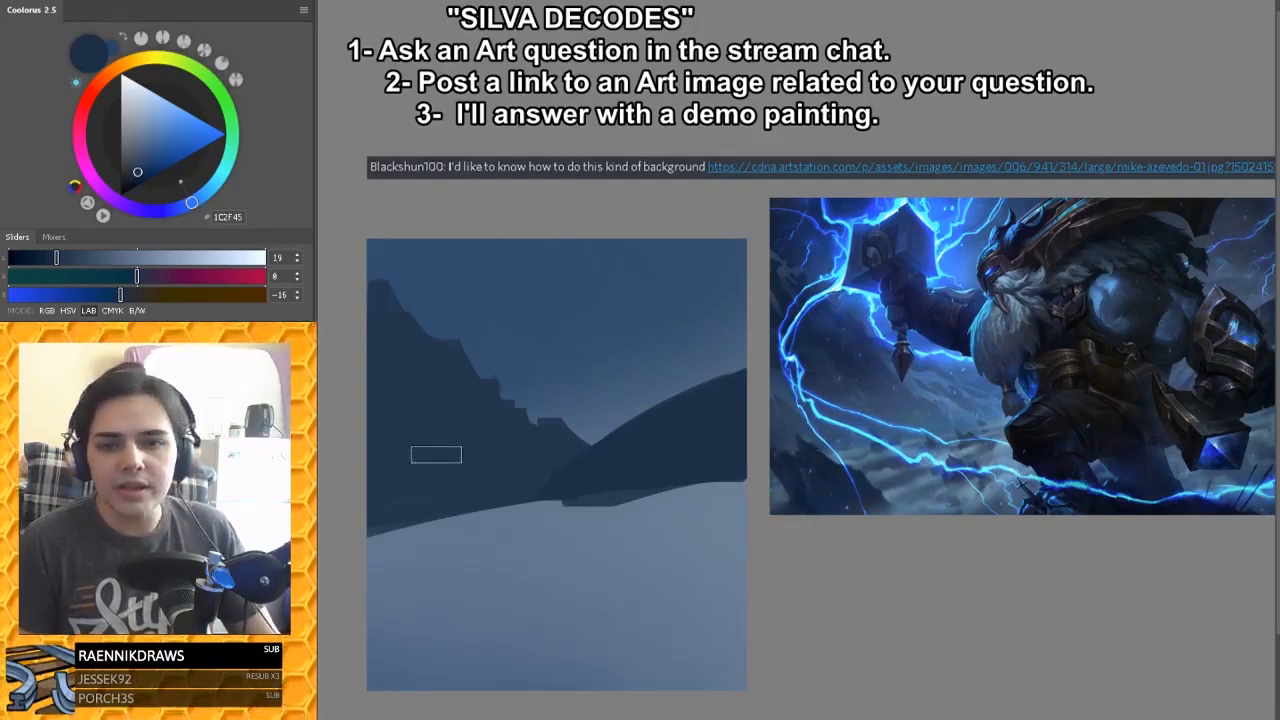
# Step: Lasso the dark hill on the right side of the landscape and cut it onto its own layer
pyautogui.click(1278, 212)
pyautogui.click(1278, 212)
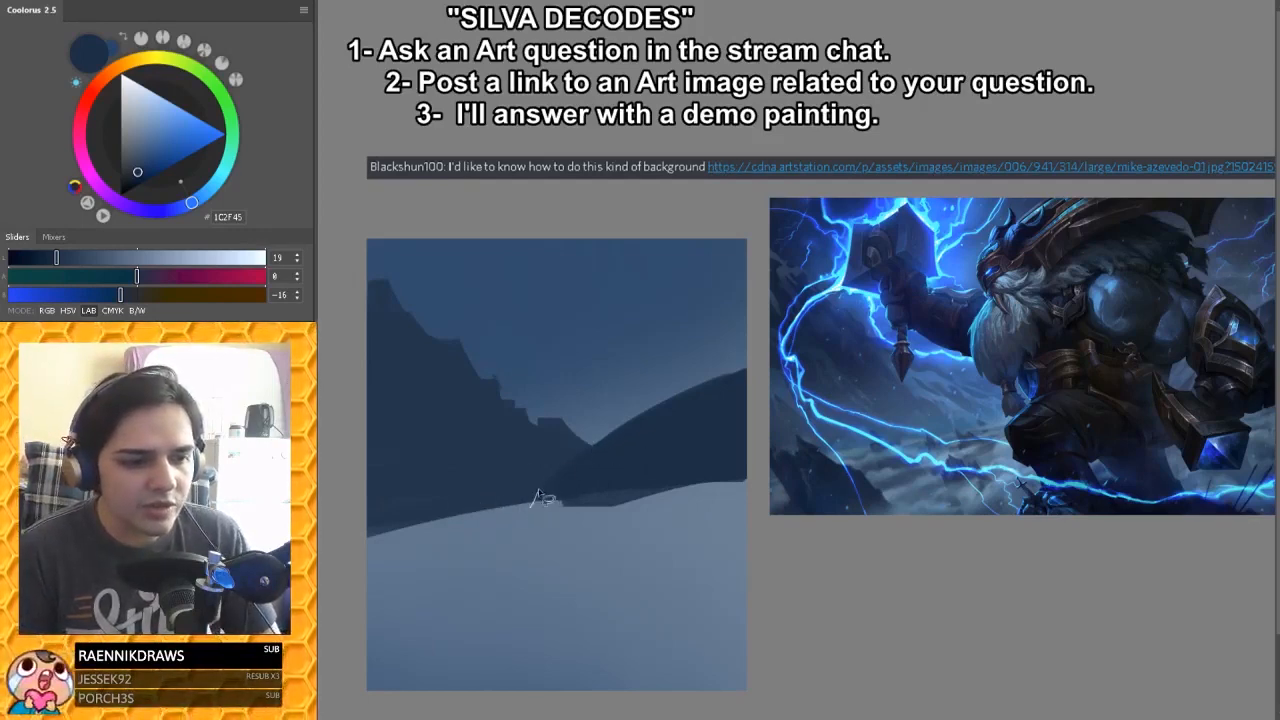
pyautogui.moveTo(640, 410)
pyautogui.mouseDown()
pyautogui.moveTo(586, 543)
pyautogui.moveTo(535, 508)
pyautogui.mouseUp()
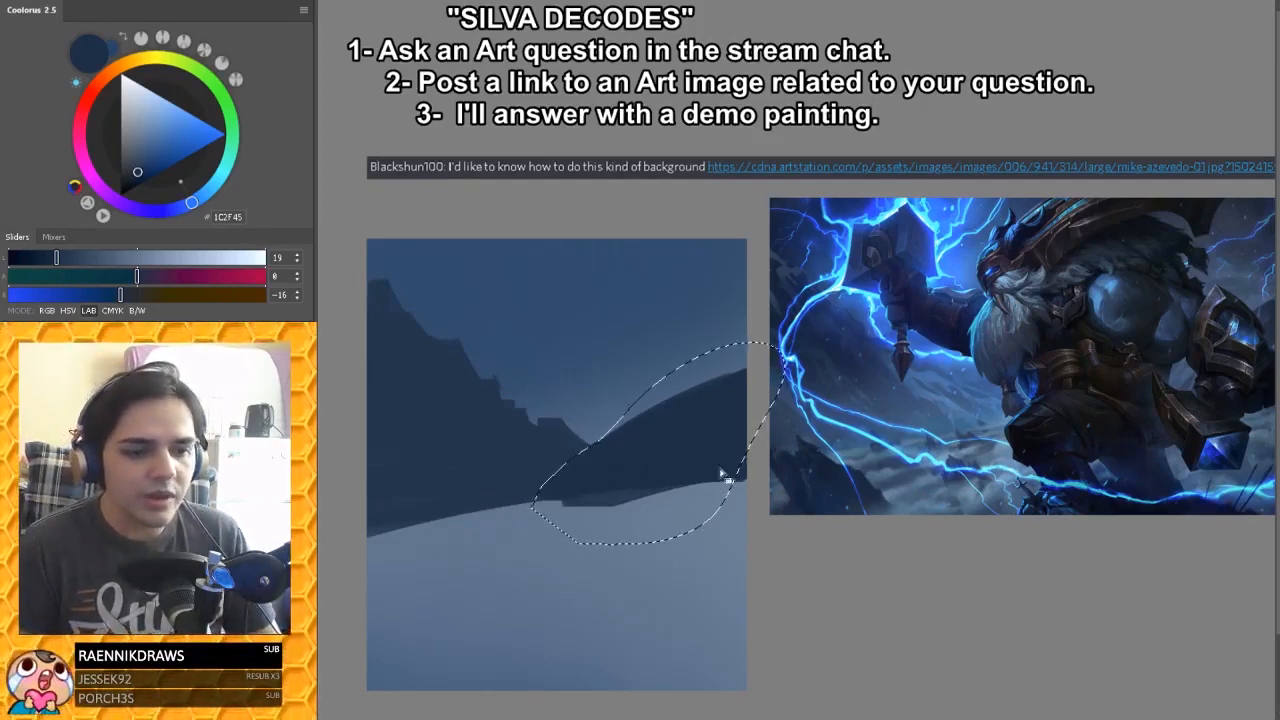
pyautogui.rightClick(674, 476)
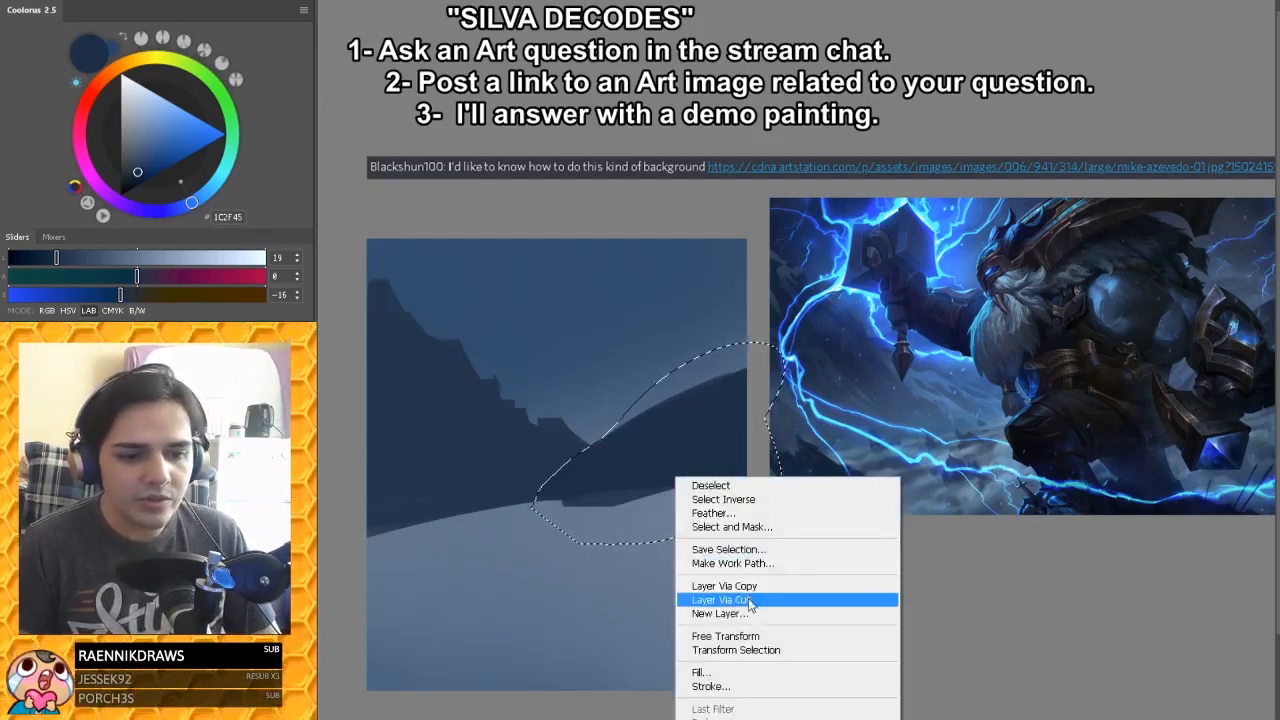
pyautogui.click(715, 598)
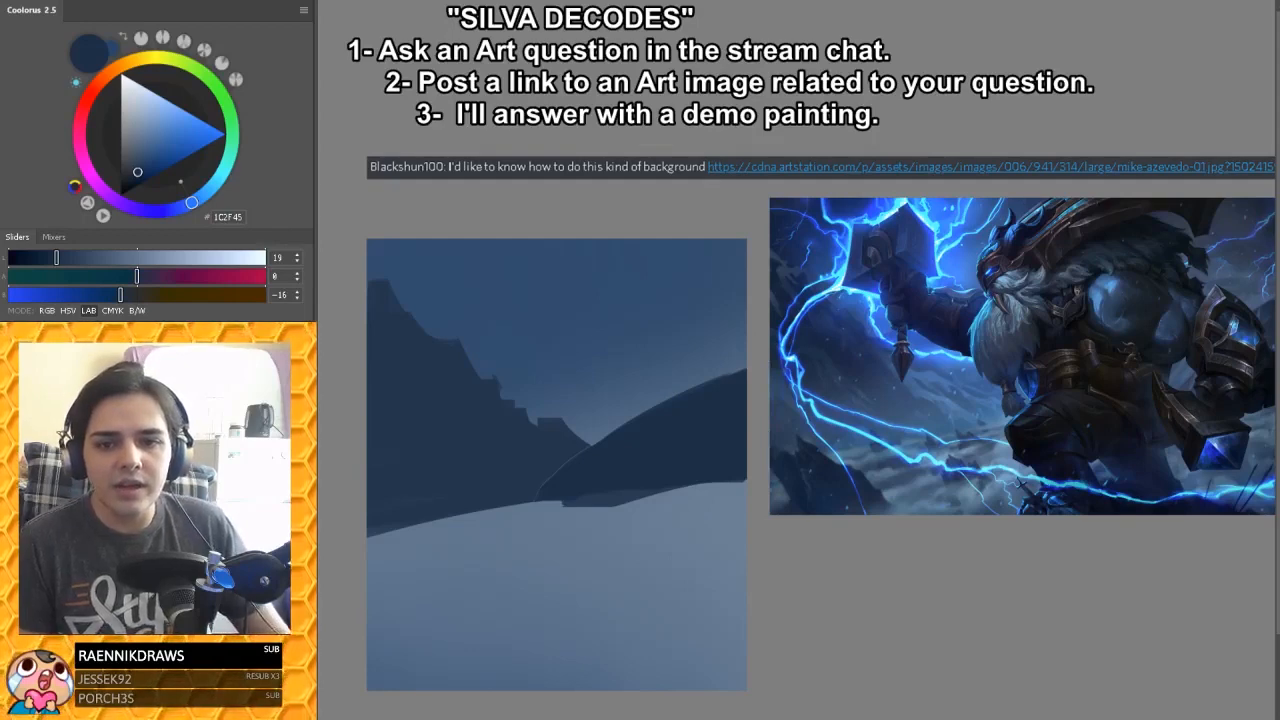
pyautogui.hotkey('ctrl', ',')
pyautogui.hotkey('ctrl', ',')
# Step: Sample the mountain's dark blue and lower the paint colour's LAB lightness to 13
pyautogui.keyDown('alt'); pyautogui.click(552, 435); pyautogui.keyUp('alt')
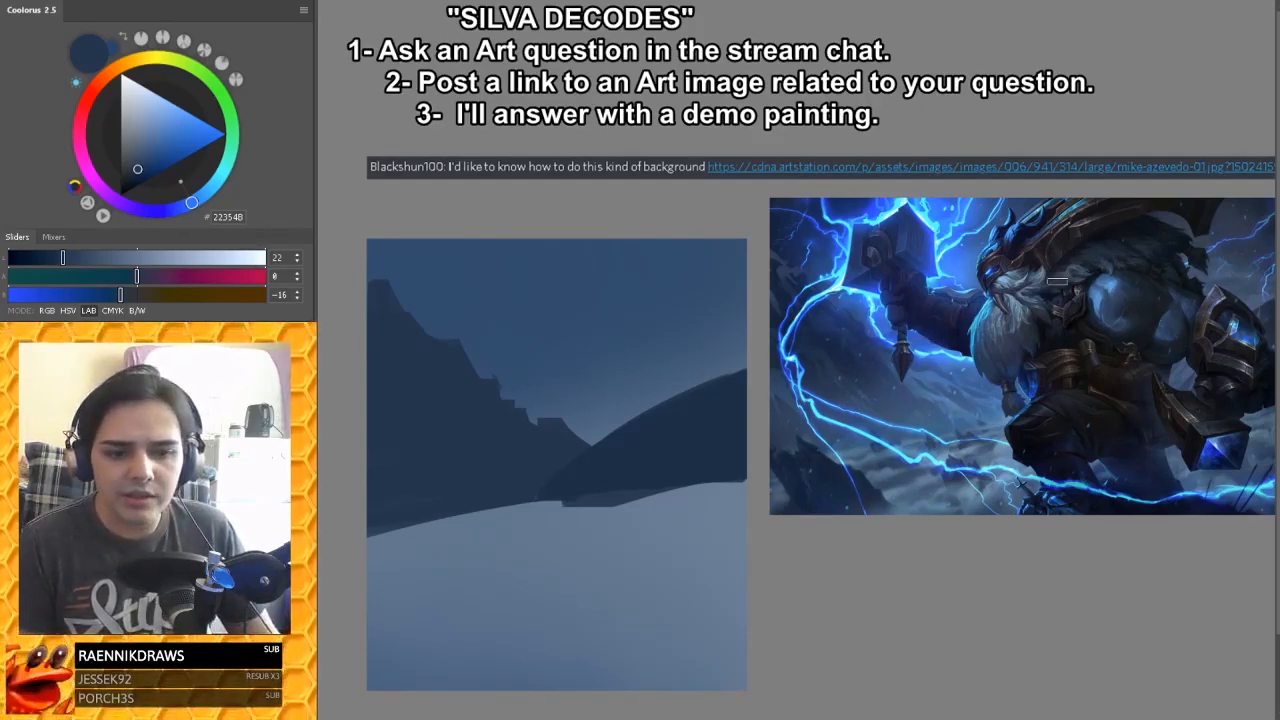
pyautogui.moveTo(63, 257); pyautogui.dragTo(45, 257)
pyautogui.moveTo(368, 448); pyautogui.dragTo(432, 540)
pyautogui.hotkey('ctrl', 'z')
pyautogui.click(42, 257)
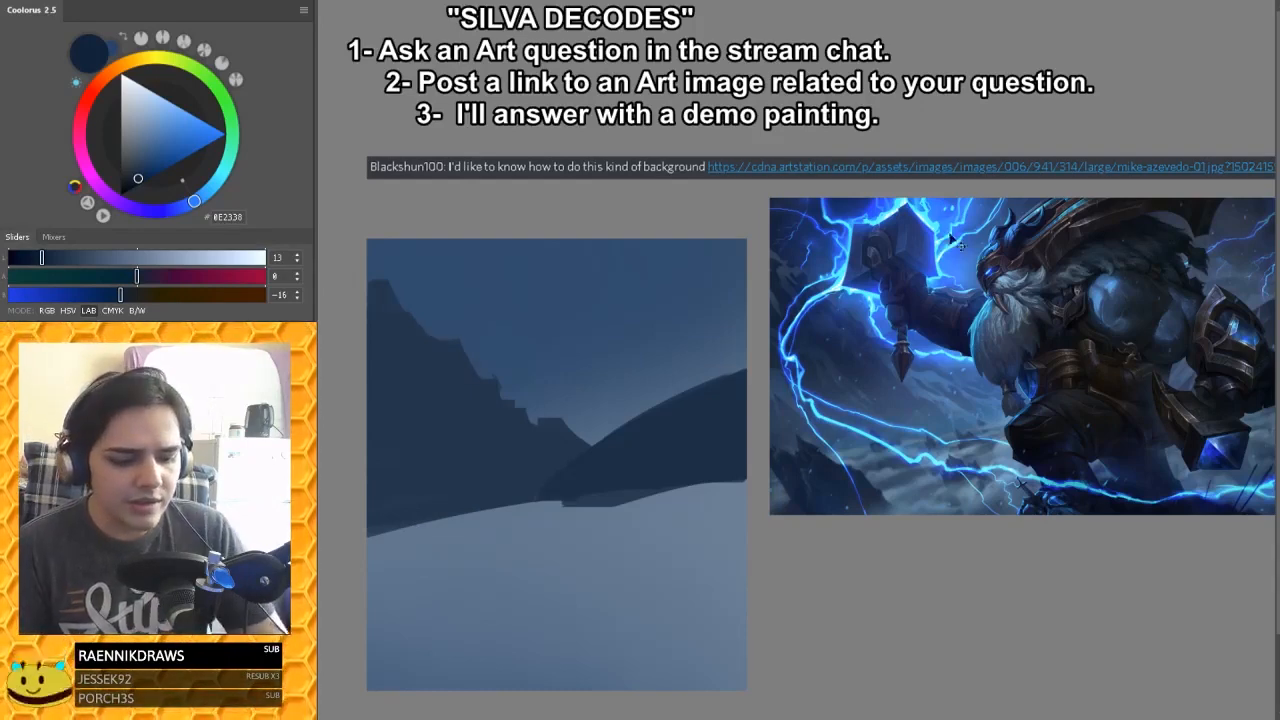
# Step: Apply Hue/Saturation to the left mountain with saturation +22 and lightness +6
pyautogui.hotkey('ctrl', 'u')
pyautogui.moveTo(506, 210); pyautogui.dragTo(510, 207)
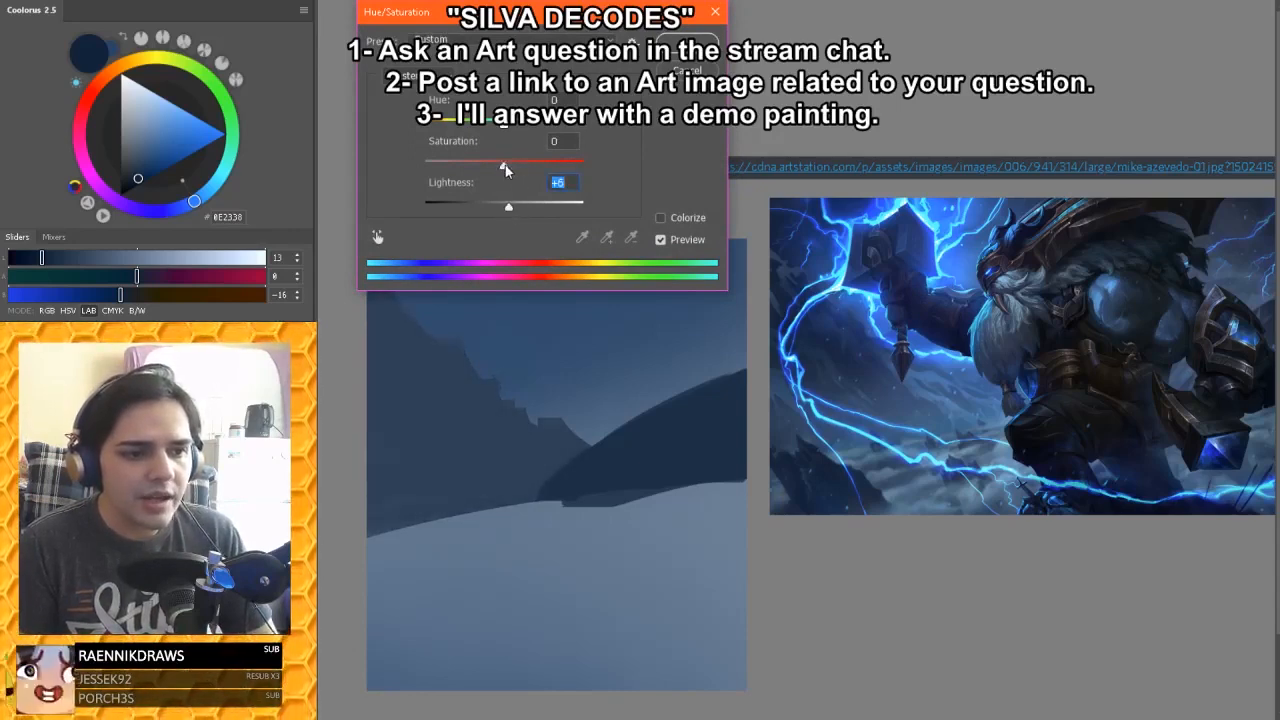
pyautogui.moveTo(571, 22); pyautogui.dragTo(963, 48)
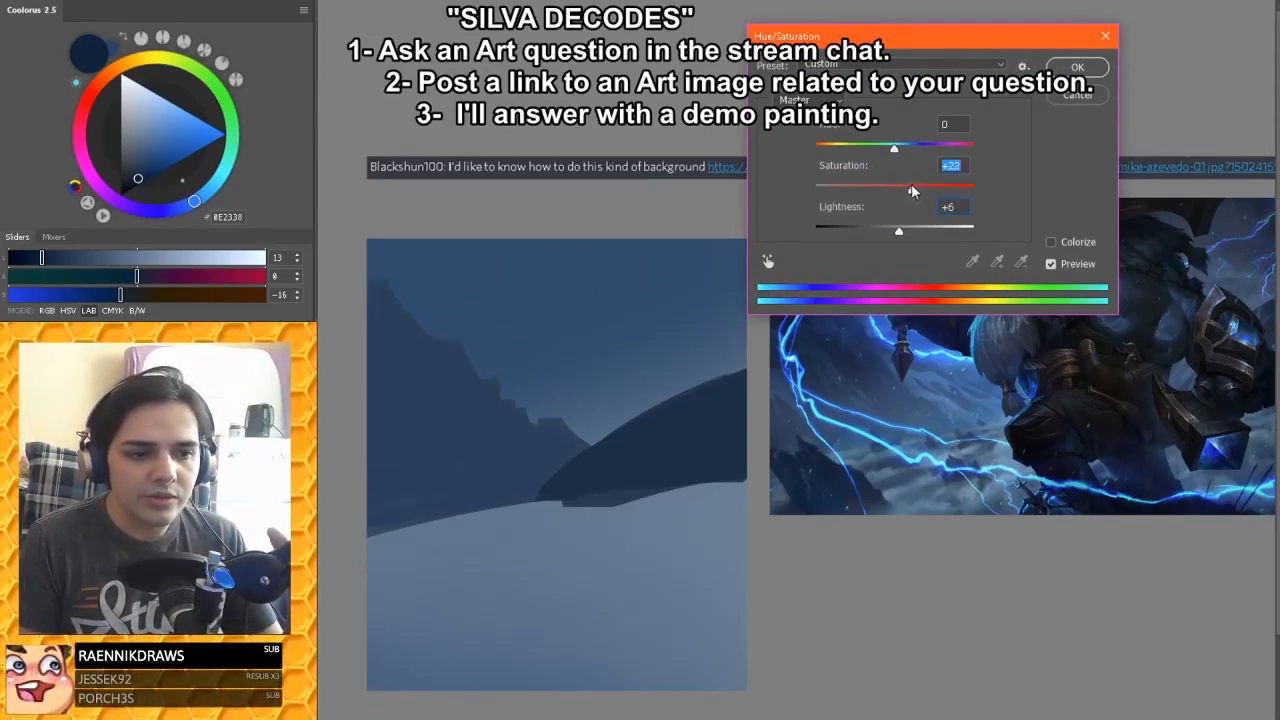
pyautogui.click(1077, 67)
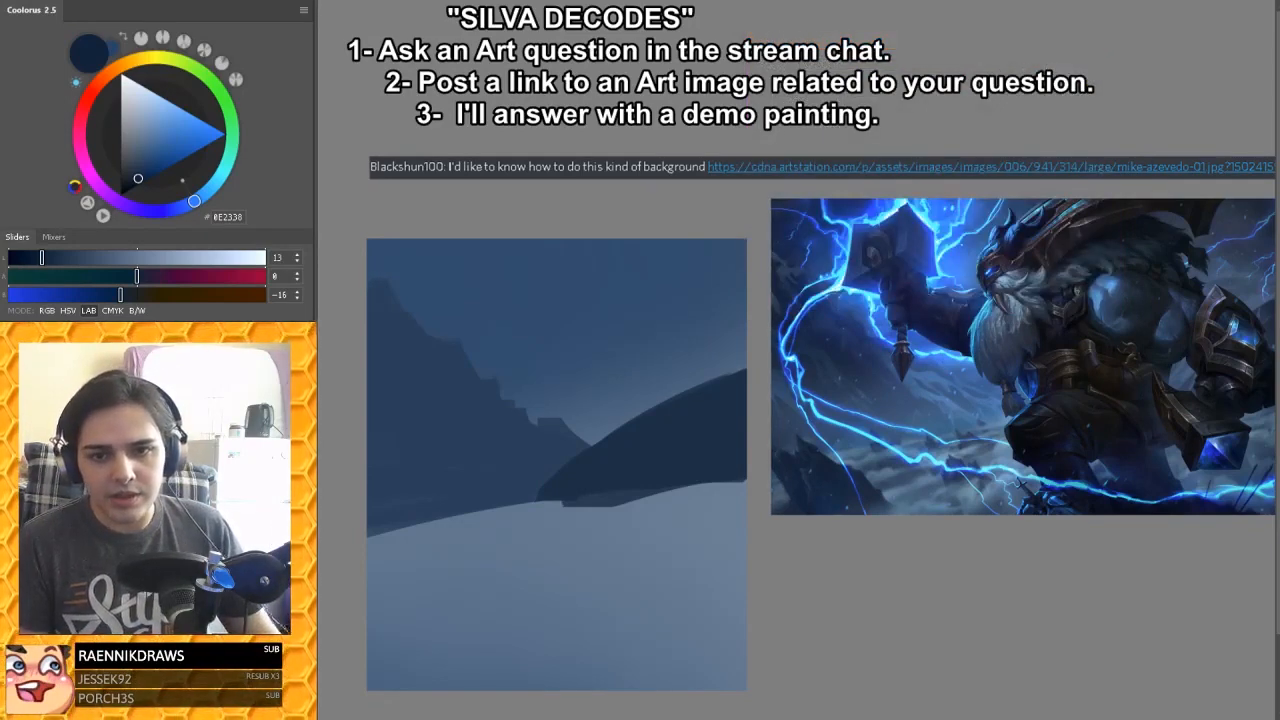
pyautogui.moveTo(428, 519); pyautogui.dragTo(467, 656)
pyautogui.hotkey('ctrl', 'z')
pyautogui.moveTo(398, 479)
pyautogui.mouseDown()
pyautogui.moveTo(476, 606)
pyautogui.moveTo(466, 562)
pyautogui.mouseUp()
pyautogui.hotkey('ctrl', 'z')
pyautogui.hotkey('ctrl', 'z')
pyautogui.hotkey('ctrl', 'z')
pyautogui.hotkey('ctrl', 'z')
pyautogui.moveTo(403, 474); pyautogui.dragTo(470, 555)
pyautogui.moveTo(404, 462); pyautogui.dragTo(470, 531)
pyautogui.hotkey('ctrl', 'z')
pyautogui.hotkey('ctrl', 'z')
# Step: Paint a jagged, pointed dark rock in the left foreground, filling it down to the canvas's lower edge
pyautogui.moveTo(400, 465)
pyautogui.mouseDown()
pyautogui.moveTo(457, 533)
pyautogui.moveTo(506, 644)
pyautogui.mouseUp()
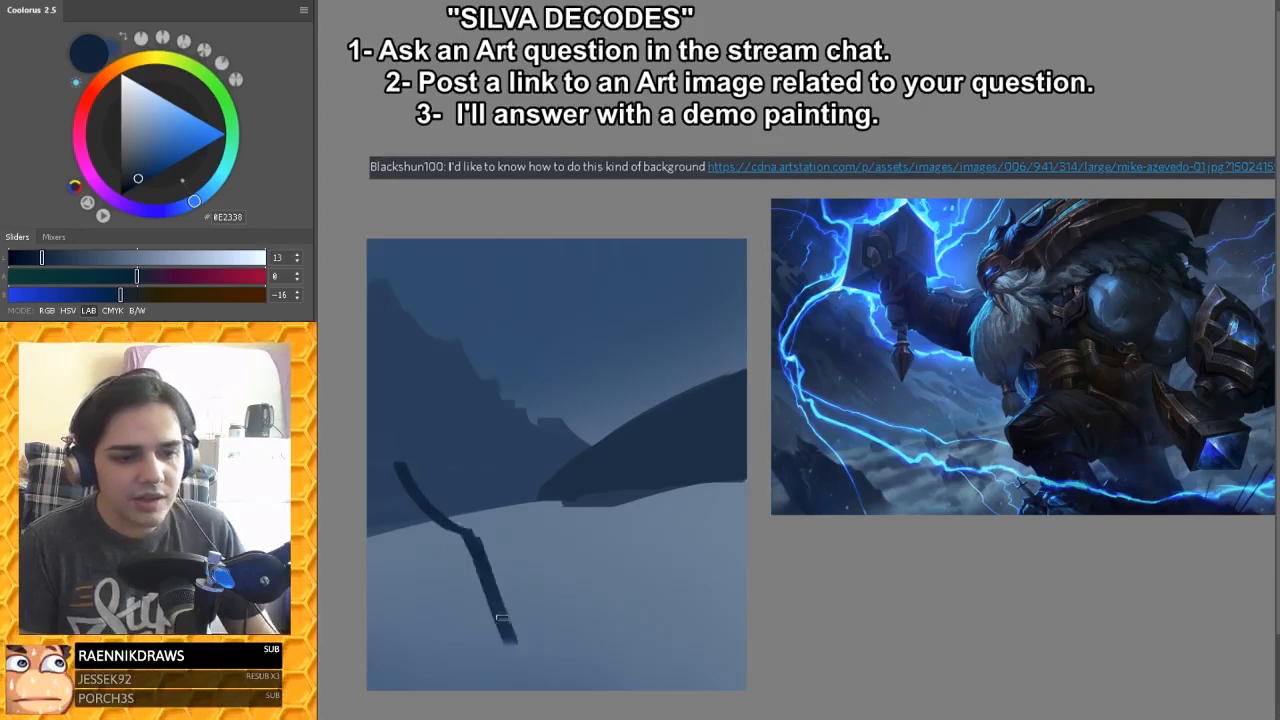
pyautogui.moveTo(476, 544); pyautogui.dragTo(533, 646)
pyautogui.moveTo(403, 464); pyautogui.dragTo(409, 543)
pyautogui.moveTo(404, 490); pyautogui.dragTo(409, 556)
pyautogui.moveTo(390, 542)
pyautogui.mouseDown()
pyautogui.moveTo(358, 487)
pyautogui.moveTo(426, 627)
pyautogui.moveTo(411, 658)
pyautogui.moveTo(510, 650)
pyautogui.mouseUp()
pyautogui.hotkey('ctrl', 'z')
pyautogui.moveTo(418, 659); pyautogui.dragTo(532, 652)
pyautogui.hotkey('ctrl', 'z')
pyautogui.moveTo(413, 506)
pyautogui.mouseDown()
pyautogui.moveTo(475, 578)
pyautogui.moveTo(467, 562)
pyautogui.moveTo(495, 639)
pyautogui.mouseUp()
pyautogui.moveTo(444, 568)
pyautogui.mouseDown()
pyautogui.moveTo(467, 623)
pyautogui.moveTo(429, 554)
pyautogui.moveTo(413, 569)
pyautogui.moveTo(416, 544)
pyautogui.moveTo(416, 586)
pyautogui.moveTo(384, 538)
pyautogui.moveTo(403, 584)
pyautogui.moveTo(483, 634)
pyautogui.mouseUp()
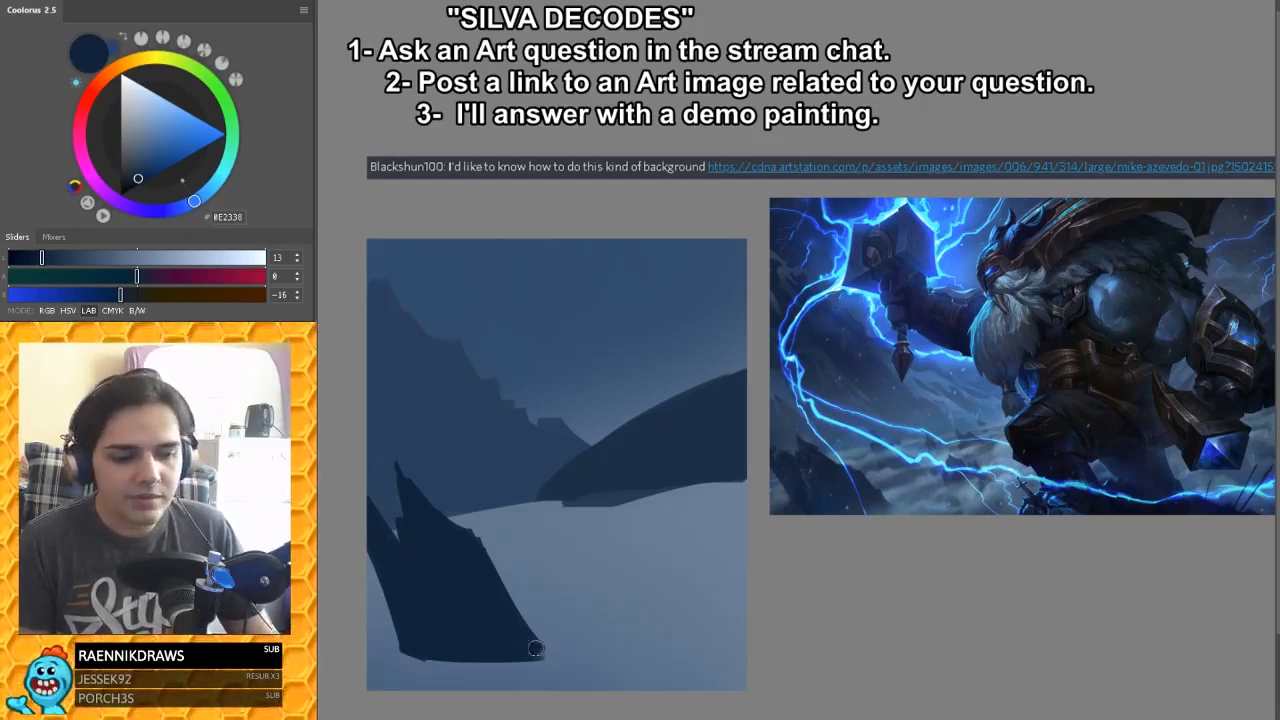
pyautogui.moveTo(505, 638)
pyautogui.mouseDown()
pyautogui.moveTo(552, 667)
pyautogui.moveTo(504, 641)
pyautogui.moveTo(519, 677)
pyautogui.moveTo(487, 643)
pyautogui.moveTo(440, 675)
pyautogui.mouseUp()
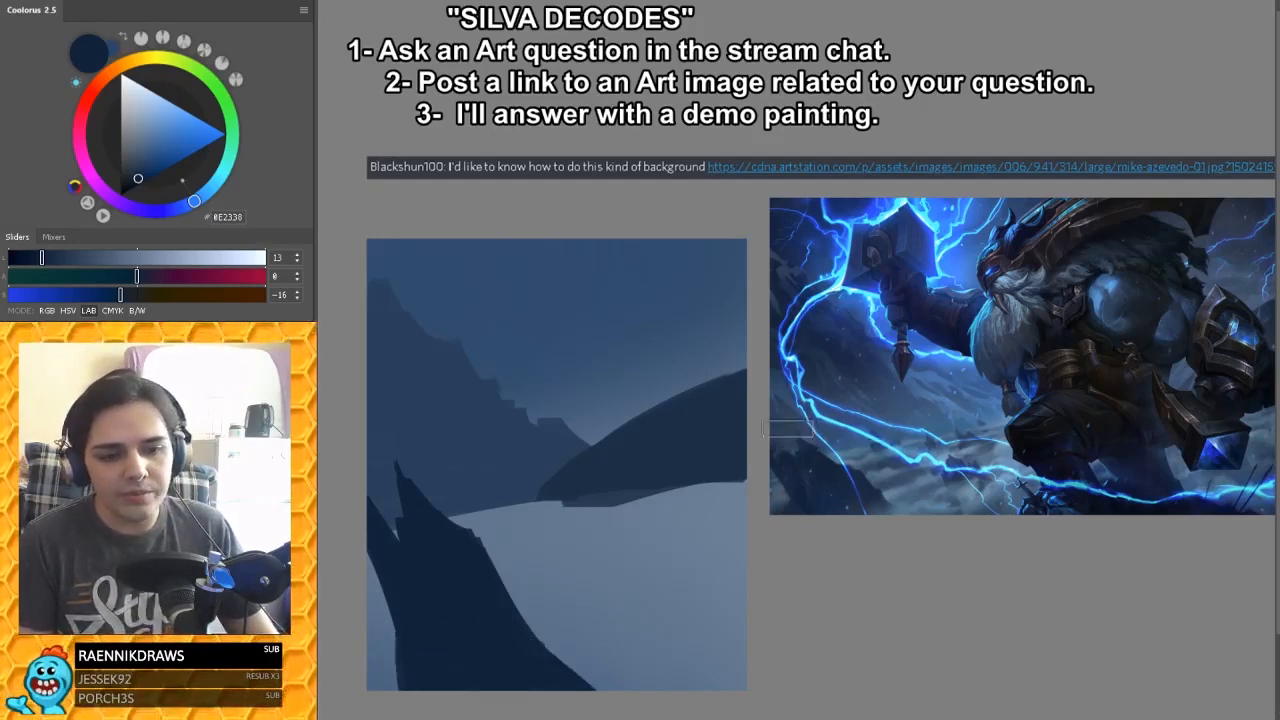
# Step: Darken the left foreground rock slightly by reducing its lightness with Hue/Saturation
pyautogui.moveTo(660, 480)
pyautogui.mouseDown()
pyautogui.moveTo(689, 437)
pyautogui.moveTo(682, 459)
pyautogui.mouseUp()
pyautogui.hotkey('ctrl', 'z')
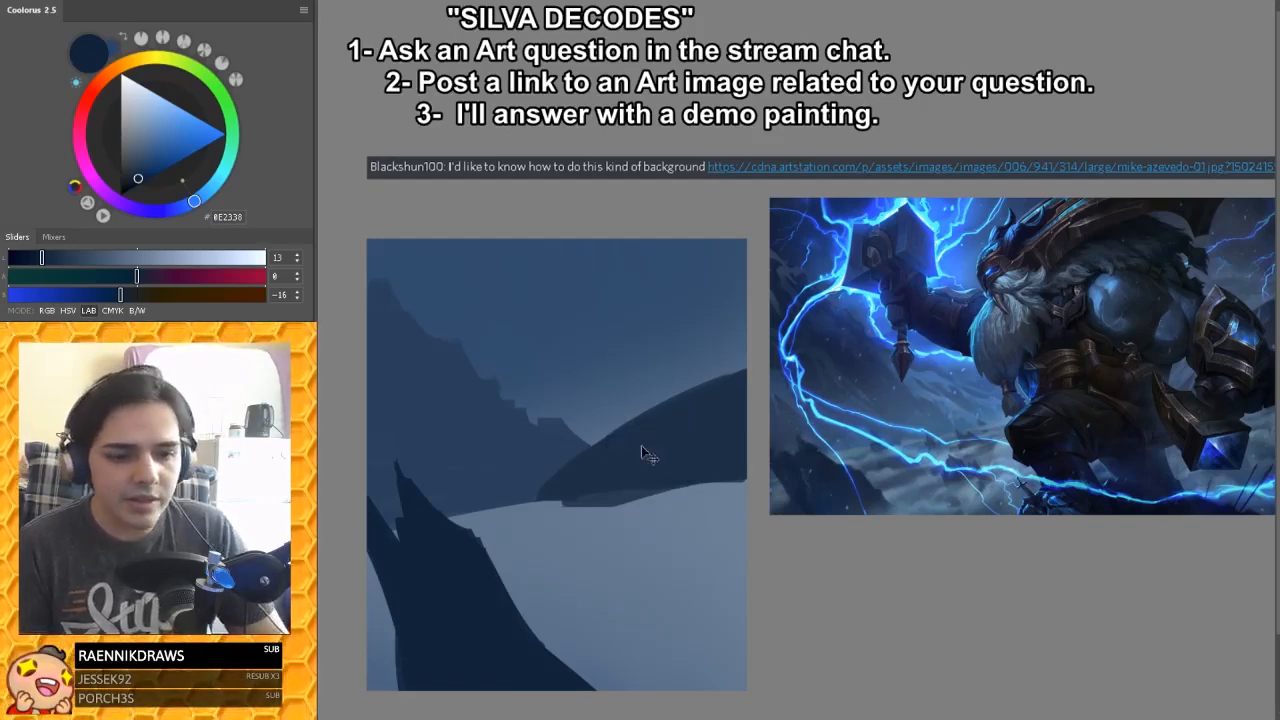
pyautogui.hotkey('ctrl', 'u')
pyautogui.moveTo(894, 231); pyautogui.dragTo(892, 234)
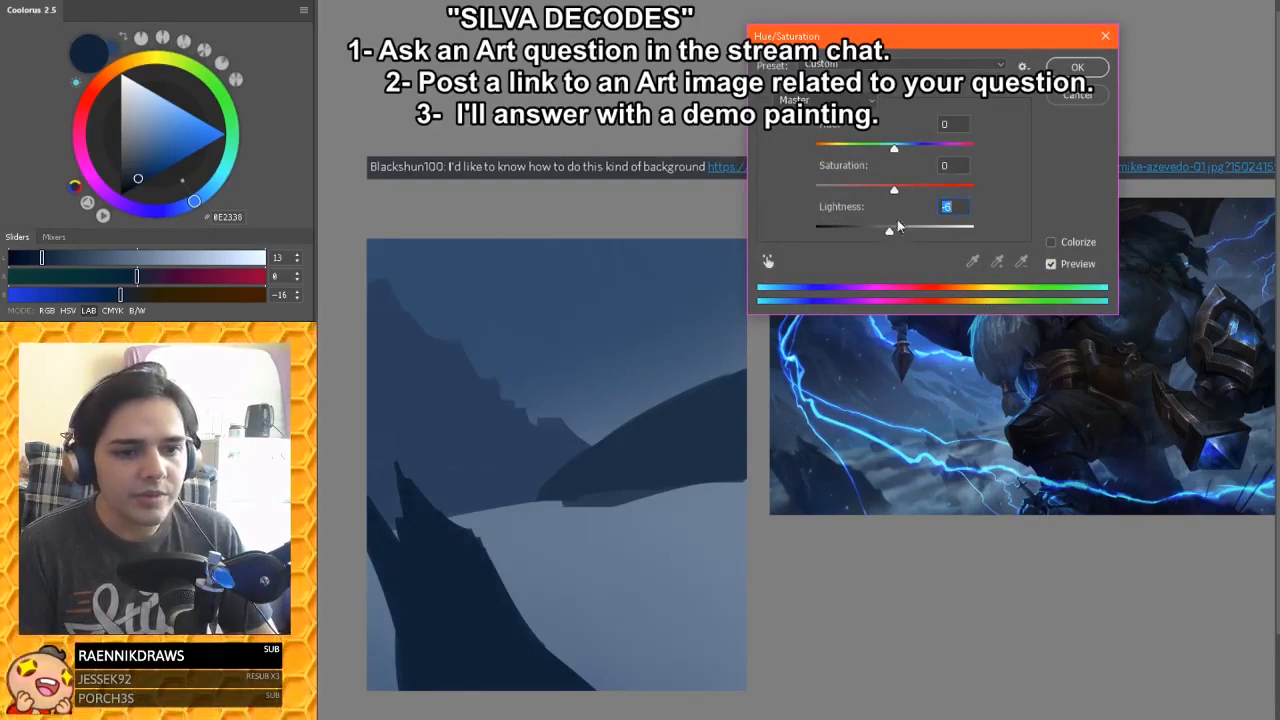
pyautogui.click(1077, 67)
# Step: Sample the foreground rock's colour, set its LAB lightness to 13 and paint a jagged rock cluster in the middle of the snow
pyautogui.keyDown('alt'); pyautogui.click(470, 588); pyautogui.keyUp('alt')
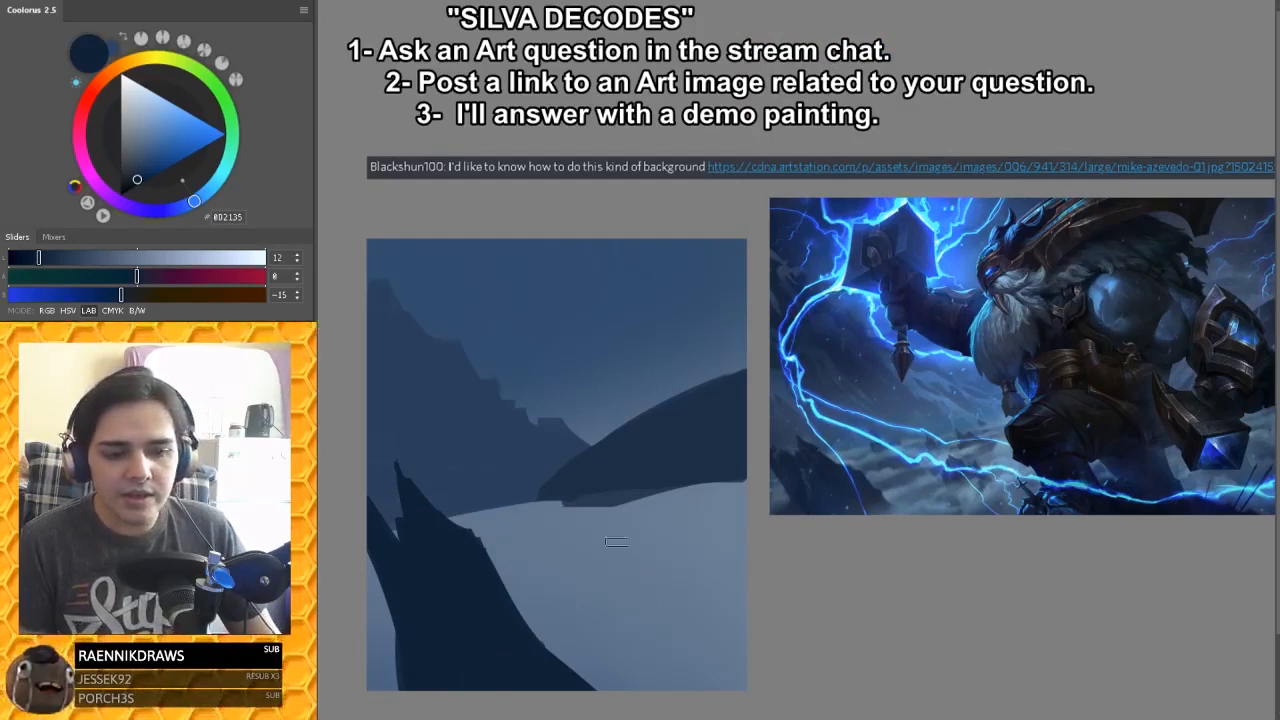
pyautogui.click(40, 257)
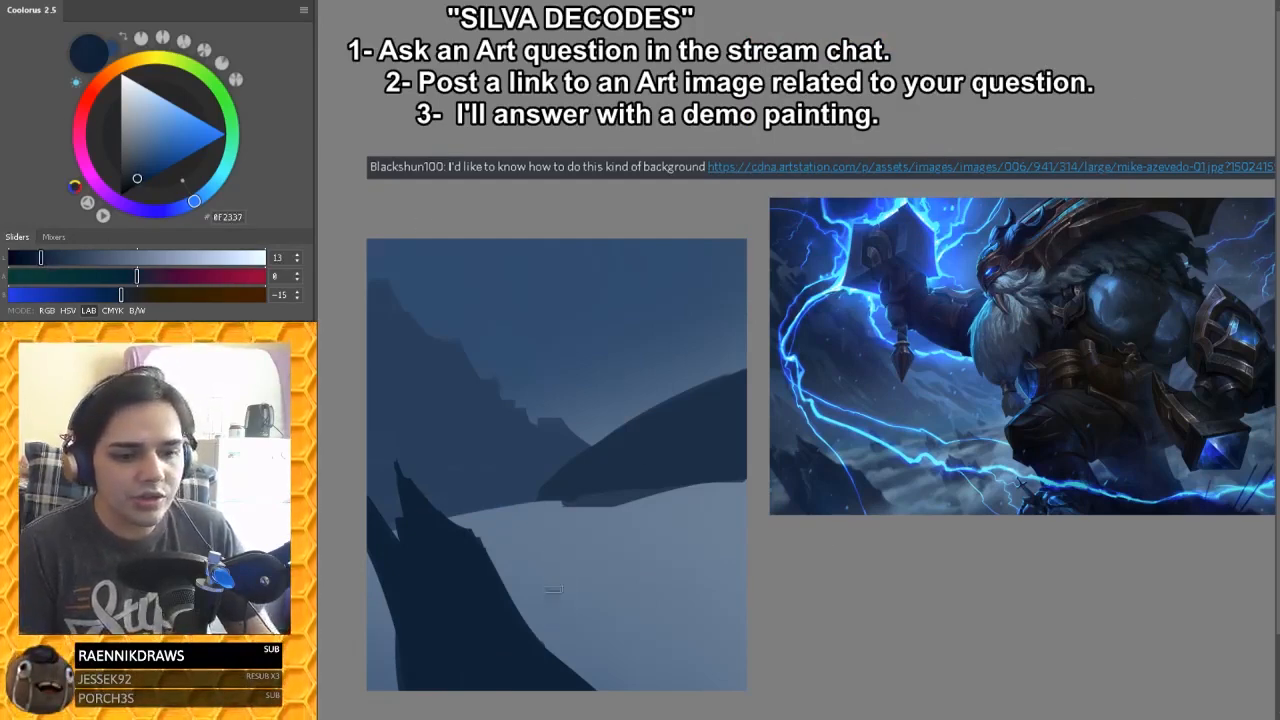
pyautogui.moveTo(555, 545); pyautogui.dragTo(560, 562)
pyautogui.moveTo(572, 626); pyautogui.dragTo(572, 620)
pyautogui.moveTo(552, 567); pyautogui.dragTo(597, 590)
pyautogui.hotkey('ctrl', 'z')
pyautogui.moveTo(578, 547)
pyautogui.mouseDown()
pyautogui.moveTo(633, 605)
pyautogui.moveTo(577, 560)
pyautogui.moveTo(573, 608)
pyautogui.moveTo(617, 614)
pyautogui.moveTo(588, 560)
pyautogui.mouseUp()
pyautogui.moveTo(526, 529); pyautogui.dragTo(520, 529)
pyautogui.hotkey('ctrl', 'z')
pyautogui.hotkey('ctrl', 'z')
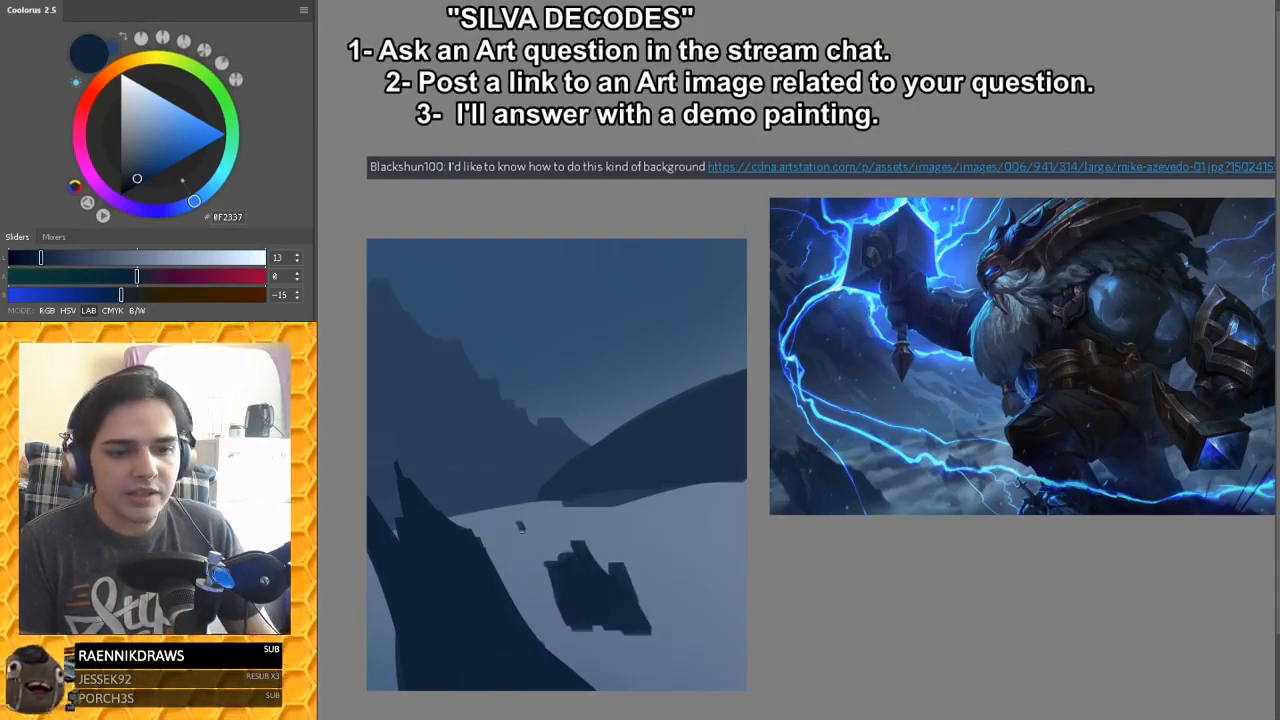
# Step: Lighten the paint colour to LAB lightness 18 and paint two small distant rocks near the left mountain's base
pyautogui.moveTo(40, 257); pyautogui.dragTo(54, 257)
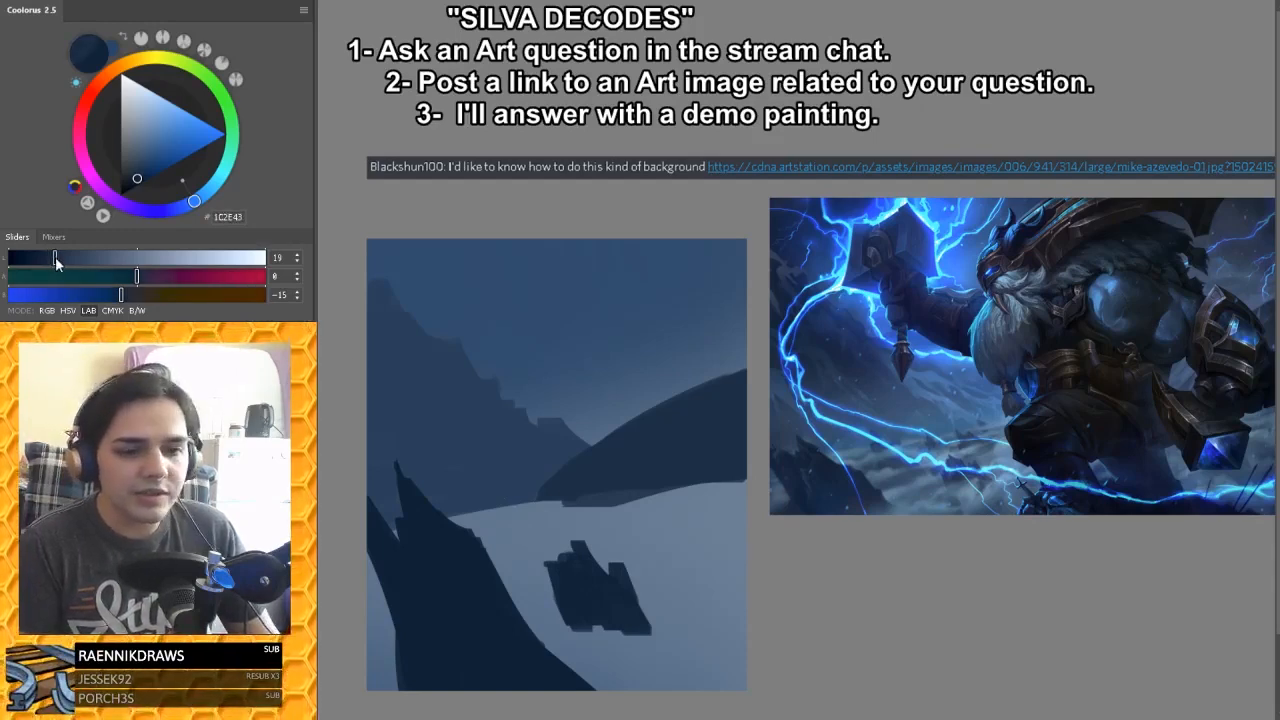
pyautogui.moveTo(512, 506); pyautogui.dragTo(514, 528)
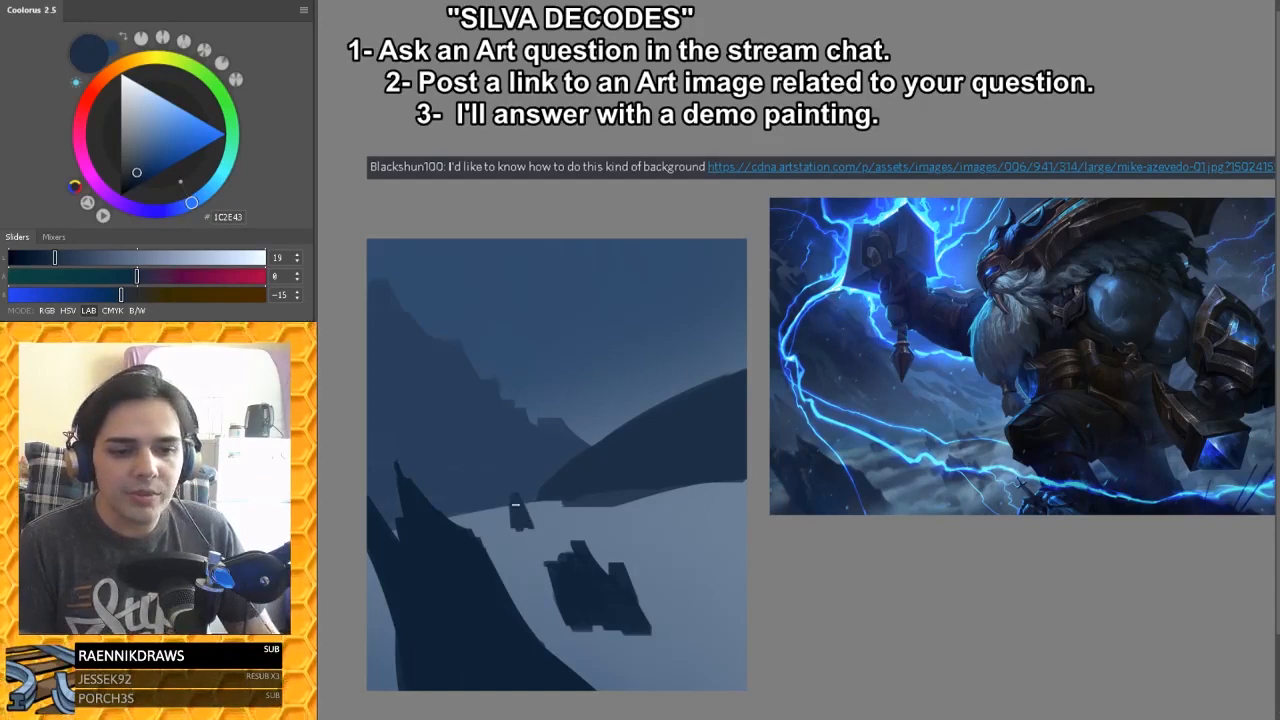
pyautogui.moveTo(53, 259); pyautogui.dragTo(54, 259)
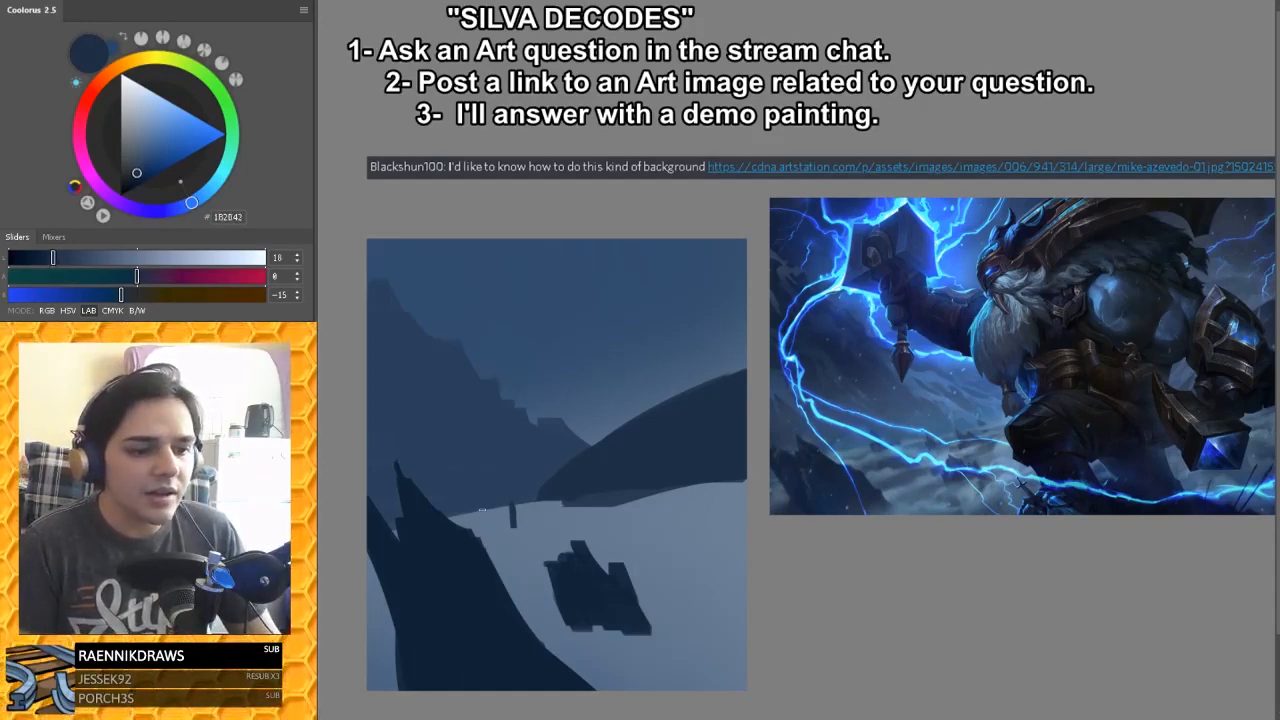
pyautogui.moveTo(510, 494); pyautogui.dragTo(509, 518)
pyautogui.hotkey('ctrl', 'z')
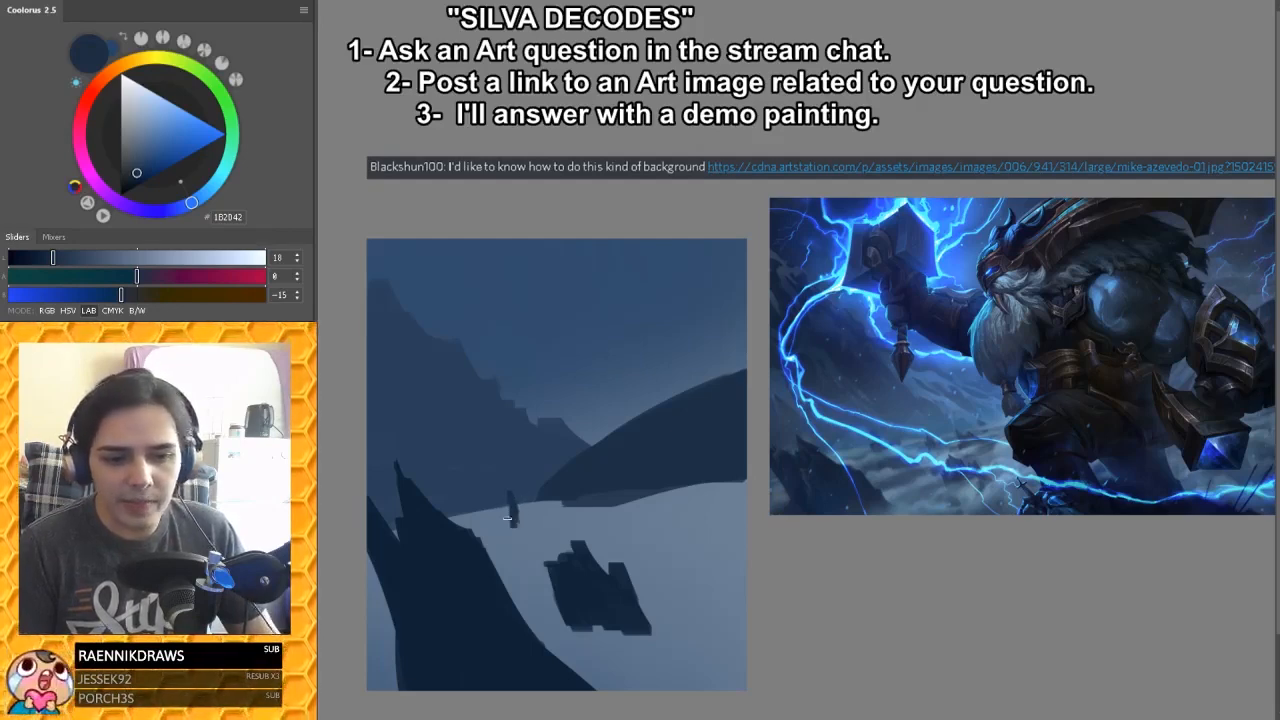
pyautogui.moveTo(510, 509)
pyautogui.mouseDown()
pyautogui.moveTo(511, 526)
pyautogui.moveTo(525, 522)
pyautogui.mouseUp()
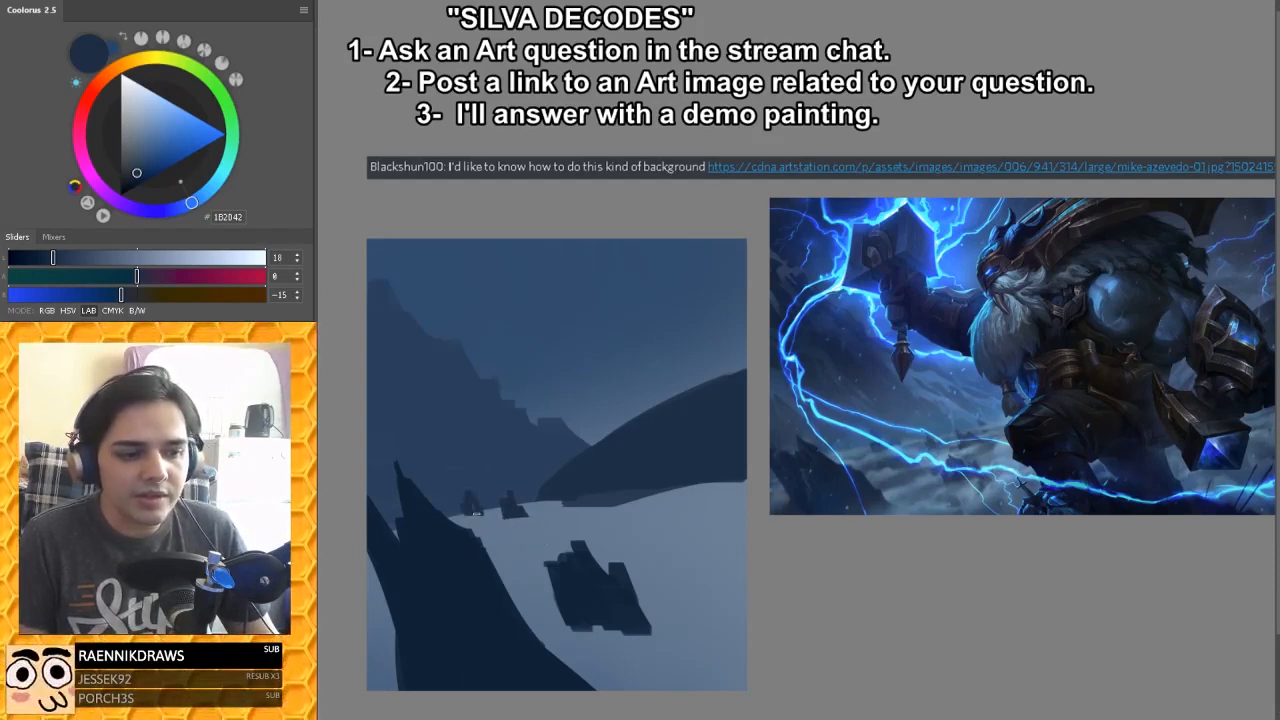
pyautogui.moveTo(466, 510)
pyautogui.mouseDown()
pyautogui.moveTo(577, 493)
pyautogui.moveTo(523, 505)
pyautogui.moveTo(518, 455)
pyautogui.moveTo(518, 492)
pyautogui.mouseUp()
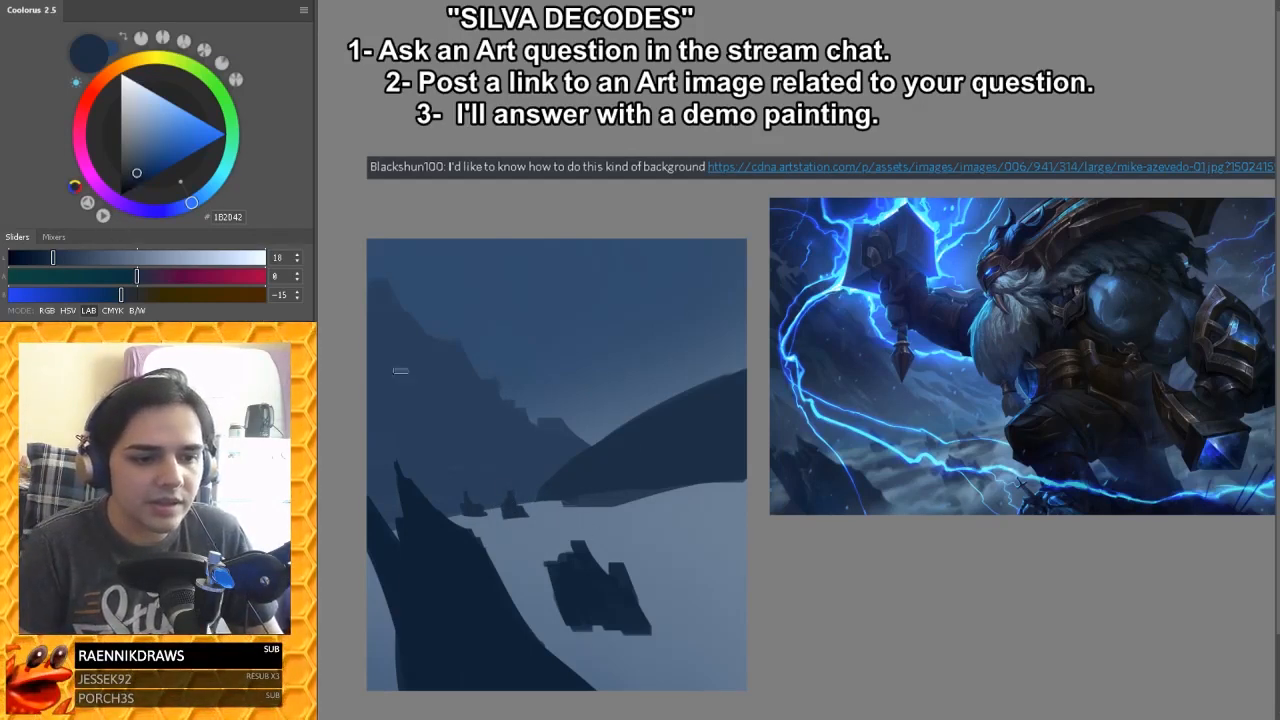
# Step: Set the LAB lightness to 16 and paint a slightly larger rock on the snow below the left end of the dark hill
pyautogui.moveTo(58, 257); pyautogui.dragTo(49, 257)
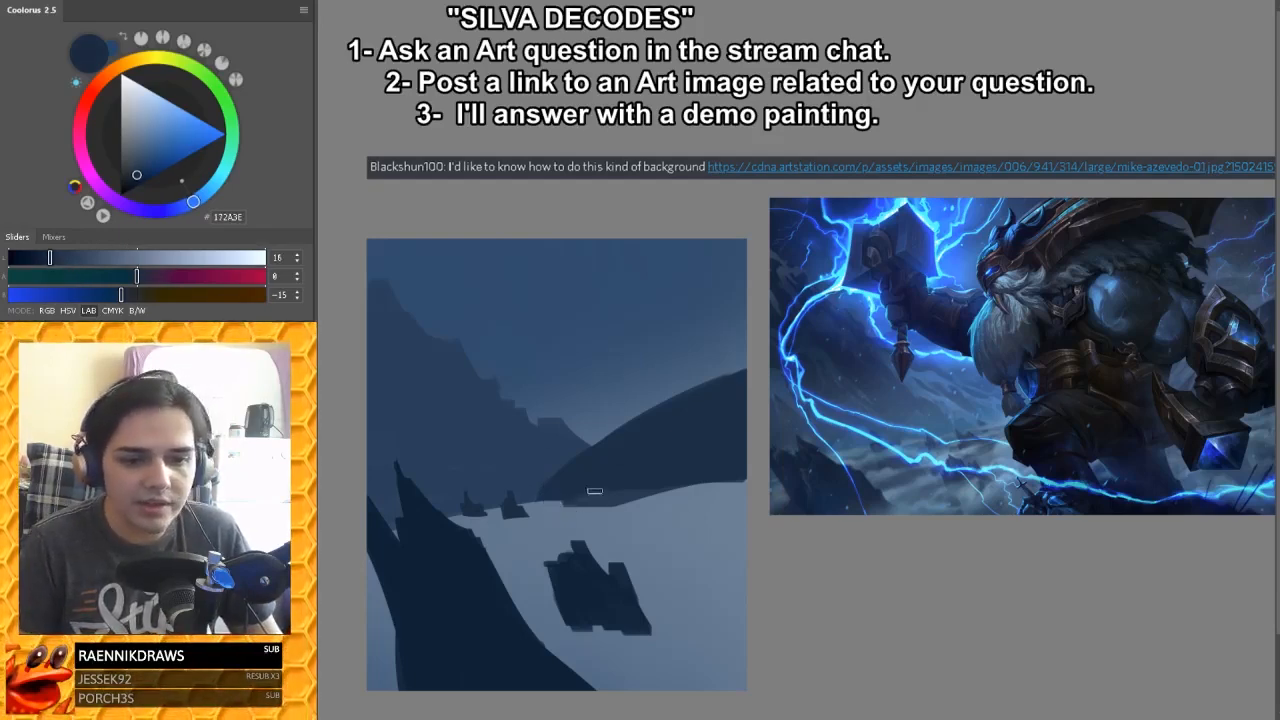
pyautogui.moveTo(552, 514); pyautogui.dragTo(592, 517)
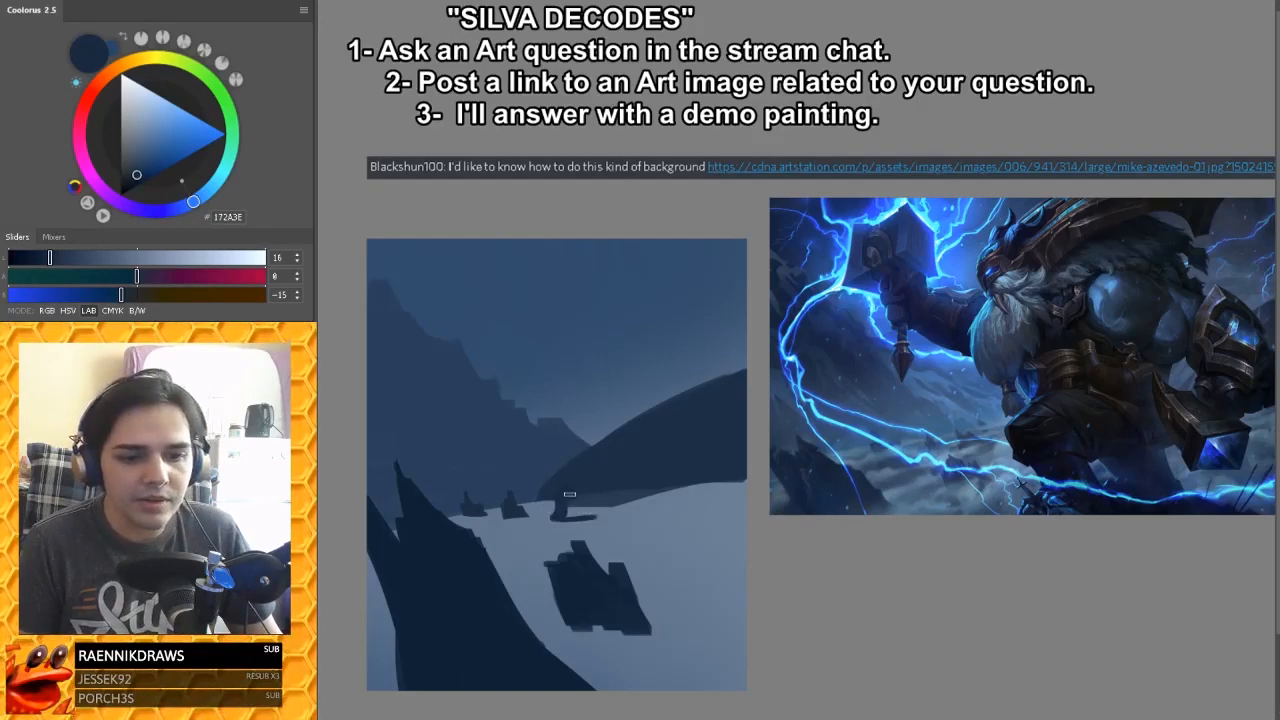
pyautogui.moveTo(580, 503); pyautogui.dragTo(588, 515)
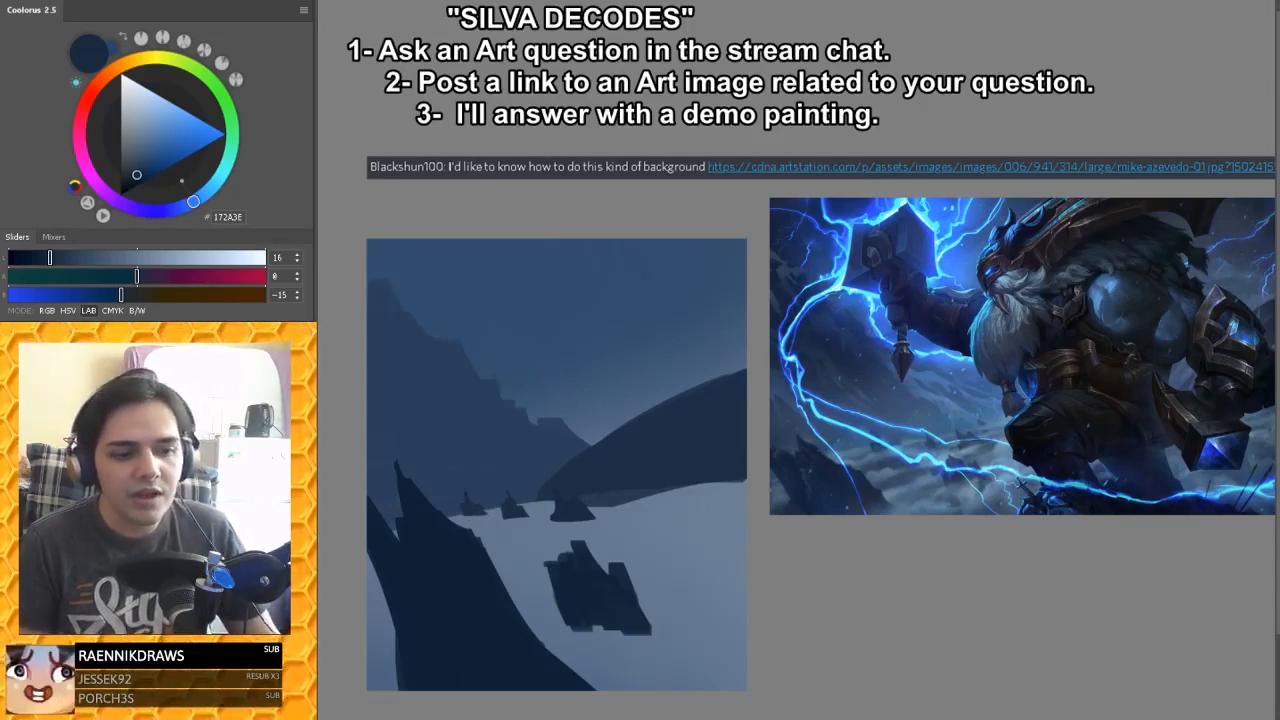
pyautogui.keyDown('alt'); pyautogui.click(511, 514); pyautogui.keyUp('alt')
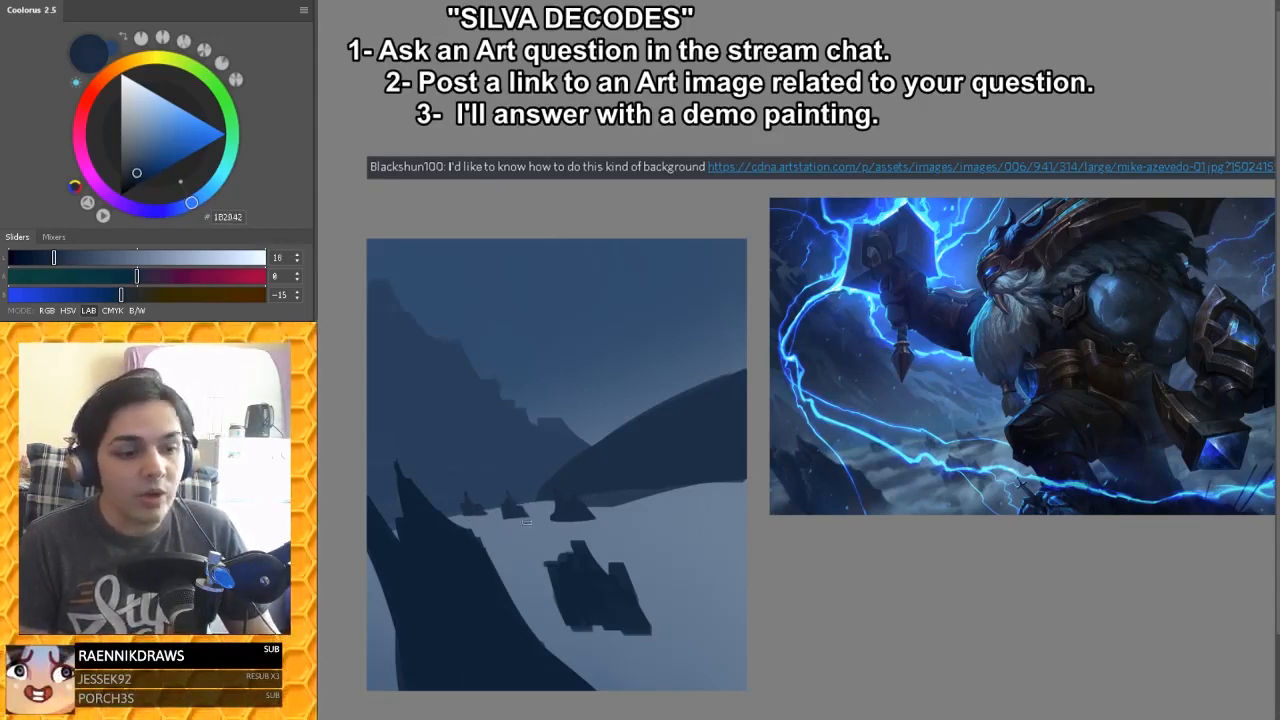
pyautogui.moveTo(581, 519)
pyautogui.mouseDown()
pyautogui.moveTo(592, 515)
pyautogui.moveTo(562, 523)
pyautogui.mouseUp()
# Step: Sample the newest rock's colour, set its LAB lightness to 15 and paint a larger pointed rock below the right hill
pyautogui.keyDown('alt'); pyautogui.click(573, 511); pyautogui.keyUp('alt')
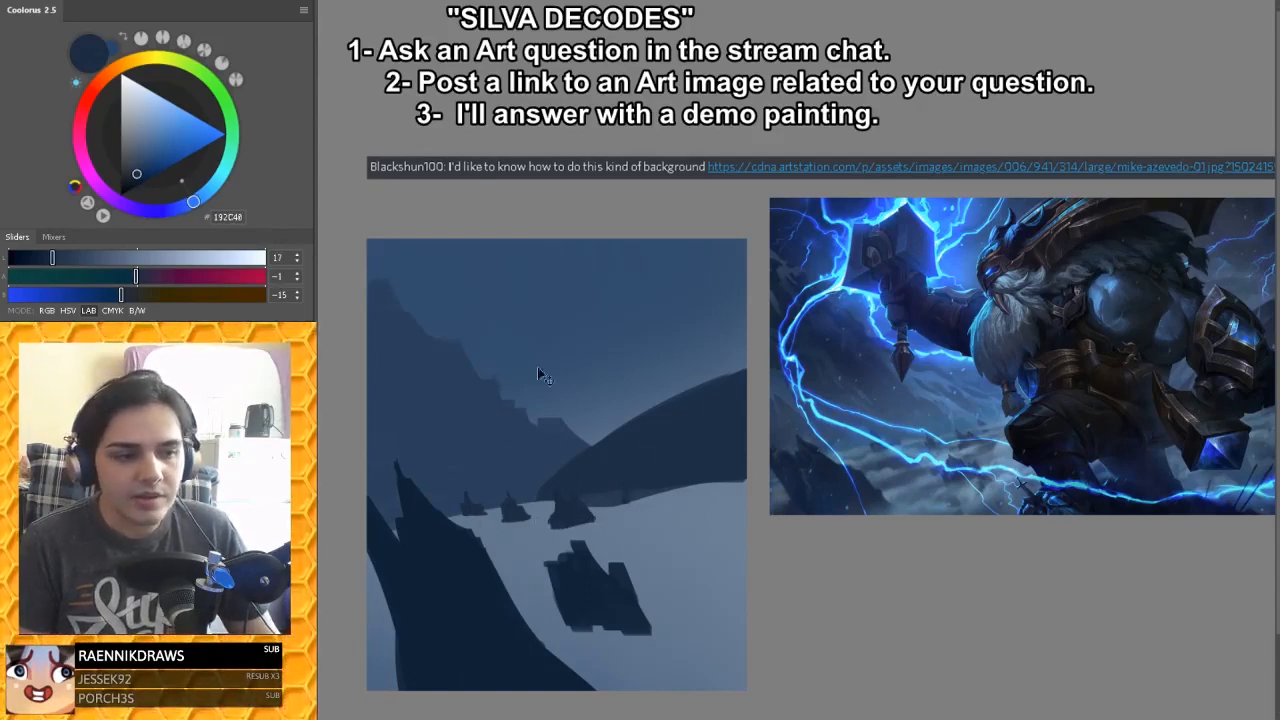
pyautogui.click(48, 259)
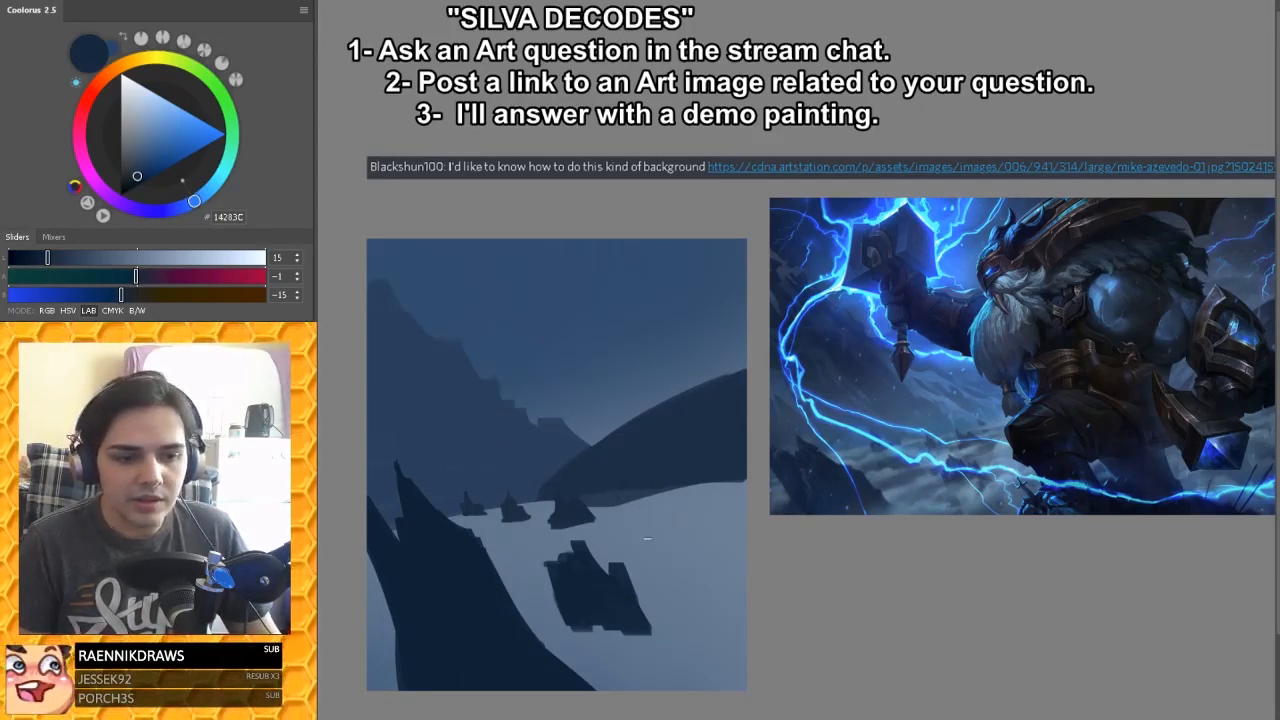
pyautogui.moveTo(646, 536)
pyautogui.mouseDown()
pyautogui.moveTo(667, 478)
pyautogui.moveTo(693, 519)
pyautogui.moveTo(656, 524)
pyautogui.mouseUp()
pyautogui.moveTo(648, 532)
pyautogui.mouseDown()
pyautogui.moveTo(692, 528)
pyautogui.moveTo(672, 526)
pyautogui.mouseUp()
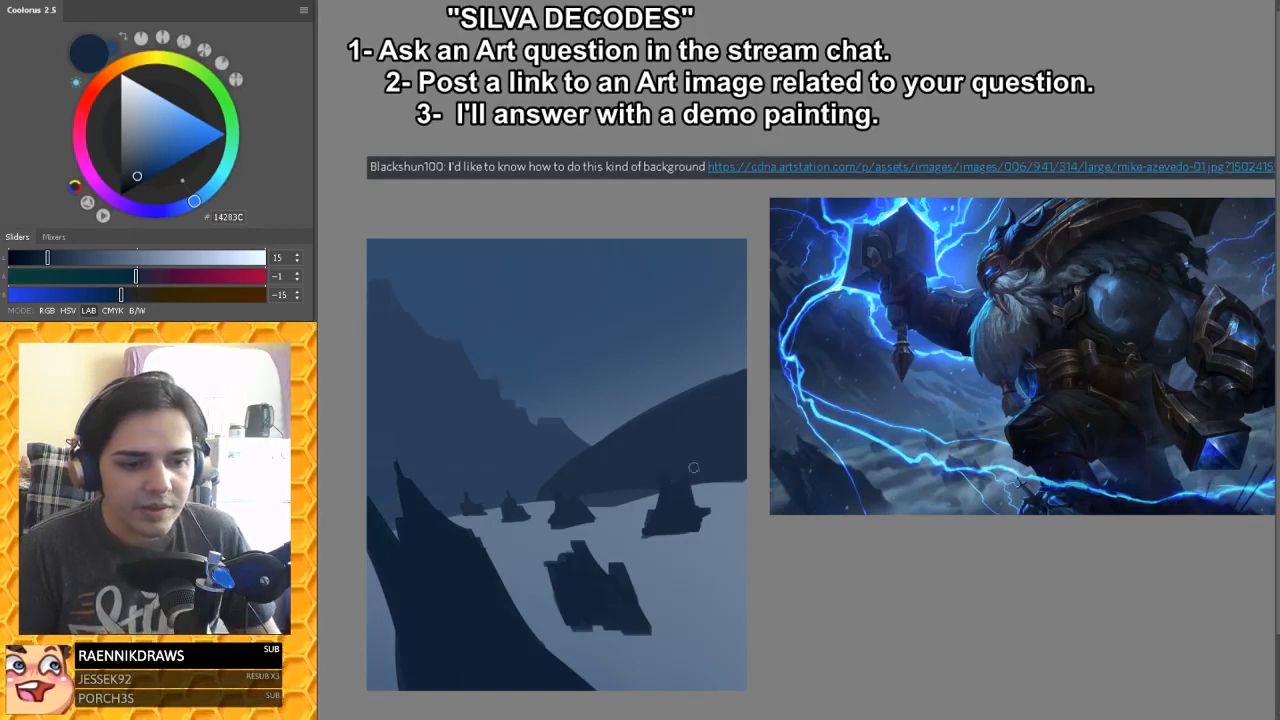
pyautogui.press('b')
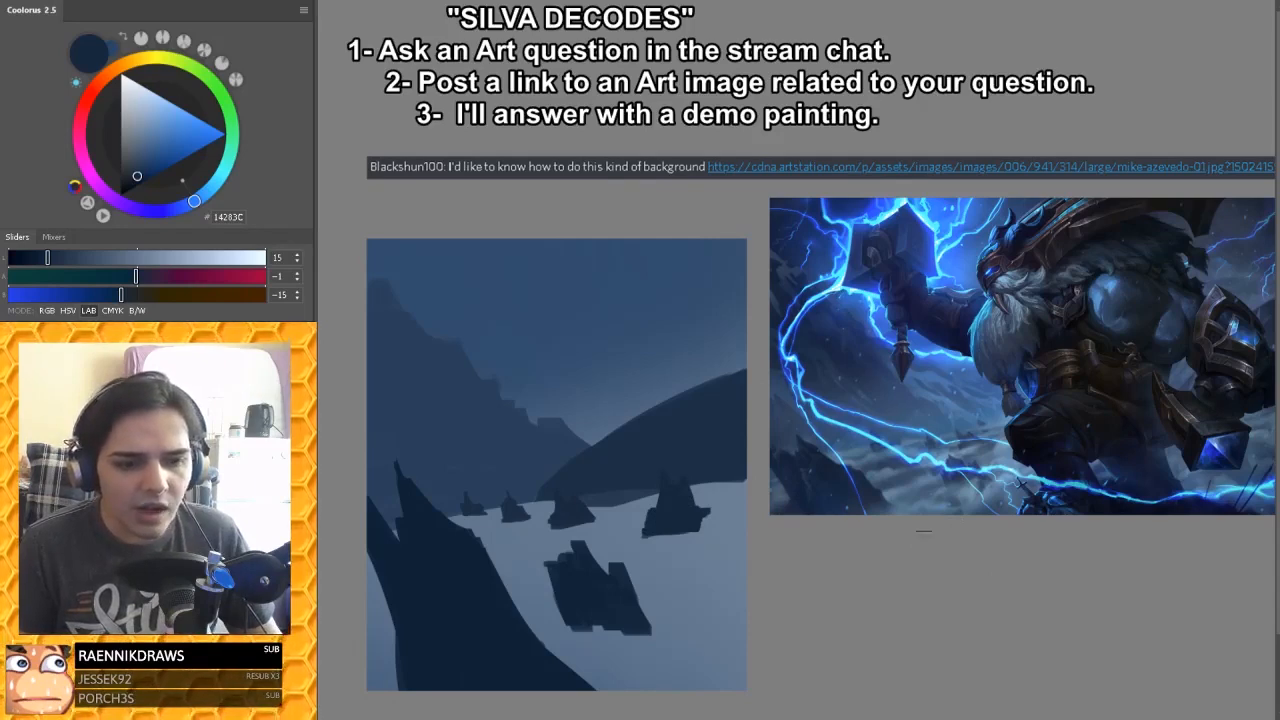
# Step: Sample the foreground rock's colour, darken it to LAB lightness 9 and block in a flat-topped rock in the painting's lower-right corner
pyautogui.keyDown('alt'); pyautogui.click(476, 552); pyautogui.keyUp('alt')
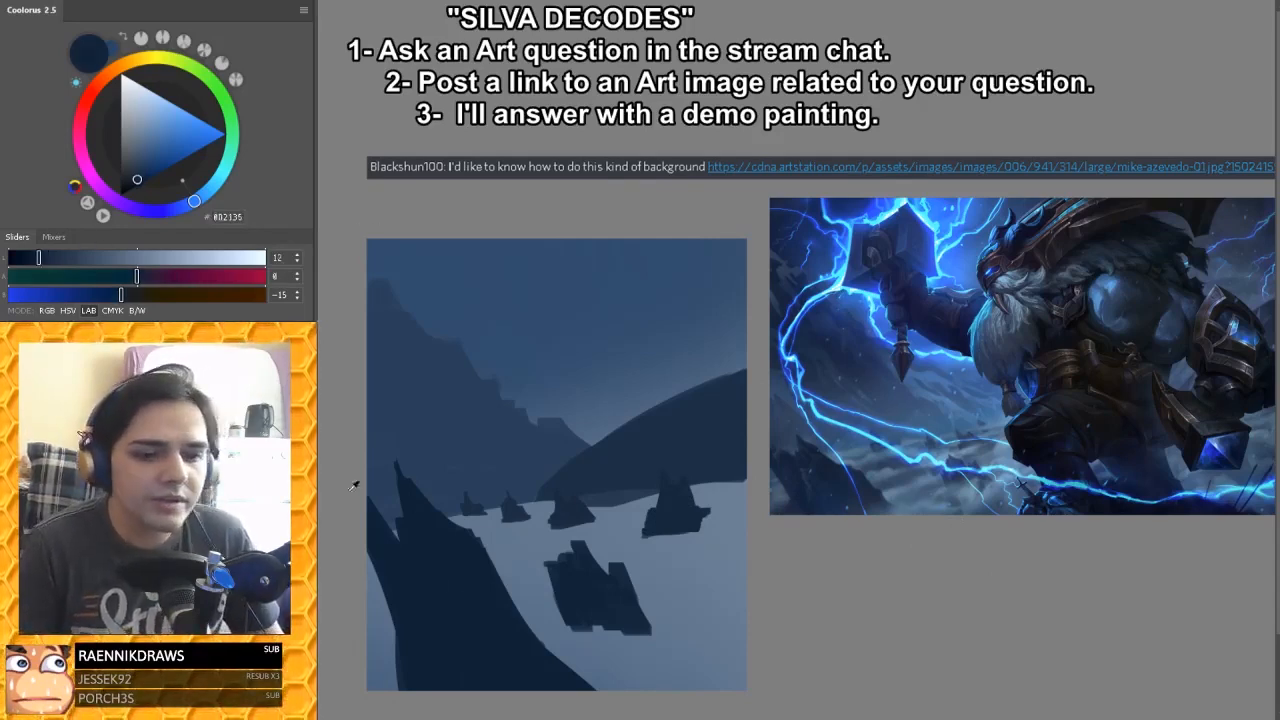
pyautogui.moveTo(39, 257); pyautogui.dragTo(30, 257)
pyautogui.moveTo(757, 627); pyautogui.dragTo(618, 622)
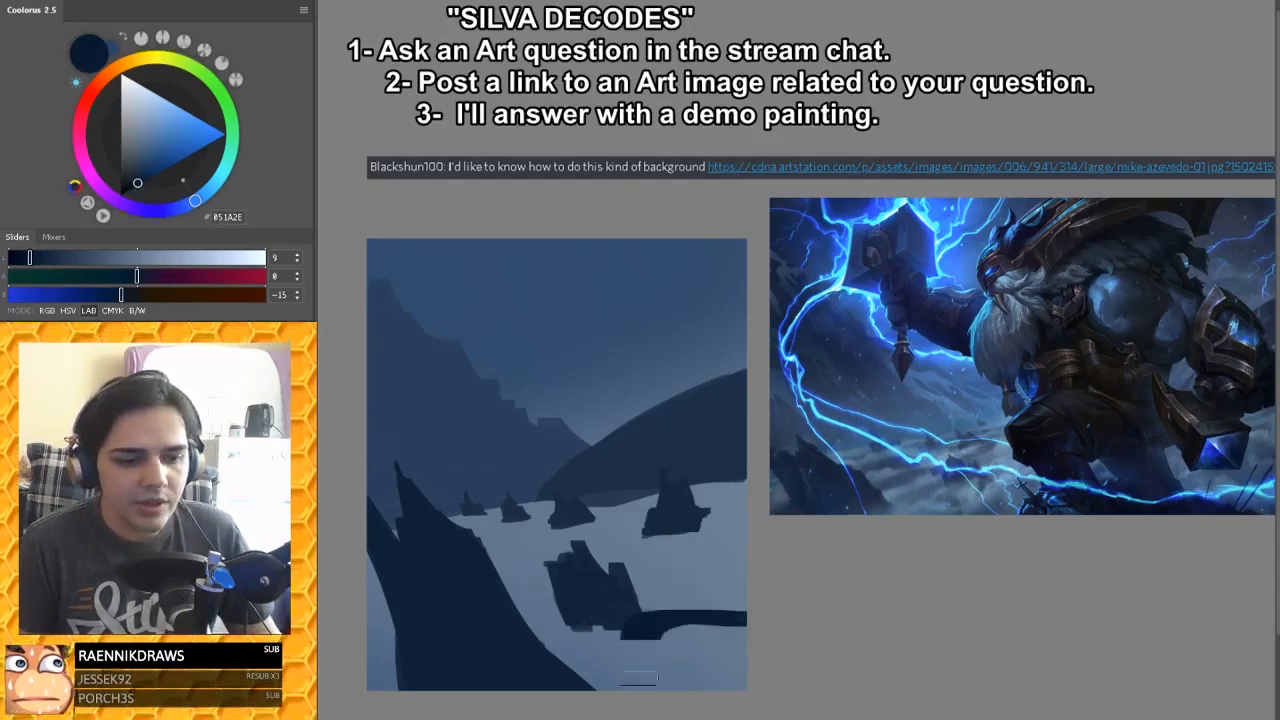
pyautogui.hotkey('ctrl', 'z')
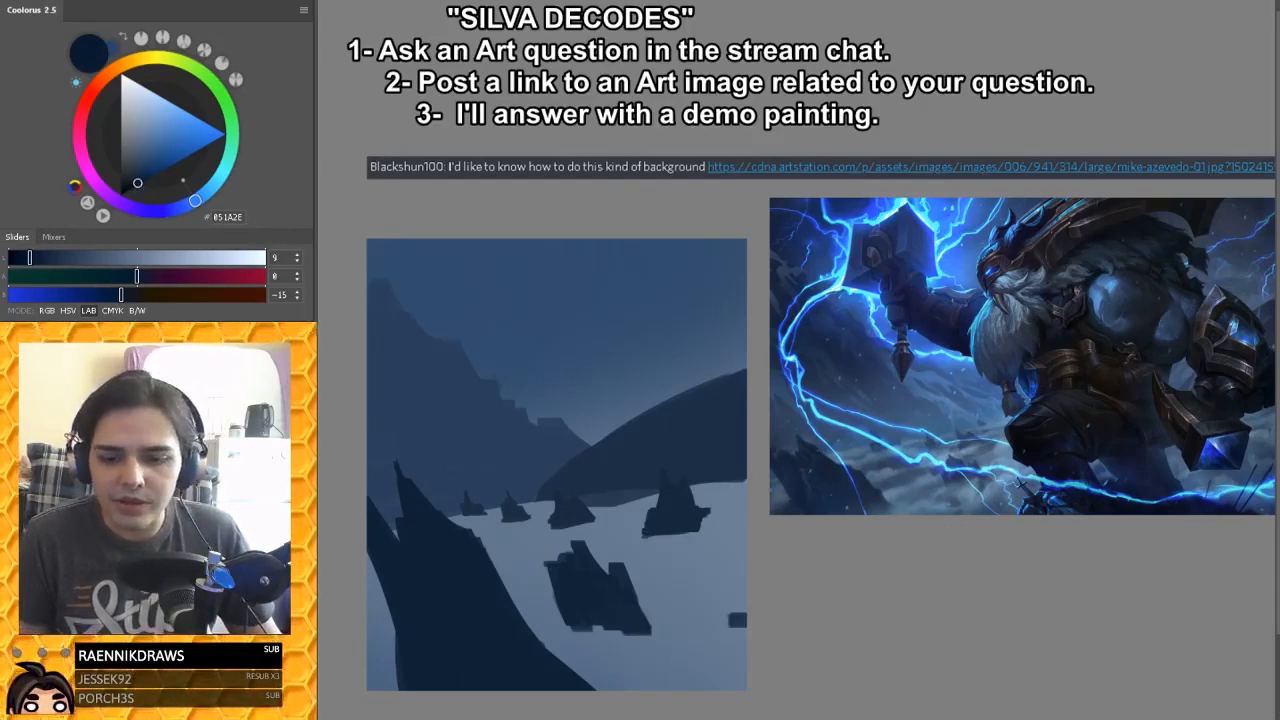
pyautogui.moveTo(634, 618)
pyautogui.mouseDown()
pyautogui.moveTo(757, 622)
pyautogui.moveTo(672, 635)
pyautogui.moveTo(643, 620)
pyautogui.moveTo(766, 634)
pyautogui.moveTo(657, 616)
pyautogui.moveTo(764, 638)
pyautogui.moveTo(628, 633)
pyautogui.moveTo(667, 688)
pyautogui.moveTo(645, 633)
pyautogui.moveTo(716, 678)
pyautogui.moveTo(655, 632)
pyautogui.moveTo(730, 623)
pyautogui.moveTo(631, 612)
pyautogui.moveTo(725, 622)
pyautogui.moveTo(625, 618)
pyautogui.moveTo(705, 635)
pyautogui.moveTo(623, 631)
pyautogui.moveTo(641, 660)
pyautogui.mouseUp()
pyautogui.hotkey('ctrl', 'z')
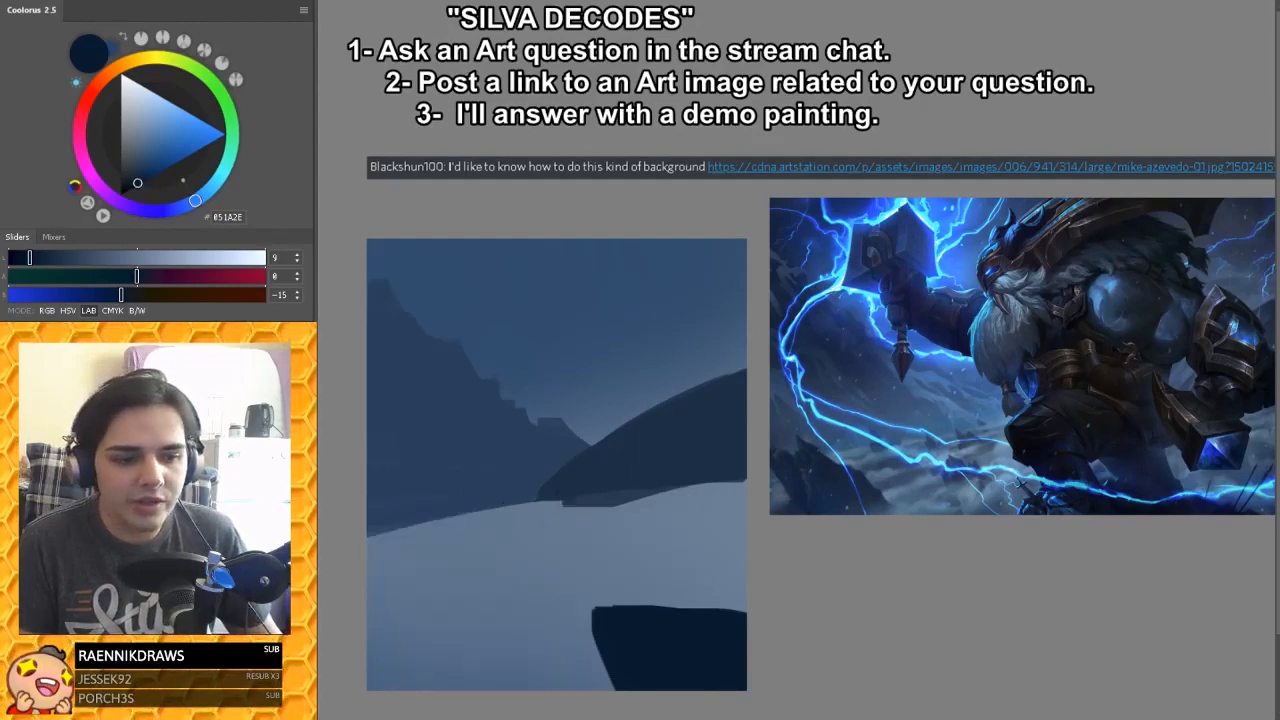
# Step: Sample the small distant rock's colour and extend the rocks on the snow downward with tapering bases
pyautogui.keyDown('alt'); pyautogui.click(518, 503); pyautogui.keyUp('alt')
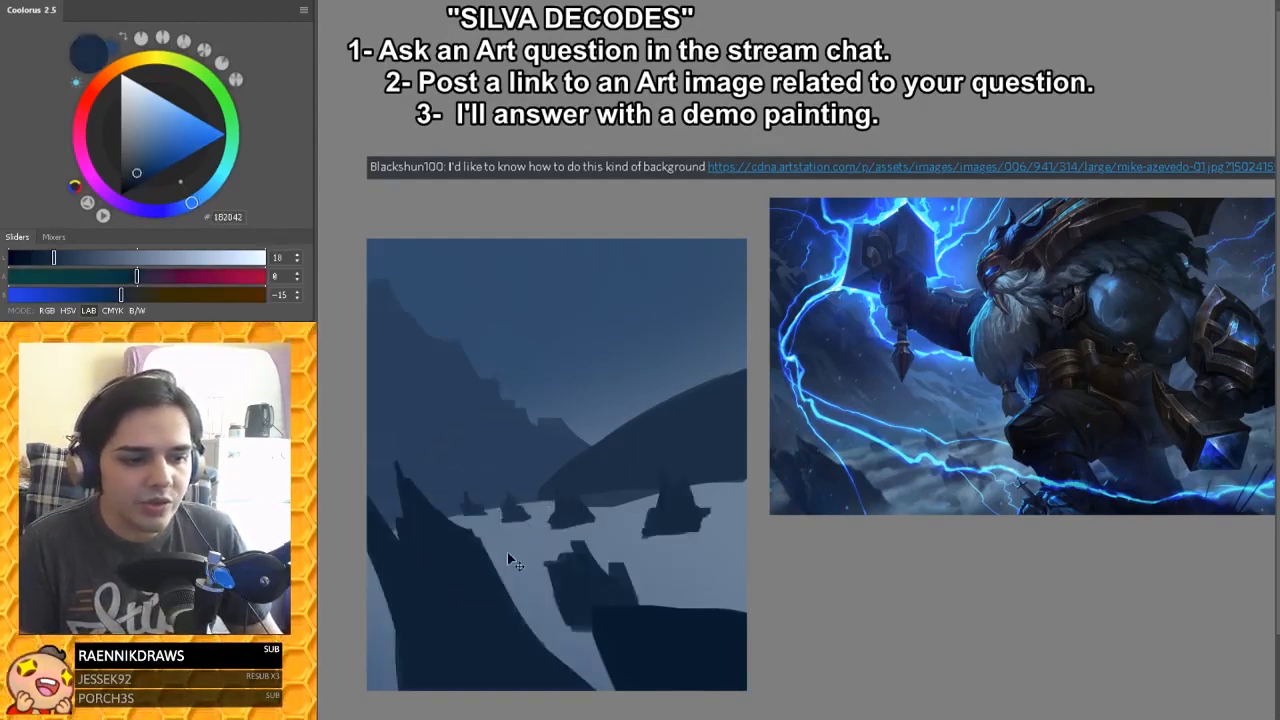
pyautogui.moveTo(510, 518); pyautogui.dragTo(510, 570)
pyautogui.hotkey('ctrl', 'z')
pyautogui.moveTo(513, 516)
pyautogui.mouseDown()
pyautogui.moveTo(513, 603)
pyautogui.moveTo(521, 515)
pyautogui.moveTo(531, 587)
pyautogui.moveTo(520, 520)
pyautogui.moveTo(536, 594)
pyautogui.mouseUp()
pyautogui.hotkey('ctrl', 'z')
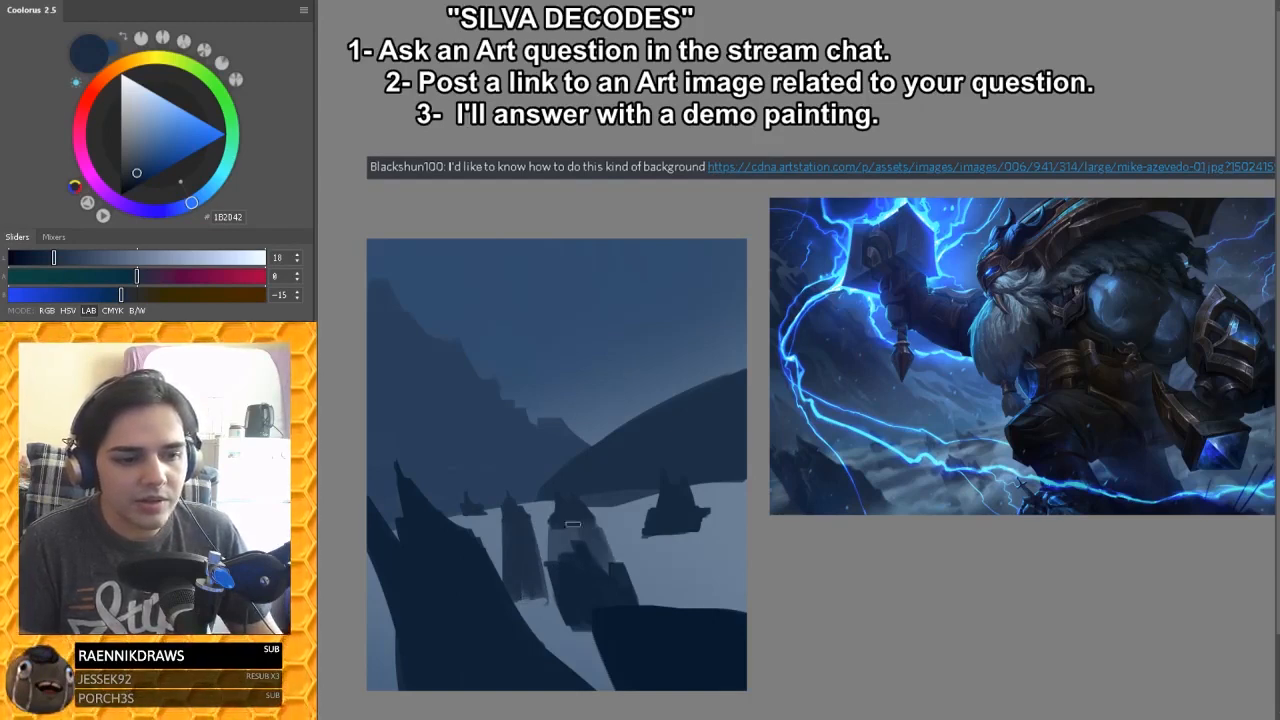
pyautogui.moveTo(660, 532)
pyautogui.mouseDown()
pyautogui.moveTo(629, 595)
pyautogui.moveTo(665, 570)
pyautogui.moveTo(678, 529)
pyautogui.moveTo(700, 562)
pyautogui.moveTo(682, 586)
pyautogui.moveTo(660, 551)
pyautogui.moveTo(644, 596)
pyautogui.mouseUp()
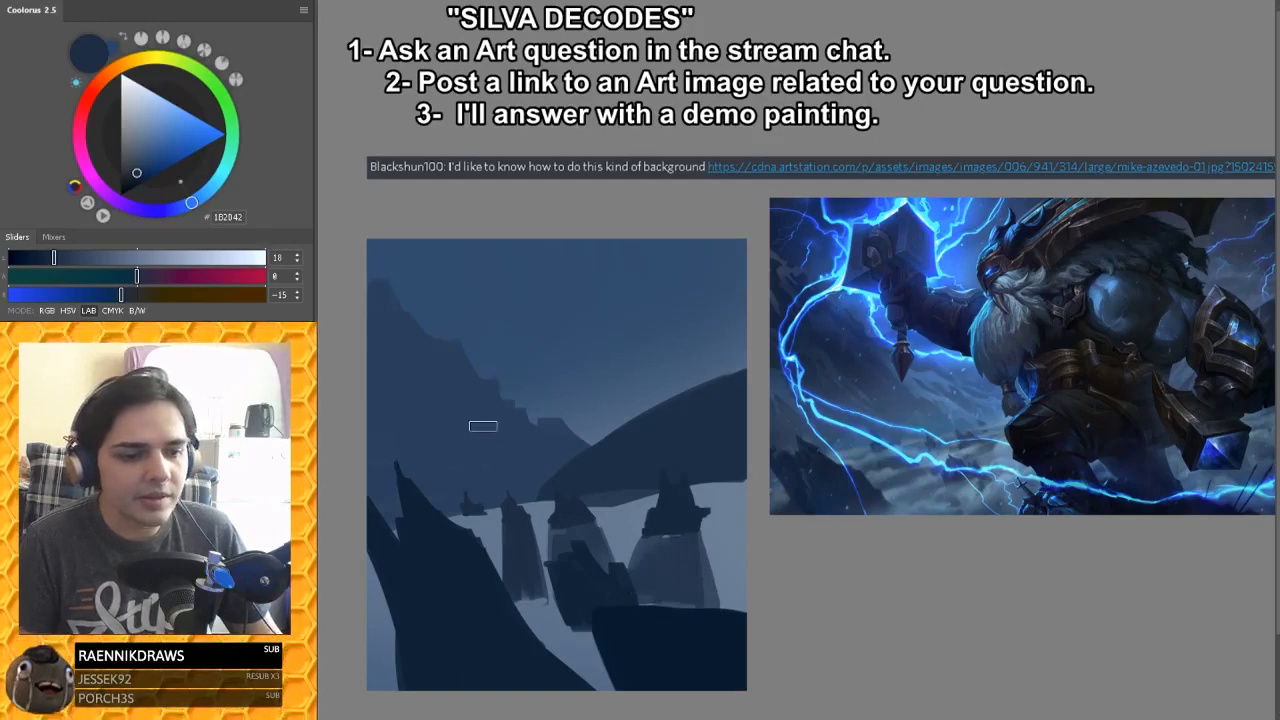
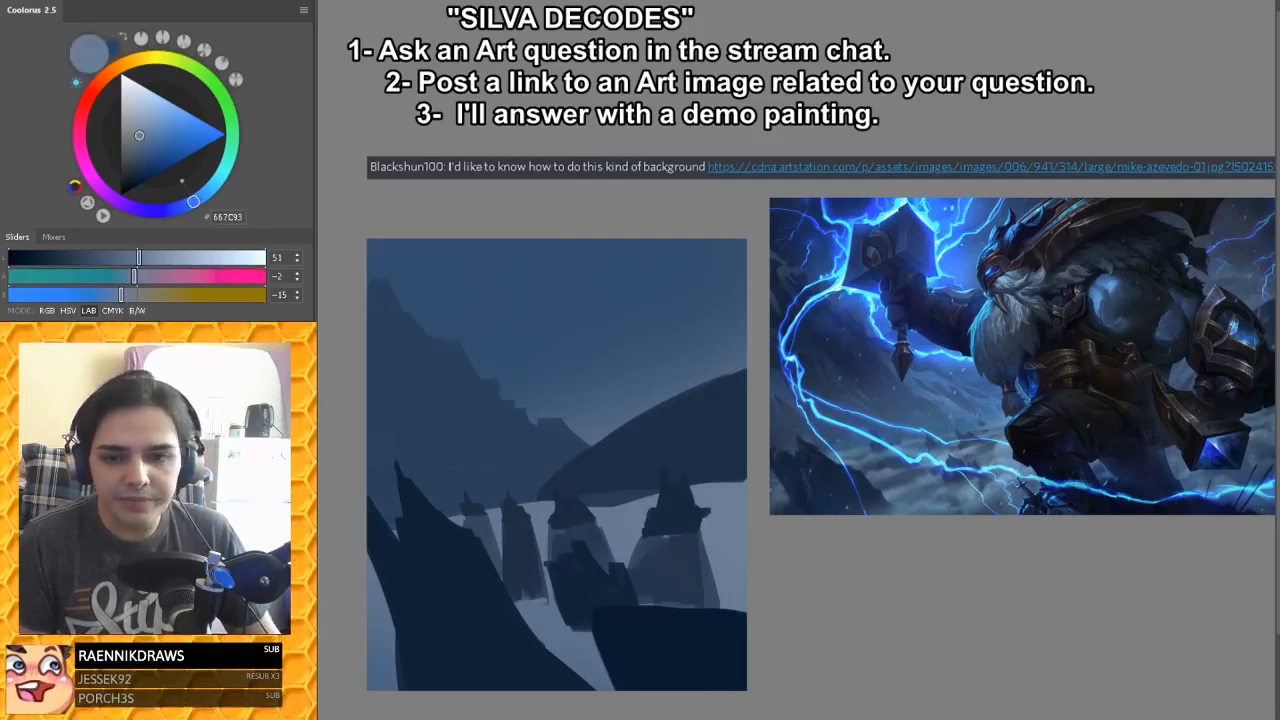
# Step: Darken the snow layer with a Hue/Saturation lightness of -28
pyautogui.hotkey('alt', 'BackSpace')
pyautogui.hotkey('ctrl', 'z')
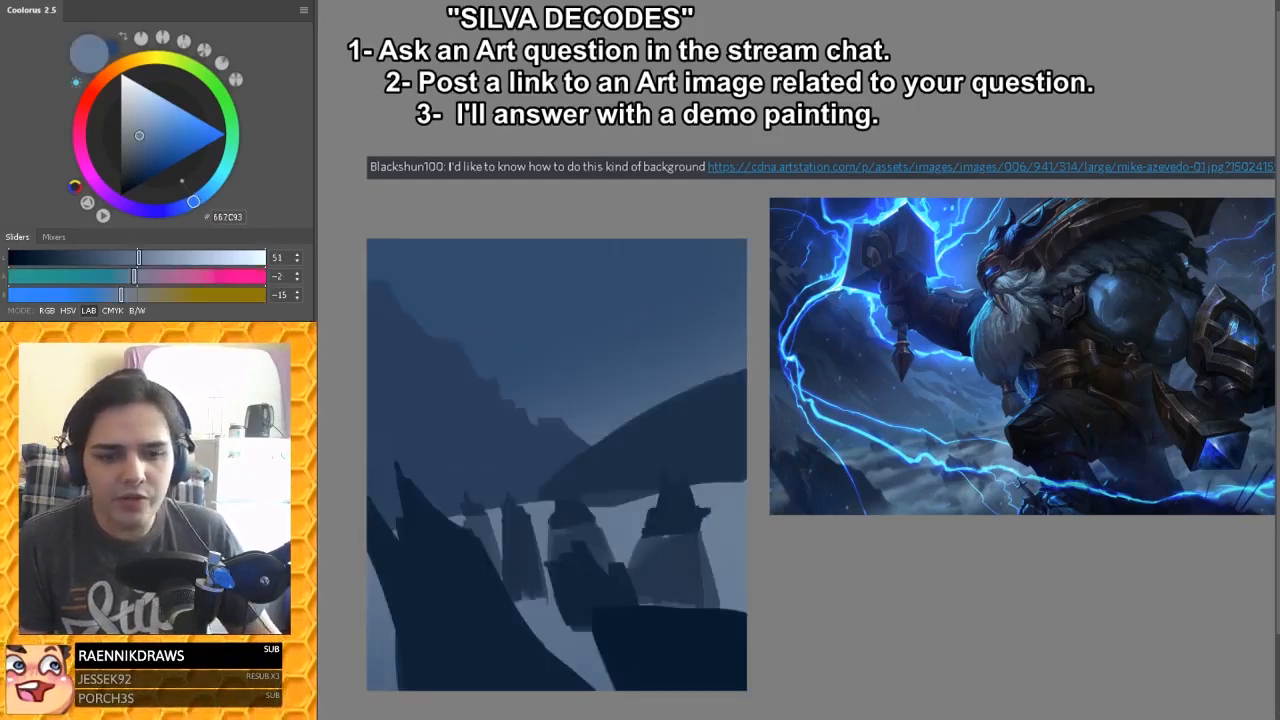
pyautogui.hotkey('ctrl', 'u')
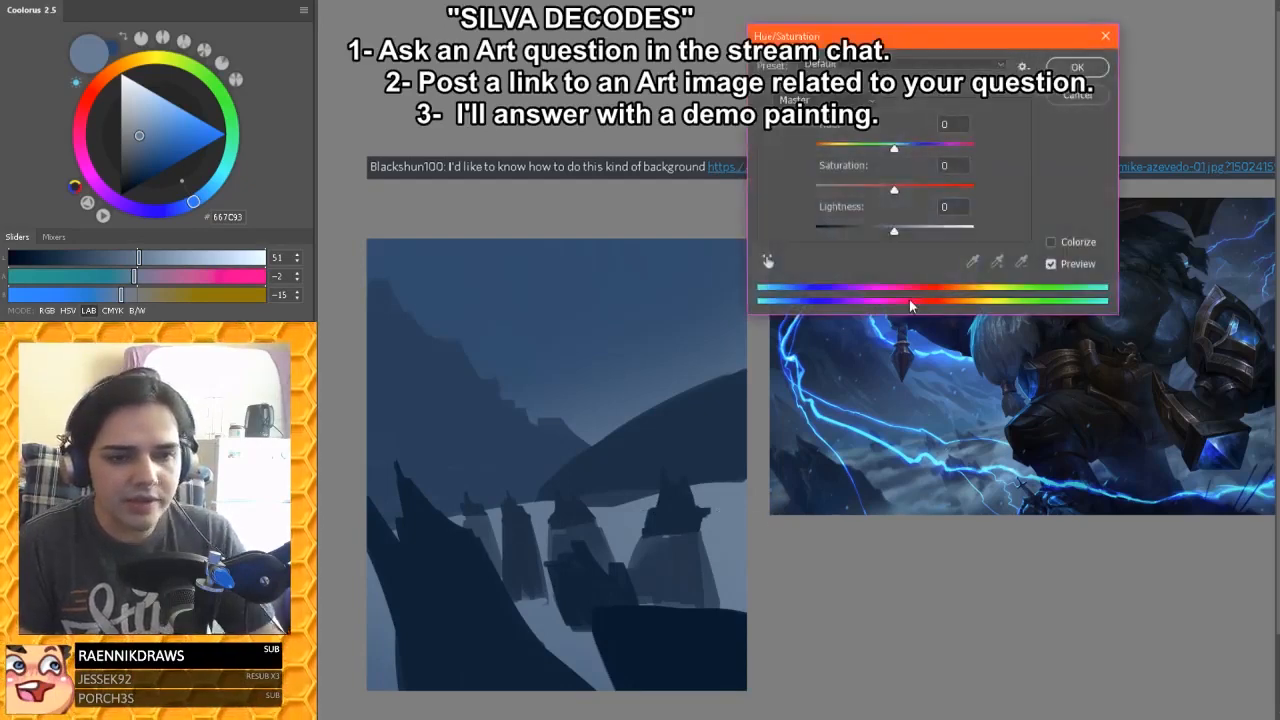
pyautogui.moveTo(894, 230); pyautogui.dragTo(872, 234)
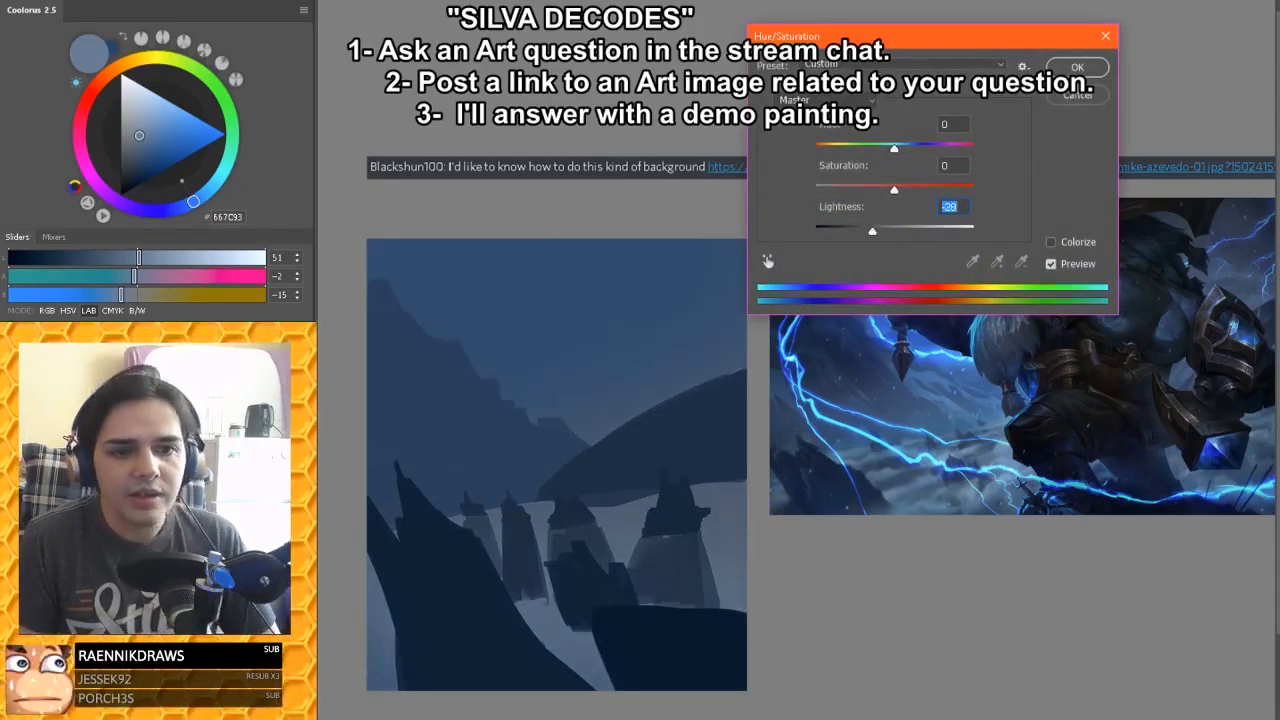
pyautogui.click(1077, 67)
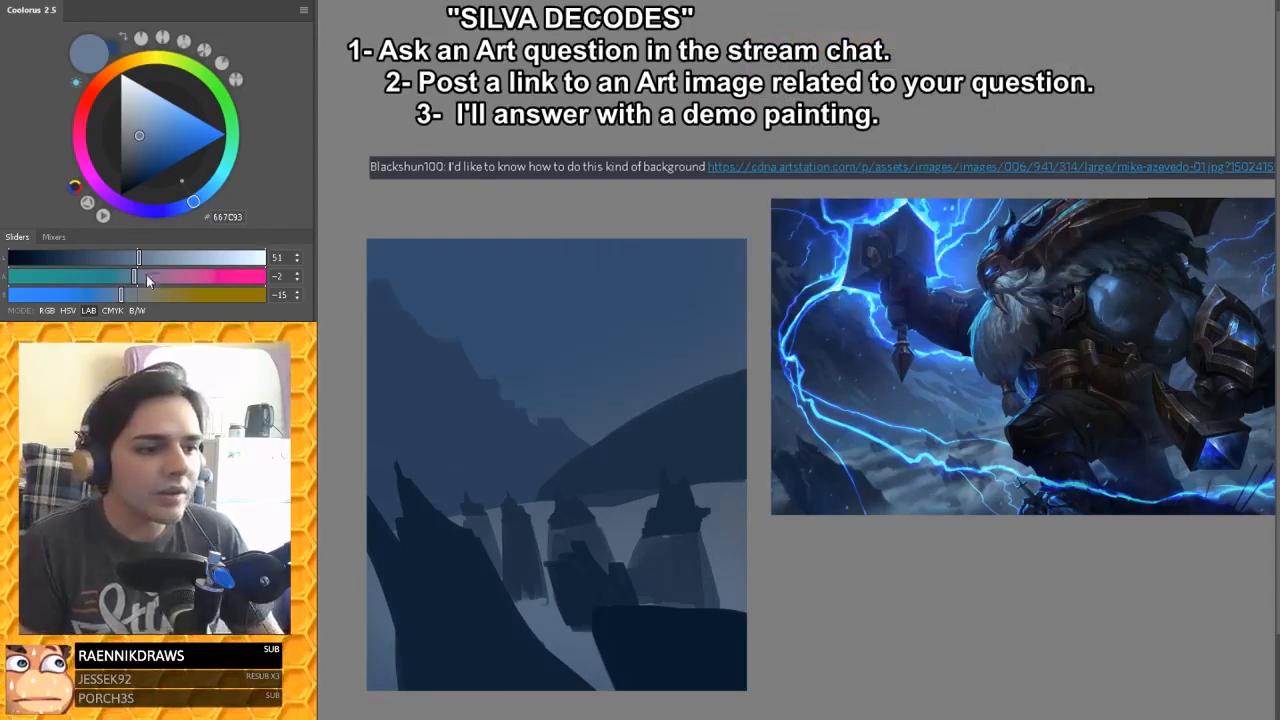
# Step: Sample a pale grey-blue, raise its LAB lightness to 58 and choose another brush preset for painting fog
pyautogui.keyDown('alt'); pyautogui.click(605, 480); pyautogui.keyUp('alt')
pyautogui.click(142, 258)
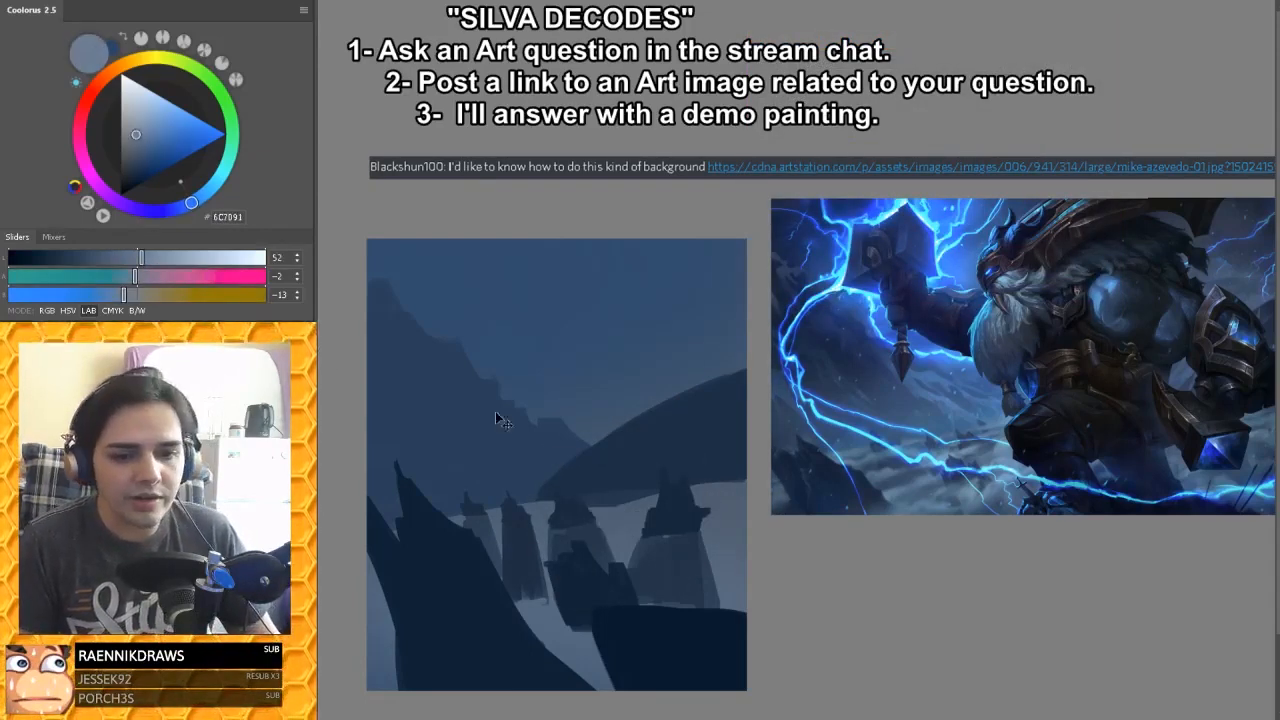
pyautogui.click(158, 258)
pyautogui.rightClick(627, 440)
pyautogui.doubleClick(925, 428)
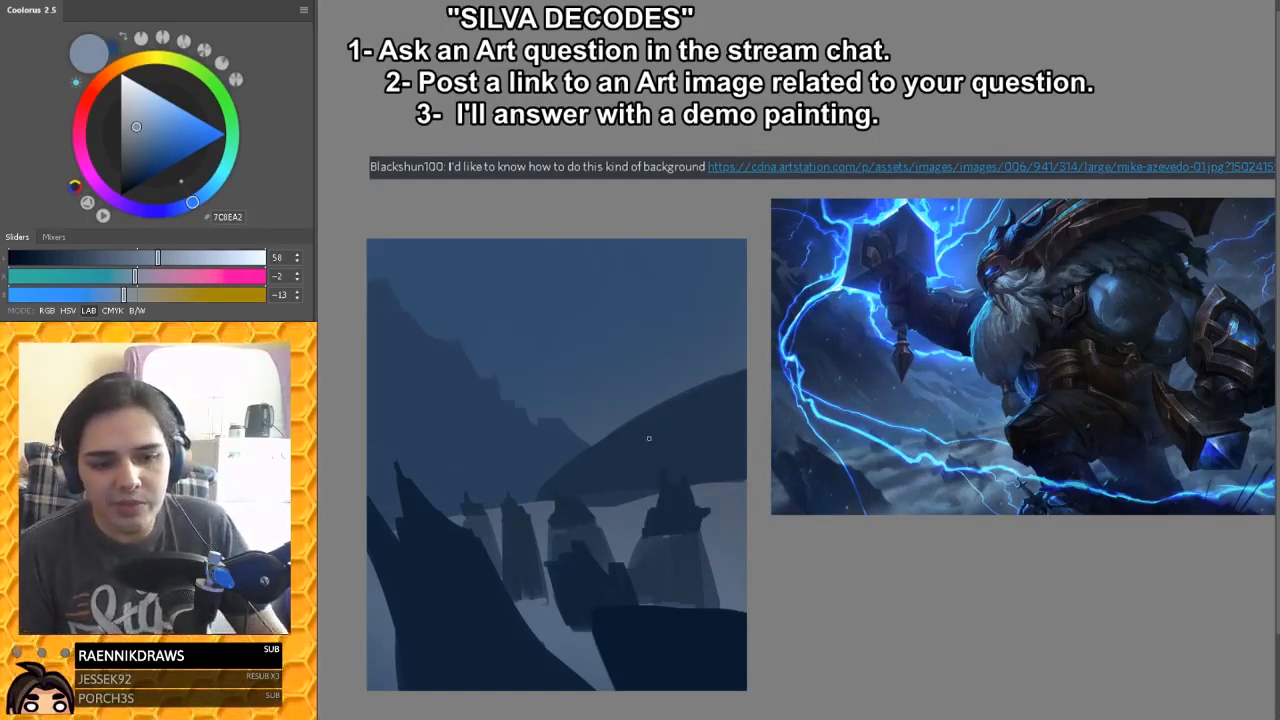
pyautogui.moveTo(518, 545)
pyautogui.mouseDown()
pyautogui.moveTo(602, 529)
pyautogui.moveTo(572, 527)
pyautogui.mouseUp()
pyautogui.hotkey('ctrl', 'z')
pyautogui.hotkey('ctrl', 'z')
pyautogui.hotkey('ctrl', 'z')
pyautogui.hotkey('ctrl', 'z')
pyautogui.hotkey('ctrl', 'z')
pyautogui.hotkey('ctrl', 'z')
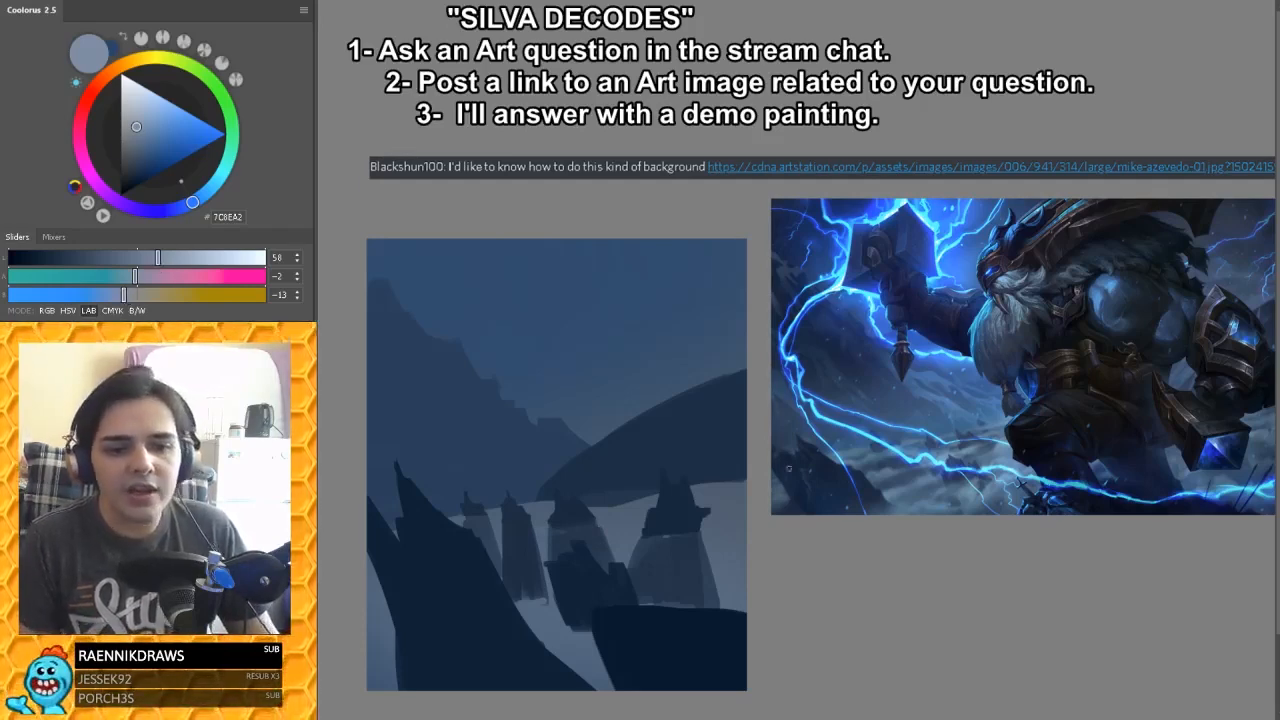
# Step: Paint soft fog over the bases of the middle rocks, using a smaller brush around the farthest rocks
pyautogui.moveTo(540, 531)
pyautogui.mouseDown()
pyautogui.moveTo(612, 525)
pyautogui.moveTo(498, 550)
pyautogui.moveTo(534, 538)
pyautogui.moveTo(486, 536)
pyautogui.moveTo(491, 563)
pyautogui.moveTo(475, 533)
pyautogui.moveTo(490, 554)
pyautogui.moveTo(567, 535)
pyautogui.mouseUp()
pyautogui.hotkey('ctrl', 'z')
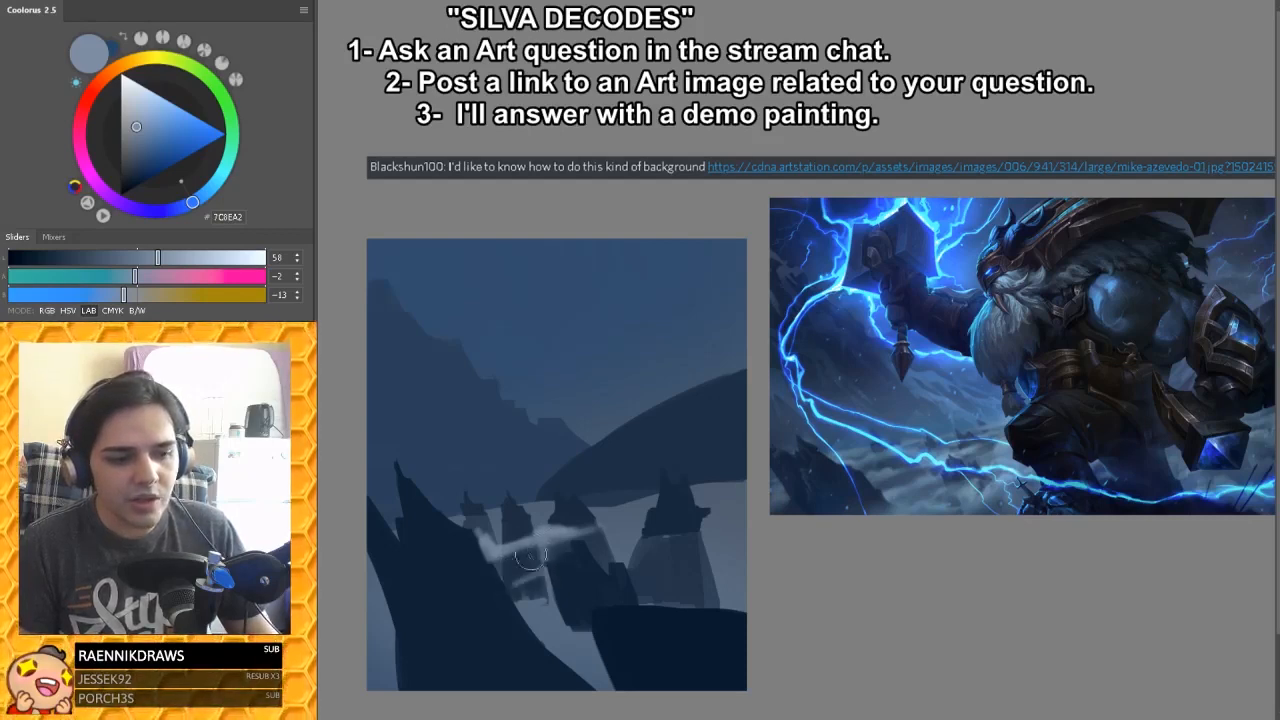
pyautogui.moveTo(544, 579)
pyautogui.mouseDown()
pyautogui.moveTo(552, 635)
pyautogui.moveTo(543, 605)
pyautogui.moveTo(574, 657)
pyautogui.moveTo(624, 626)
pyautogui.moveTo(640, 576)
pyautogui.moveTo(632, 587)
pyautogui.moveTo(733, 572)
pyautogui.mouseUp()
pyautogui.hotkey('ctrl', 'z')
pyautogui.hotkey('ctrl', 'z')
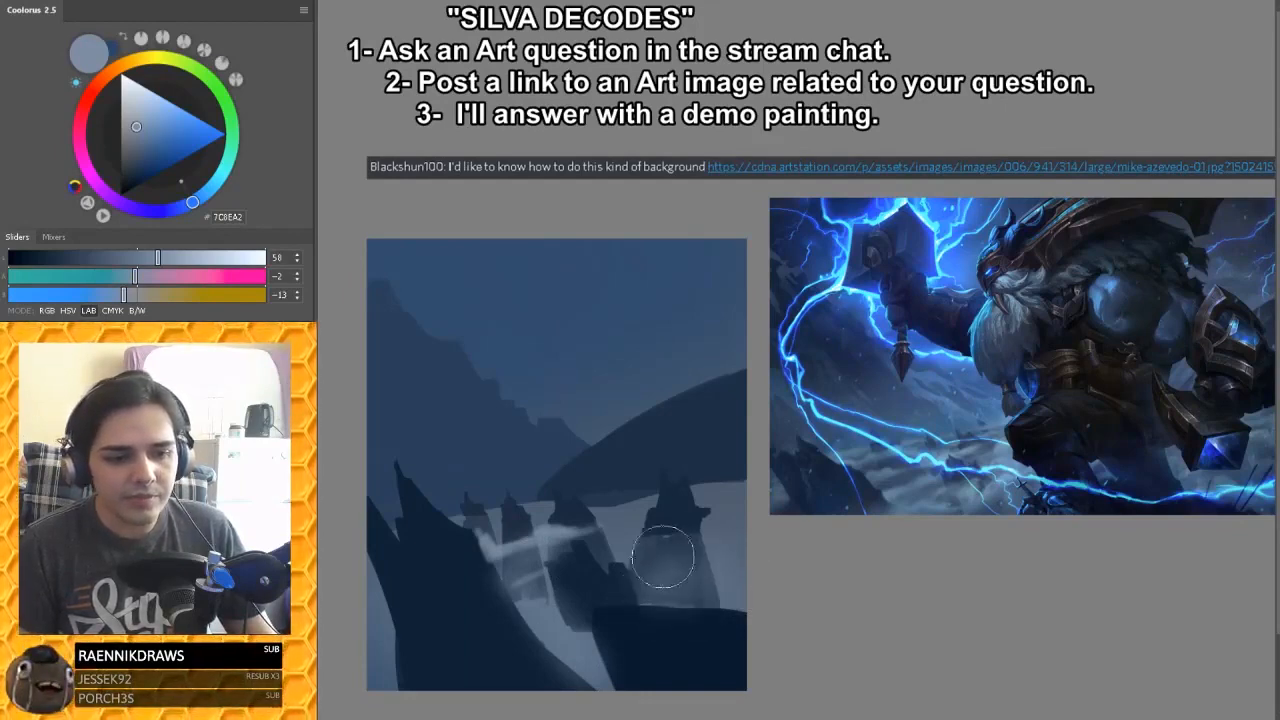
pyautogui.press('[')
pyautogui.press('[')
pyautogui.moveTo(508, 527)
pyautogui.mouseDown()
pyautogui.moveTo(539, 525)
pyautogui.moveTo(516, 539)
pyautogui.moveTo(498, 515)
pyautogui.moveTo(496, 552)
pyautogui.moveTo(452, 530)
pyautogui.mouseUp()
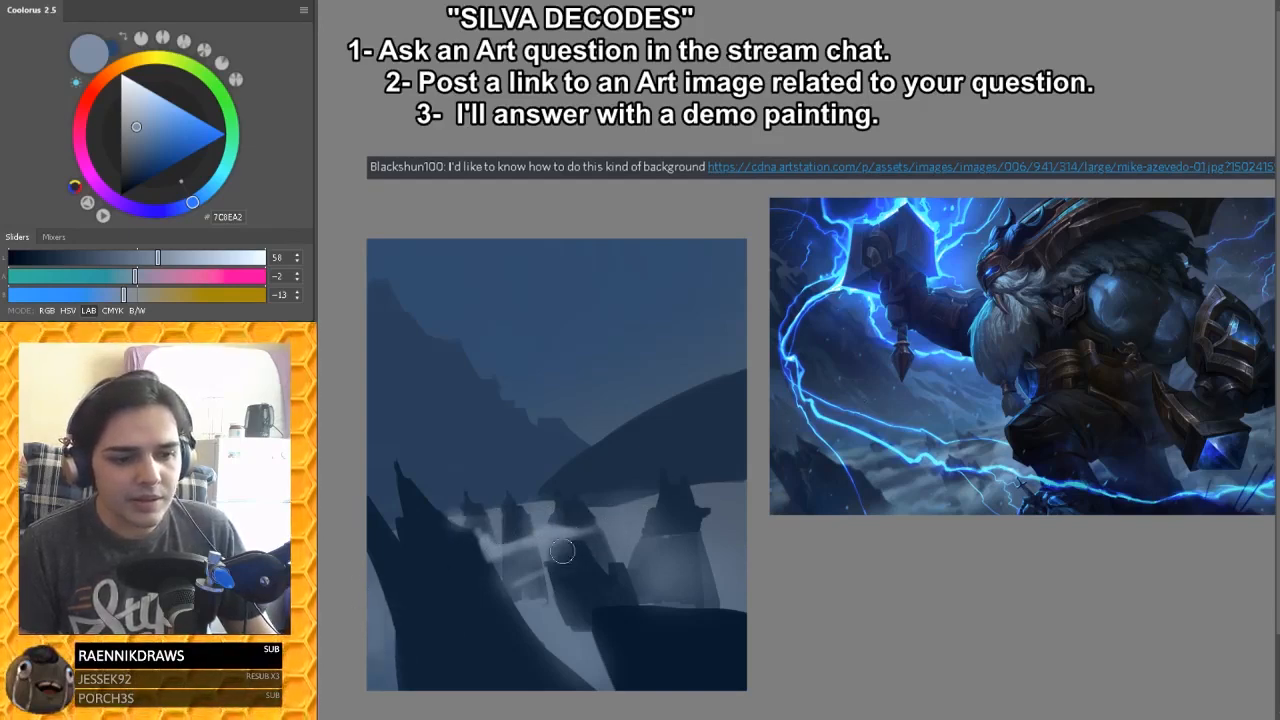
# Step: Adjust the fog colour to LAB 60, -2, -15 and thicken the fog between the foreground rock and the middle rocks
pyautogui.click(132, 127)
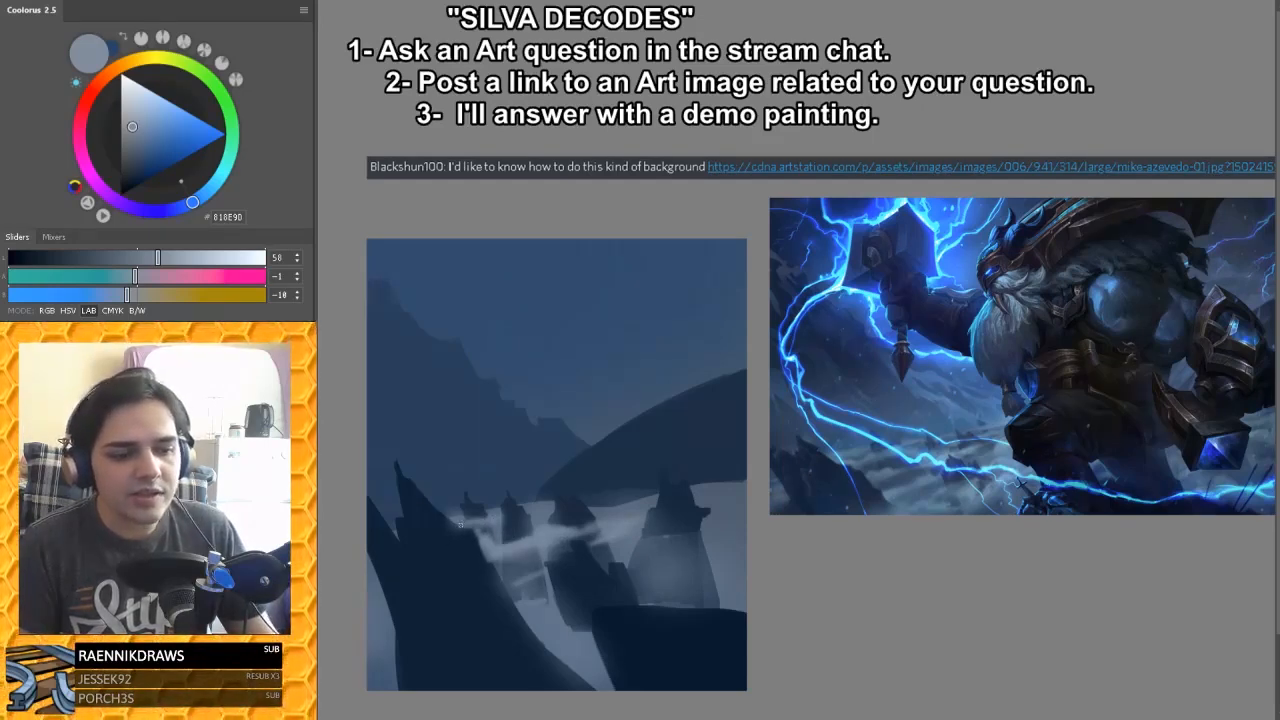
pyautogui.moveTo(135, 127); pyautogui.dragTo(139, 124)
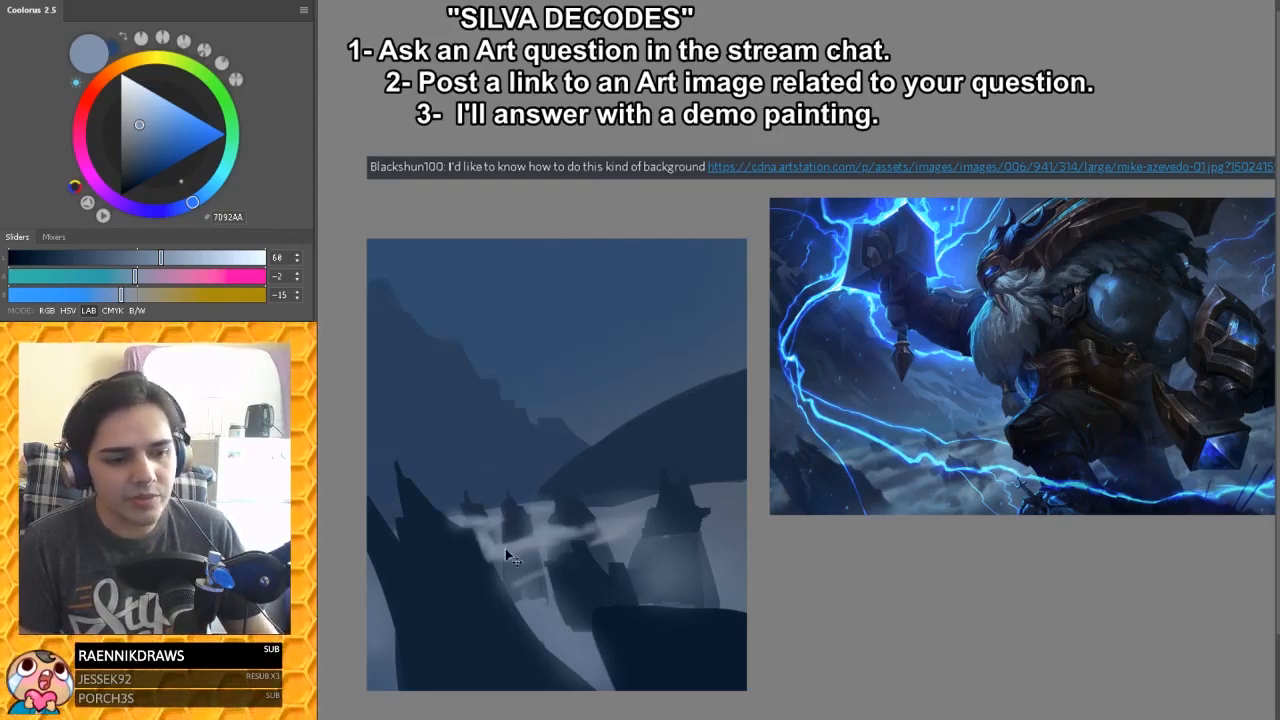
pyautogui.moveTo(505, 540); pyautogui.dragTo(518, 534)
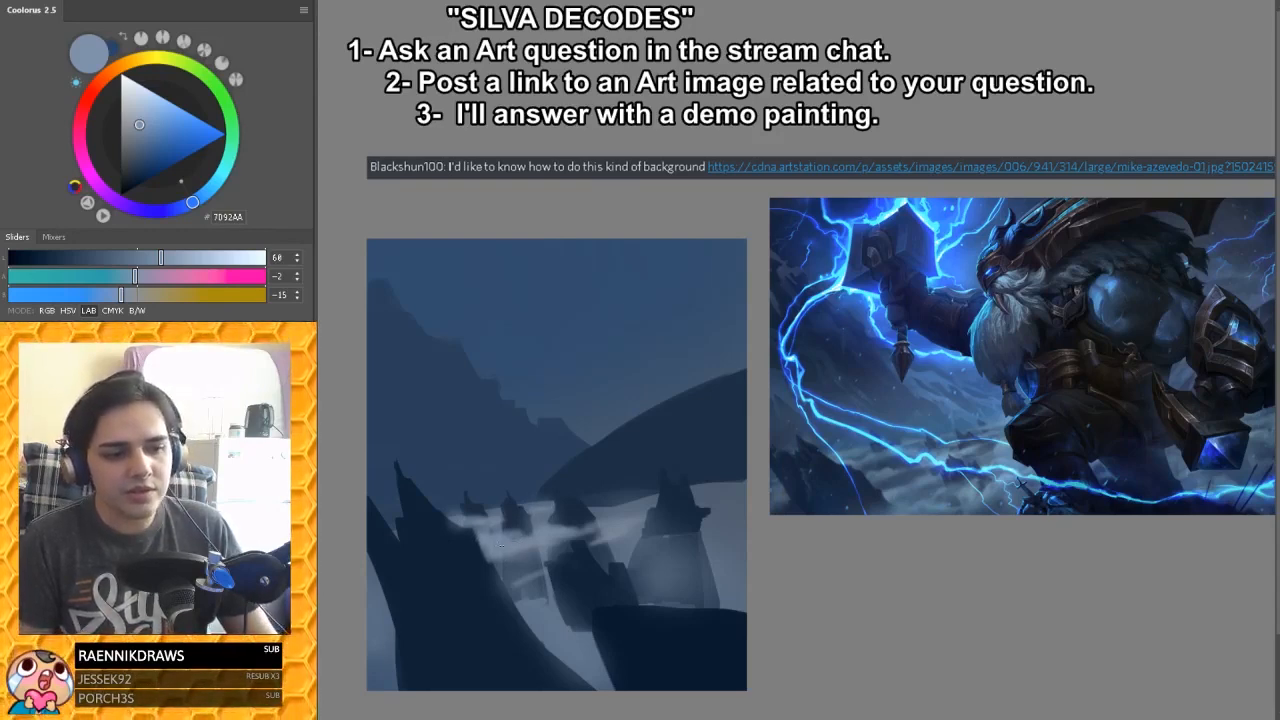
pyautogui.moveTo(518, 576)
pyautogui.mouseDown()
pyautogui.moveTo(552, 580)
pyautogui.moveTo(518, 587)
pyautogui.mouseUp()
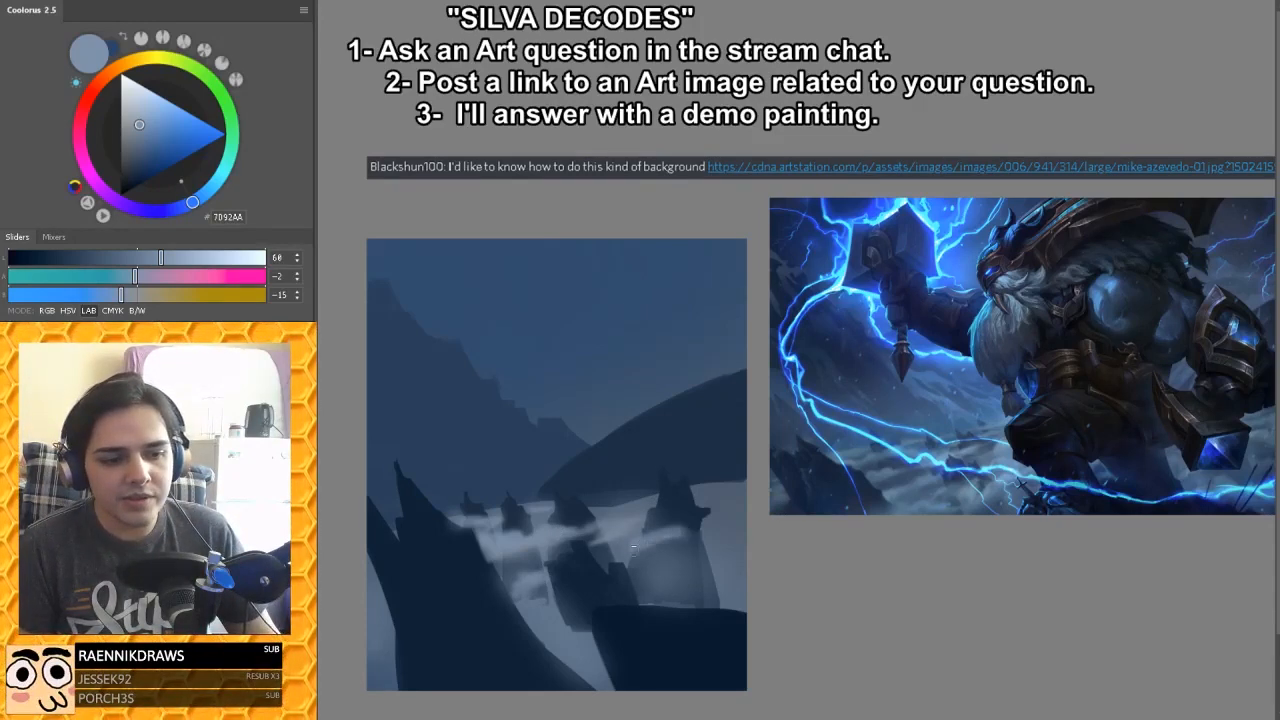
# Step: Paint fog wisps across the base of the right-hand rock out to the canvas edge, undoing the unwanted strokes
pyautogui.moveTo(678, 532)
pyautogui.mouseDown()
pyautogui.moveTo(622, 552)
pyautogui.moveTo(694, 547)
pyautogui.moveTo(600, 558)
pyautogui.moveTo(691, 573)
pyautogui.moveTo(714, 559)
pyautogui.moveTo(662, 582)
pyautogui.moveTo(721, 560)
pyautogui.moveTo(698, 556)
pyautogui.moveTo(658, 585)
pyautogui.mouseUp()
pyautogui.hotkey('ctrl', 'z')
pyautogui.hotkey('ctrl', 'z')
pyautogui.hotkey('ctrl', 'z')
pyautogui.moveTo(718, 558); pyautogui.dragTo(658, 584)
pyautogui.hotkey('ctrl', 'z')
pyautogui.hotkey('ctrl', 'z')
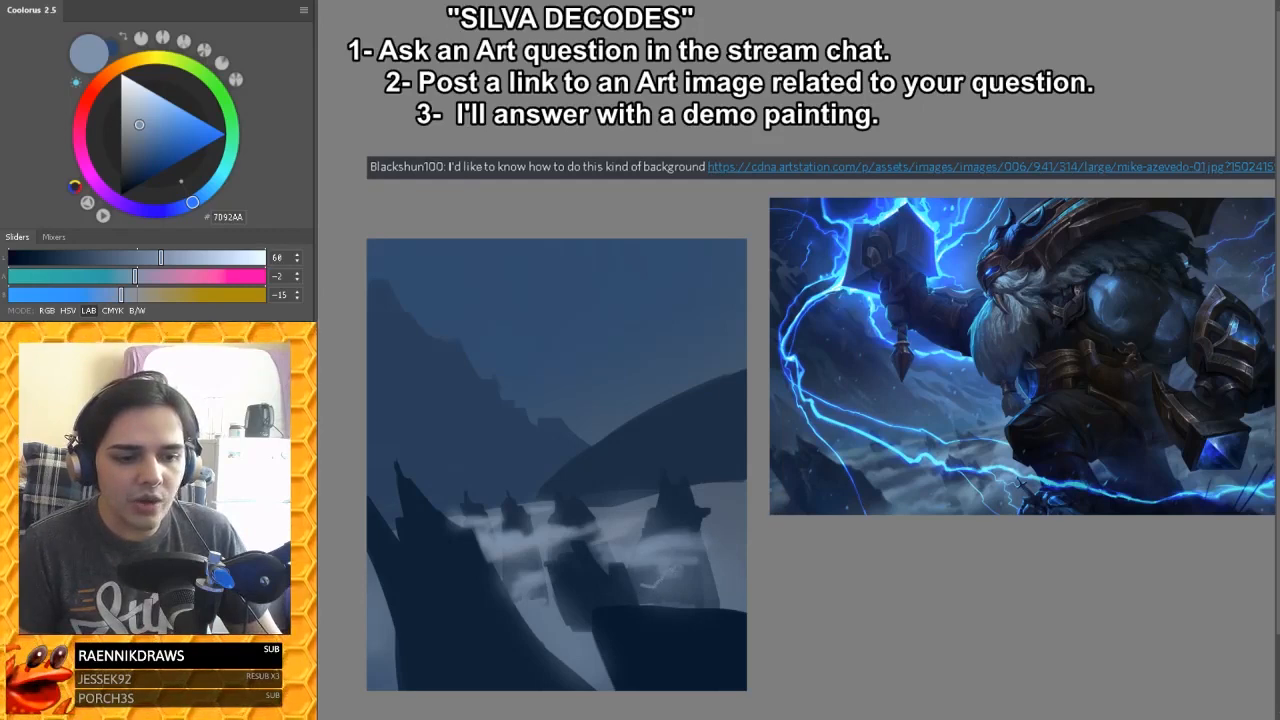
pyautogui.hotkey('ctrl', 'z')
pyautogui.moveTo(708, 557)
pyautogui.mouseDown()
pyautogui.moveTo(646, 578)
pyautogui.moveTo(740, 558)
pyautogui.moveTo(669, 596)
pyautogui.moveTo(768, 579)
pyautogui.moveTo(693, 541)
pyautogui.moveTo(749, 535)
pyautogui.mouseUp()
# Step: Spread fog over the lower part of the central rock and down between the two dark foreground rocks
pyautogui.moveTo(627, 585)
pyautogui.mouseDown()
pyautogui.moveTo(570, 604)
pyautogui.moveTo(644, 592)
pyautogui.moveTo(541, 598)
pyautogui.moveTo(520, 614)
pyautogui.mouseUp()
pyautogui.hotkey('ctrl', 'z')
pyautogui.moveTo(632, 609); pyautogui.dragTo(572, 606)
pyautogui.moveTo(576, 604); pyautogui.dragTo(689, 601)
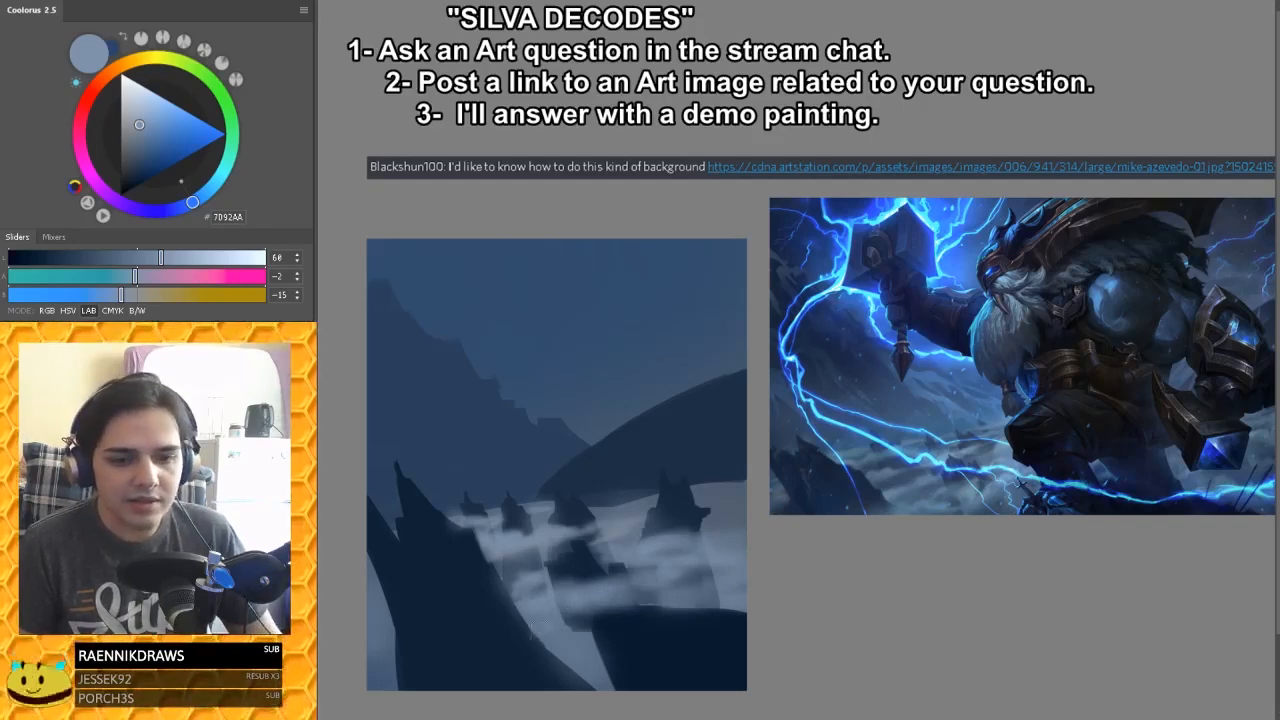
pyautogui.moveTo(561, 618)
pyautogui.mouseDown()
pyautogui.moveTo(534, 637)
pyautogui.moveTo(599, 658)
pyautogui.mouseUp()
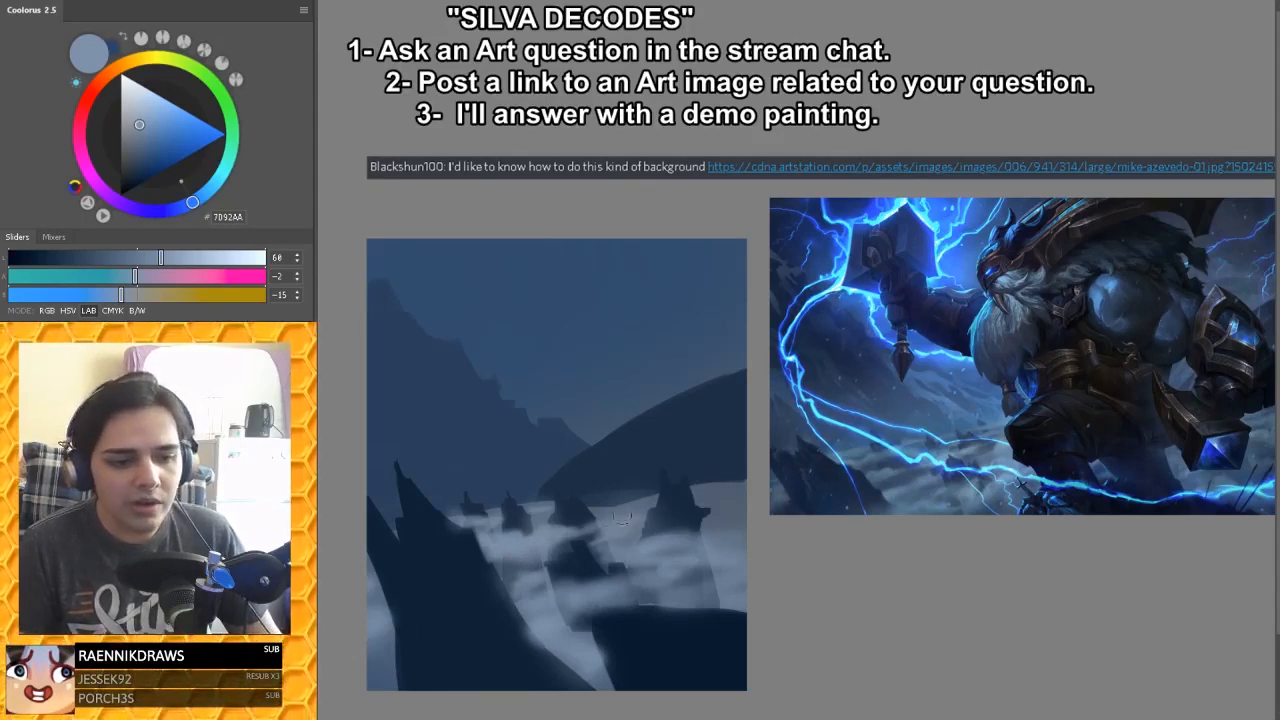
# Step: Paint fog along the foot of the dark right hill and behind the rocks, undoing the unwanted strokes
pyautogui.moveTo(592, 503)
pyautogui.mouseDown()
pyautogui.moveTo(760, 493)
pyautogui.moveTo(698, 521)
pyautogui.moveTo(718, 522)
pyautogui.mouseUp()
pyautogui.hotkey('ctrl', 'z')
pyautogui.hotkey('ctrl', 'z')
pyautogui.hotkey('ctrl', 'z')
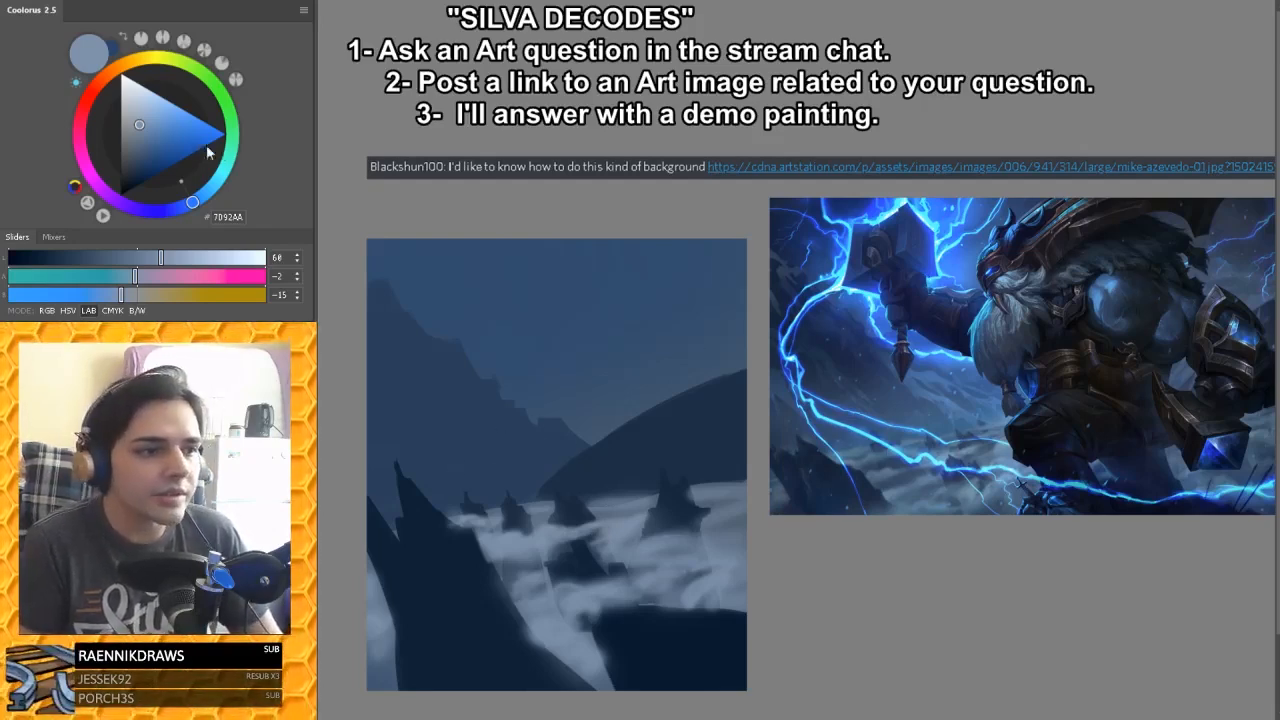
# Step: Set the paint to muted teal #3F616A and softly tint the fog, including the painting's lower-left corner, with varying brush sizes
pyautogui.click(213, 186)
pyautogui.click(138, 147)
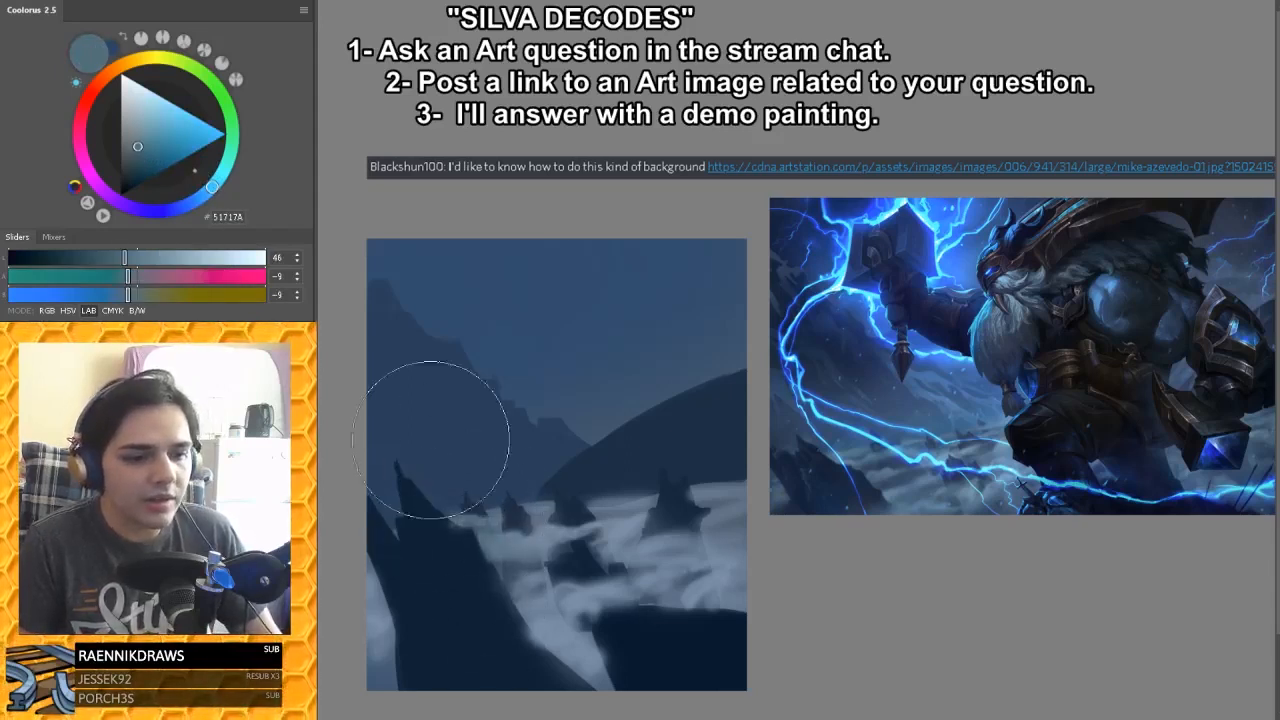
pyautogui.click(138, 155)
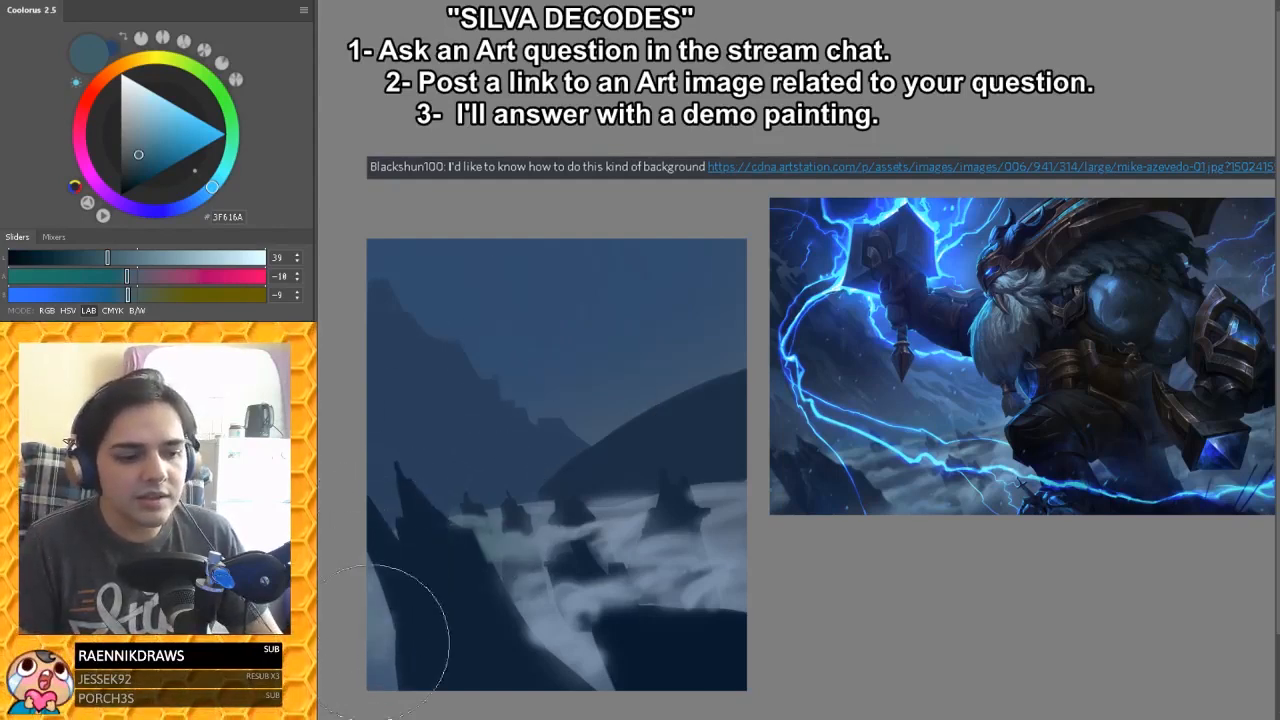
pyautogui.moveTo(374, 676); pyautogui.dragTo(377, 607)
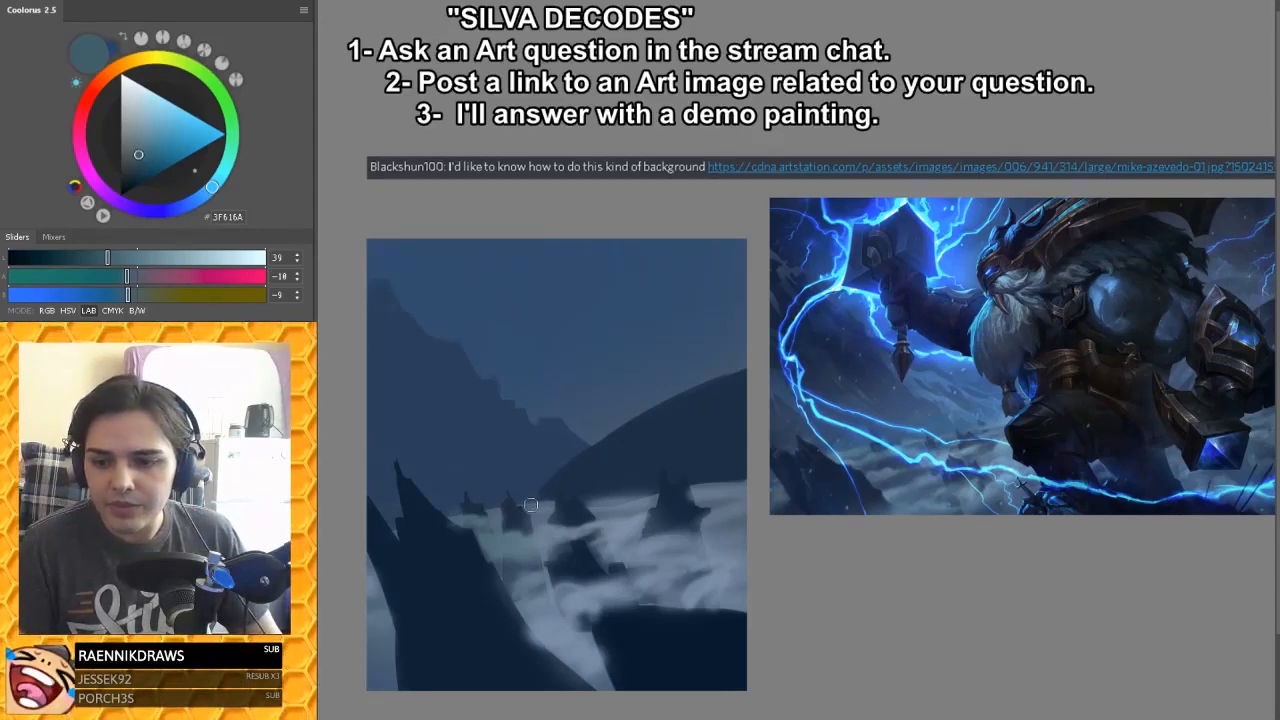
pyautogui.press(']')
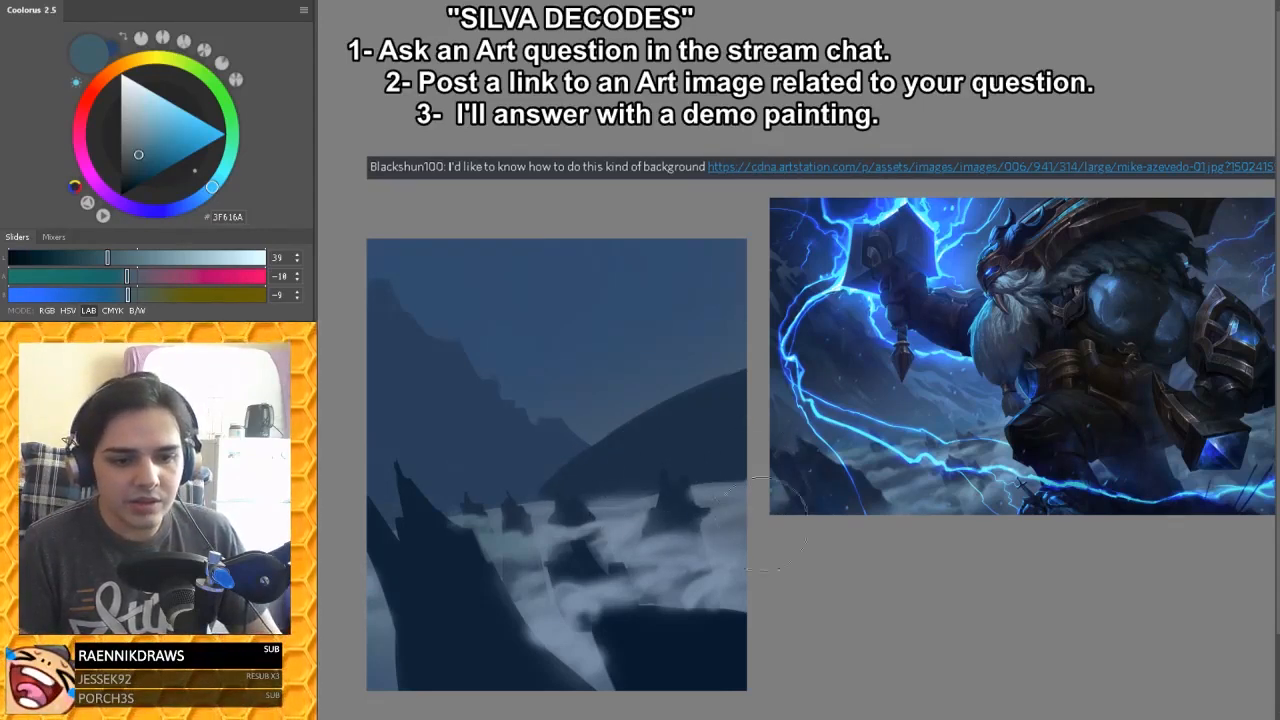
pyautogui.press('[')
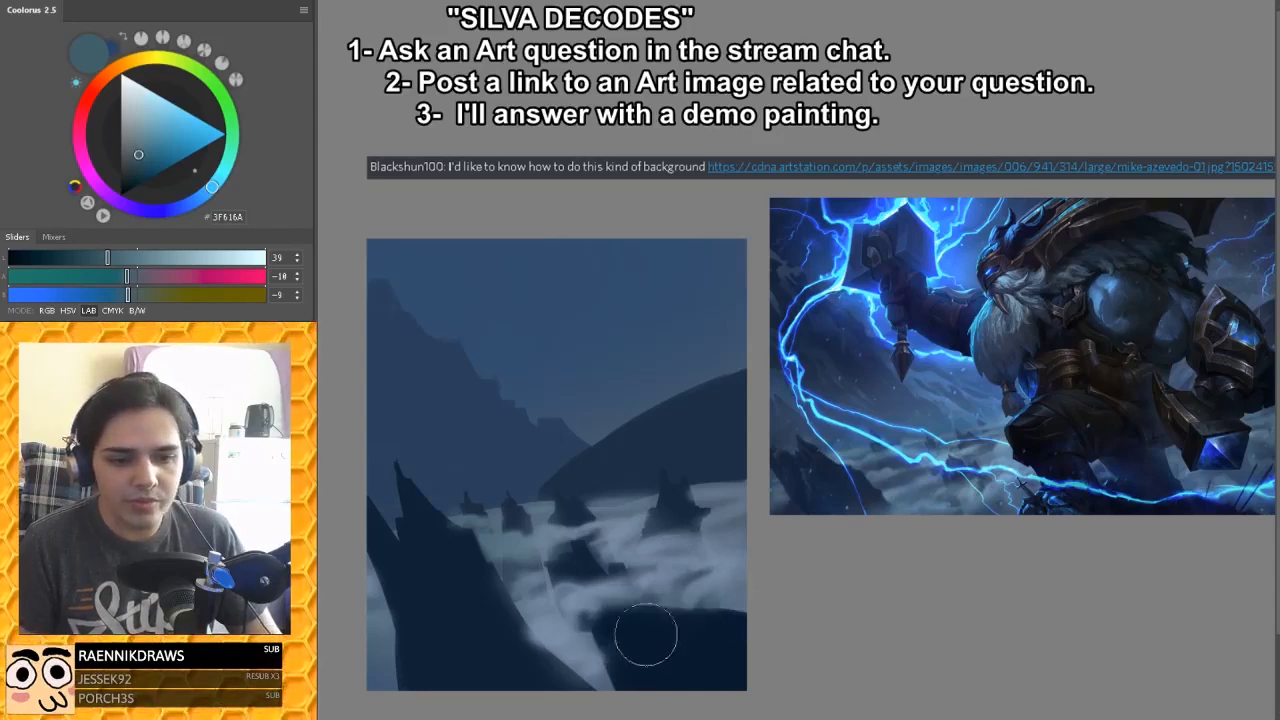
# Step: Undo the last two teal strokes and reduce the brush size for tinting the fog beside the left foreground rock
pyautogui.hotkey('ctrl', 'alt', 'z')
pyautogui.hotkey('ctrl', 'alt', 'z')
pyautogui.press('[')
pyautogui.press('[')
pyautogui.press('[')
pyautogui.press('[')
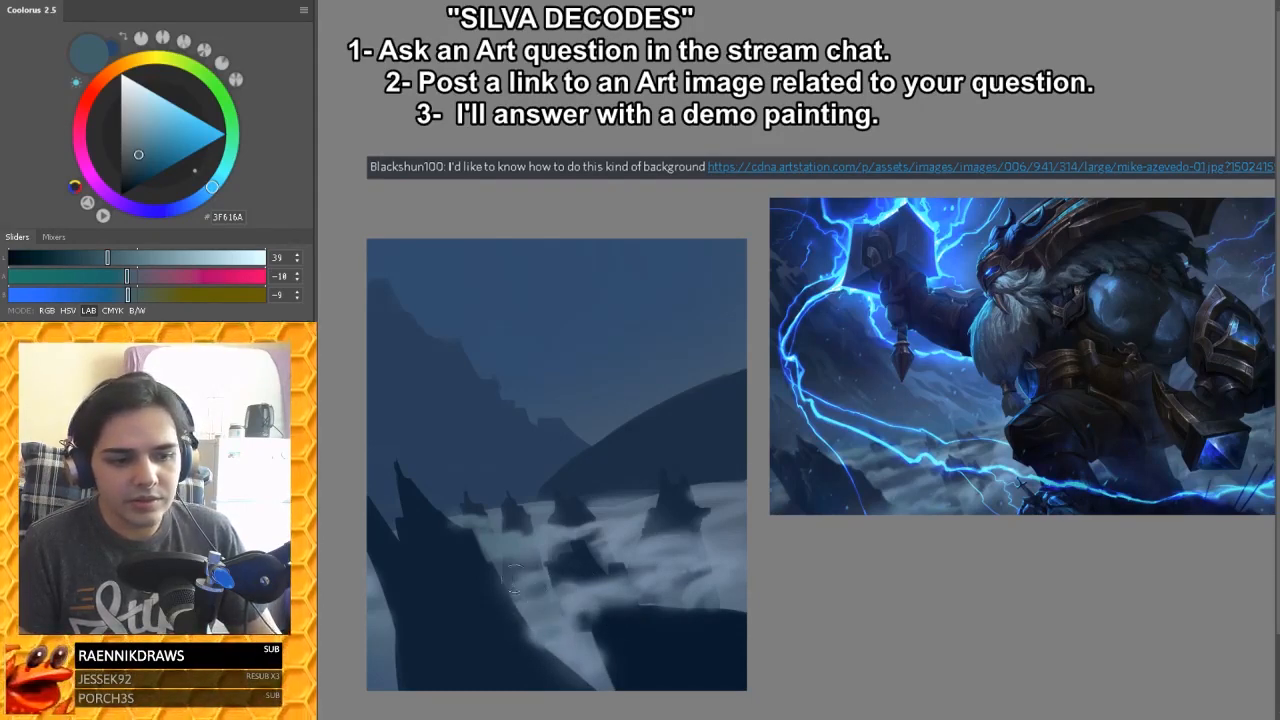
# Step: Resize the soft brush for tinting the fog, darken the teal to #274F5A and sample the fog colour beside the left rock
pyautogui.press(']')
pyautogui.press(']')
pyautogui.press(']')
pyautogui.press(']')
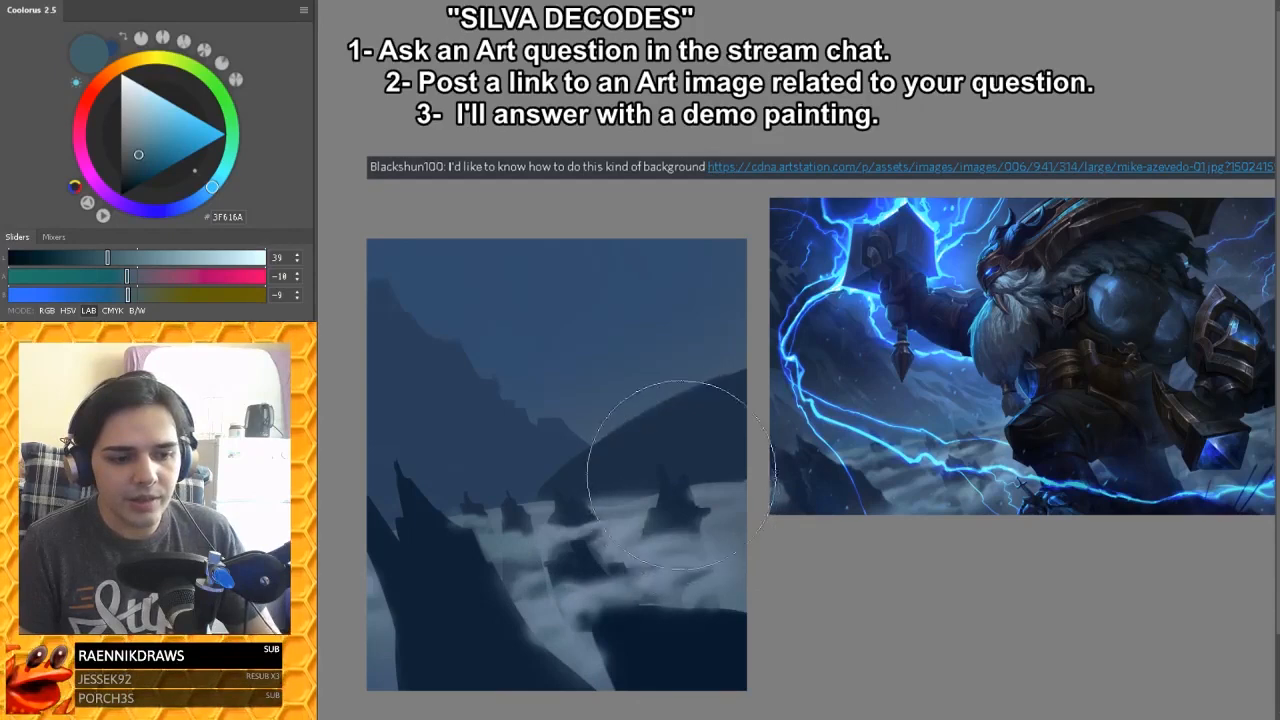
pyautogui.press('[')
pyautogui.press('[')
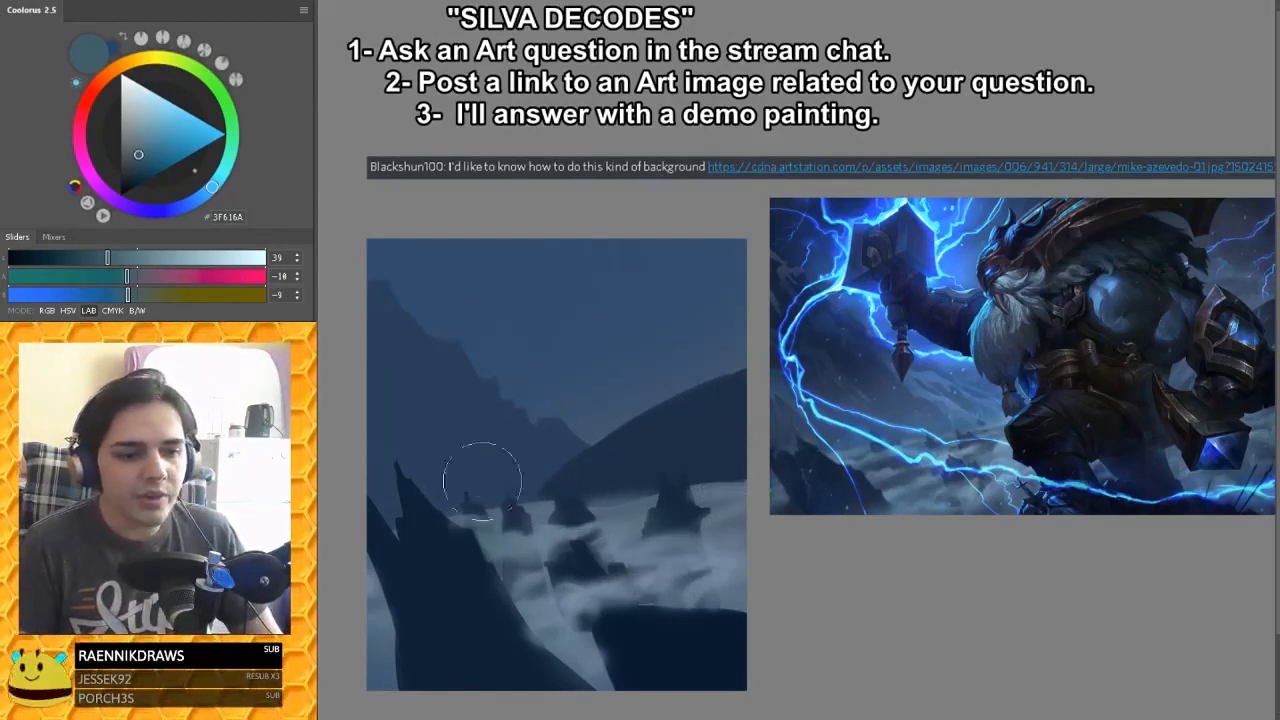
pyautogui.click(141, 164)
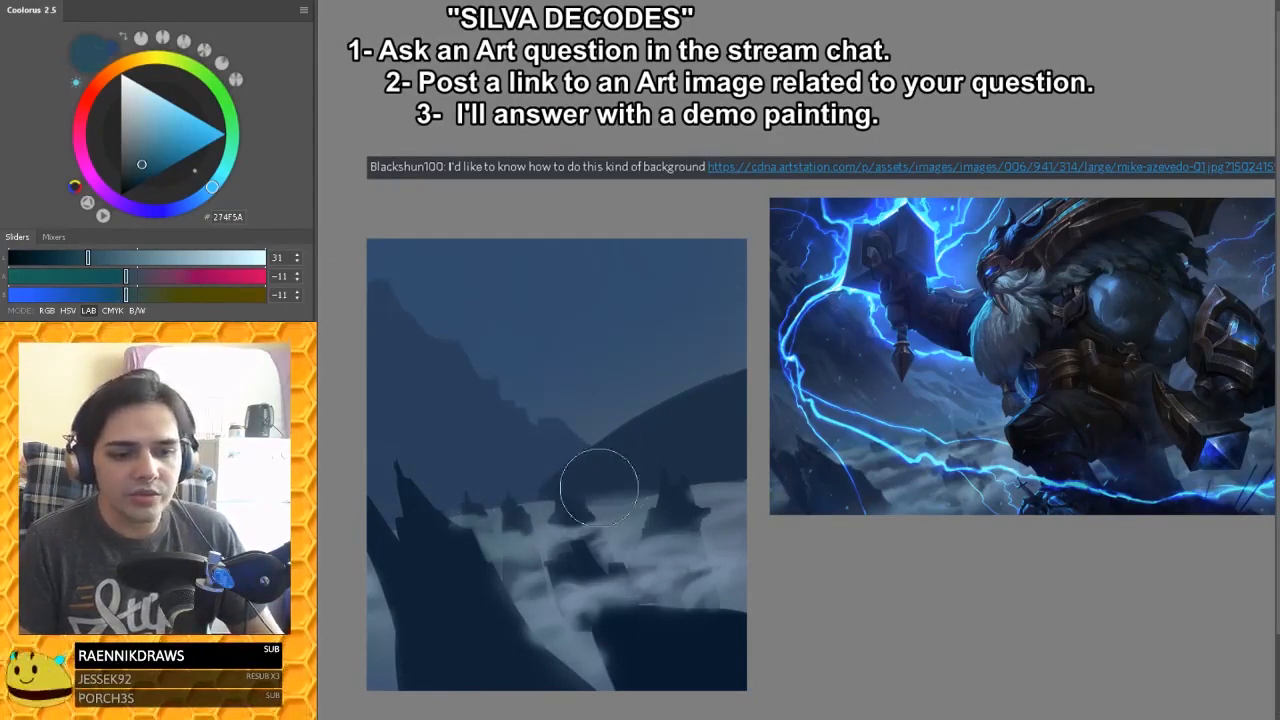
pyautogui.keyDown('alt'); pyautogui.click(450, 513); pyautogui.keyUp('alt')
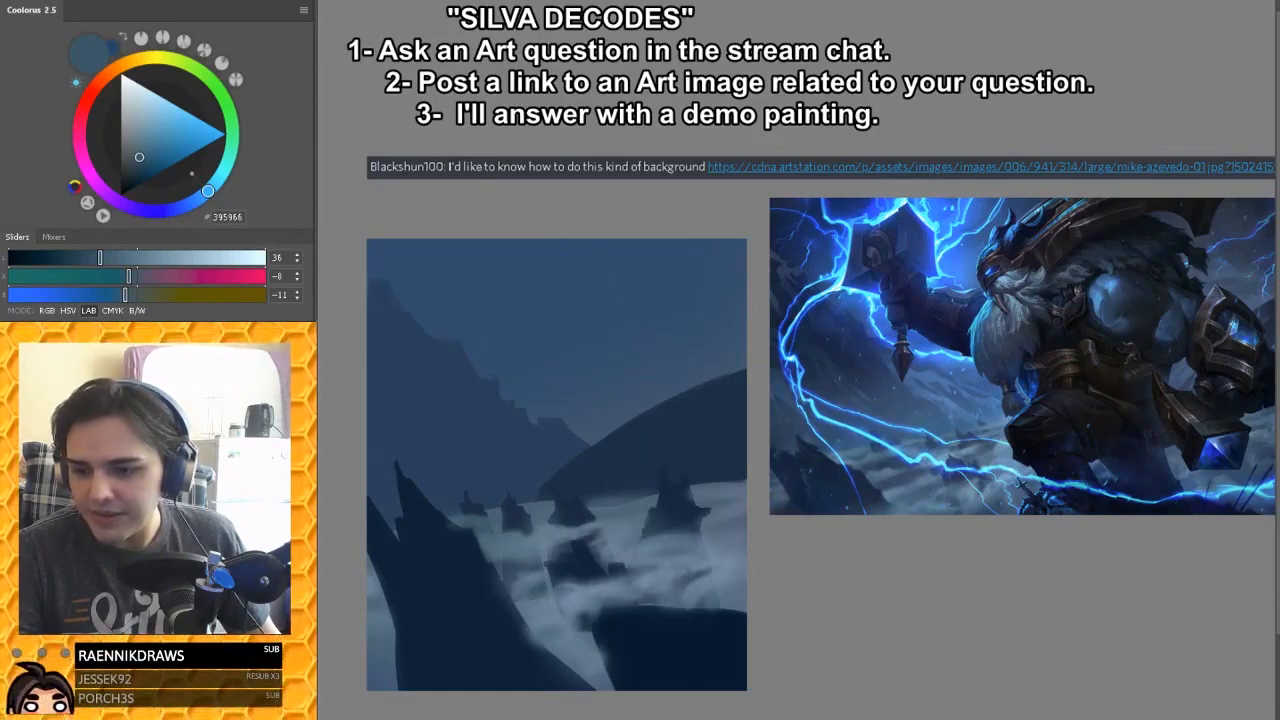
# Step: Replace "stream chat." at the end of the first instruction line with "STREAM CHAT"
pyautogui.press('BackSpace')
pyautogui.press('BackSpace')
pyautogui.press('BackSpace')
pyautogui.press('BackSpace')
pyautogui.press('BackSpace')
pyautogui.press('BackSpace')
pyautogui.press('BackSpace')
pyautogui.press('BackSpace')
pyautogui.press('BackSpace')
pyautogui.press('BackSpace')
pyautogui.press('BackSpace')
pyautogui.press('BackSpace')
pyautogui.press('BackSpace')
pyautogui.write('STREAM')
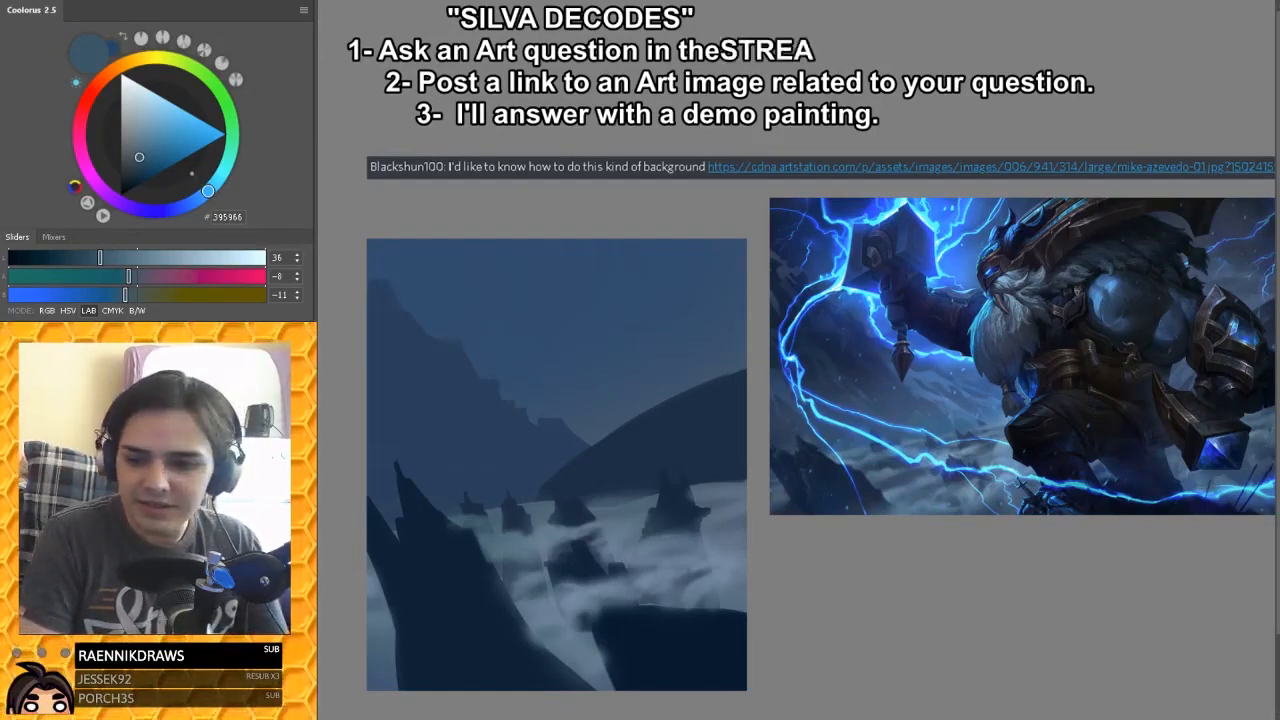
pyautogui.press('BackSpace')
pyautogui.press('BackSpace')
pyautogui.press('BackSpace')
pyautogui.press('BackSpace')
pyautogui.press('BackSpace')
pyautogui.press('BackSpace')
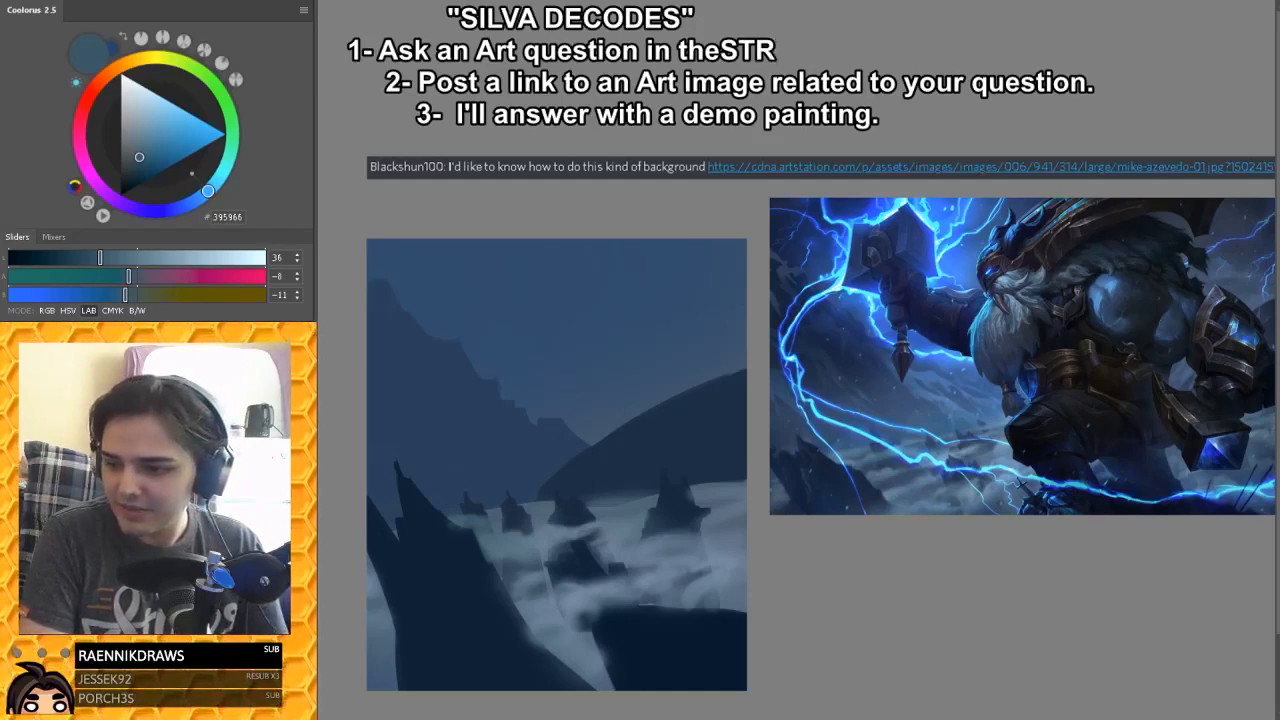
pyautogui.write('STREAM CHAT')
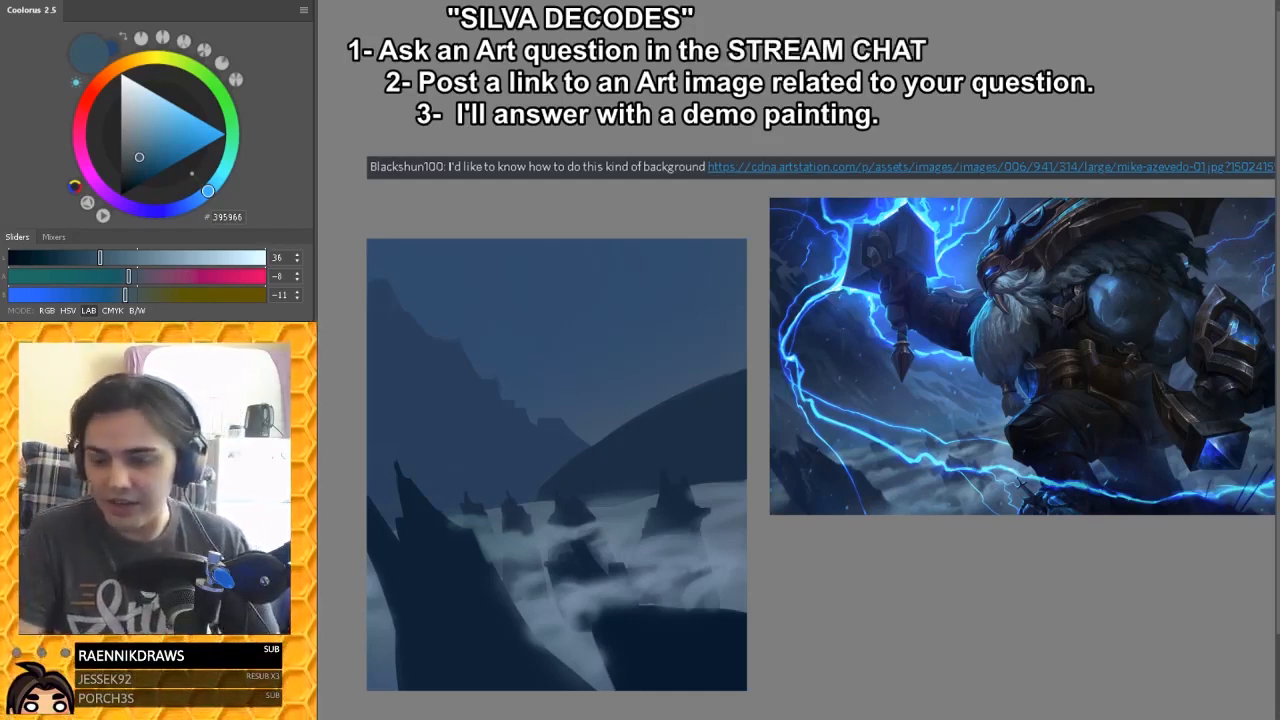
# Step: Put arrows around "STREAM CHAT" in the first instruction line, making it read "-> STREAM CHAT <-"
pyautogui.write(' <-')
pyautogui.press('BackSpace')
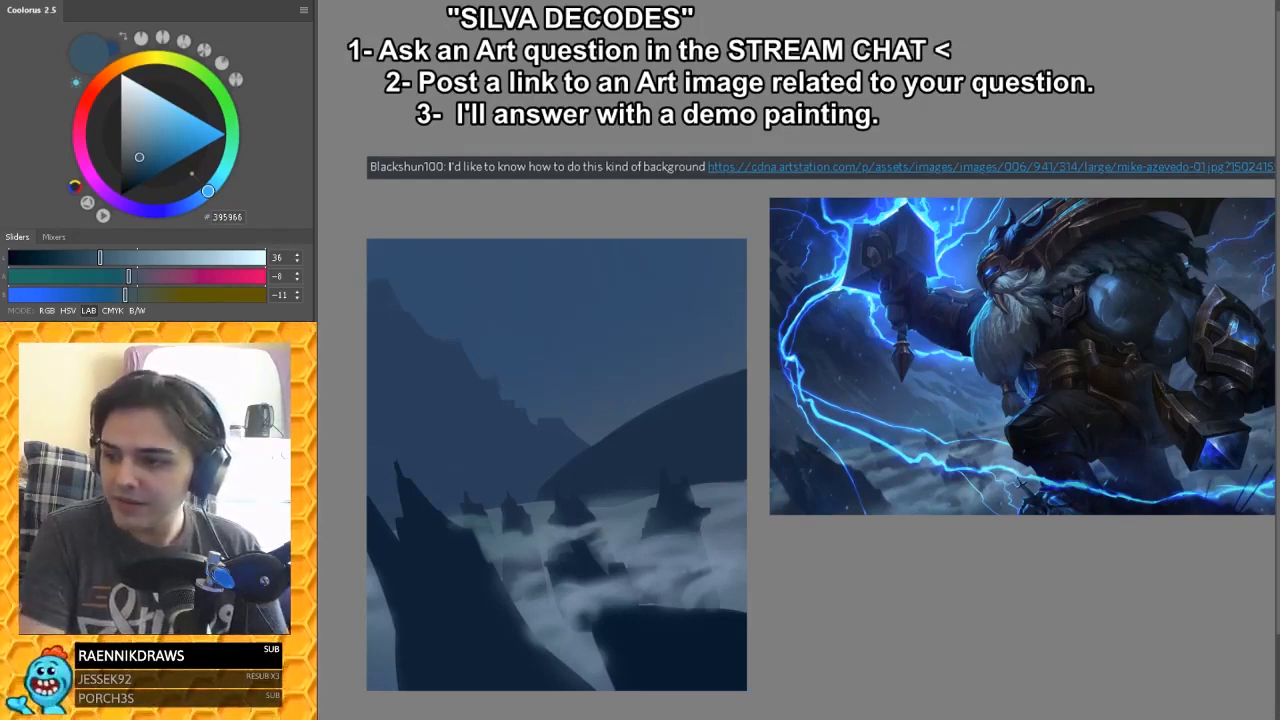
pyautogui.write('-')
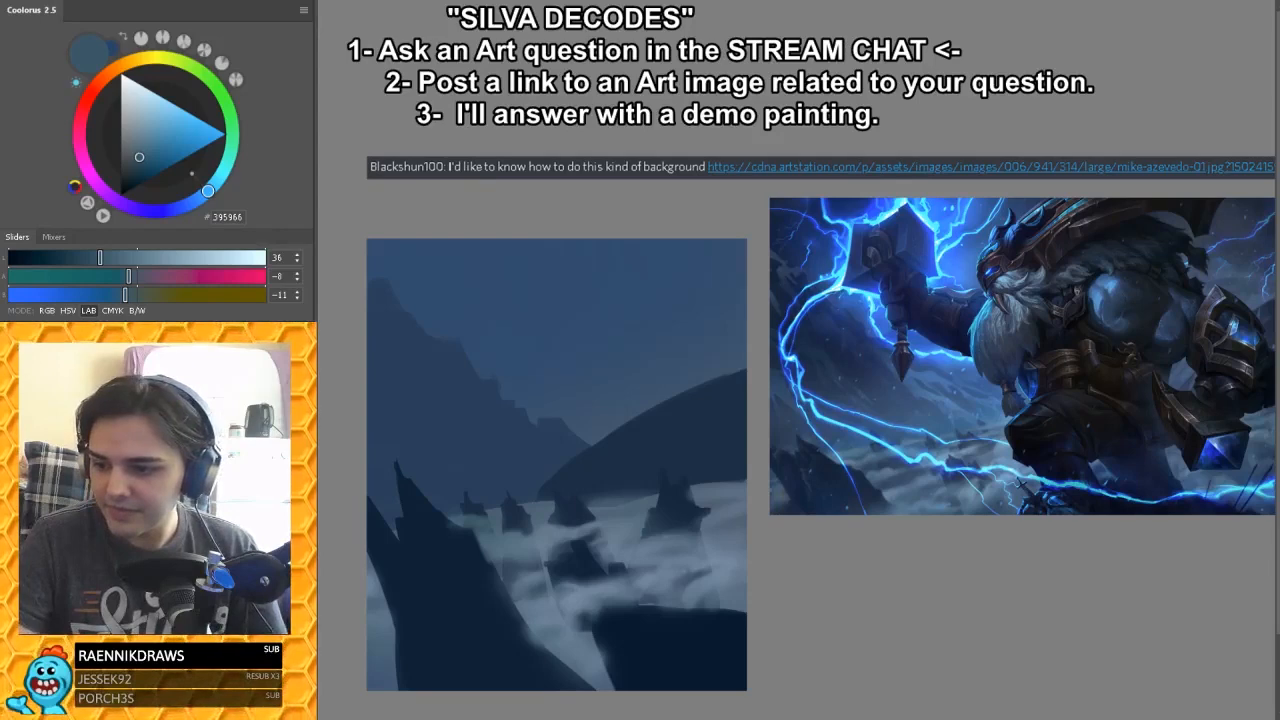
pyautogui.write('-')
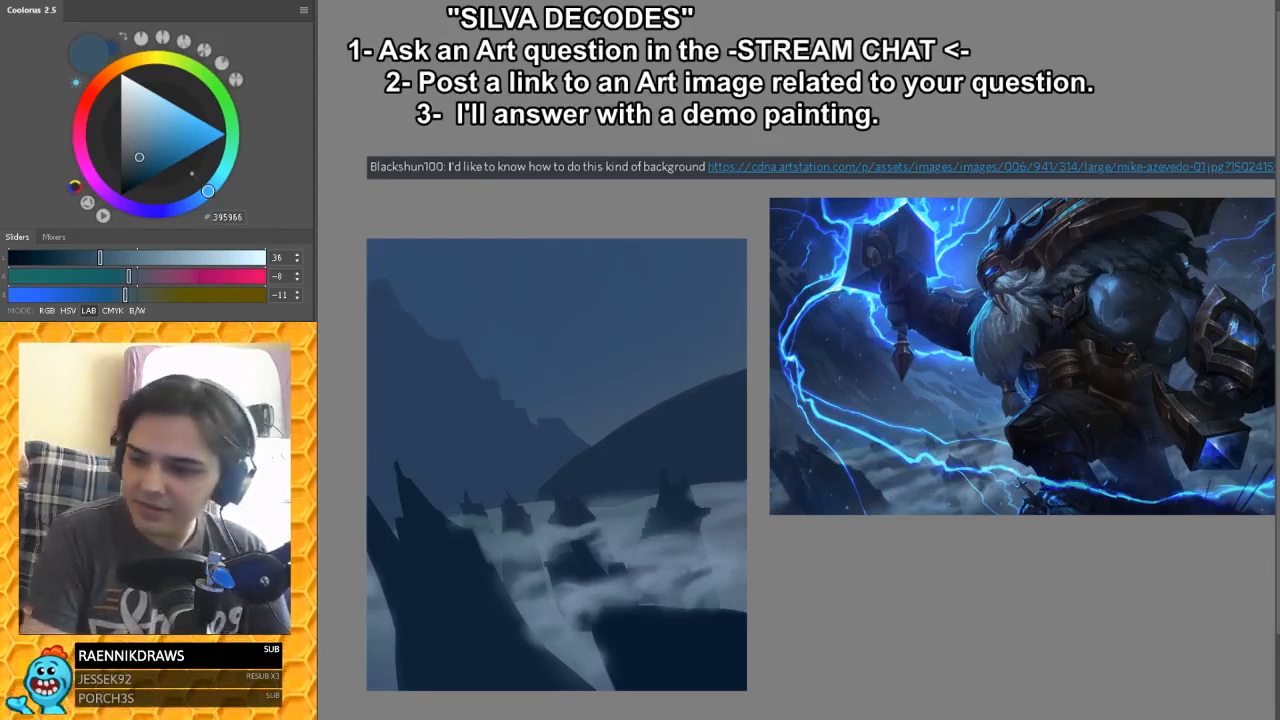
pyautogui.write('>')
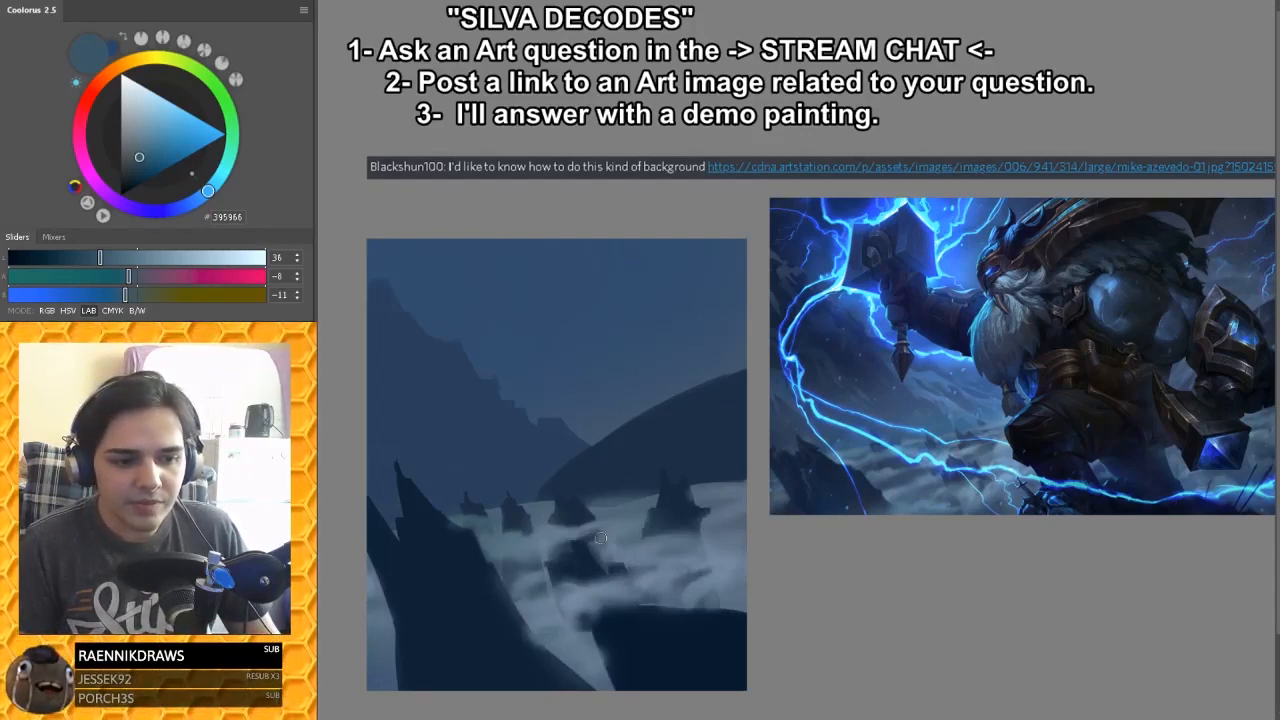
# Step: Sample several fog blues around the middle rocks and refine the fog there and along the right foreground rock's upper edge
pyautogui.keyDown('alt'); pyautogui.click(560, 545); pyautogui.keyUp('alt')
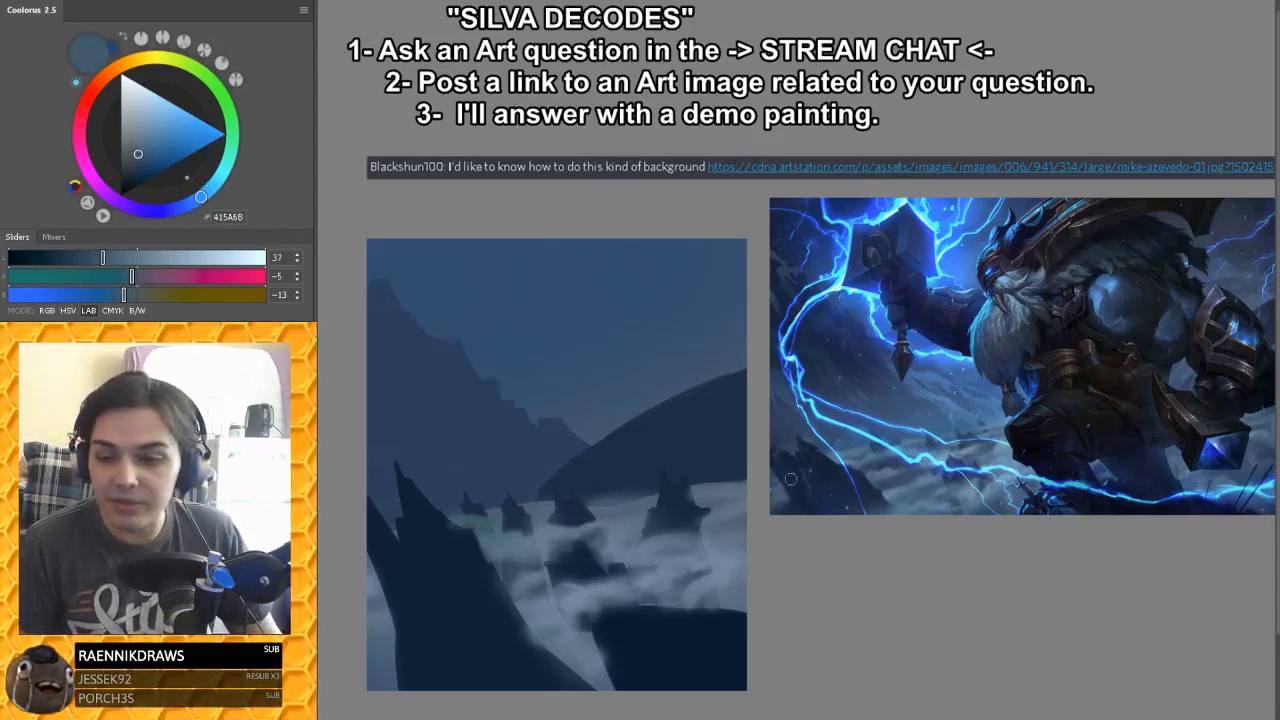
pyautogui.keyDown('alt'); pyautogui.click(601, 532); pyautogui.keyUp('alt')
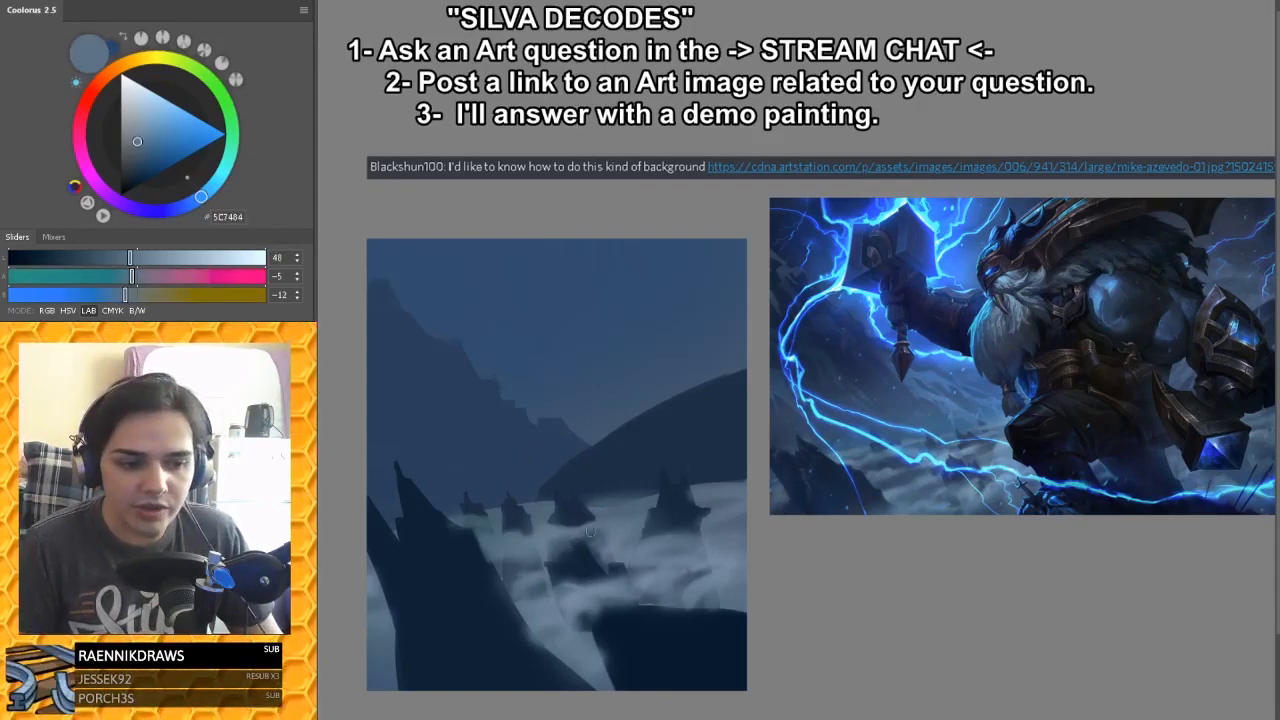
pyautogui.keyDown('alt'); pyautogui.click(604, 524); pyautogui.keyUp('alt')
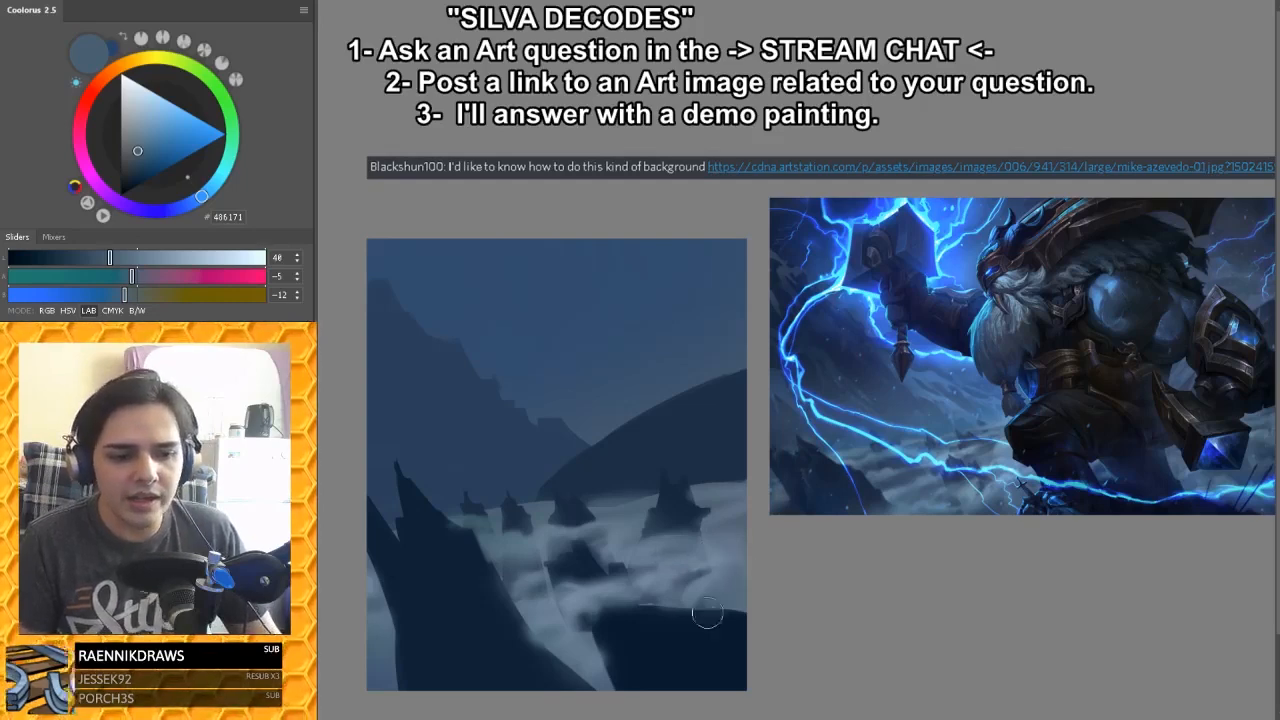
pyautogui.keyDown('alt'); pyautogui.click(662, 575); pyautogui.keyUp('alt')
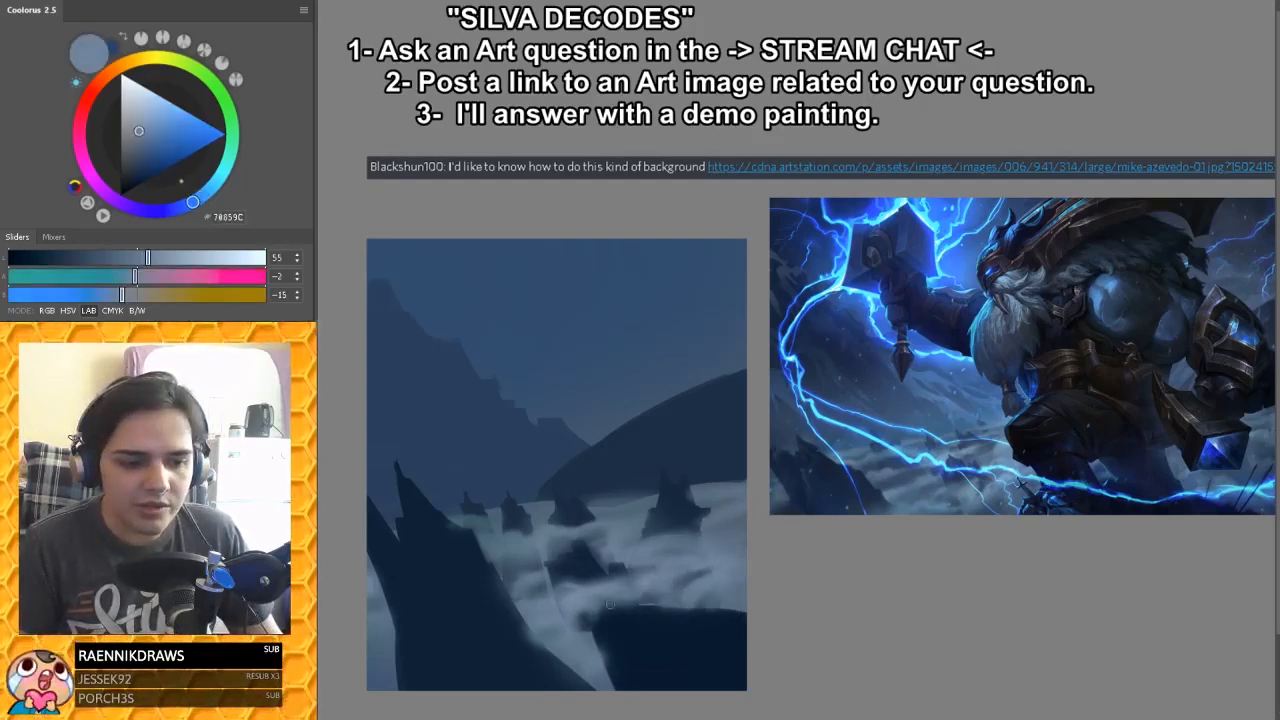
pyautogui.keyDown('alt'); pyautogui.click(704, 593); pyautogui.keyUp('alt')
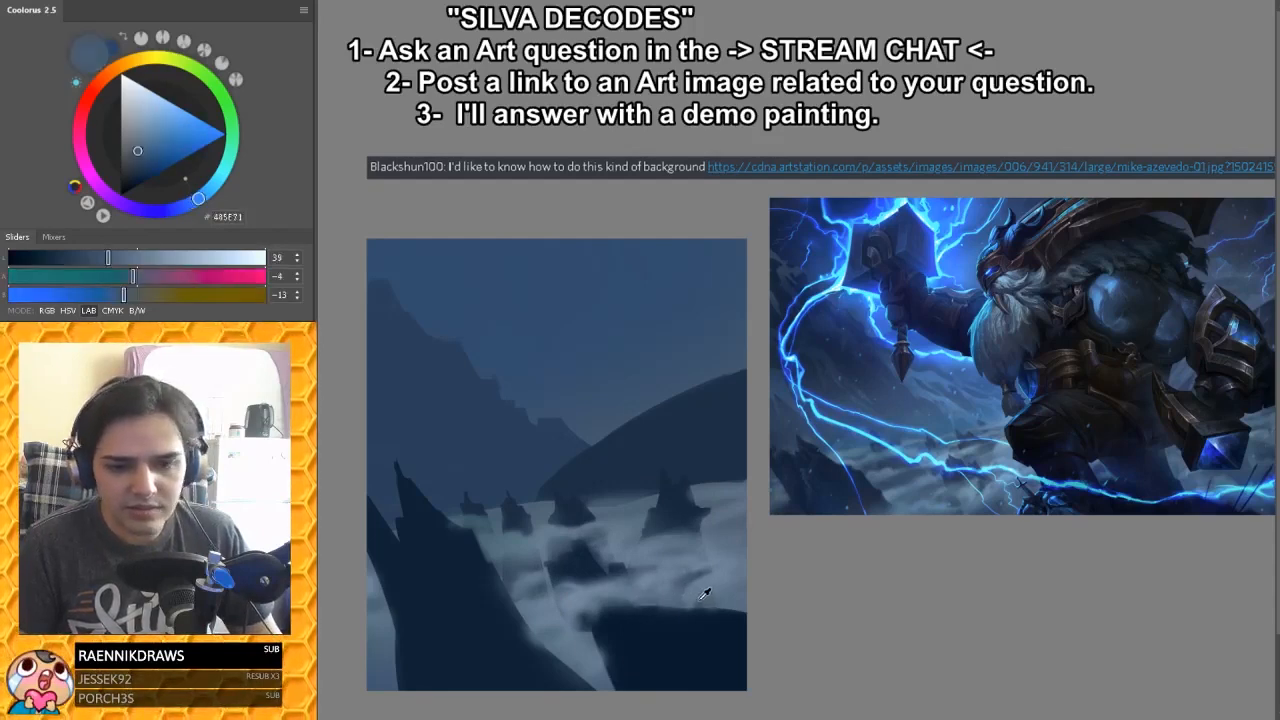
pyautogui.keyDown('alt'); pyautogui.click(704, 593); pyautogui.keyUp('alt')
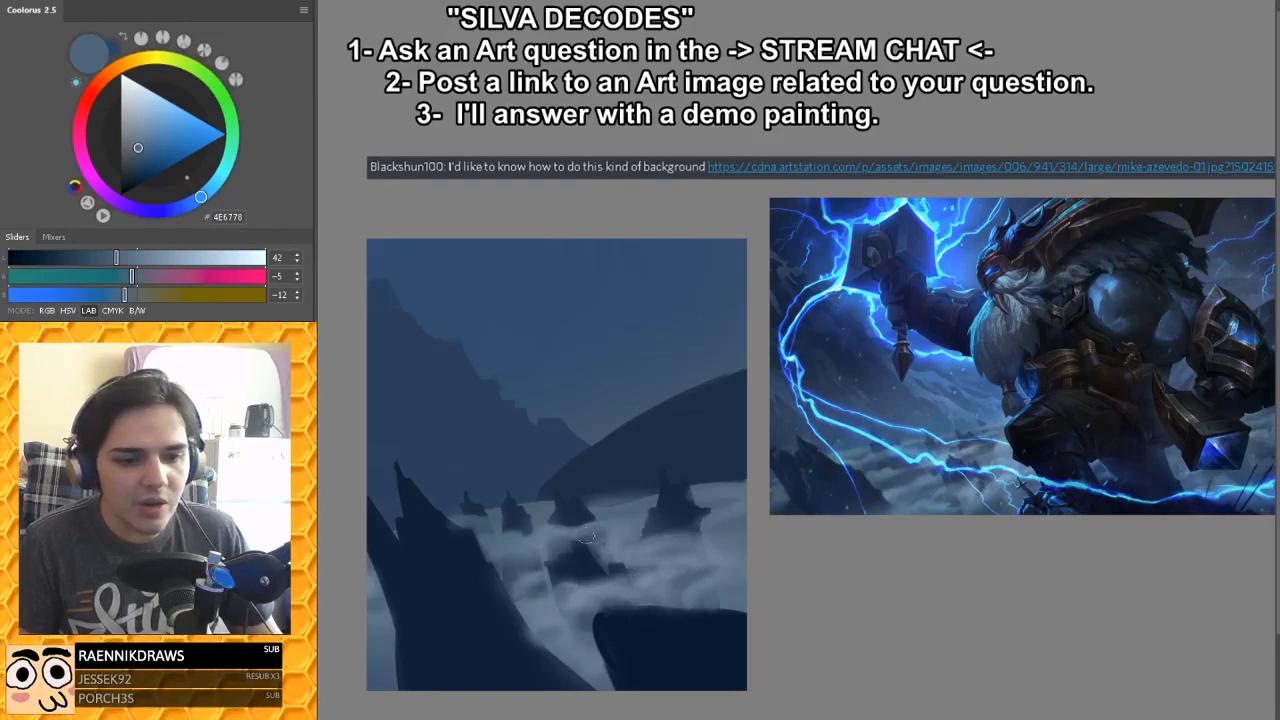
# Step: Undo the last fog stroke, darken the paint to #364A58 and tint the painting's lower-left edge
pyautogui.hotkey('ctrl', 'z')
pyautogui.click(134, 161)
pyautogui.moveTo(366, 598); pyautogui.dragTo(370, 685)
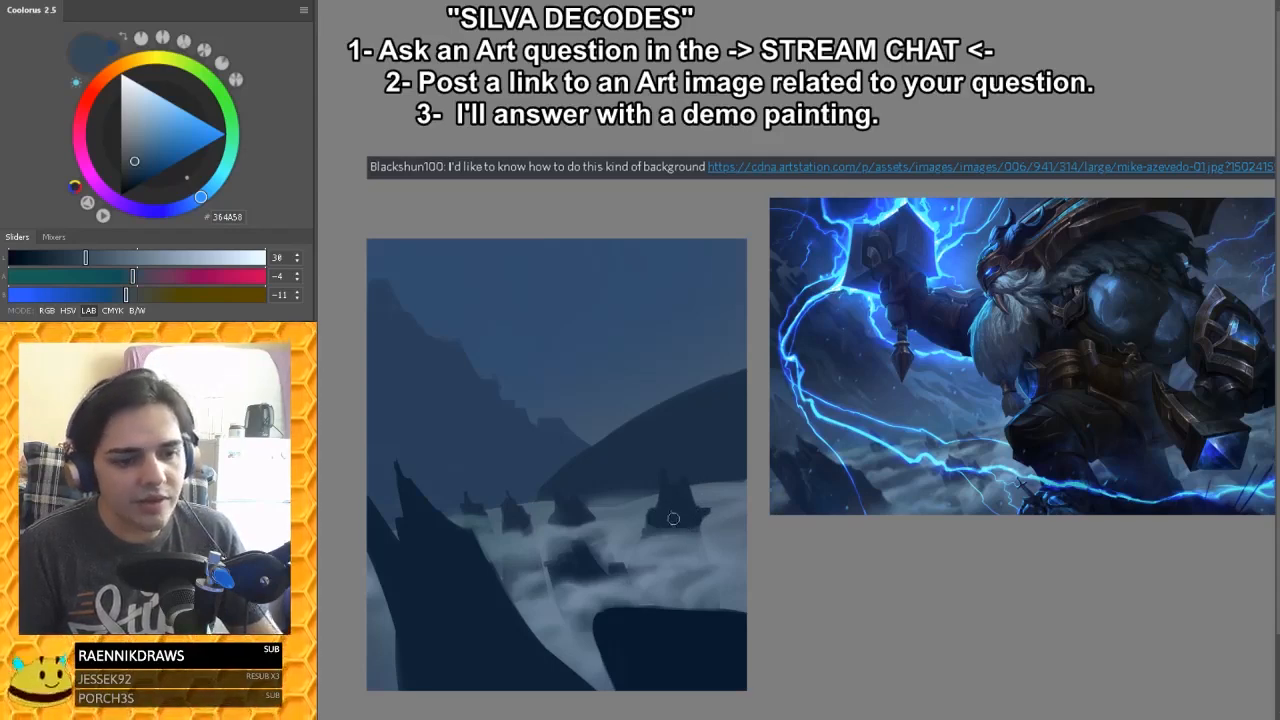
# Step: Choose another brush preset and sharpen the silhouettes of the rocks rising from the fog
pyautogui.rightClick(692, 476)
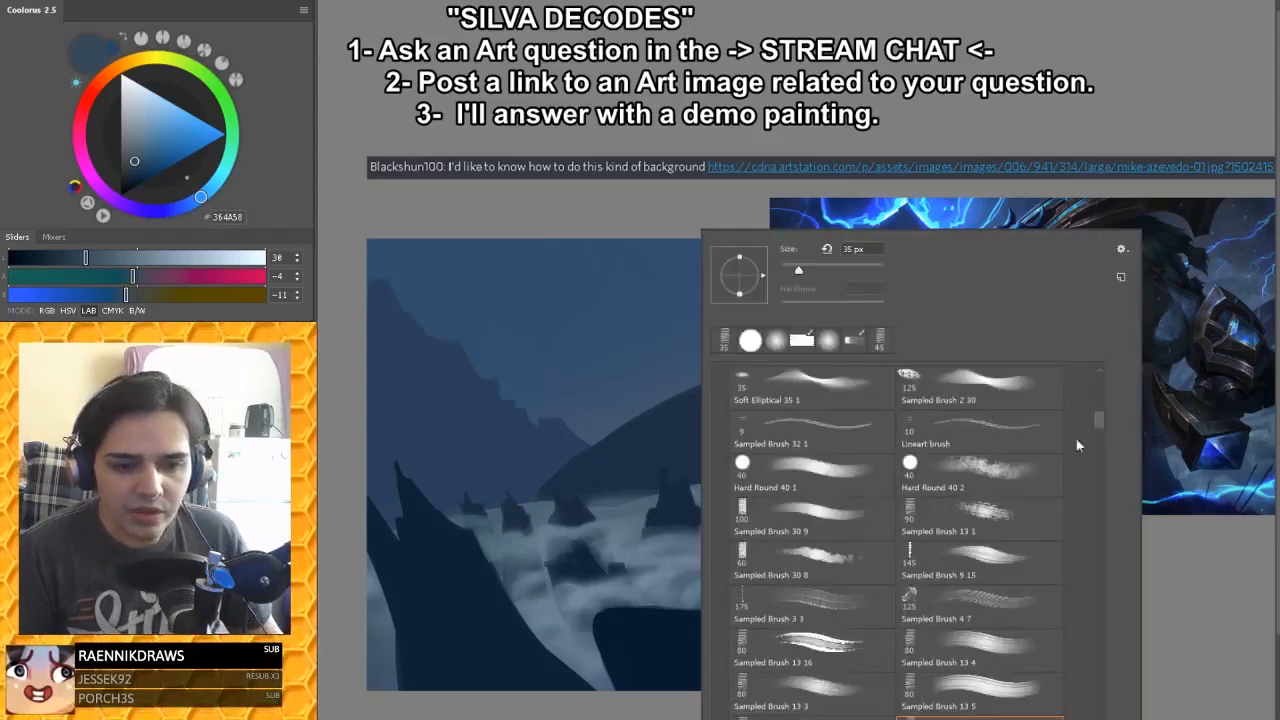
pyautogui.moveTo(1097, 421)
pyautogui.mouseDown()
pyautogui.moveTo(1101, 394)
pyautogui.moveTo(1099, 440)
pyautogui.mouseUp()
pyautogui.click(802, 526)
pyautogui.click(582, 512)
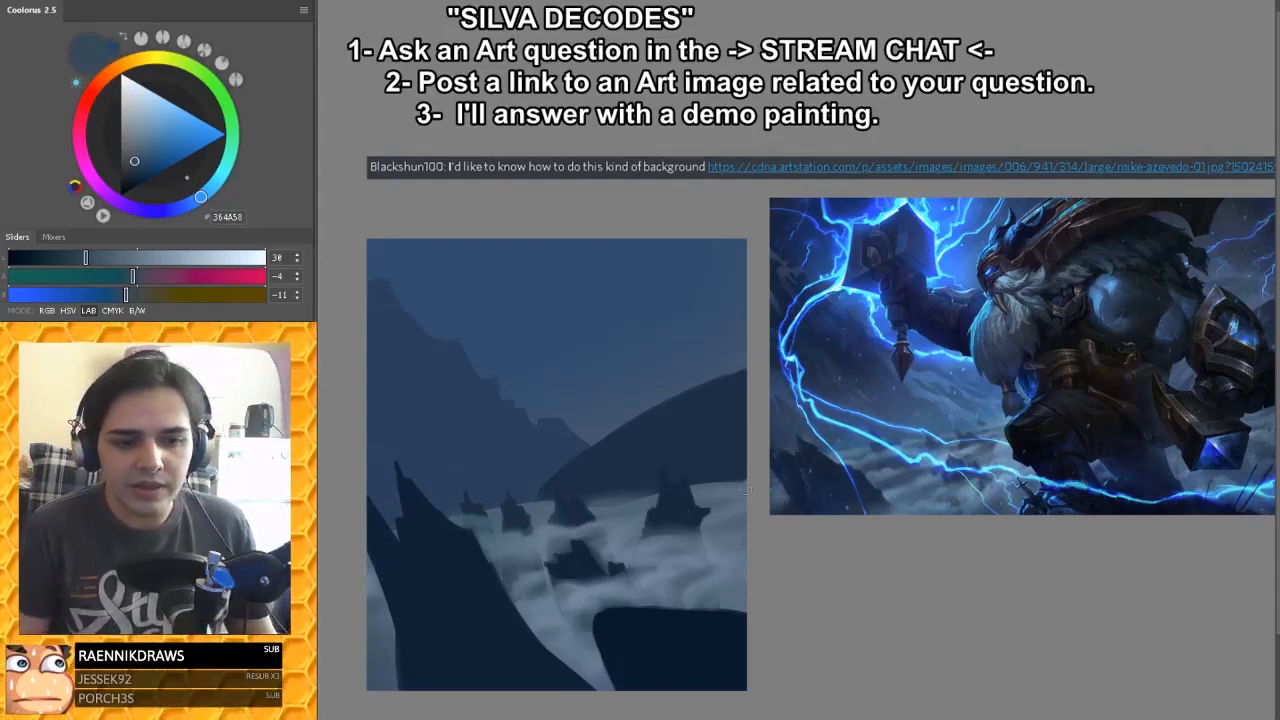
# Step: Undo the last four strokes and use the Soft Round Pressure Opacity brush on the fog around the distant middle rock
pyautogui.hotkey('ctrl', 'z')
pyautogui.hotkey('ctrl', 'z')
pyautogui.hotkey('ctrl', 'z')
pyautogui.hotkey('ctrl', 'z')
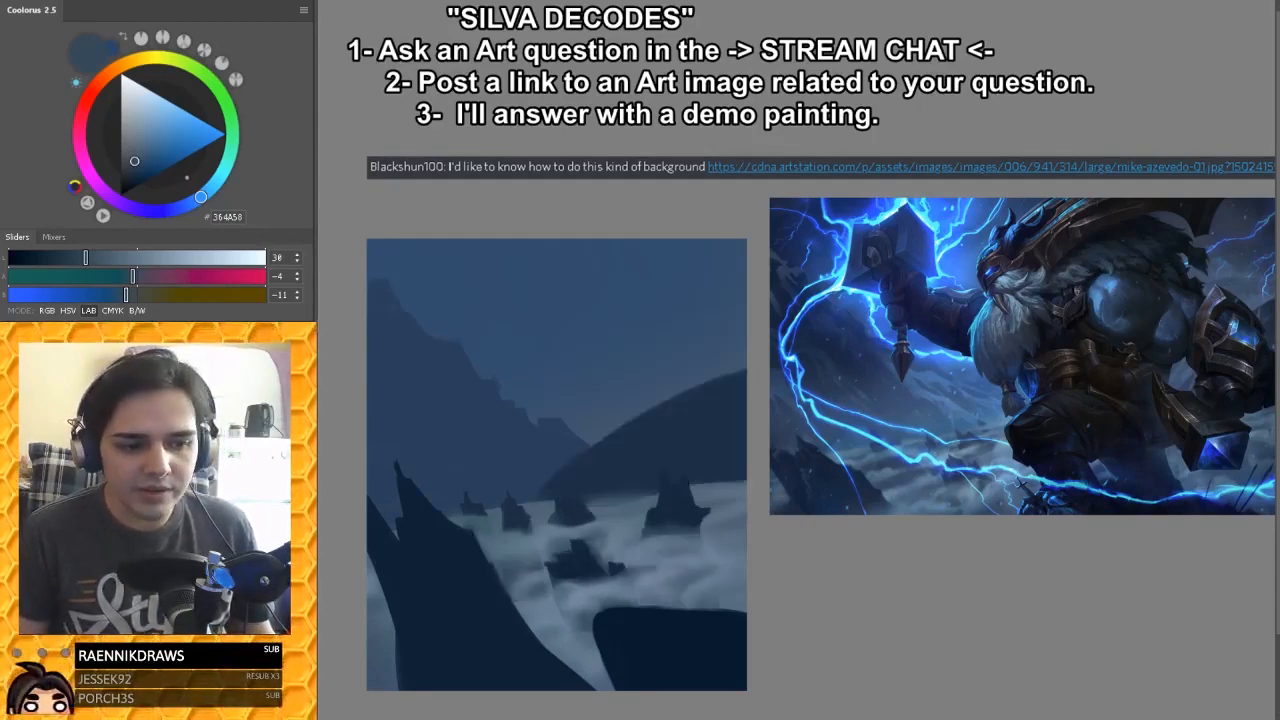
pyautogui.rightClick(738, 479)
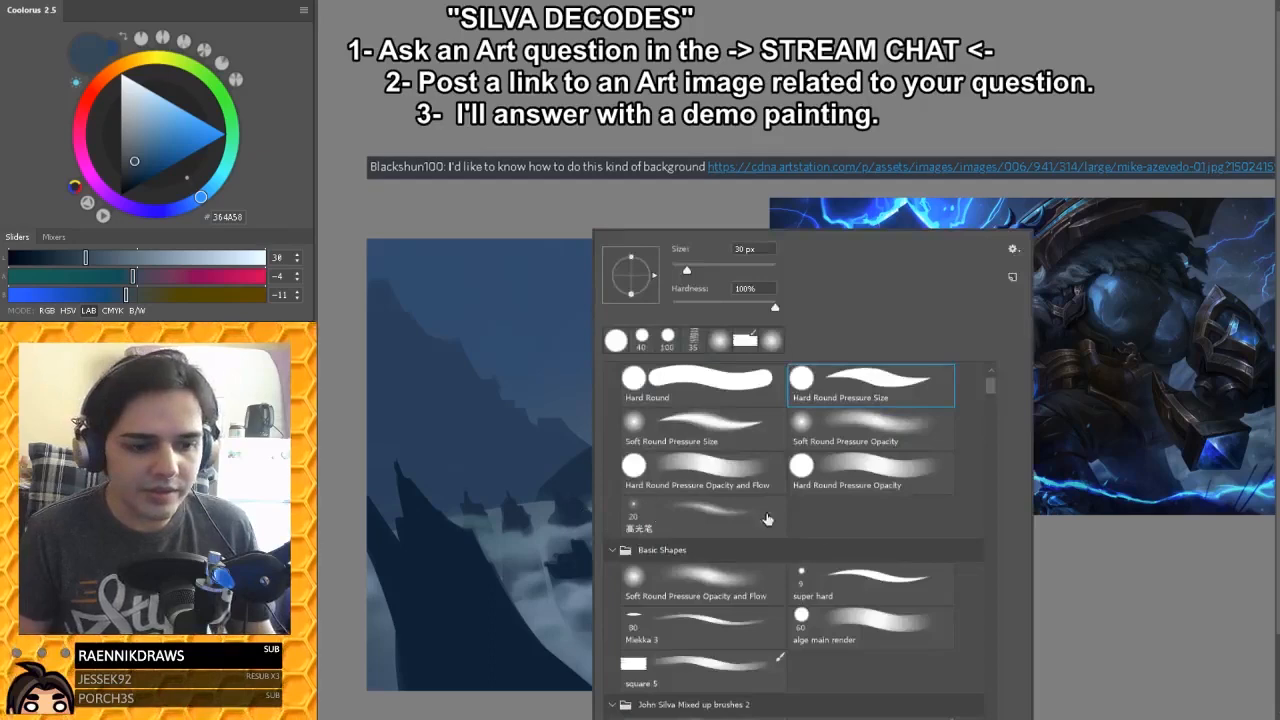
pyautogui.click(854, 428)
pyautogui.click(572, 508)
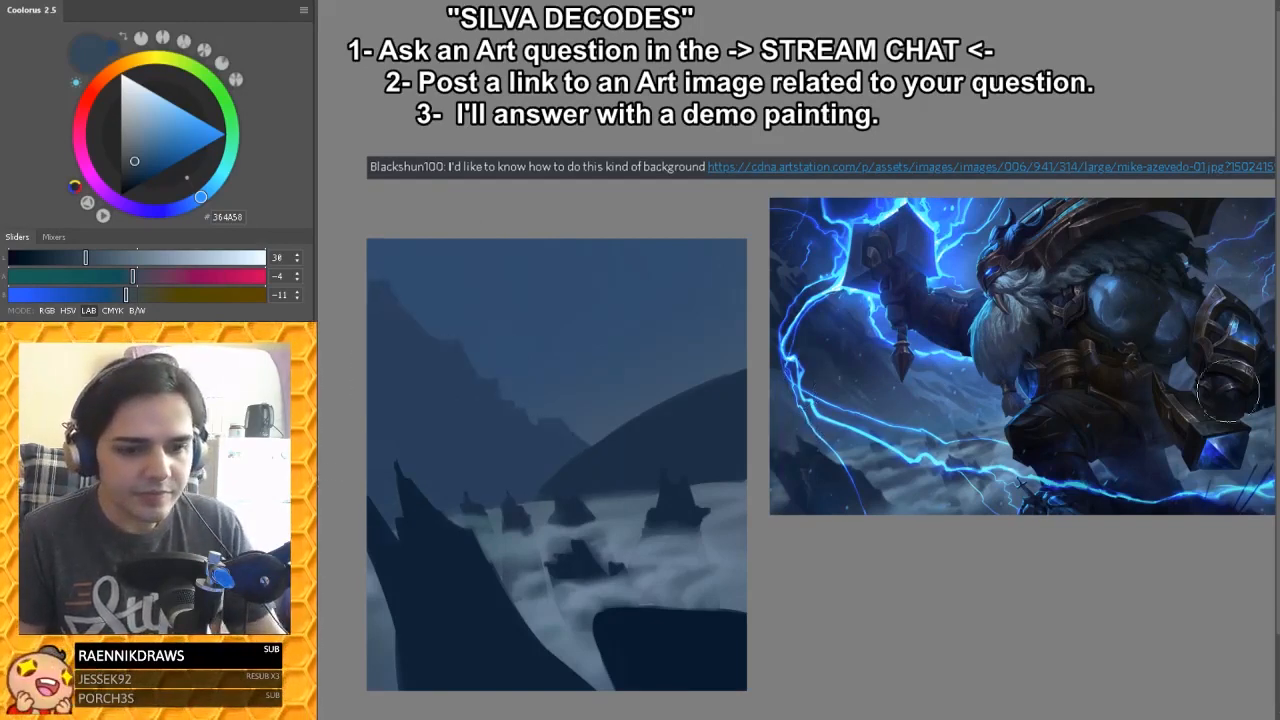
# Step: Switch to the square 5 brush, sample the left mountain's blue and shift it to the lighter #38597E
pyautogui.rightClick(452, 366)
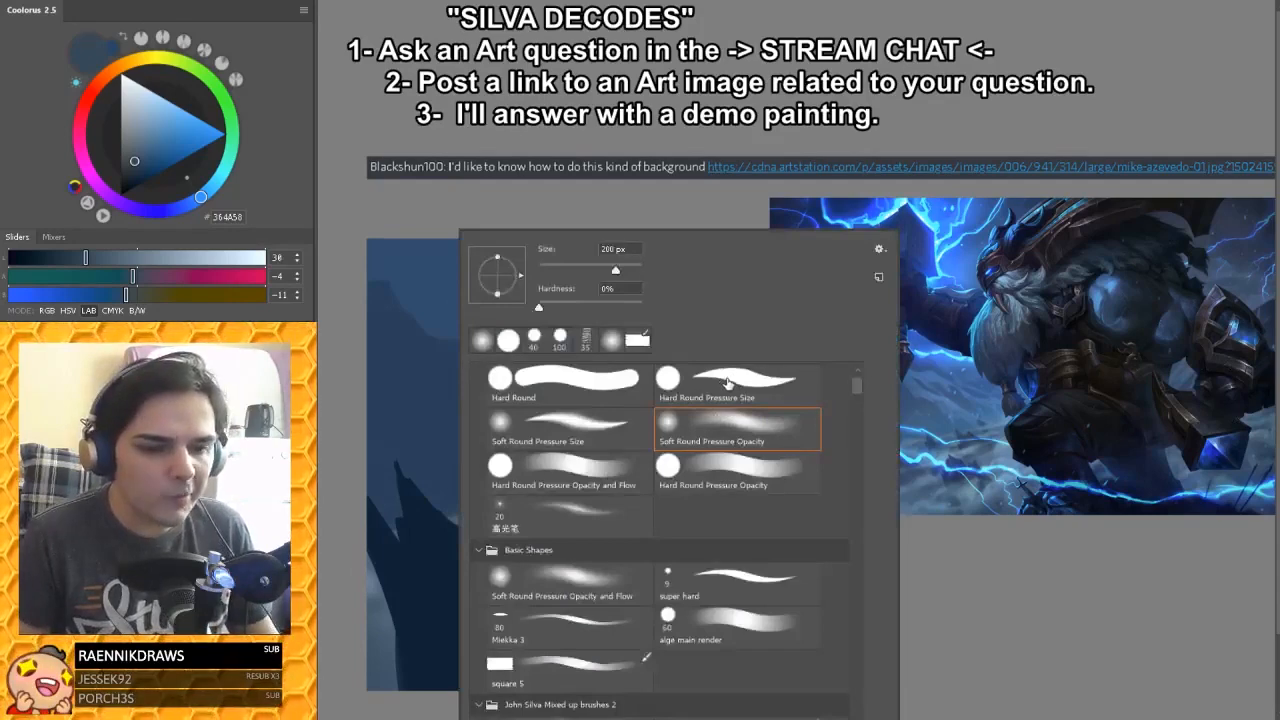
pyautogui.scroll(-1, 857, 388)
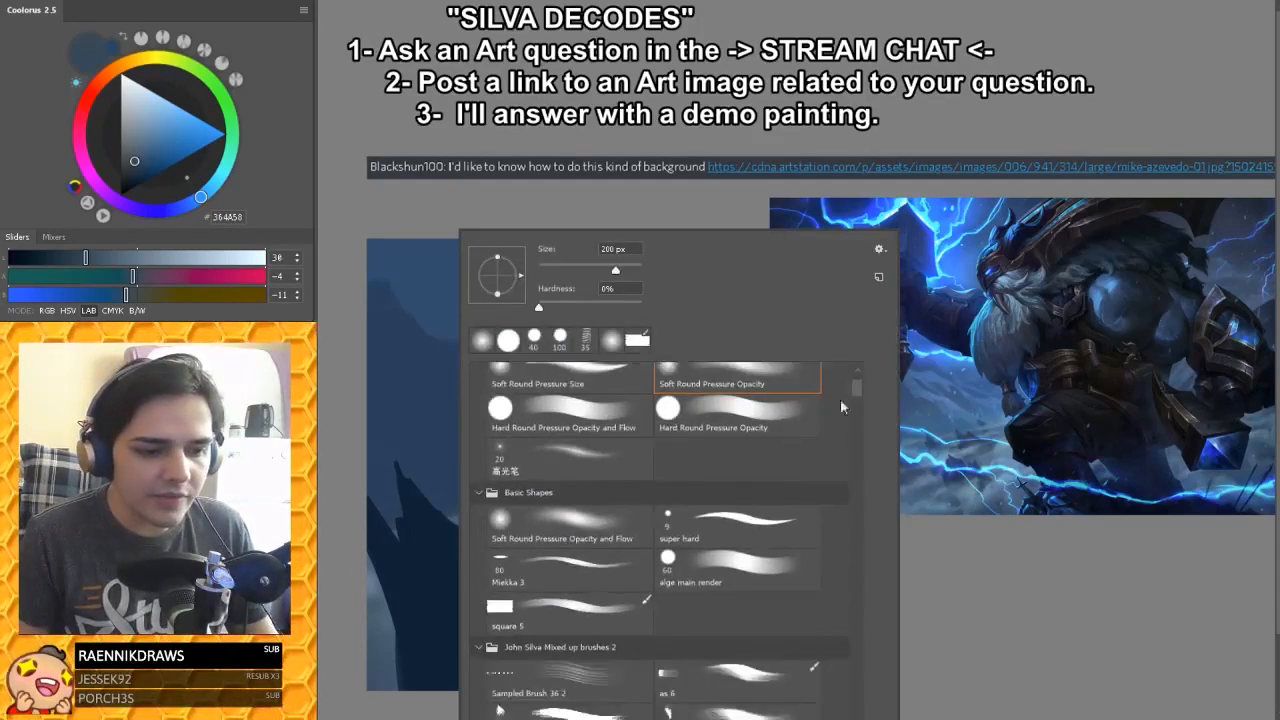
pyautogui.doubleClick(560, 608)
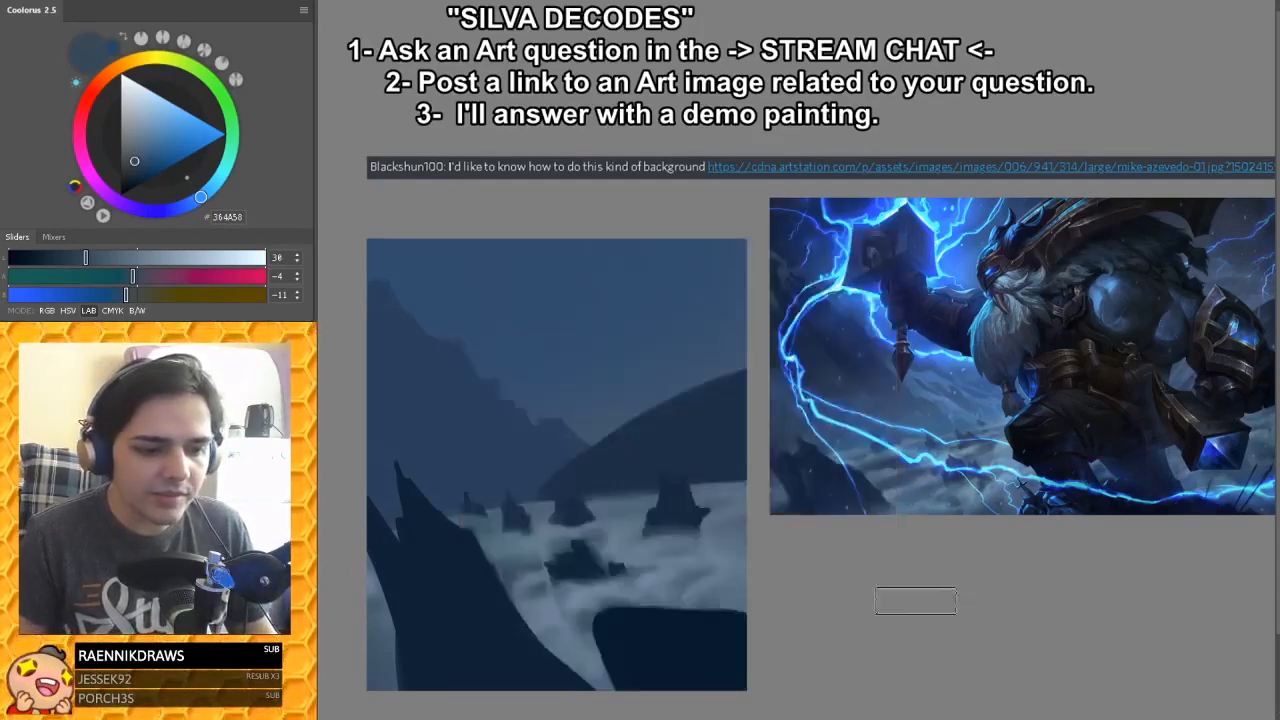
pyautogui.keyDown('alt'); pyautogui.click(436, 386); pyautogui.keyUp('alt')
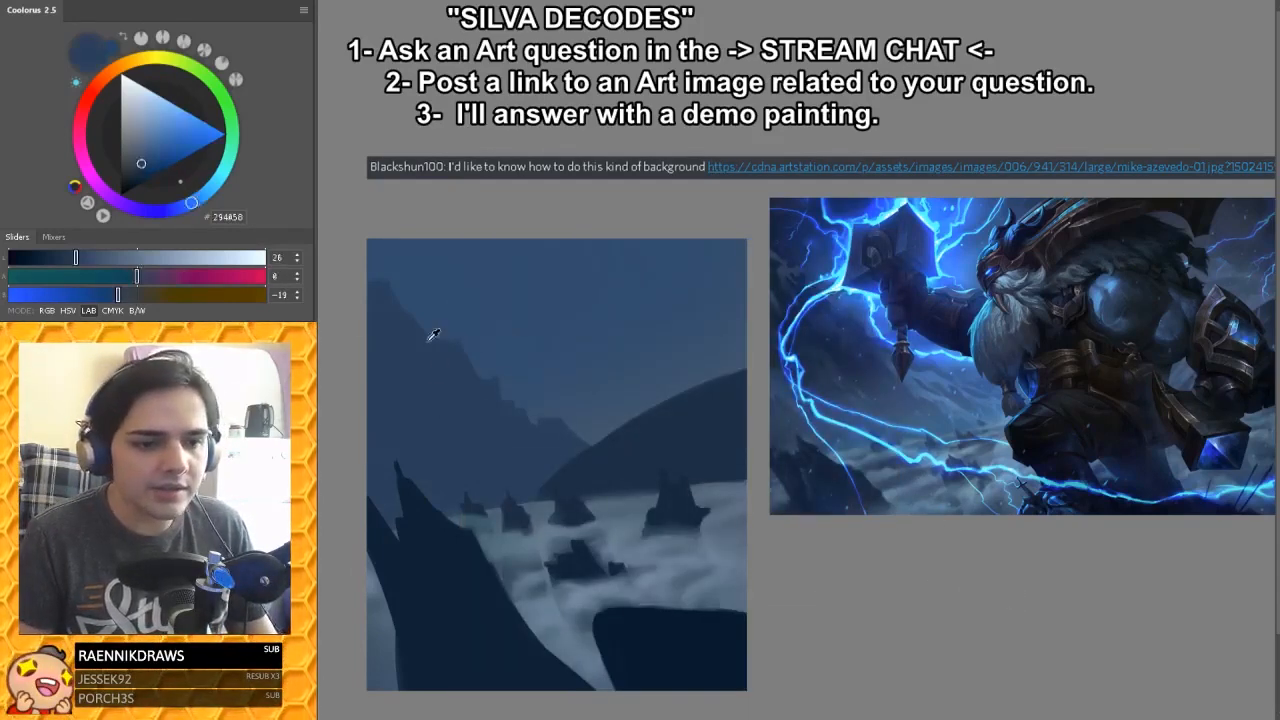
pyautogui.click(103, 257)
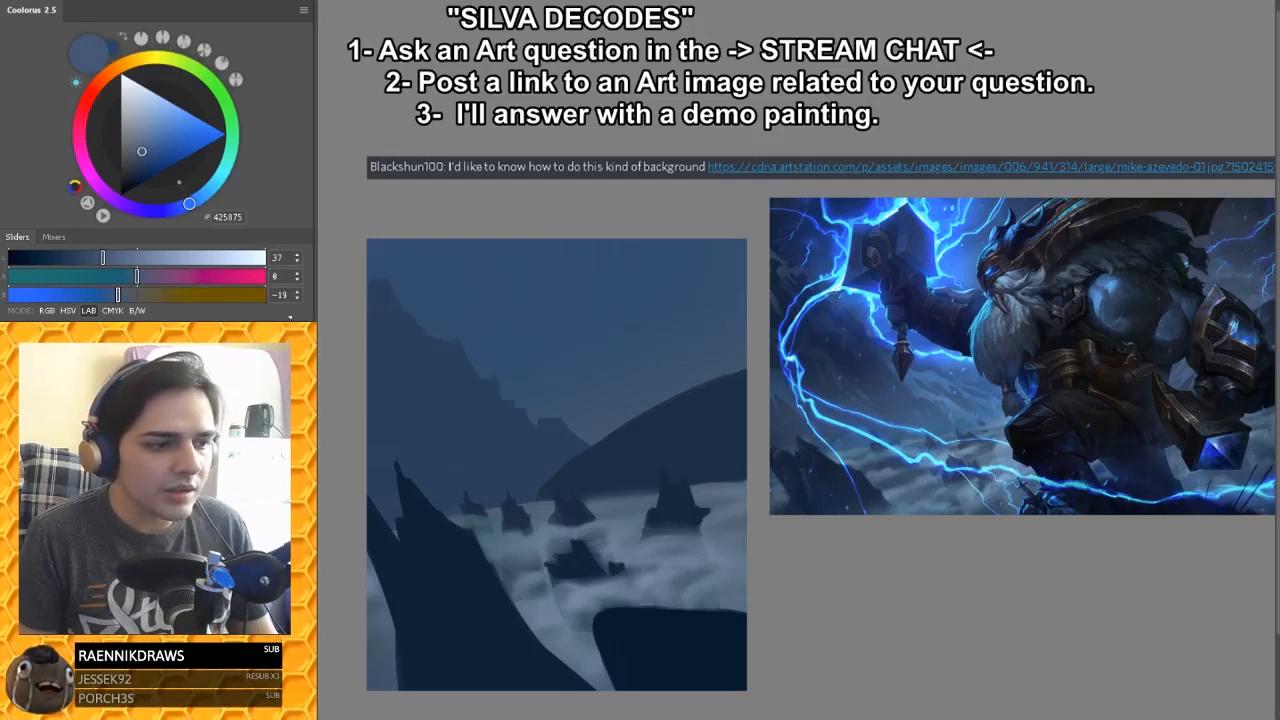
pyautogui.moveTo(118, 296); pyautogui.dragTo(112, 296)
# Step: Raise the paint's lightness to 40 and block angular snow patches down the left mountain's slopes, undoing and repainting unwanted strokes
pyautogui.moveTo(407, 368); pyautogui.dragTo(453, 449)
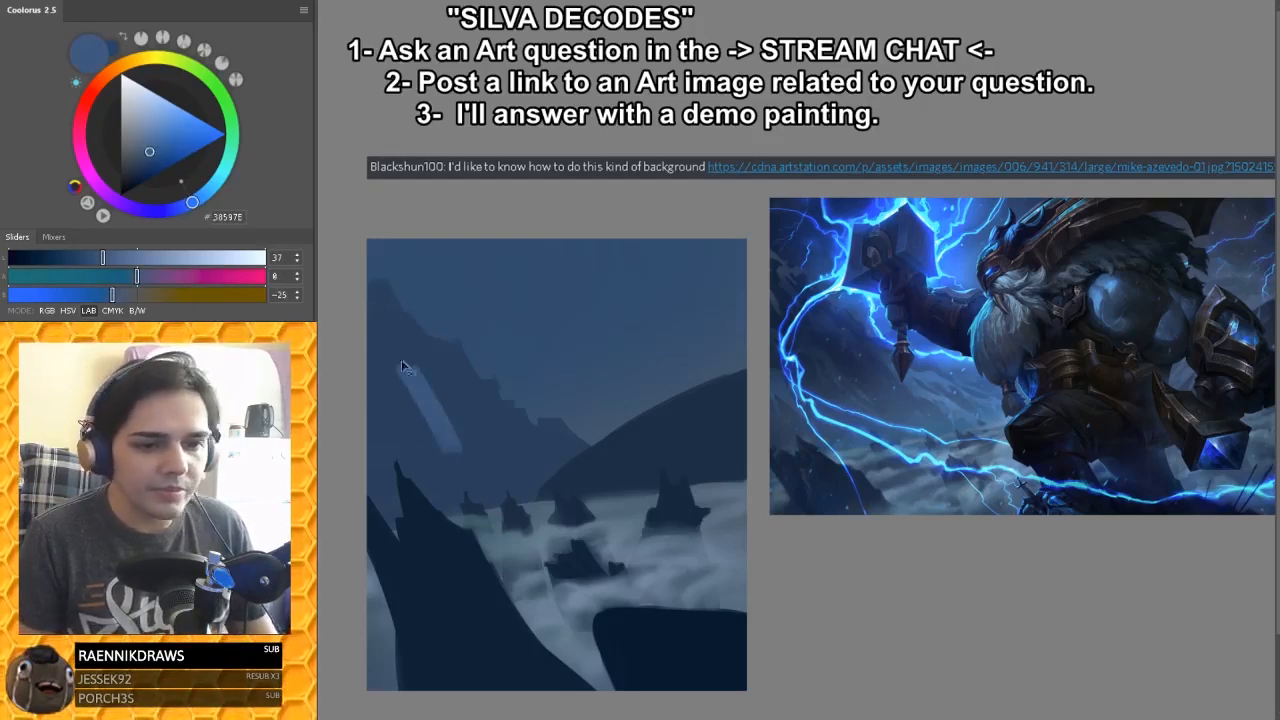
pyautogui.hotkey('ctrl', 'z')
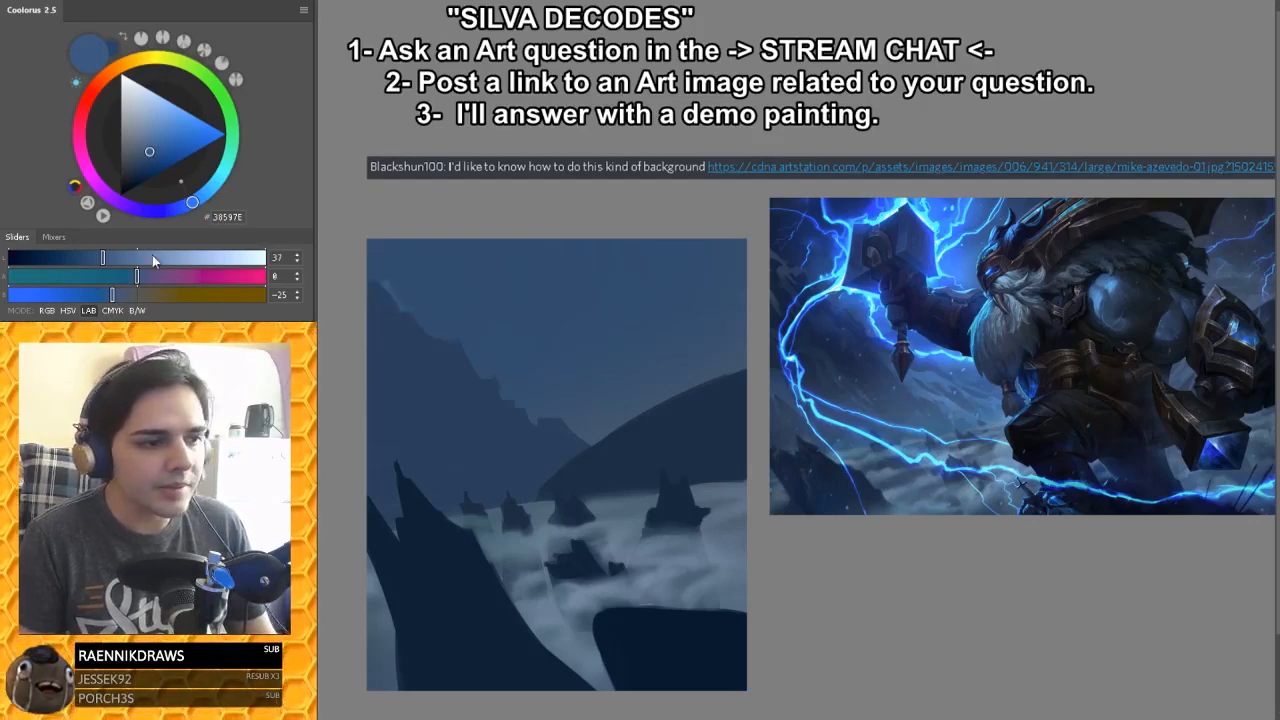
pyautogui.click(110, 257)
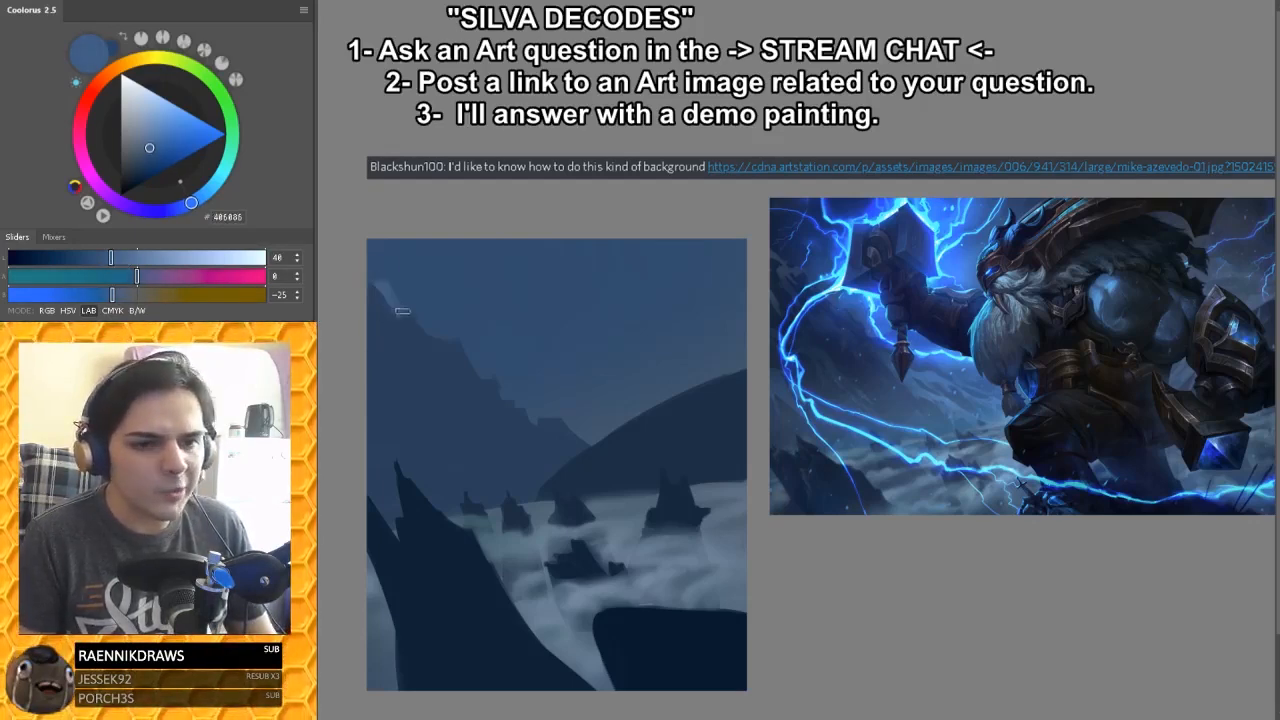
pyautogui.moveTo(376, 285)
pyautogui.mouseDown()
pyautogui.moveTo(437, 435)
pyautogui.moveTo(432, 375)
pyautogui.moveTo(455, 405)
pyautogui.mouseUp()
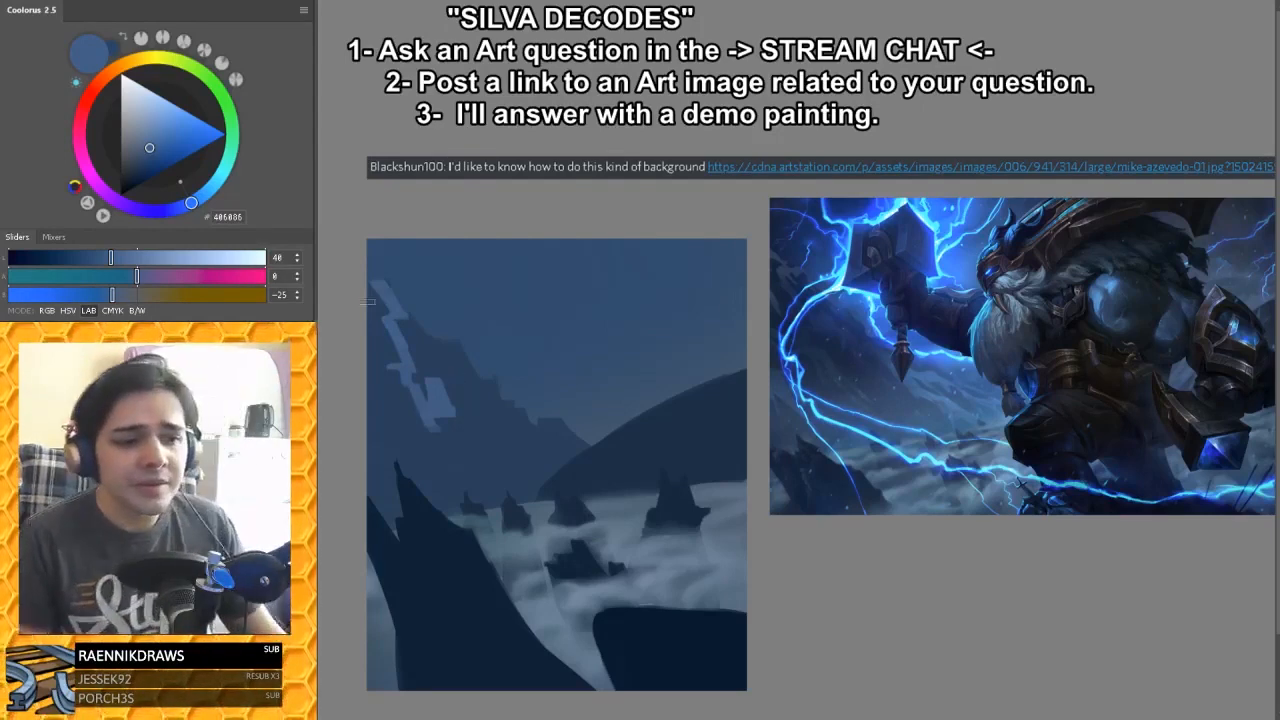
pyautogui.hotkey('ctrl', 'z')
pyautogui.moveTo(447, 392); pyautogui.dragTo(492, 436)
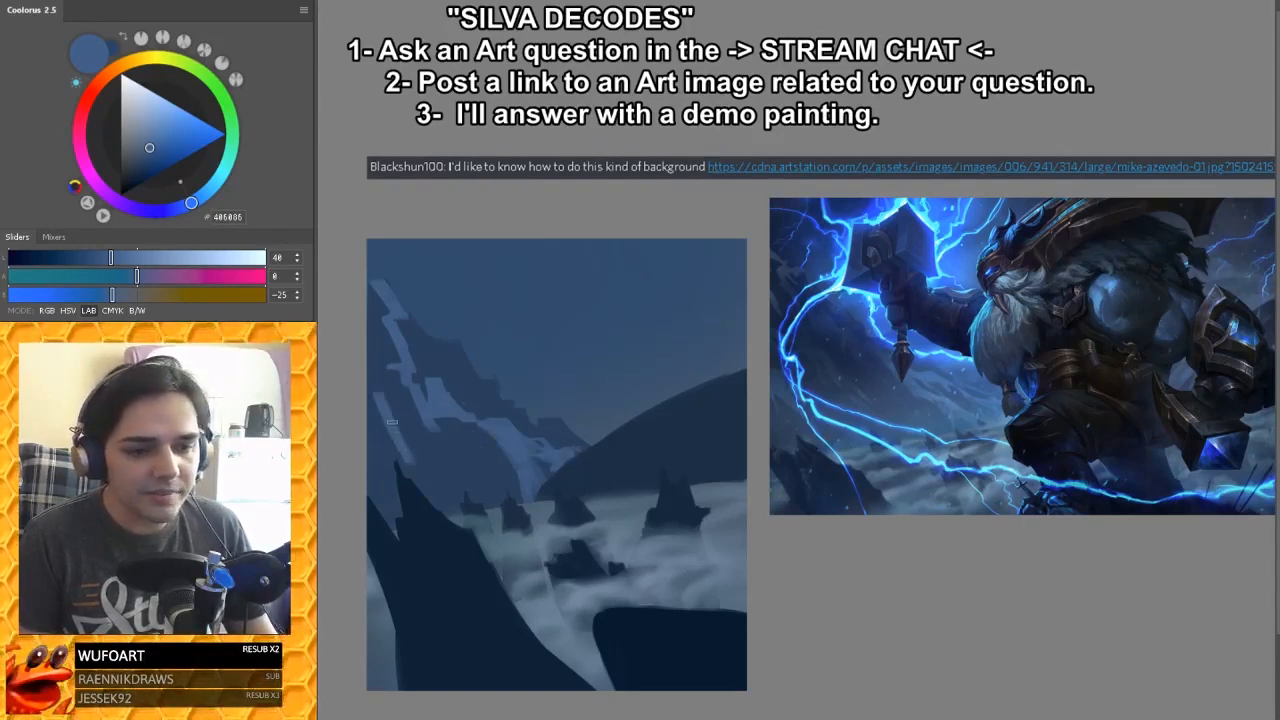
pyautogui.moveTo(389, 411)
pyautogui.mouseDown()
pyautogui.moveTo(402, 448)
pyautogui.moveTo(443, 461)
pyautogui.moveTo(454, 502)
pyautogui.mouseUp()
pyautogui.hotkey('ctrl', 'z')
pyautogui.moveTo(441, 454)
pyautogui.mouseDown()
pyautogui.moveTo(476, 492)
pyautogui.moveTo(466, 480)
pyautogui.moveTo(467, 504)
pyautogui.mouseUp()
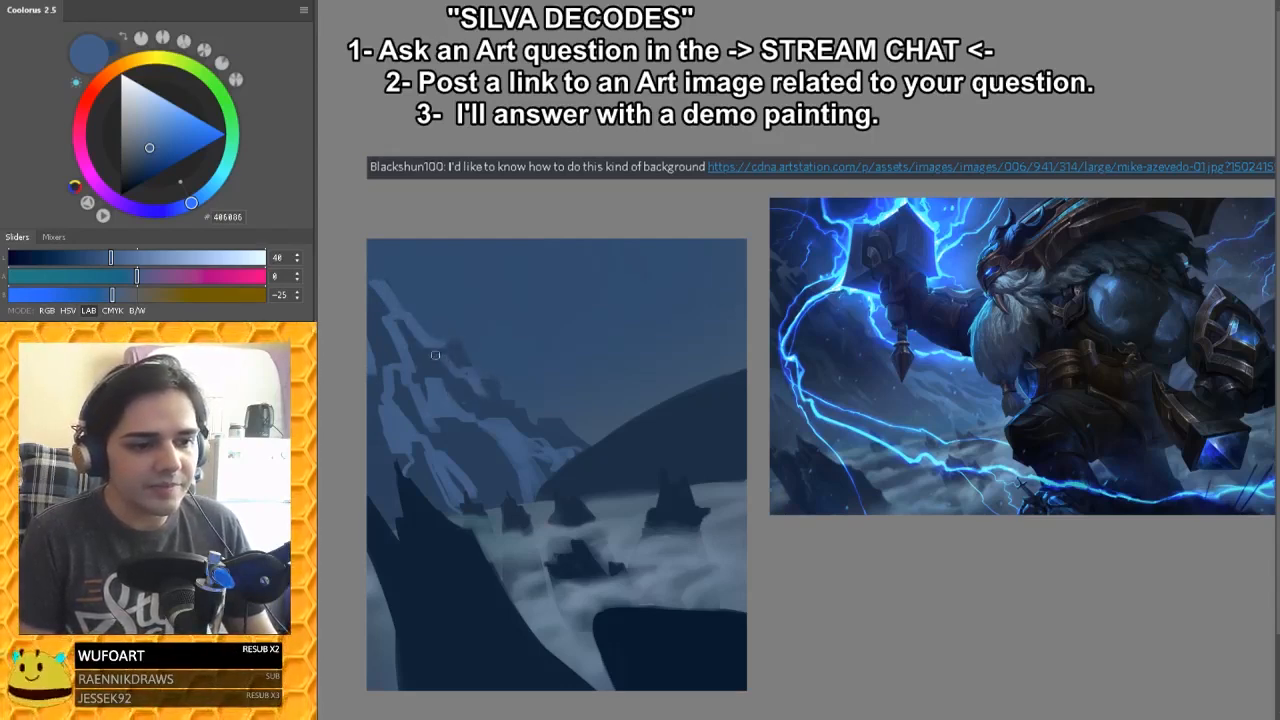
# Step: Switch to the Hard Round Pressure Size brush and refine the snow shapes on the left mountain down to the foreground rock
pyautogui.rightClick(435, 355)
pyautogui.press('Escape')
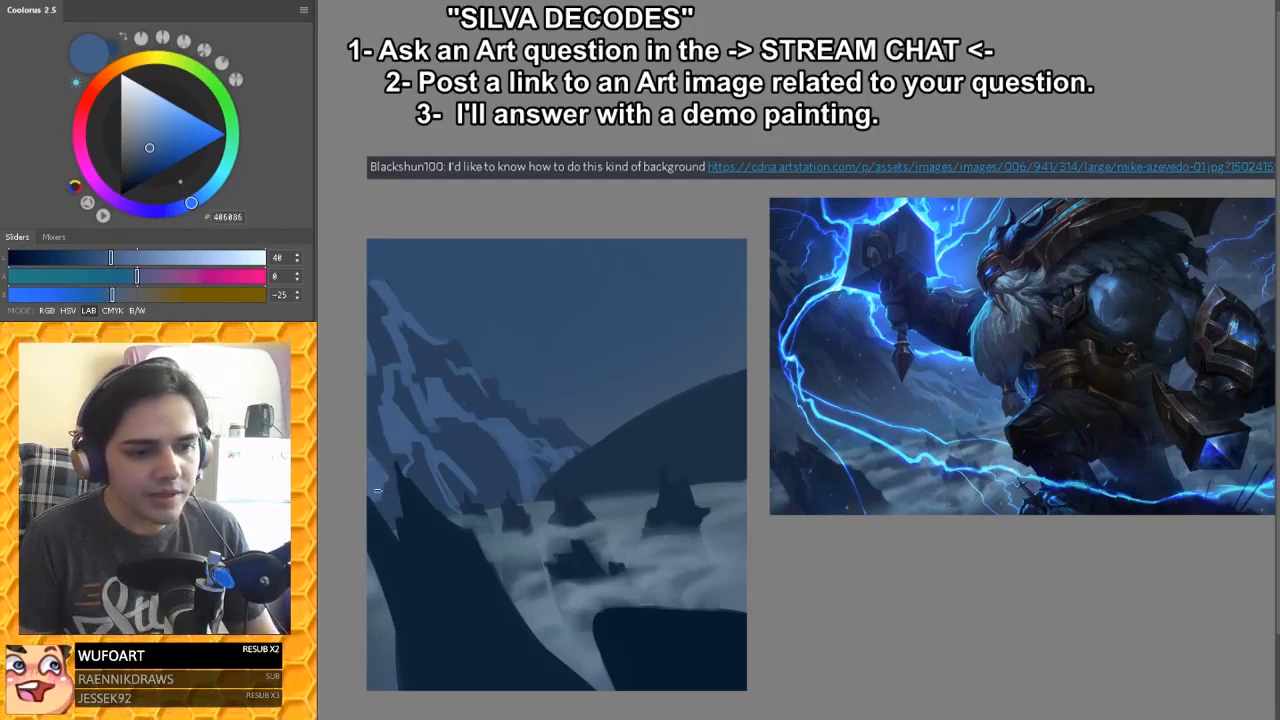
pyautogui.rightClick(522, 421)
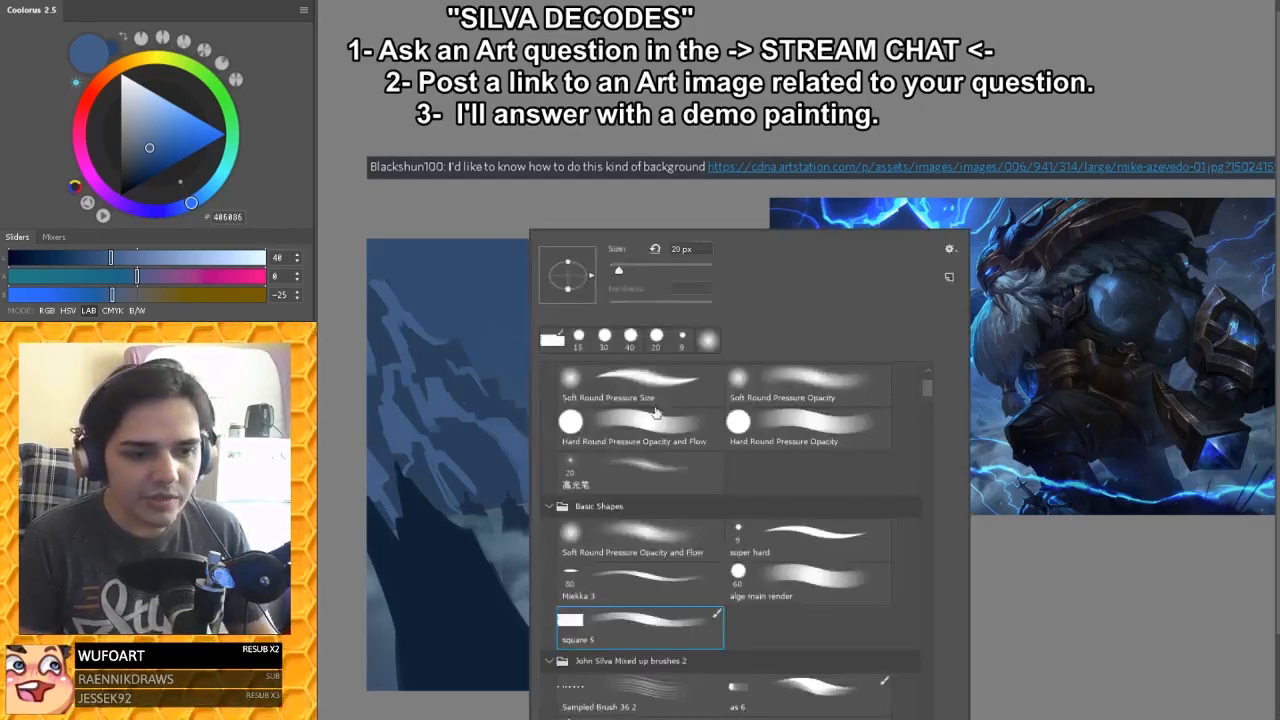
pyautogui.moveTo(924, 393); pyautogui.dragTo(935, 355)
pyautogui.doubleClick(808, 440)
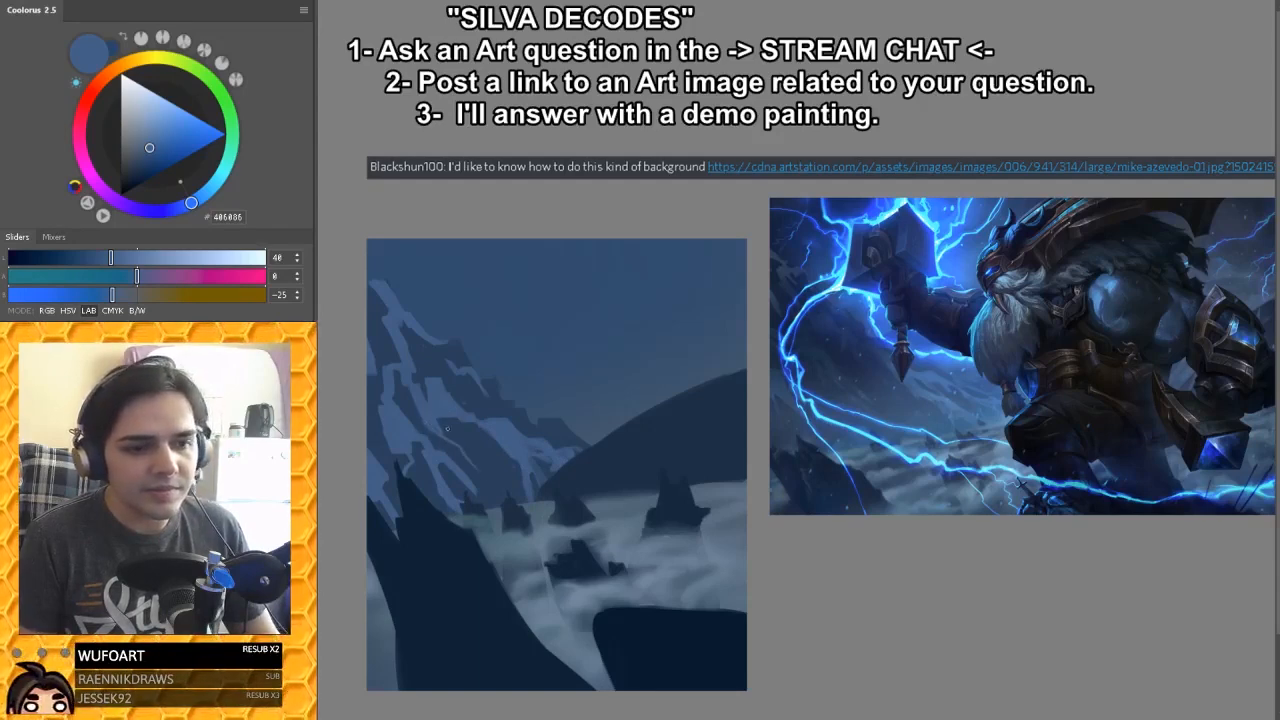
pyautogui.moveTo(458, 368)
pyautogui.mouseDown()
pyautogui.moveTo(448, 357)
pyautogui.moveTo(459, 377)
pyautogui.mouseUp()
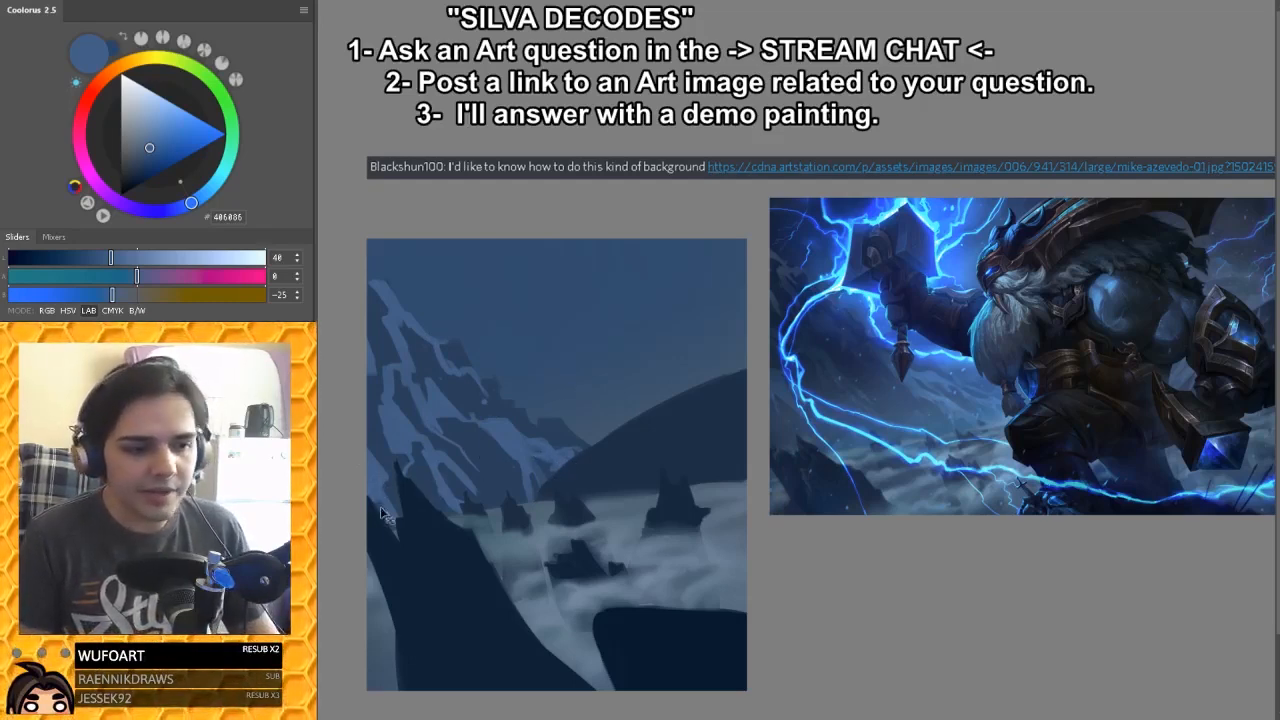
pyautogui.moveTo(373, 488); pyautogui.dragTo(402, 539)
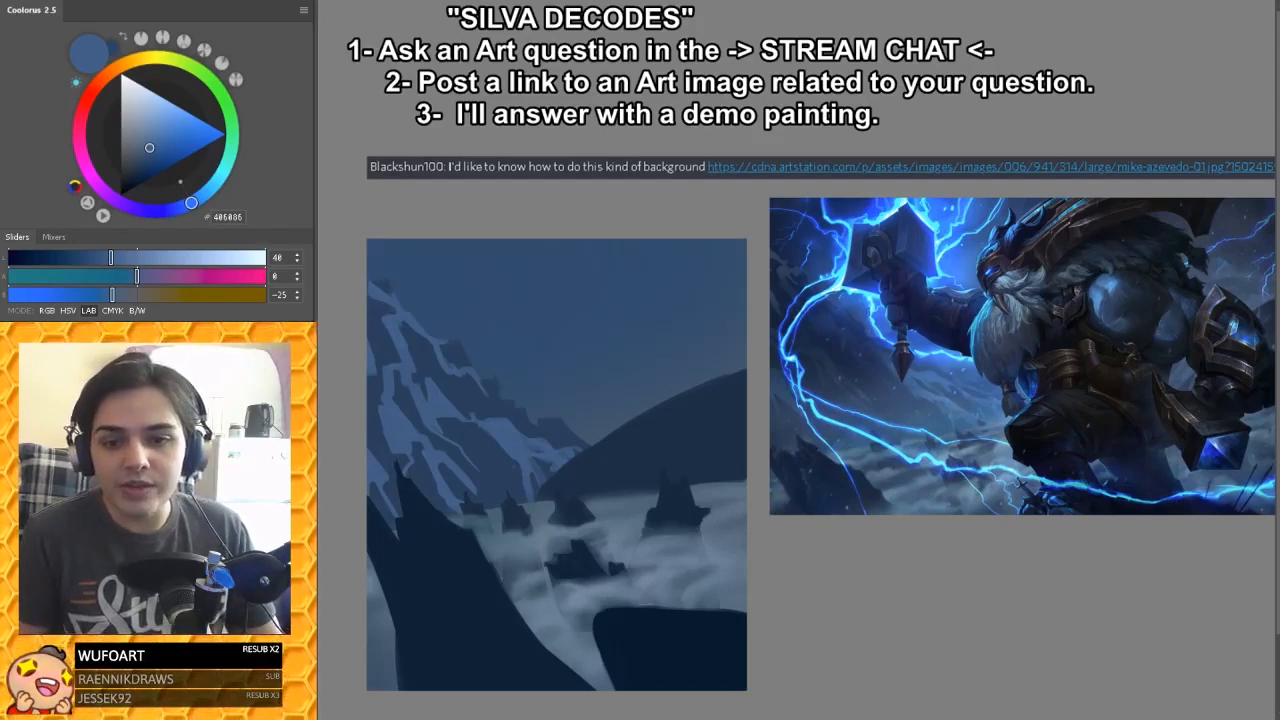
# Step: Try shading the left mountain's upper slopes with the Soft Round Pressure Opacity brush in grey-blue #444F5B at a larger brush size
pyautogui.rightClick(568, 468)
pyautogui.click(744, 495)
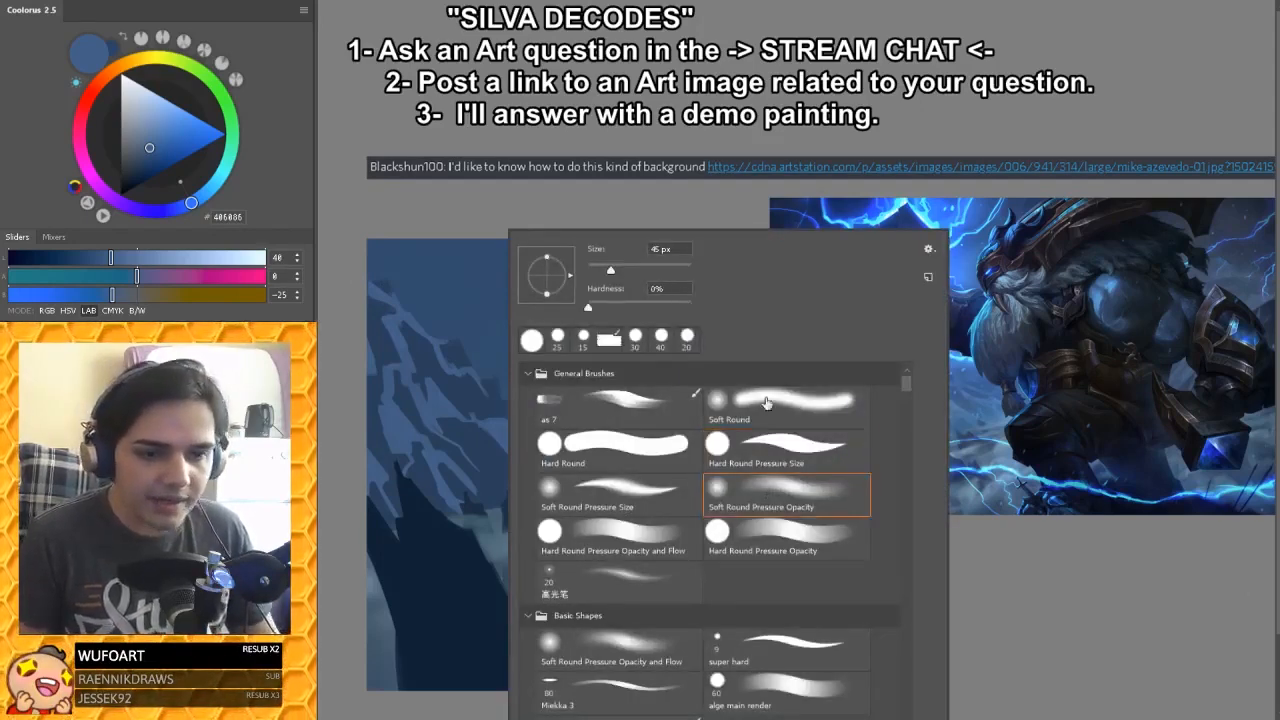
pyautogui.press('Return')
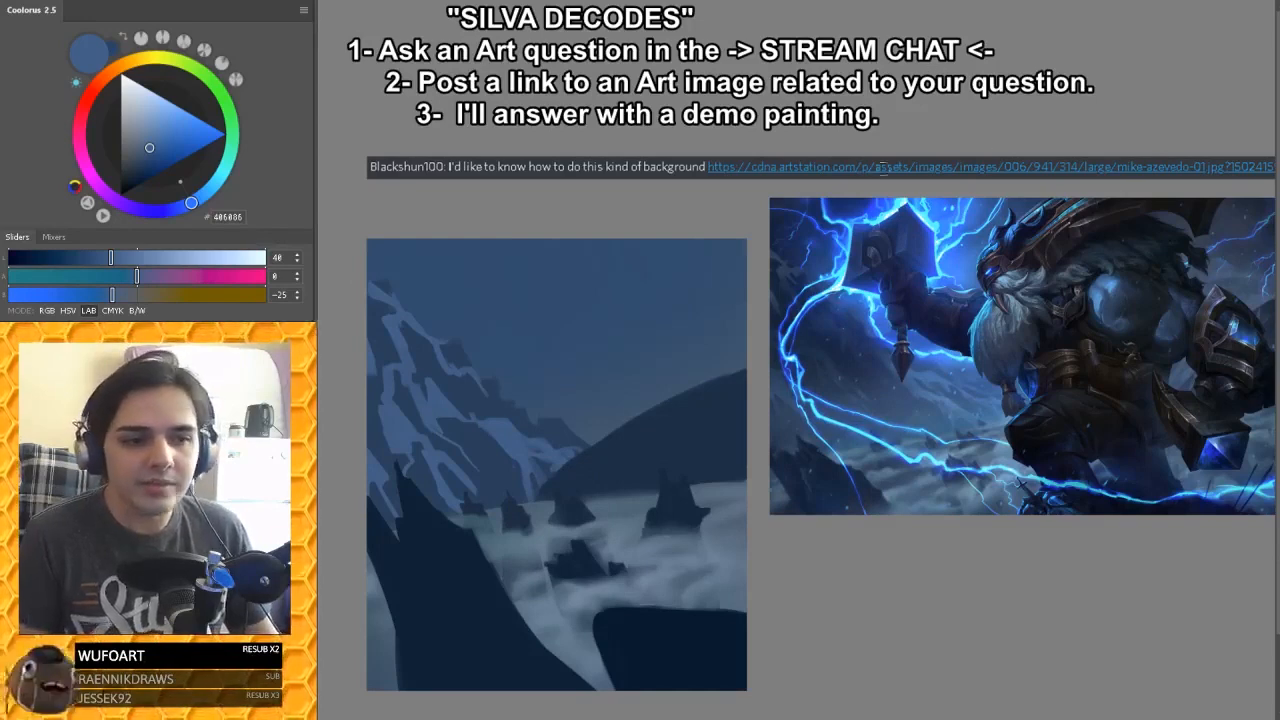
pyautogui.click(130, 157)
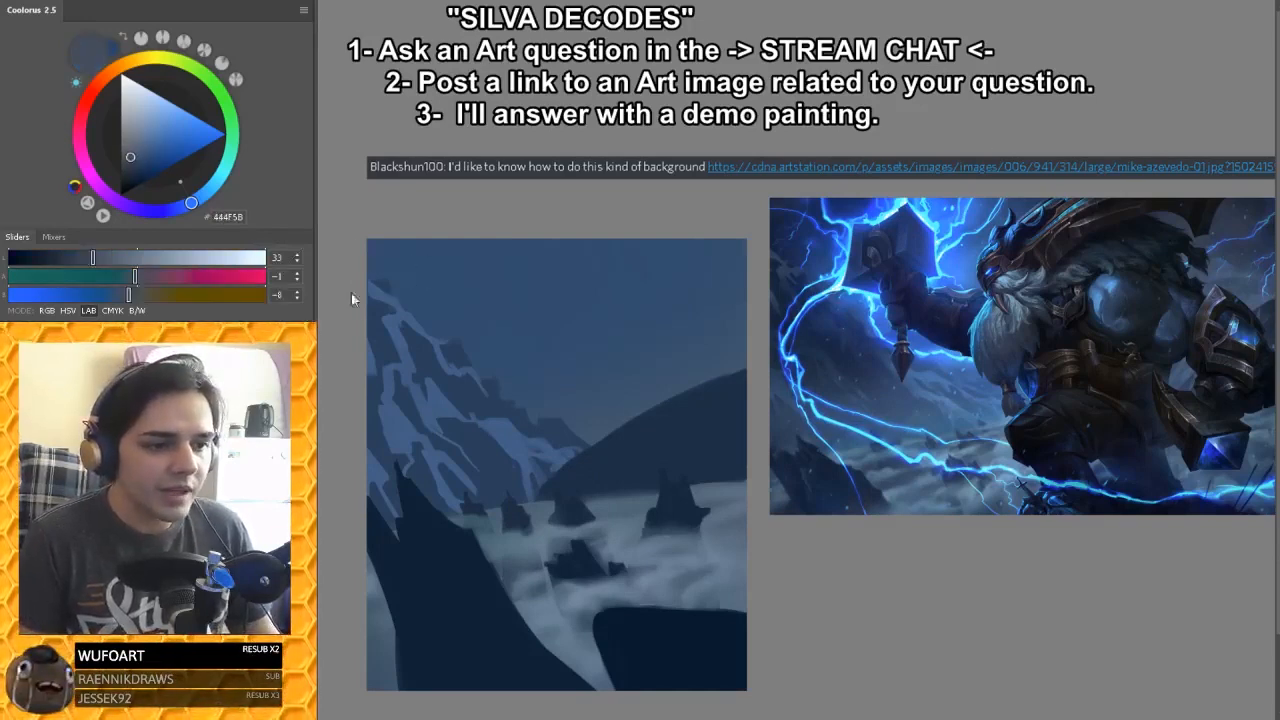
pyautogui.moveTo(382, 308); pyautogui.dragTo(542, 296)
pyautogui.hotkey('ctrl', 'z')
pyautogui.press(']')
pyautogui.press(']')
pyautogui.press(']')
pyautogui.press(']')
pyautogui.moveTo(404, 318)
pyautogui.mouseDown()
pyautogui.moveTo(438, 300)
pyautogui.moveTo(430, 327)
pyautogui.moveTo(444, 339)
pyautogui.moveTo(397, 349)
pyautogui.moveTo(406, 359)
pyautogui.moveTo(507, 354)
pyautogui.moveTo(388, 377)
pyautogui.moveTo(469, 363)
pyautogui.mouseUp()
pyautogui.hotkey('ctrl', 'z')
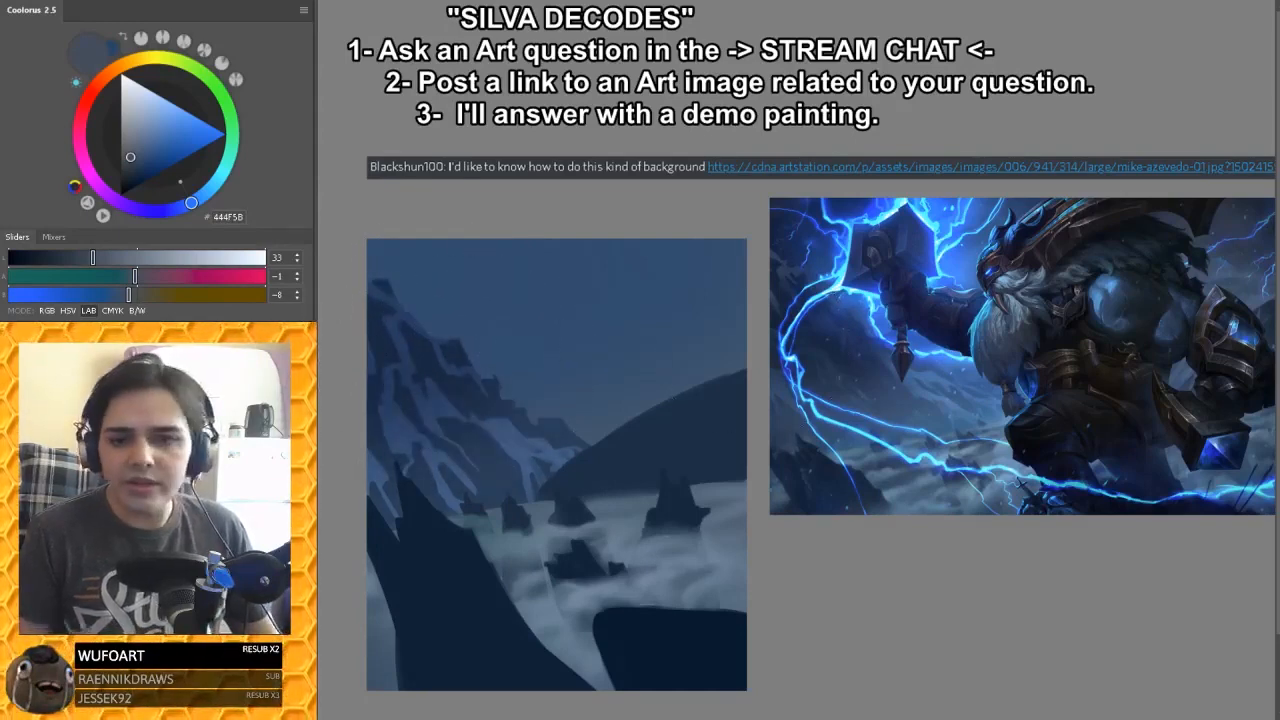
pyautogui.hotkey('ctrl', 'z')
# Step: Switch to the Sampled Brush 57 23 brush and try textured strokes across the left mountain's slopes
pyautogui.rightClick(497, 357)
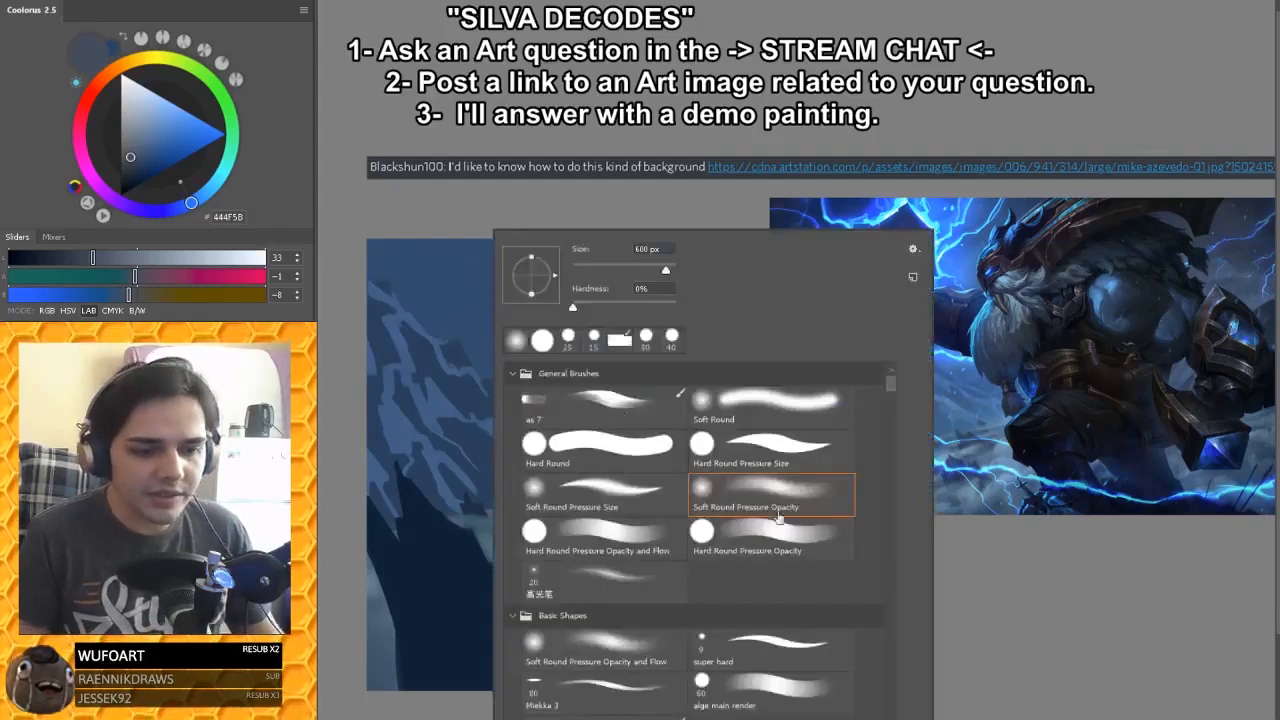
pyautogui.moveTo(899, 377); pyautogui.dragTo(893, 399)
pyautogui.click(807, 636)
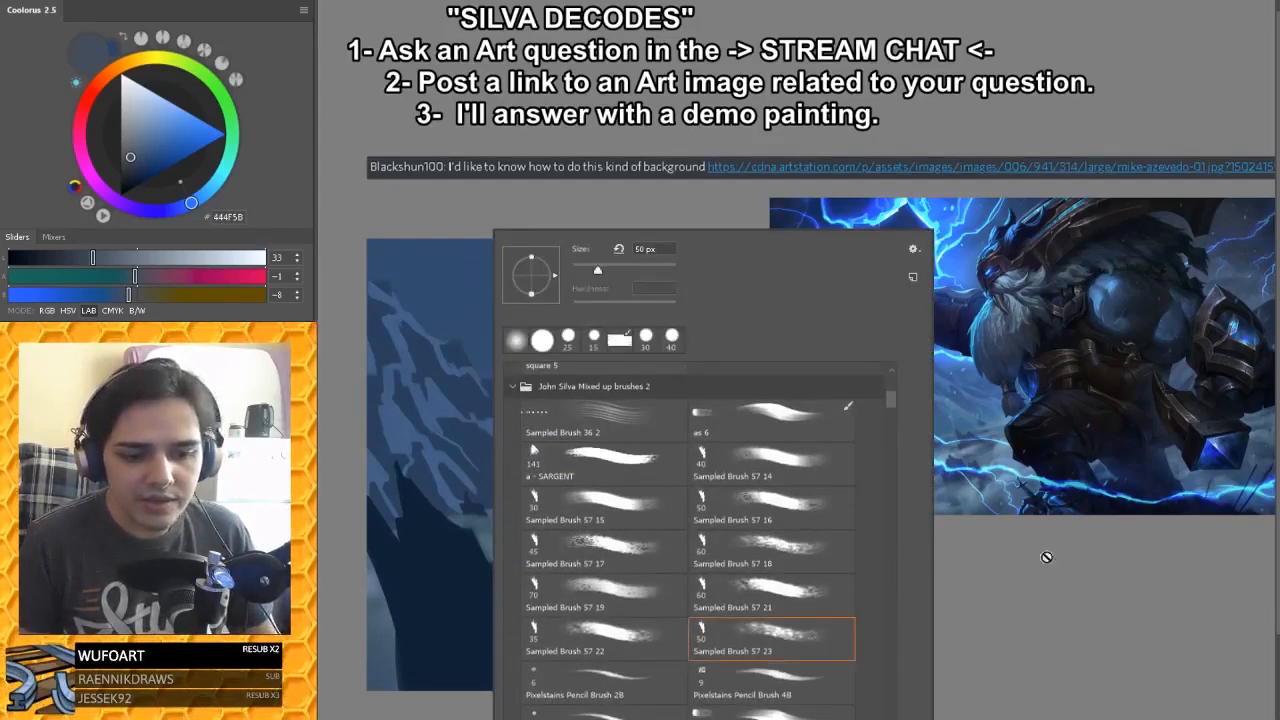
pyautogui.click(1018, 546)
pyautogui.click(718, 246)
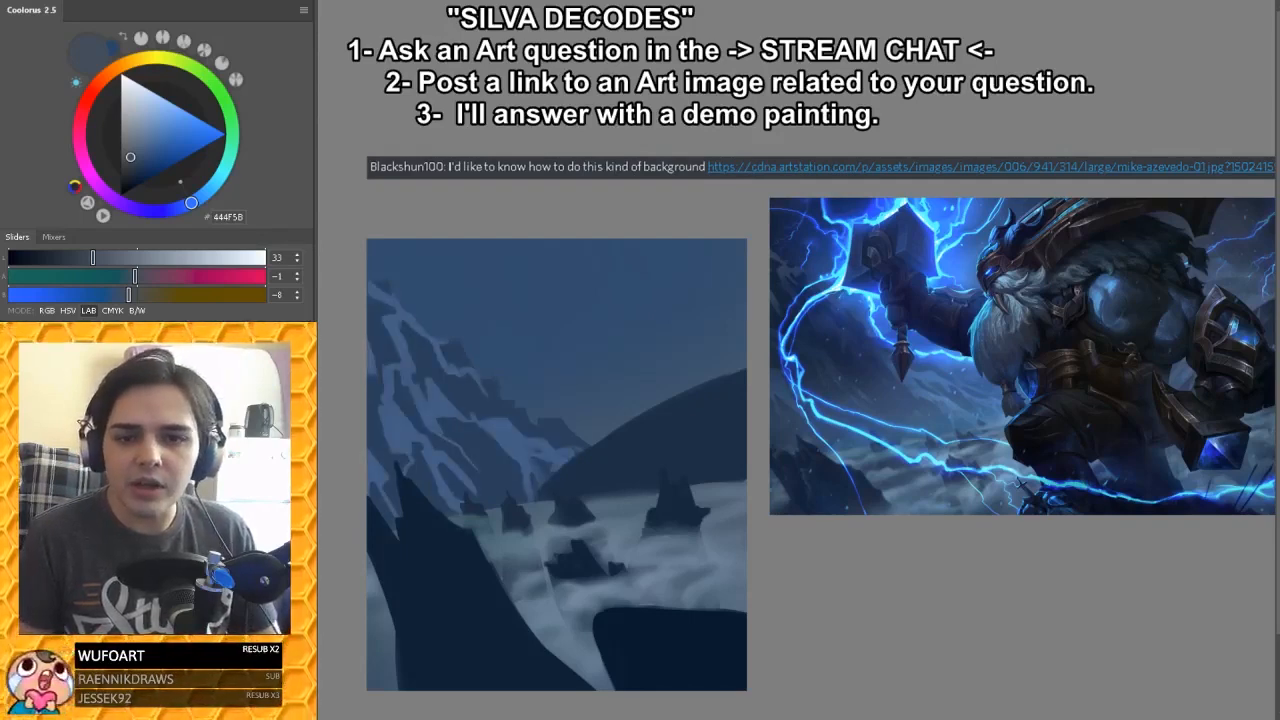
pyautogui.moveTo(460, 389); pyautogui.dragTo(396, 442)
pyautogui.hotkey('ctrl', 'z')
pyautogui.moveTo(465, 315)
pyautogui.mouseDown()
pyautogui.moveTo(400, 430)
pyautogui.moveTo(743, 440)
pyautogui.mouseUp()
pyautogui.hotkey('ctrl', 'z')
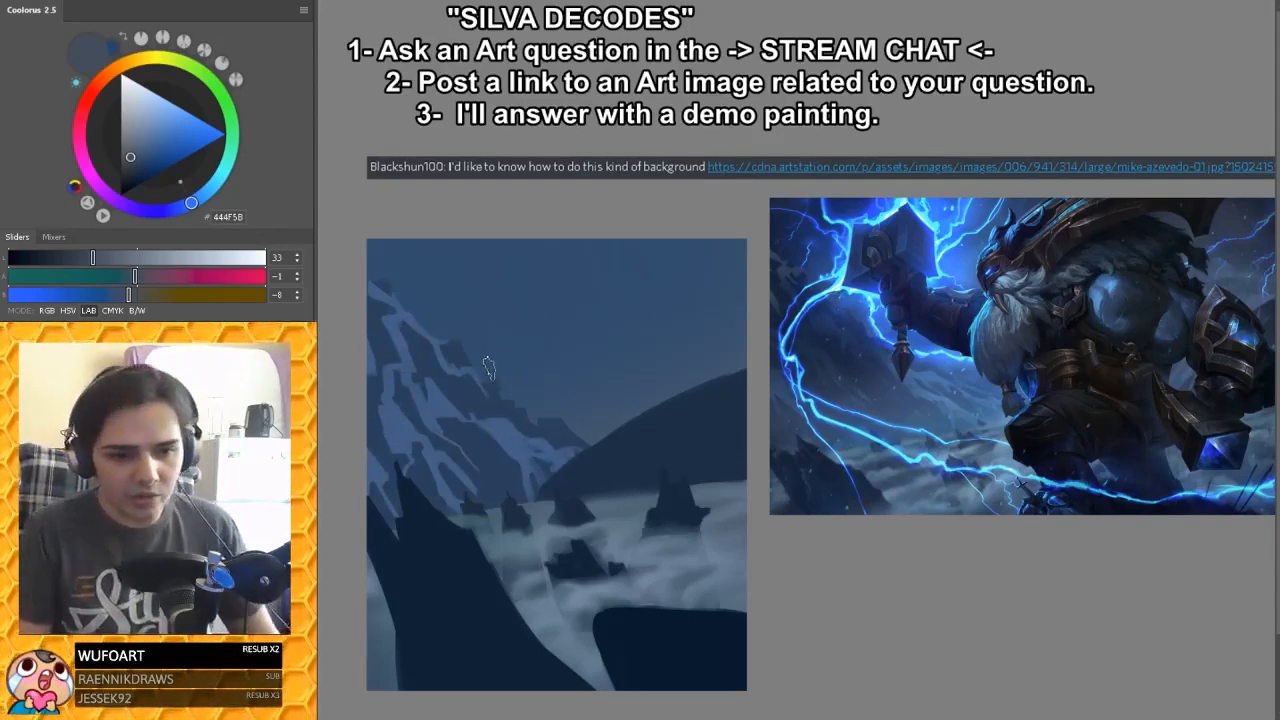
# Step: Texture the left mountain's rock and snow patches with its own sampled blues, including #29405B and #375375, undoing the unwanted stroke
pyautogui.keyDown('alt'); pyautogui.click(493, 436); pyautogui.keyUp('alt')
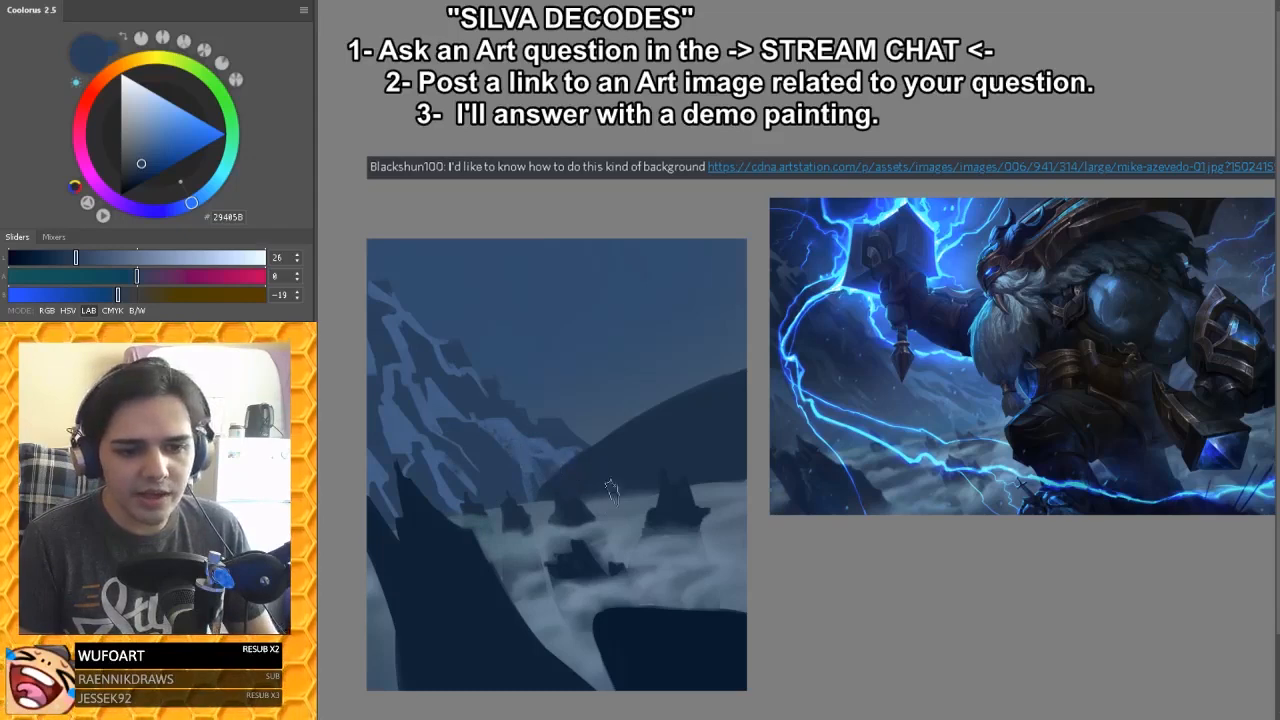
pyautogui.keyDown('alt'); pyautogui.click(518, 432); pyautogui.keyUp('alt')
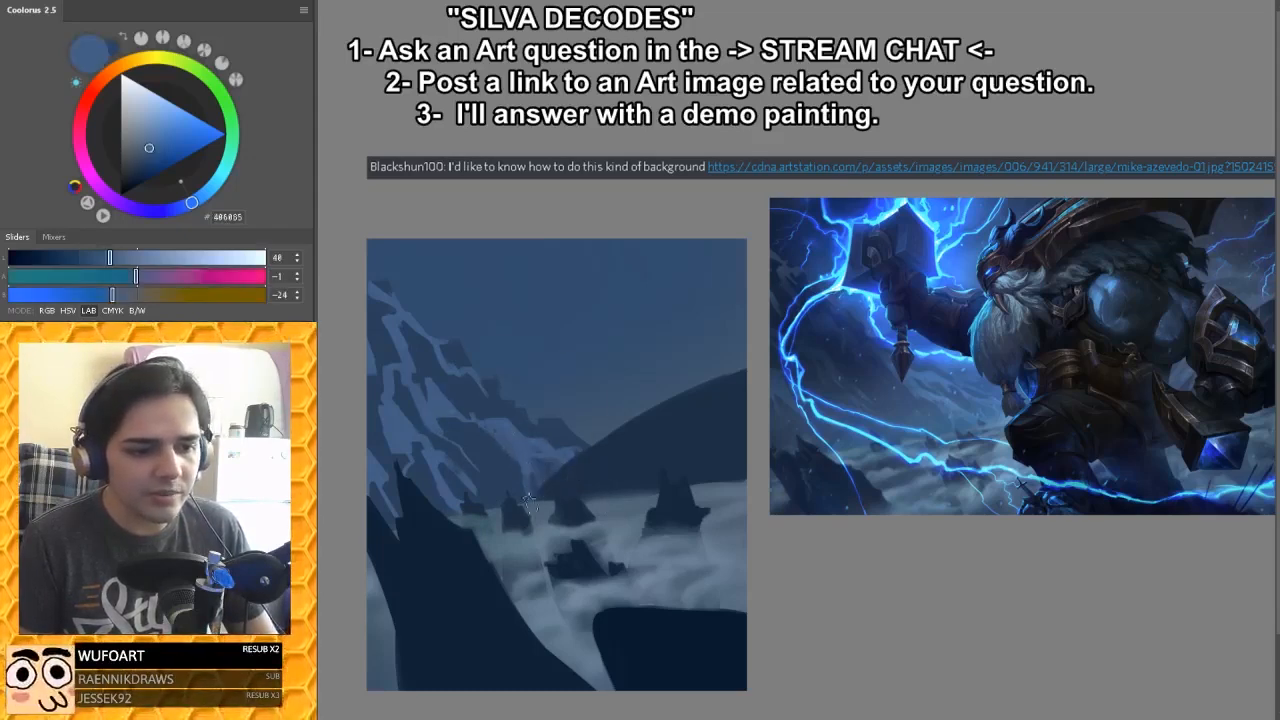
pyautogui.keyDown('alt'); pyautogui.click(527, 488); pyautogui.keyUp('alt')
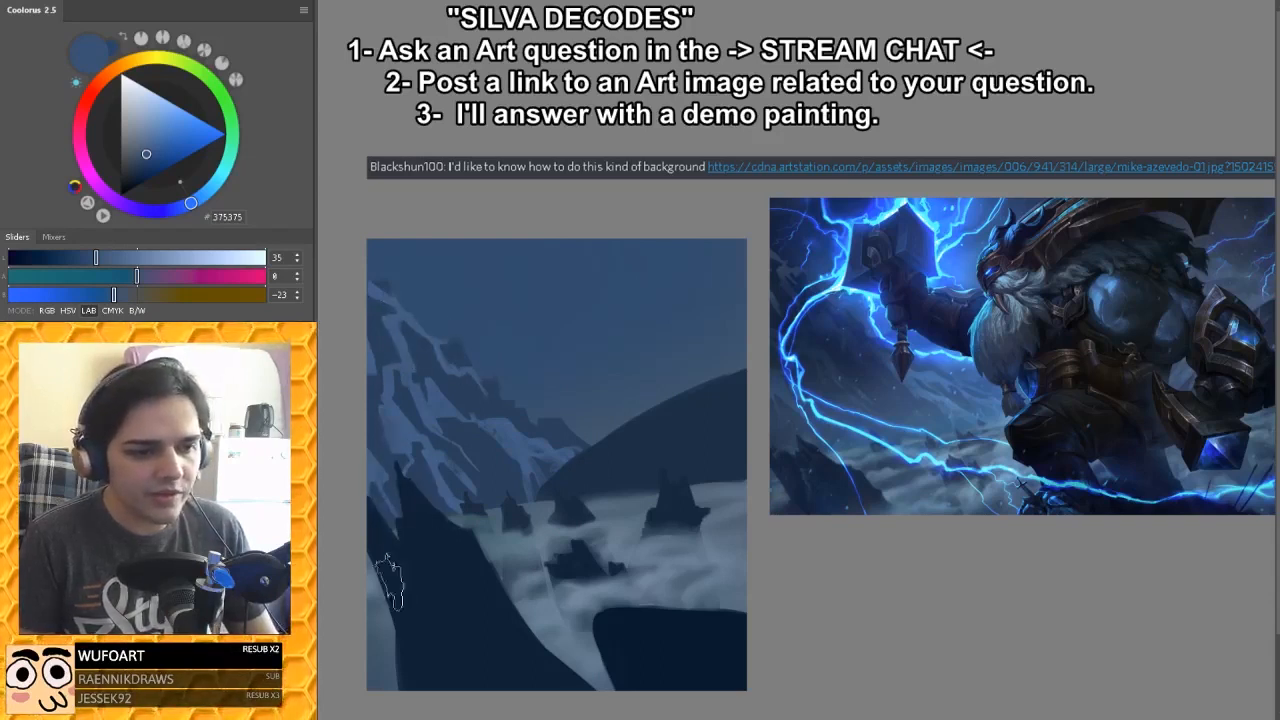
pyautogui.keyDown('alt'); pyautogui.click(488, 470); pyautogui.keyUp('alt')
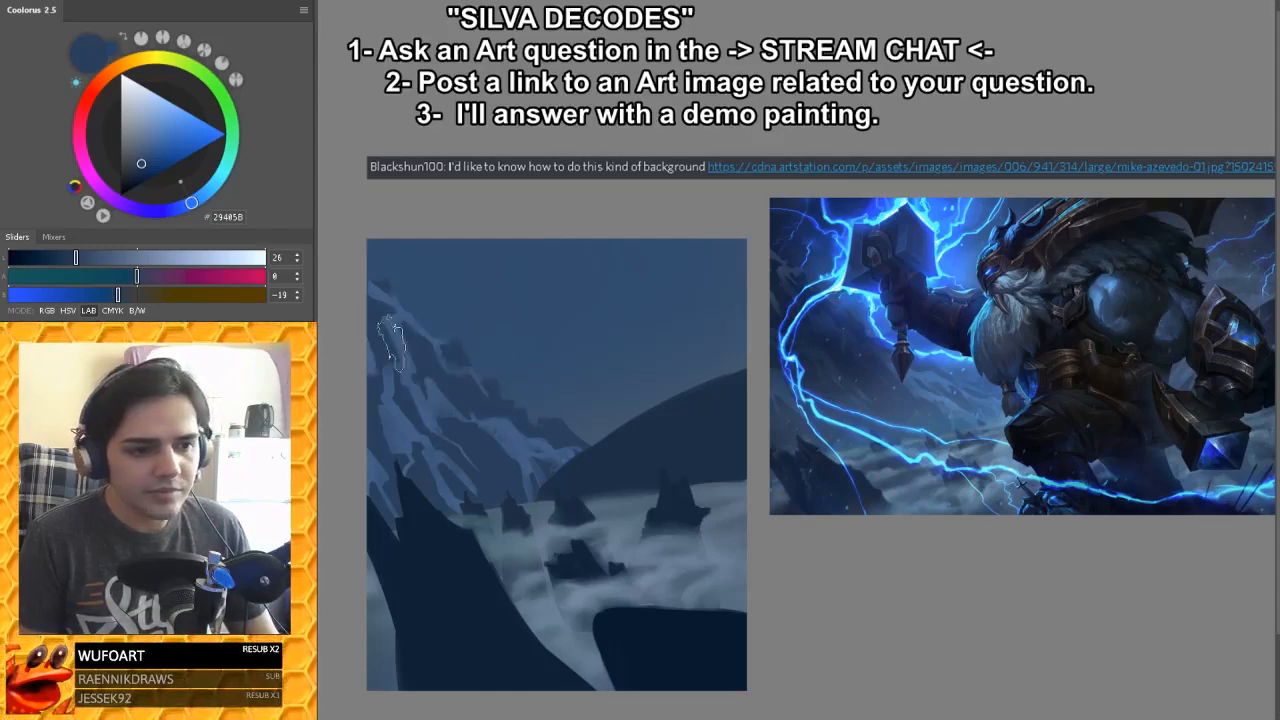
pyautogui.hotkey('ctrl', 'z')
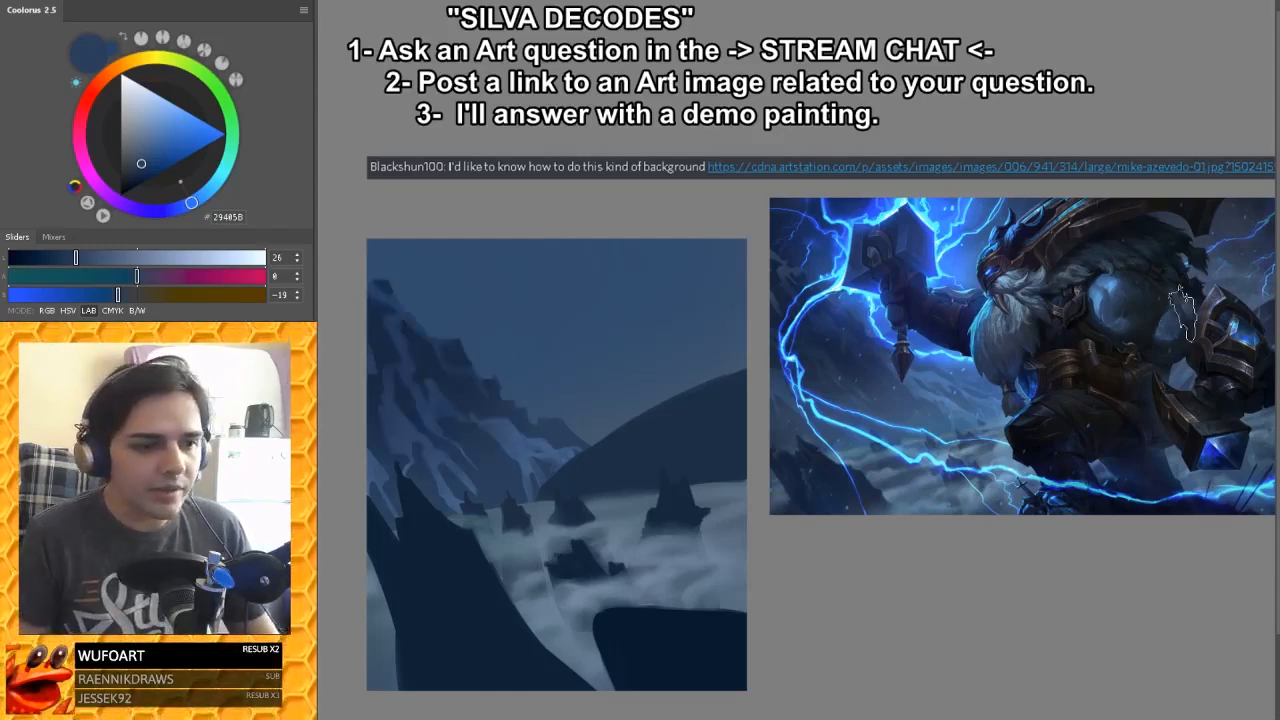
# Step: Switch back to a soft round brush and try pale blue-grey #8392A4 fog at the foot of the left mountain
pyautogui.rightClick(462, 342)
pyautogui.moveTo(868, 400); pyautogui.dragTo(867, 359)
pyautogui.click(732, 467)
pyautogui.click(1169, 433)
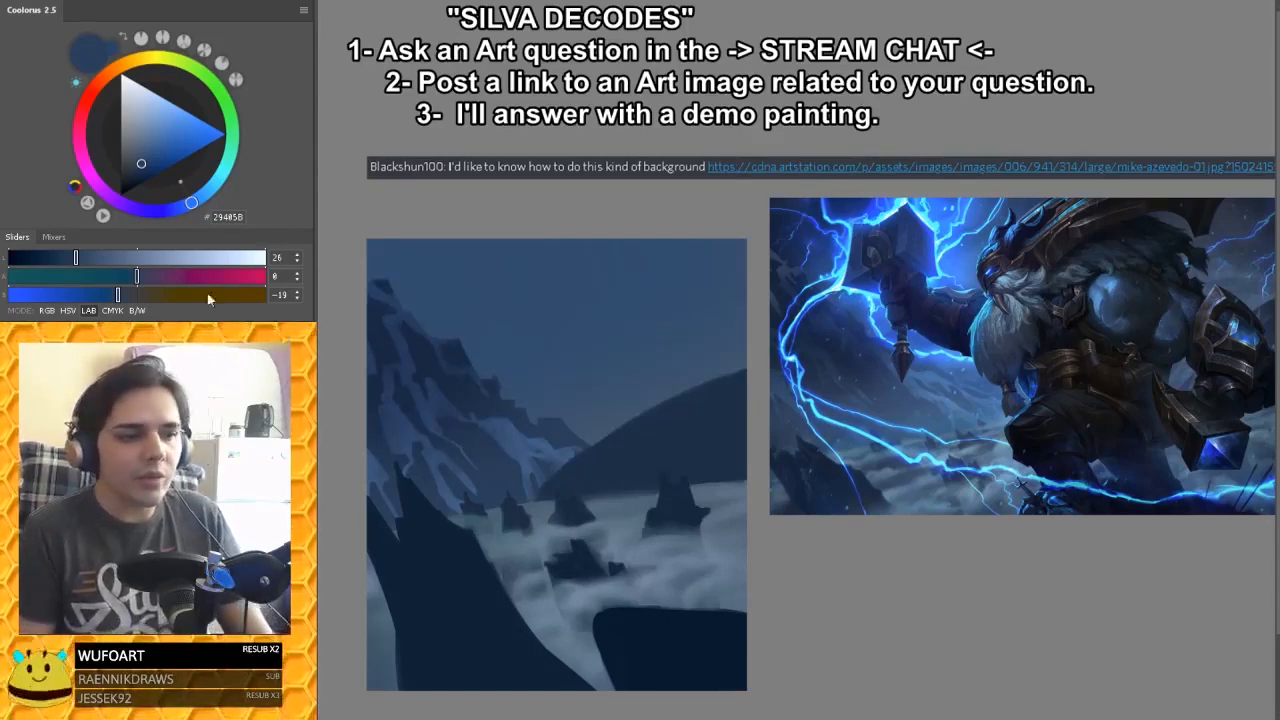
pyautogui.moveTo(148, 147); pyautogui.dragTo(134, 125)
pyautogui.moveTo(527, 495); pyautogui.dragTo(460, 502)
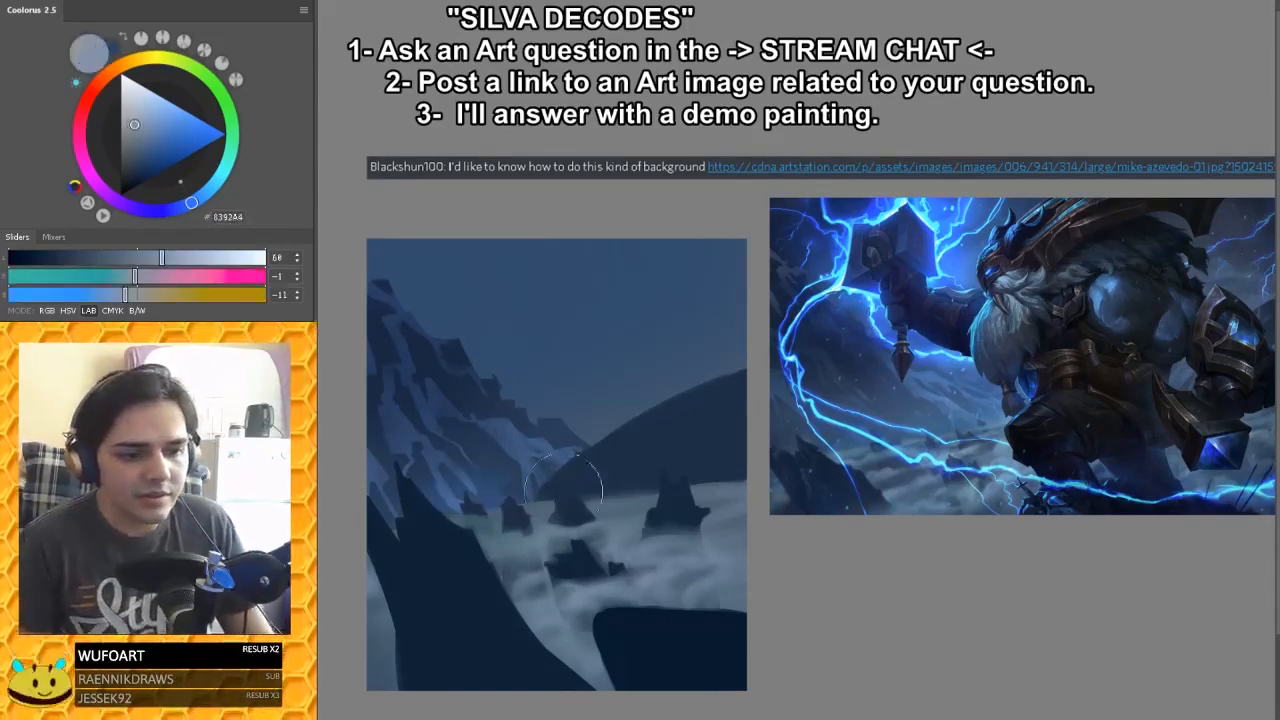
pyautogui.hotkey('ctrl', 'z')
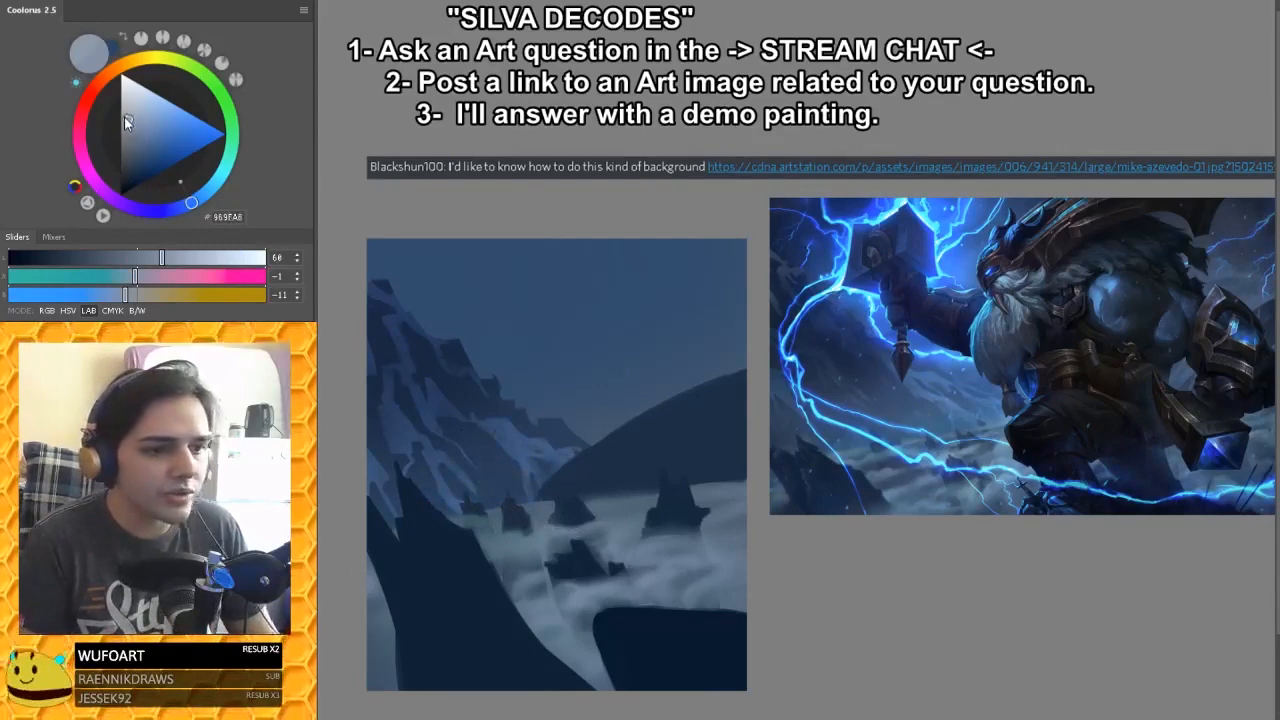
# Step: Lighten the paint to #969FA8, adjust the brush size and lay soft fog over the small rocks below the left mountain
pyautogui.moveTo(480, 537)
pyautogui.mouseDown()
pyautogui.moveTo(634, 512)
pyautogui.moveTo(427, 527)
pyautogui.moveTo(649, 486)
pyautogui.moveTo(508, 537)
pyautogui.mouseUp()
pyautogui.hotkey('ctrl', 'z')
pyautogui.press(']')
pyautogui.press(']')
pyautogui.hotkey('ctrl', 'z')
pyautogui.press('[')
pyautogui.press('[')
pyautogui.press('[')
pyautogui.moveTo(450, 505)
pyautogui.mouseDown()
pyautogui.moveTo(594, 494)
pyautogui.moveTo(557, 498)
pyautogui.mouseUp()
pyautogui.hotkey('ctrl', 'z')
pyautogui.moveTo(425, 512); pyautogui.dragTo(568, 496)
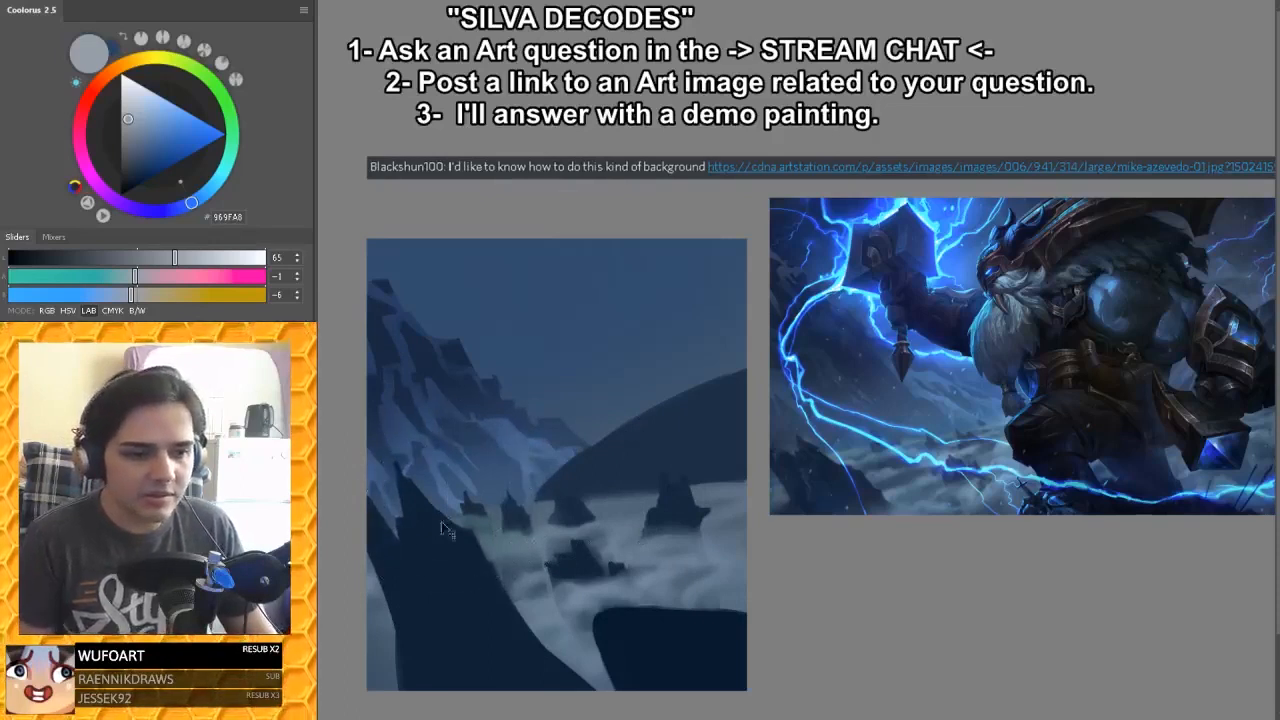
pyautogui.hotkey('ctrl', 'z')
pyautogui.moveTo(442, 525); pyautogui.dragTo(540, 514)
# Step: Toggle the grayscale proof view to compare the painting's values with the reference image
pyautogui.hotkey('ctrl', 'y')
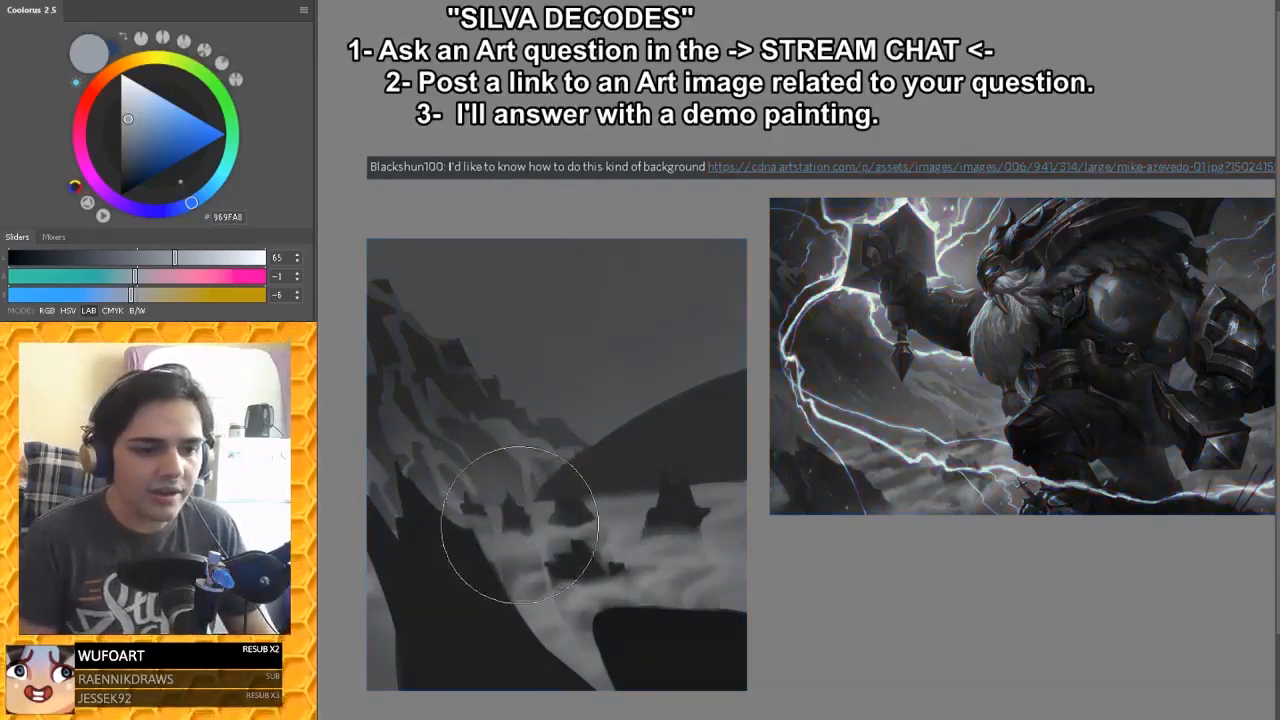
pyautogui.moveTo(437, 447)
pyautogui.mouseDown()
pyautogui.moveTo(485, 442)
pyautogui.moveTo(513, 426)
pyautogui.moveTo(482, 441)
pyautogui.mouseUp()
pyautogui.hotkey('ctrl', 'z')
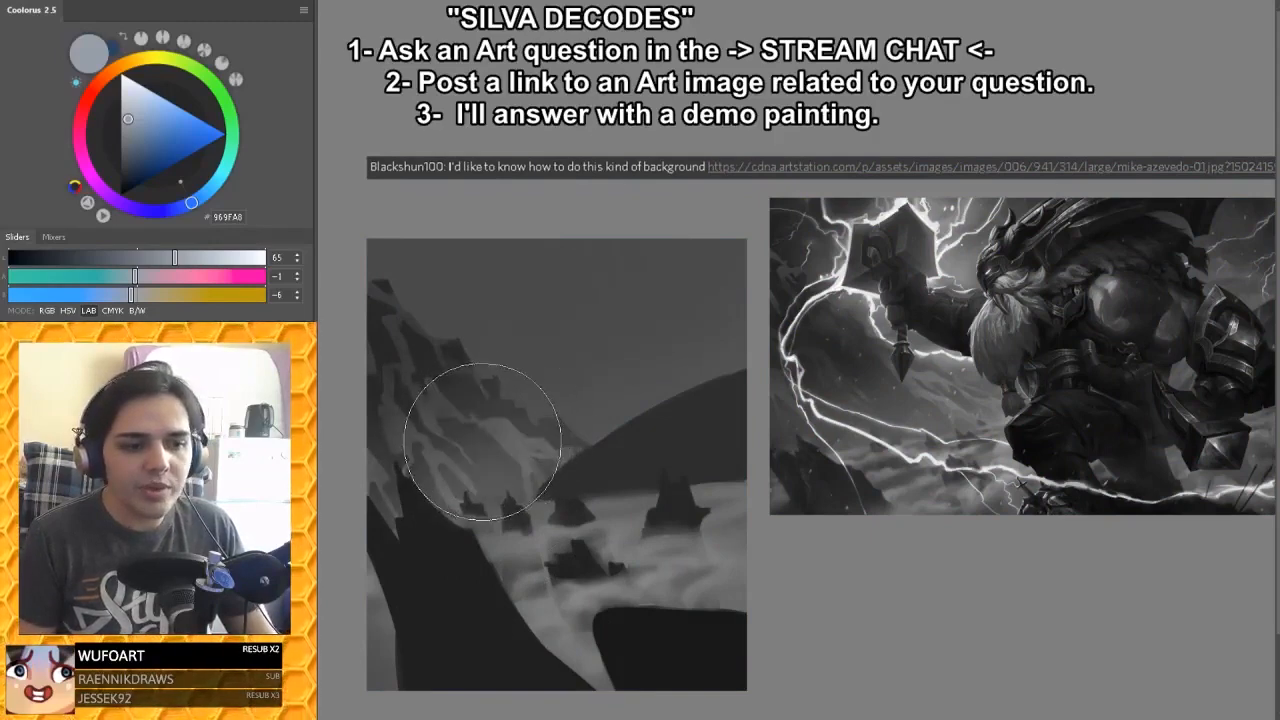
pyautogui.hotkey('ctrl', 'y')
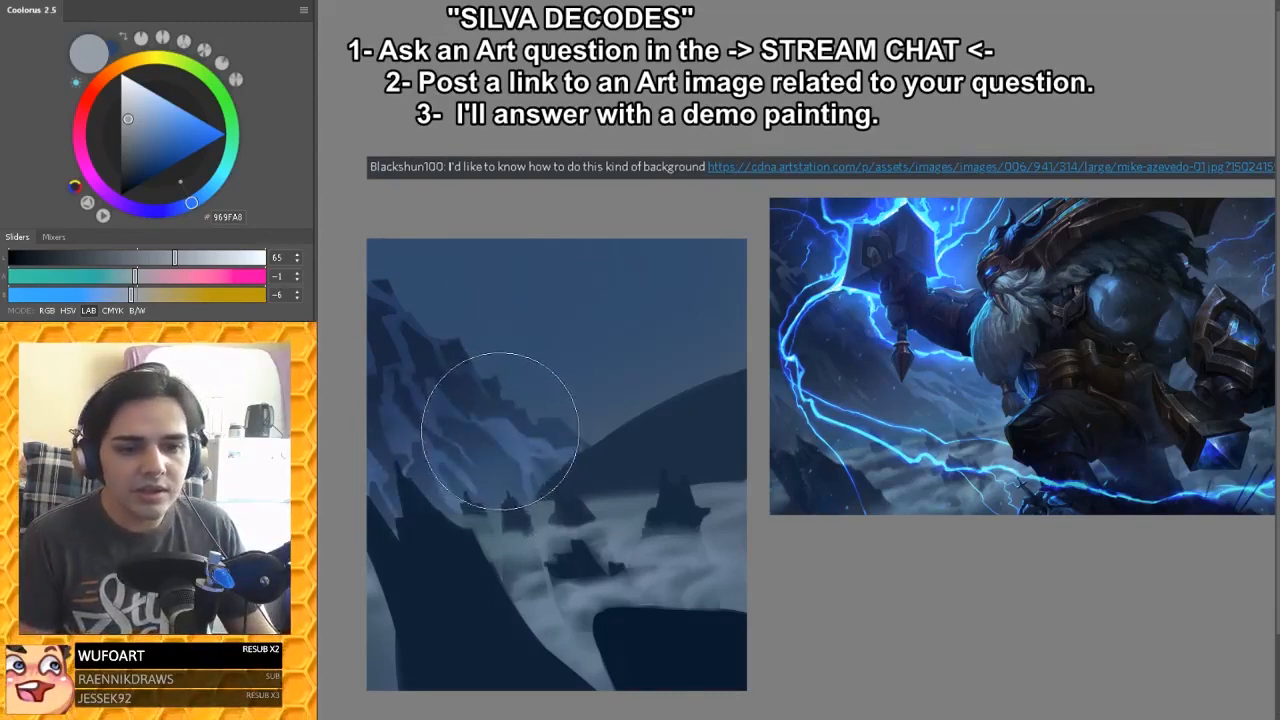
pyautogui.hotkey('ctrl', 'y')
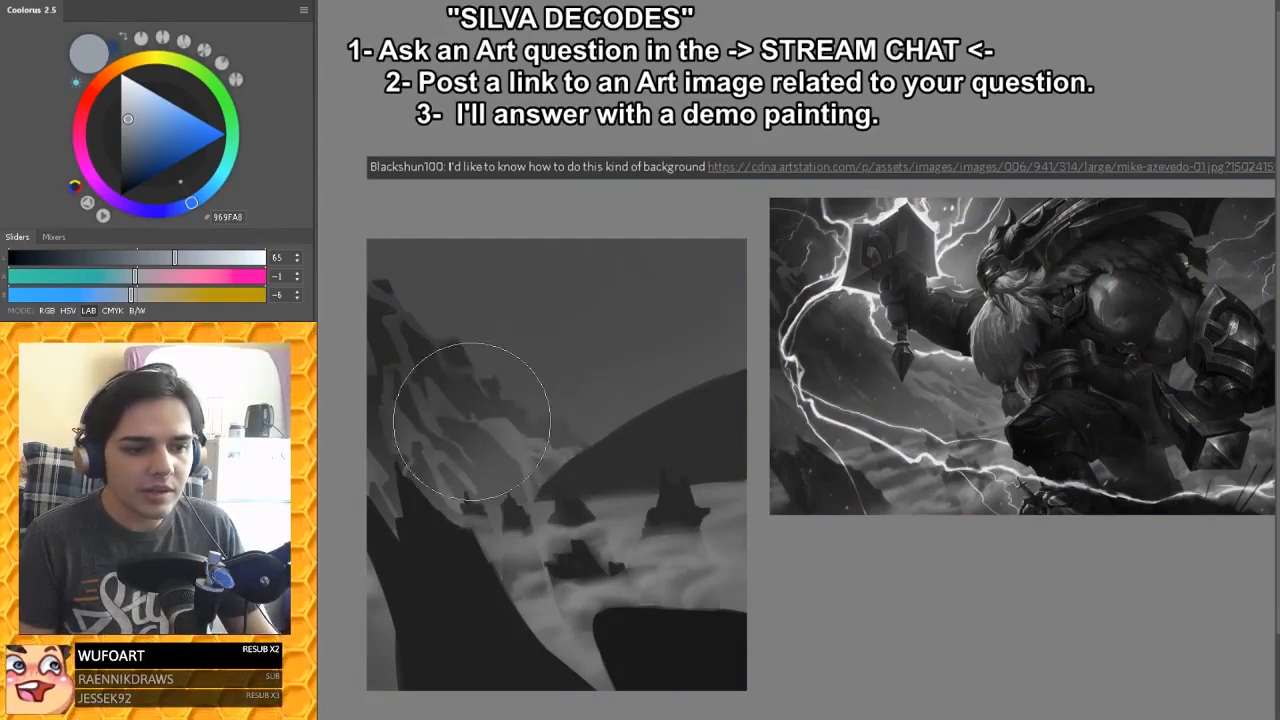
pyautogui.hotkey('ctrl', 'y')
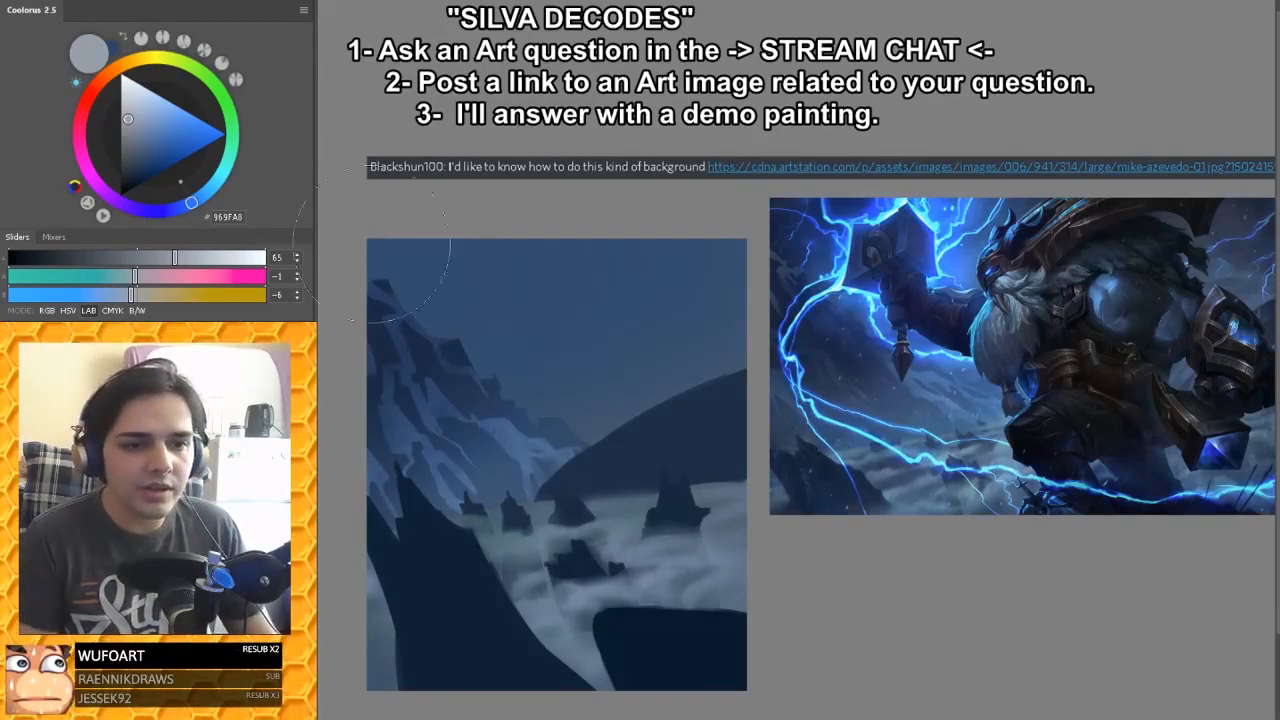
# Step: Try darkening the left mountain's peak with dark blues of lightness 21 and 25
pyautogui.click(128, 170)
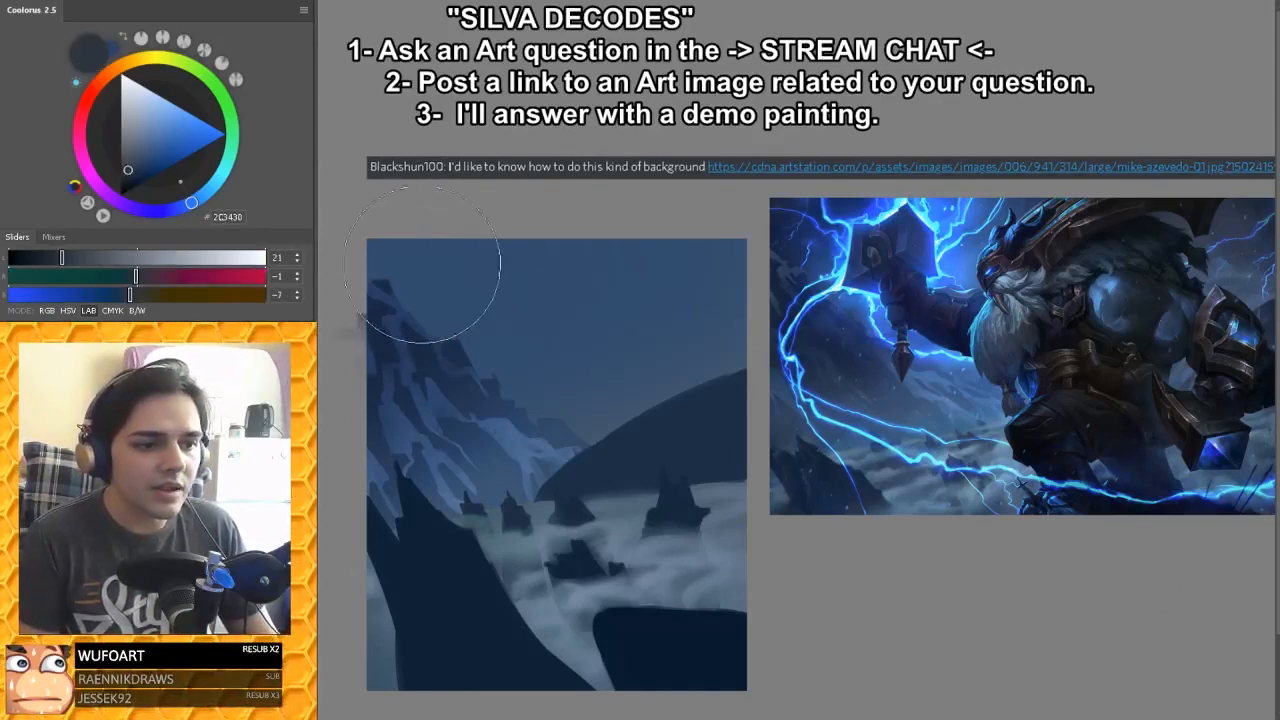
pyautogui.click(139, 166)
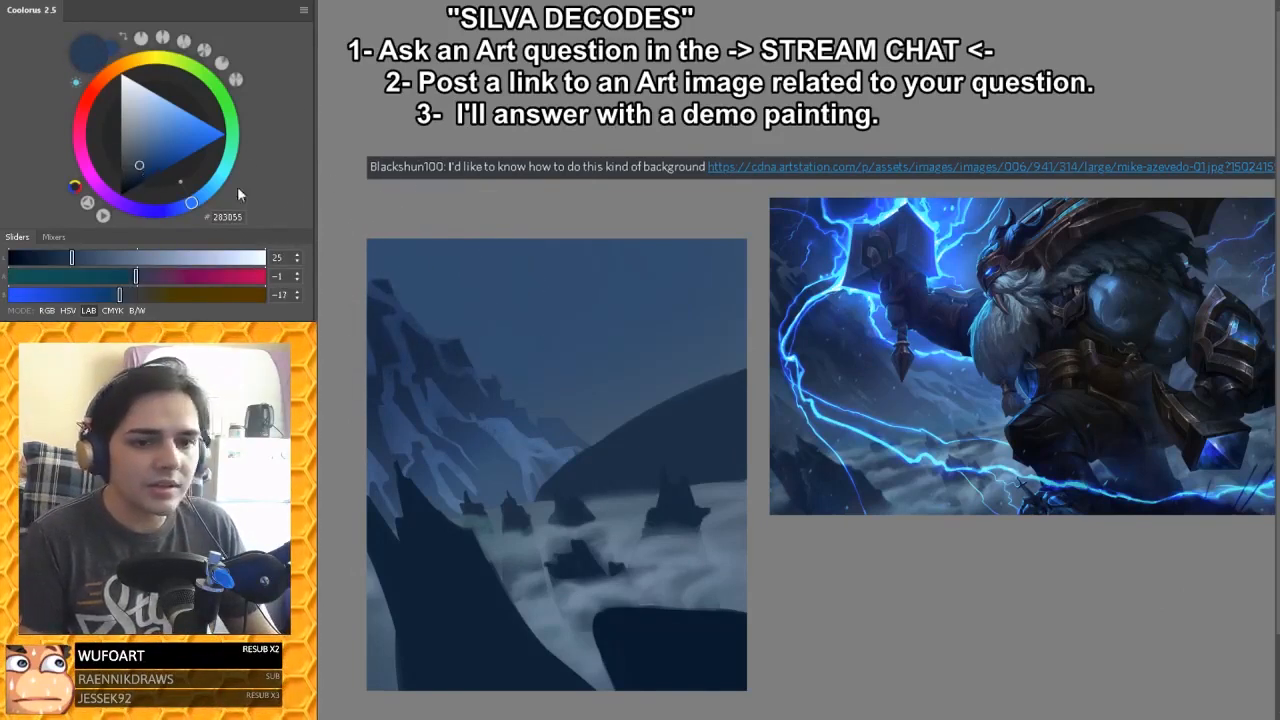
pyautogui.hotkey('ctrl', 'z')
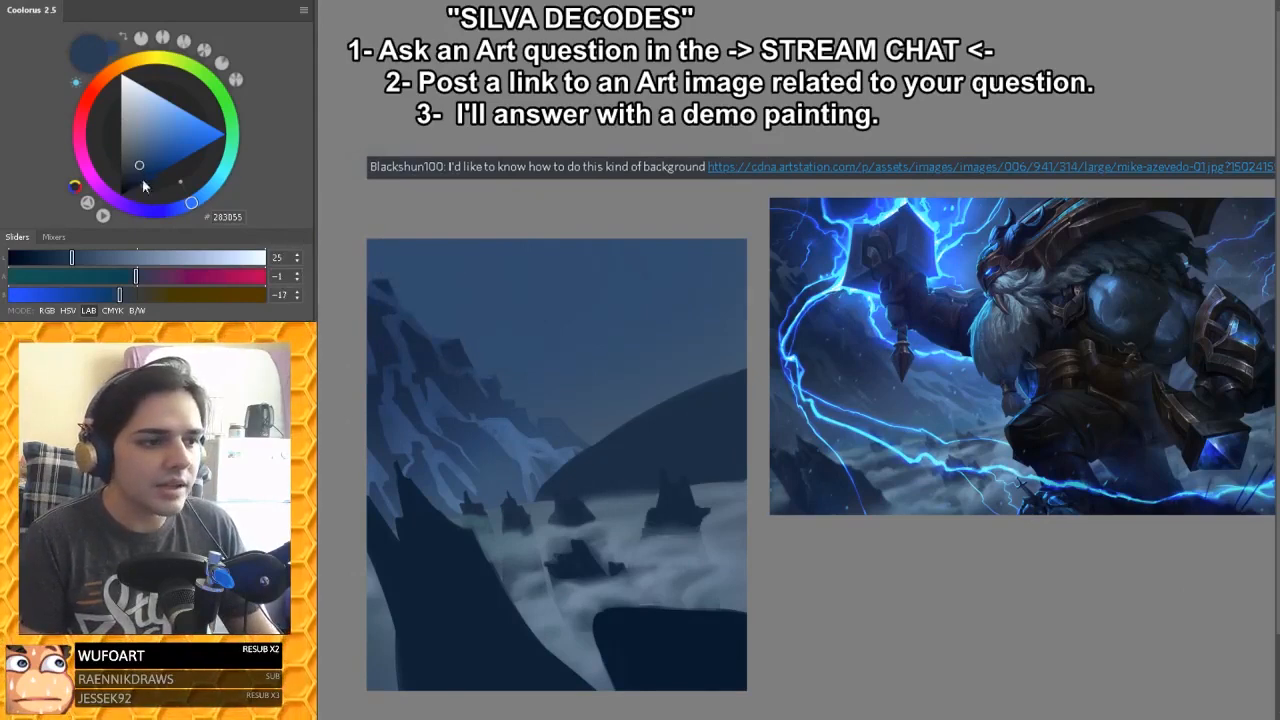
# Step: Set the paint to dark navy #121F2F and softly darken the sky above the left mountain, undoing unwanted attempts
pyautogui.click(133, 180)
pyautogui.moveTo(410, 306); pyautogui.dragTo(440, 340)
pyautogui.hotkey('ctrl', 'z')
pyautogui.moveTo(438, 284); pyautogui.dragTo(444, 288)
pyautogui.hotkey('ctrl', 'z')
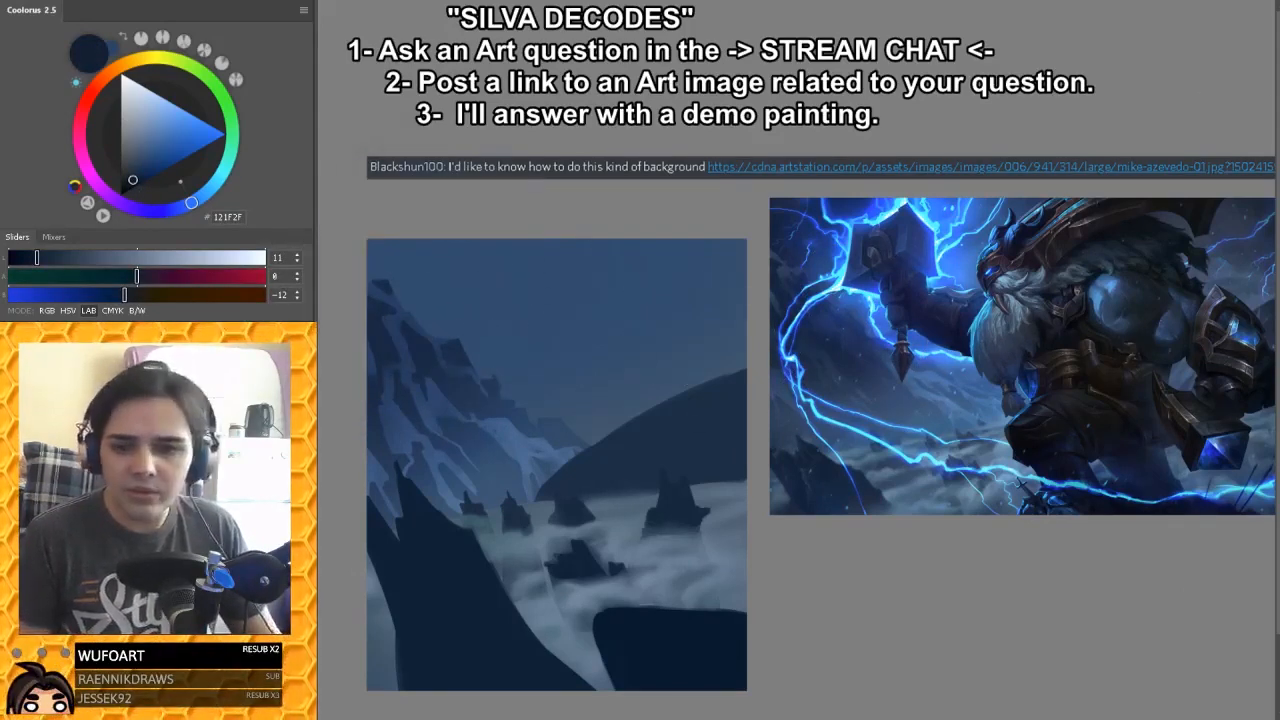
pyautogui.hotkey('ctrl', 'alt', 'g')
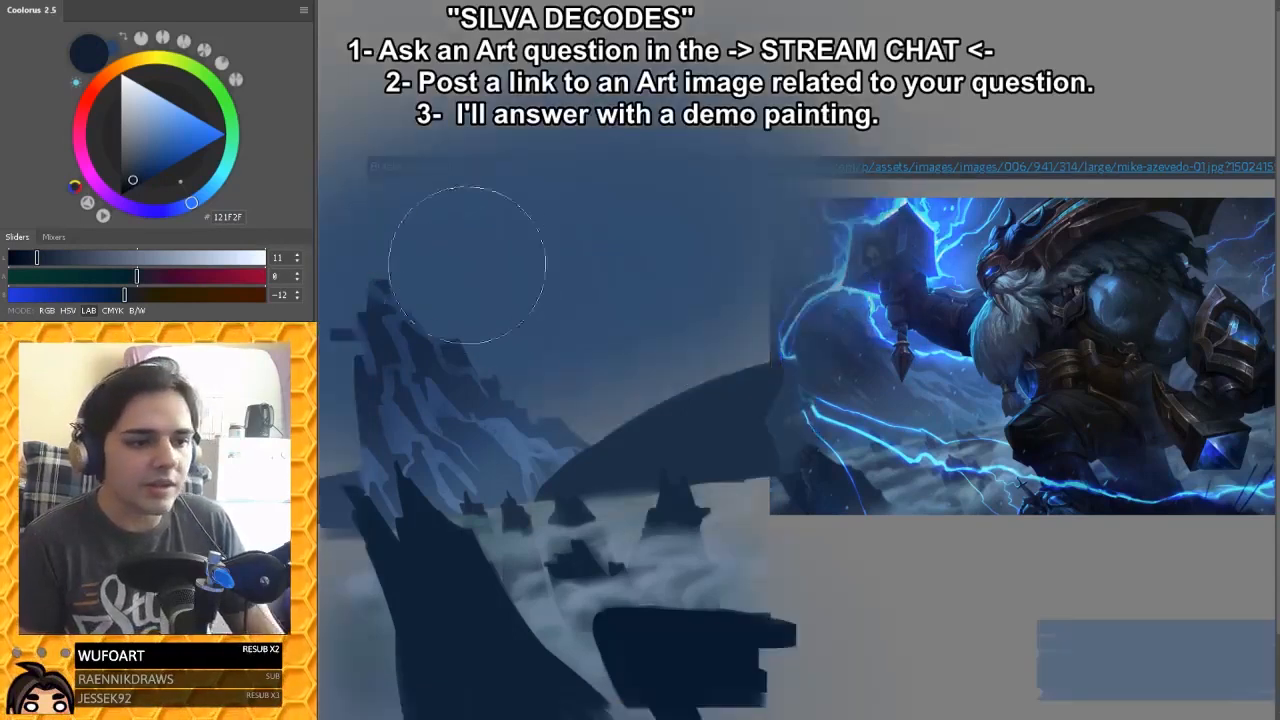
pyautogui.hotkey('ctrl', 'z')
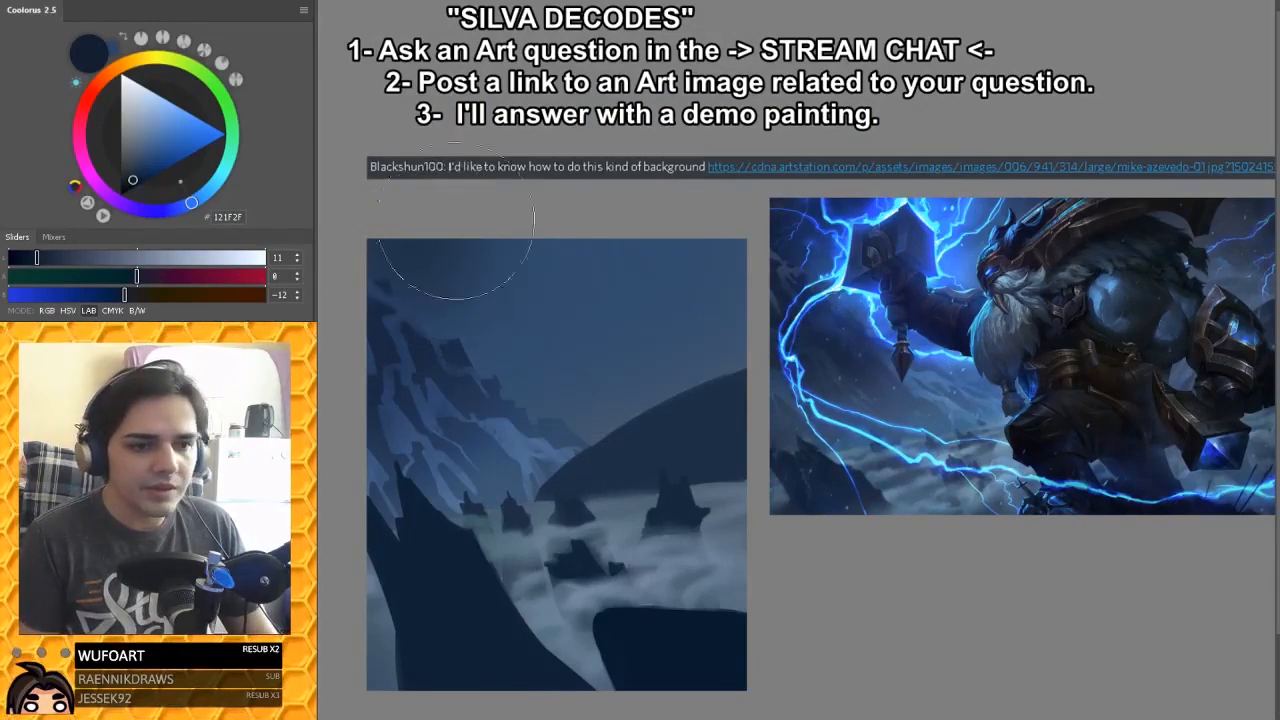
pyautogui.hotkey('ctrl', 'z')
pyautogui.moveTo(430, 267)
pyautogui.mouseDown()
pyautogui.moveTo(399, 263)
pyautogui.moveTo(466, 260)
pyautogui.mouseUp()
# Step: Enlarge the soft brush and spread deep blue #041C39 across the upper sky, undoing the unwanted stroke
pyautogui.press(']')
pyautogui.press(']')
pyautogui.press(']')
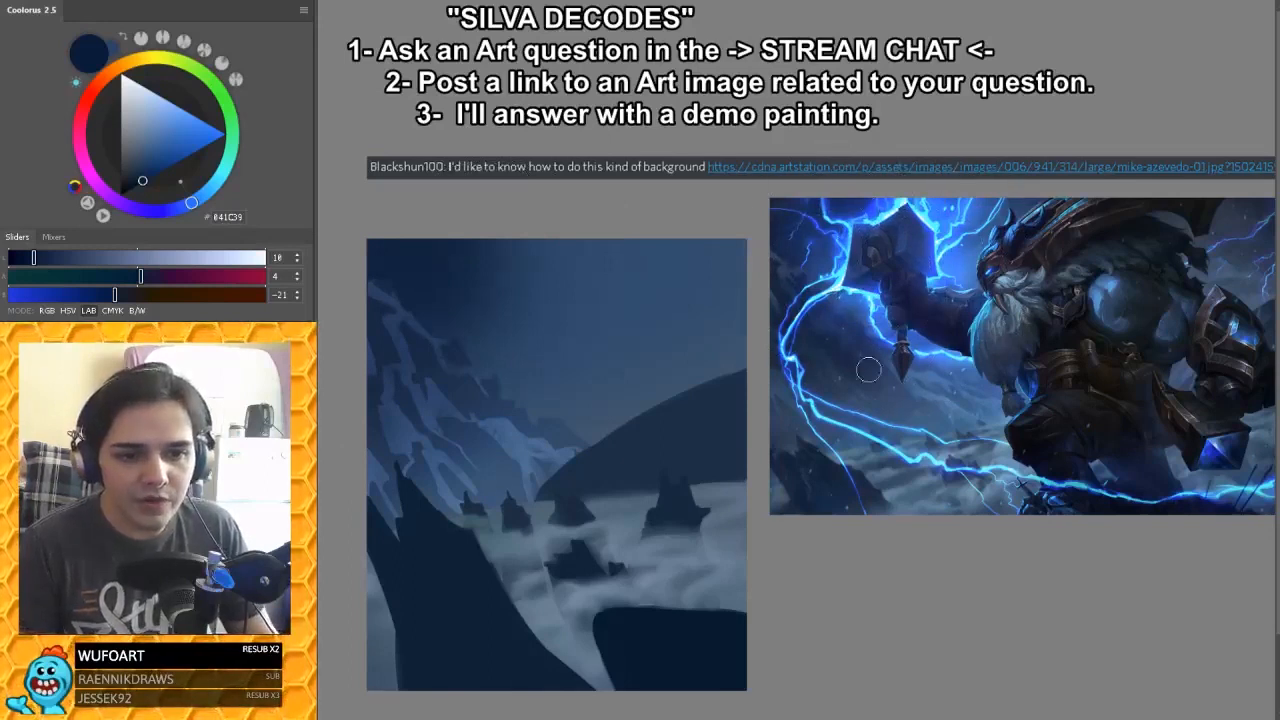
pyautogui.press(']')
pyautogui.press(']')
pyautogui.press(']')
pyautogui.press(']')
pyautogui.press(']')
pyautogui.press(']')
pyautogui.click(541, 254)
pyautogui.hotkey('ctrl', 'z')
pyautogui.press('[')
pyautogui.press('[')
pyautogui.press(']')
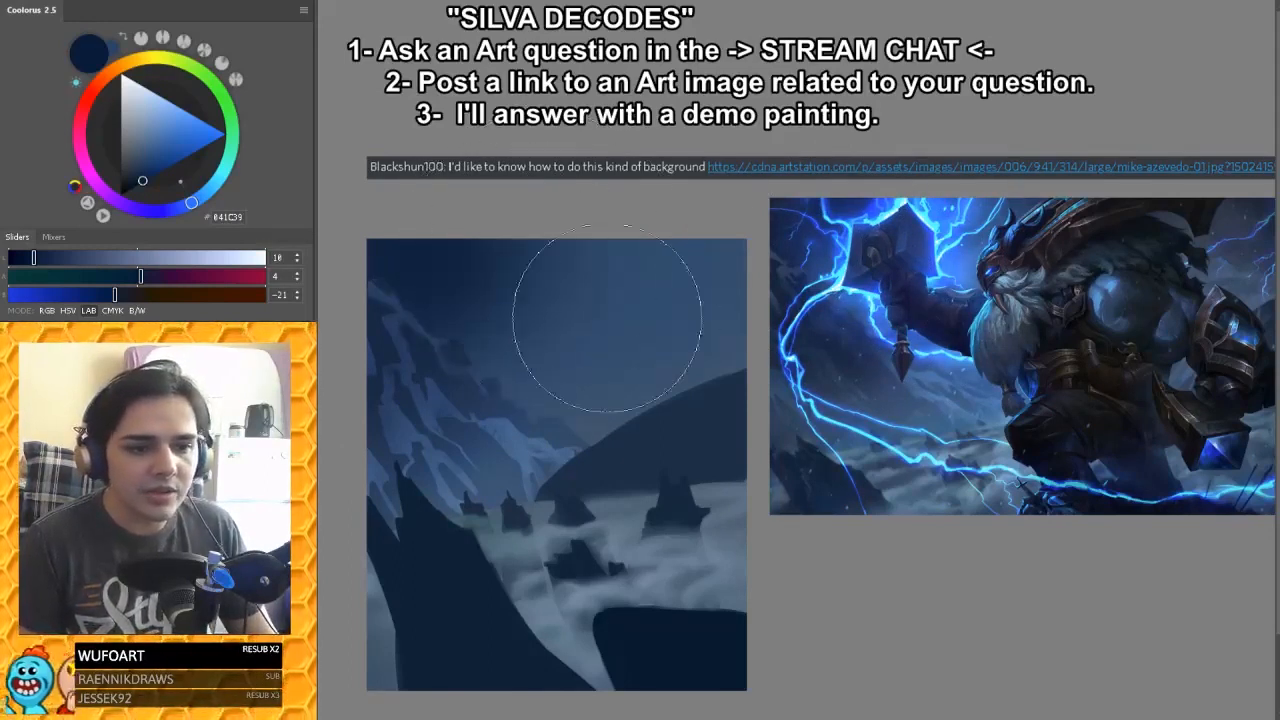
# Step: Glow the middle of the sky with brighter blue #3A689E, sample #2F5683 from it and haze over the left mountain
pyautogui.click(161, 143)
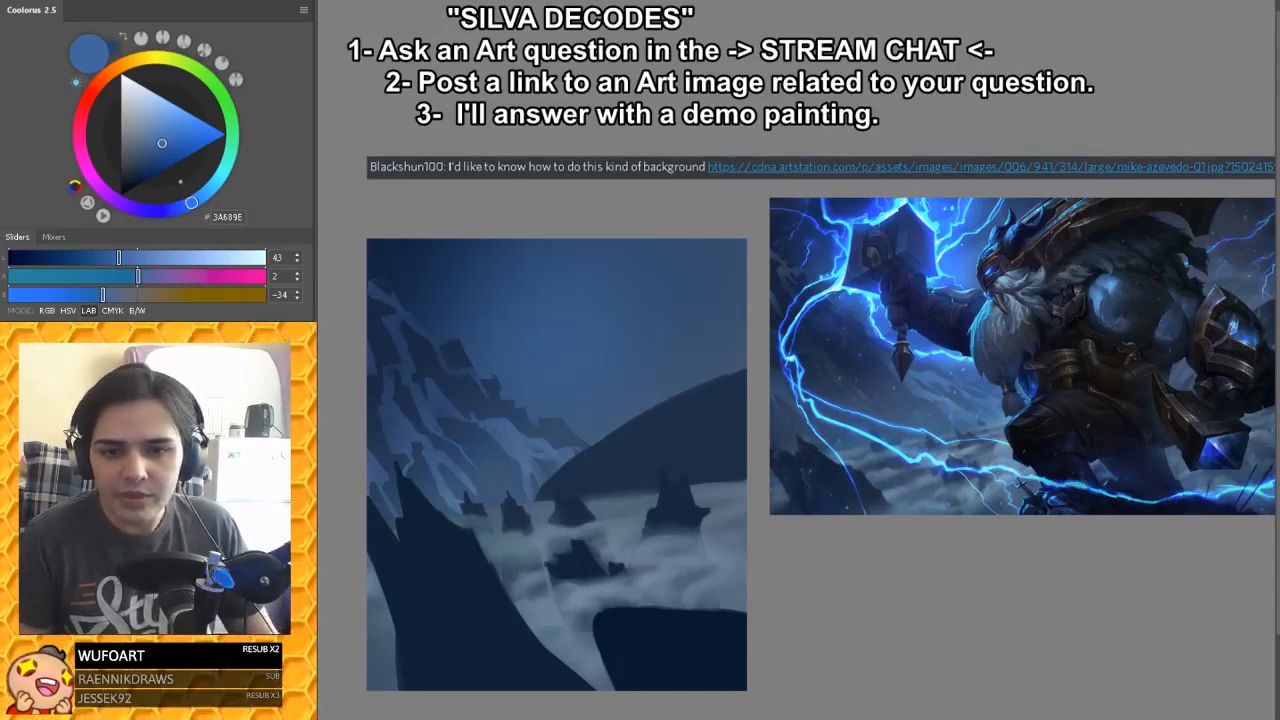
pyautogui.press('[')
pyautogui.moveTo(486, 357); pyautogui.dragTo(474, 340)
pyautogui.hotkey('ctrl', 'z')
pyautogui.keyDown('alt'); pyautogui.click(484, 335); pyautogui.keyUp('alt')
pyautogui.press('[')
pyautogui.press('[')
pyautogui.press(']')
pyautogui.press(']')
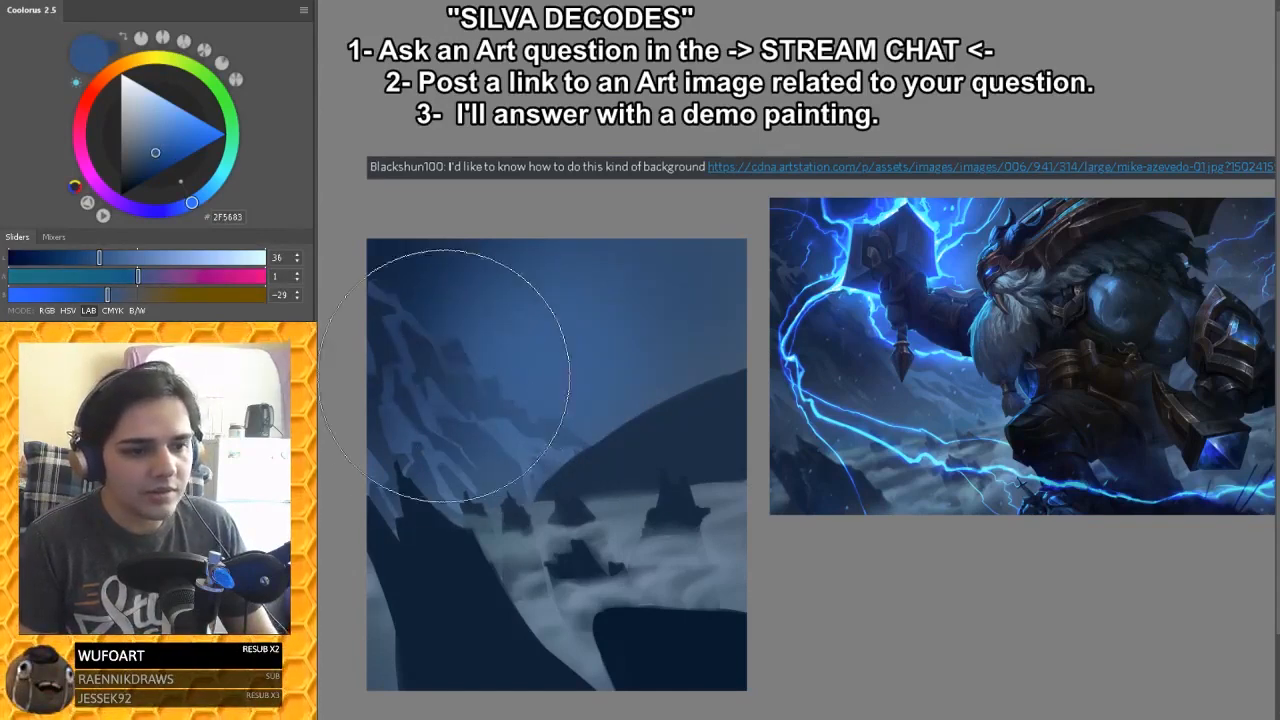
# Step: Undo the trial strokes in the mountain's sampled blue and shade its left slopes softly with dark navy #0F1D32
pyautogui.keyDown('alt'); pyautogui.click(434, 356); pyautogui.keyUp('alt')
pyautogui.press('[')
pyautogui.moveTo(428, 350)
pyautogui.mouseDown()
pyautogui.moveTo(413, 338)
pyautogui.moveTo(398, 418)
pyautogui.moveTo(418, 424)
pyautogui.mouseUp()
pyautogui.press('[')
pyautogui.hotkey('ctrl', 'alt', 'z')
pyautogui.hotkey('ctrl', 'alt', 'z')
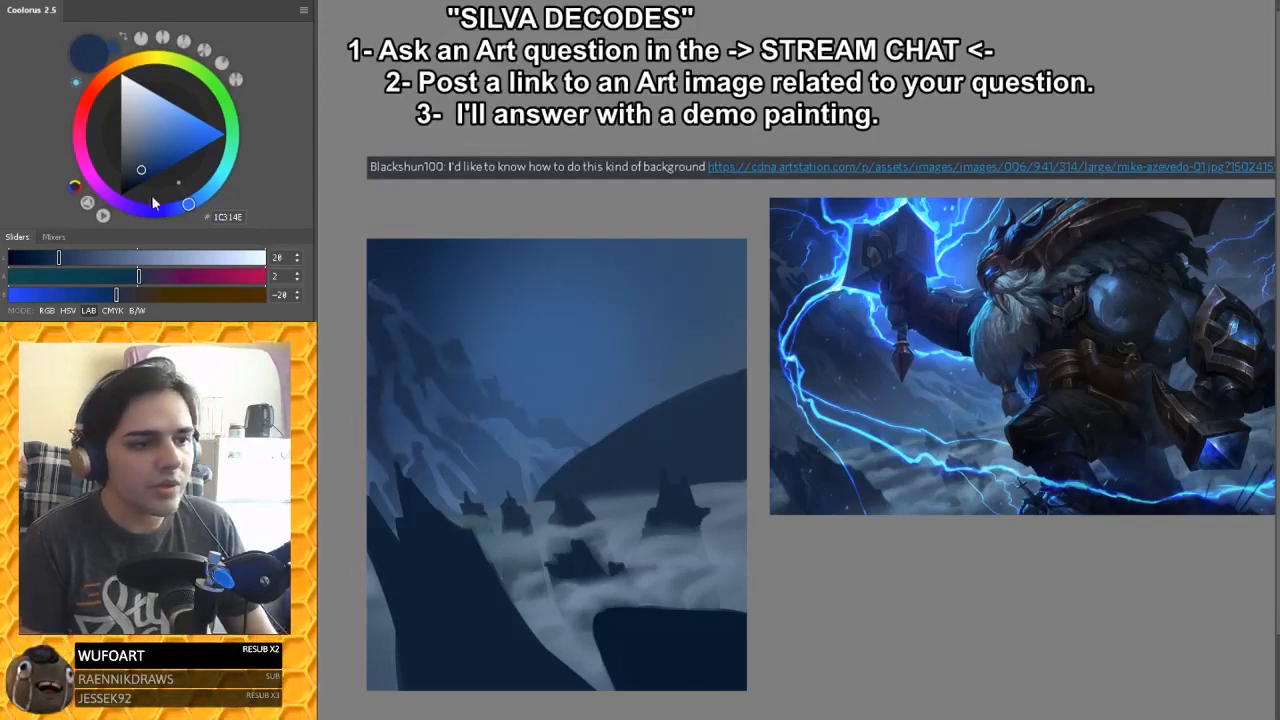
pyautogui.click(135, 180)
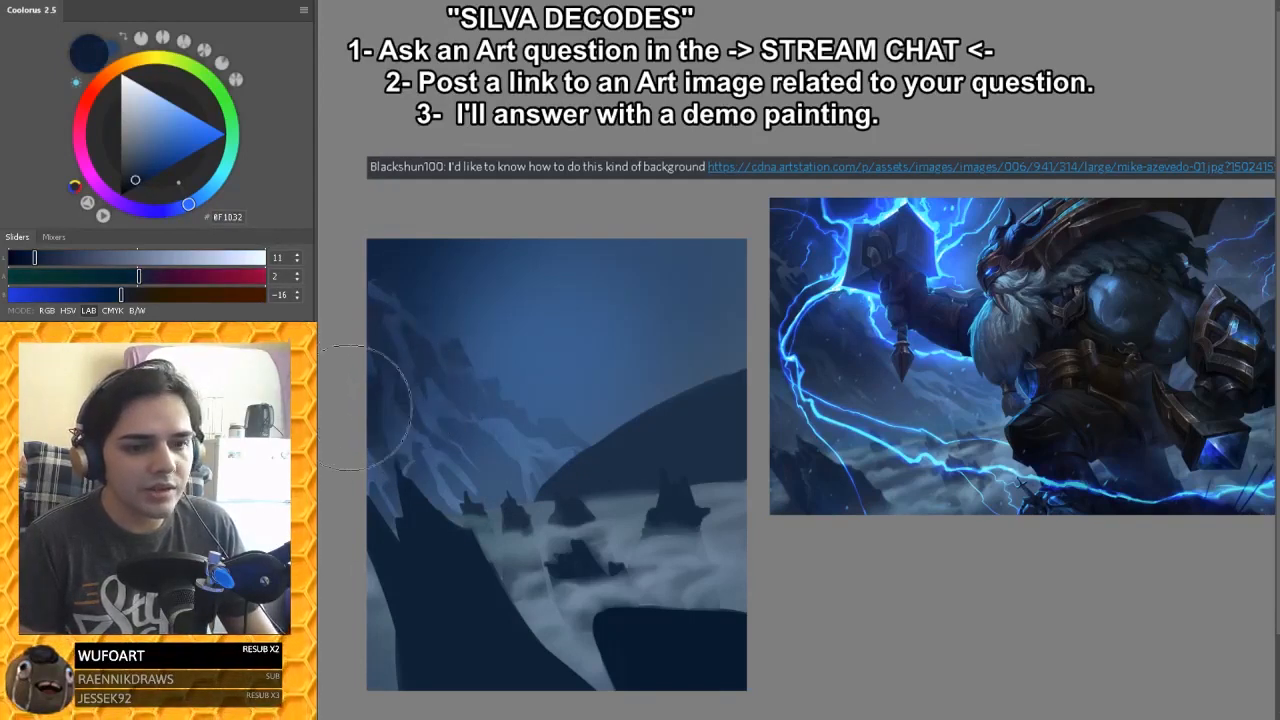
pyautogui.moveTo(388, 396); pyautogui.dragTo(446, 426)
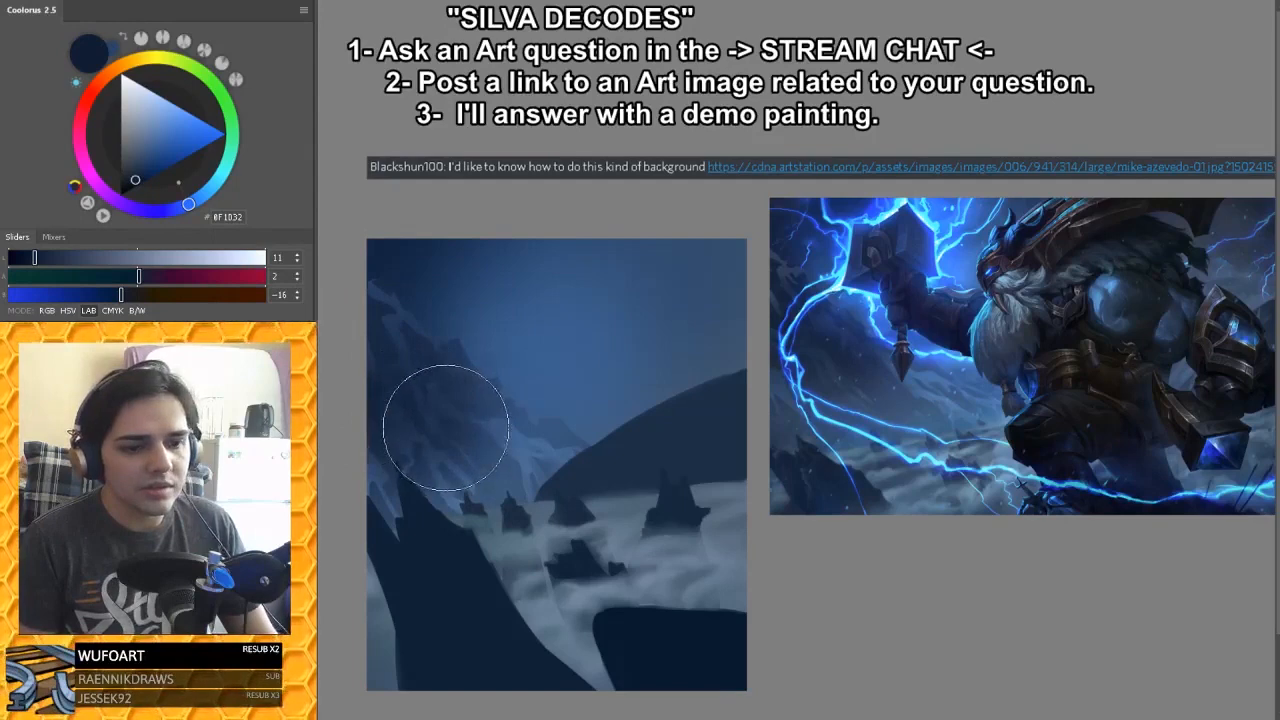
# Step: Shrink the soft brush and haze the left mountain's lower slope with blues sampled from it, including #375577
pyautogui.keyDown('alt'); pyautogui.click(471, 448); pyautogui.keyUp('alt')
pyautogui.press('[')
pyautogui.press('[')
pyautogui.press('[')
pyautogui.press('[')
pyautogui.press('[')
pyautogui.moveTo(465, 477); pyautogui.dragTo(457, 491)
pyautogui.keyDown('alt'); pyautogui.click(516, 474); pyautogui.keyUp('alt')
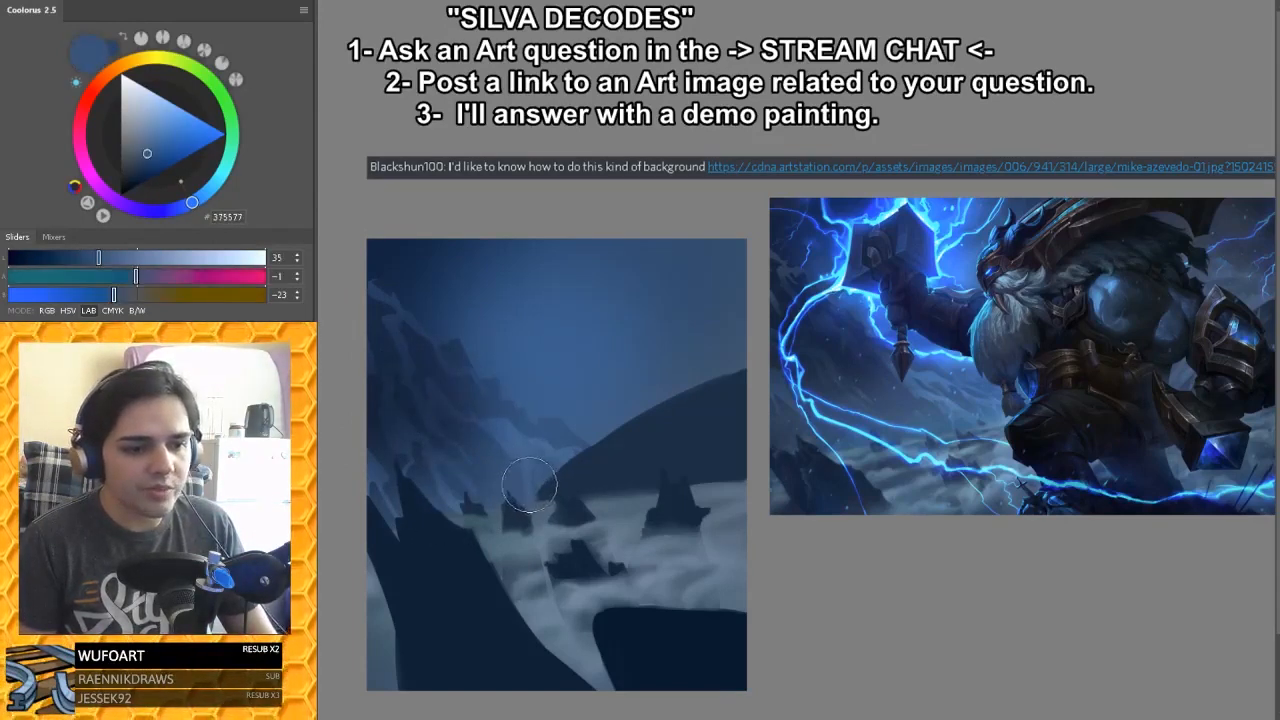
# Step: Shade the left mountain's lower flank with sampled navy #182A42 and lighten its ridges with sampled blue #395F8B
pyautogui.keyDown('alt'); pyautogui.click(388, 441); pyautogui.keyUp('alt')
pyautogui.moveTo(408, 457); pyautogui.dragTo(410, 568)
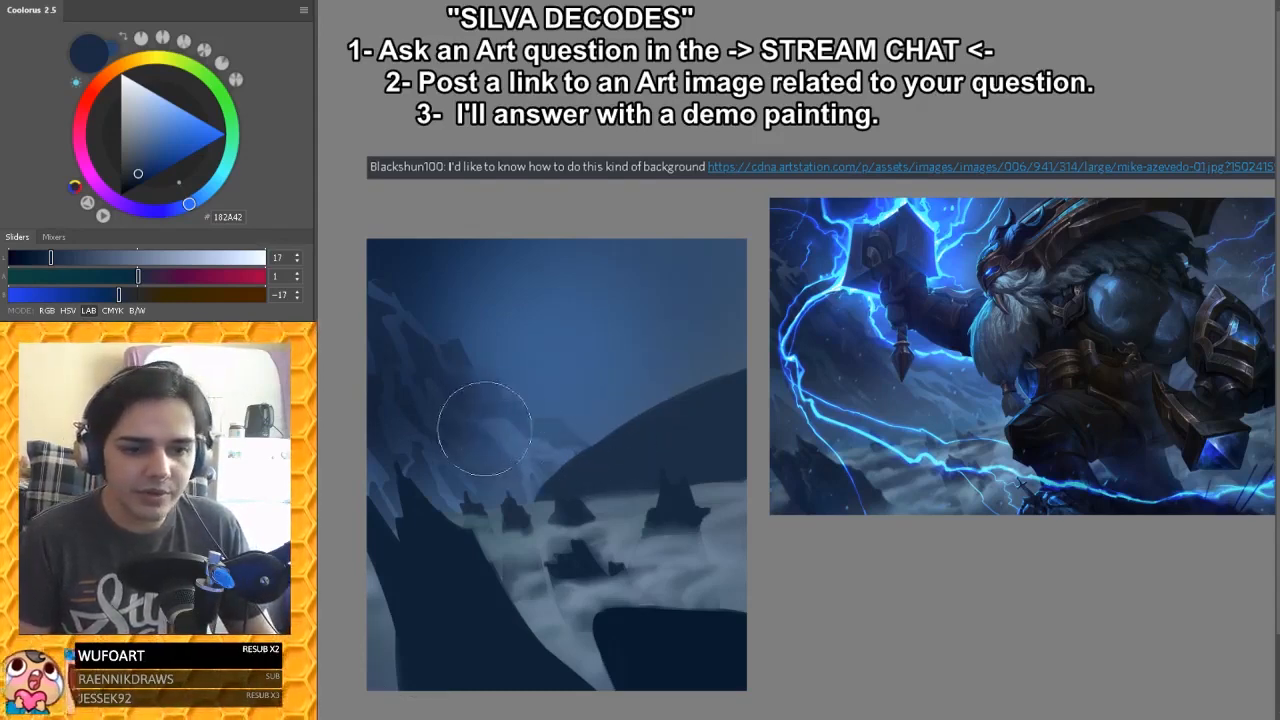
pyautogui.keyDown('alt'); pyautogui.click(503, 455); pyautogui.keyUp('alt')
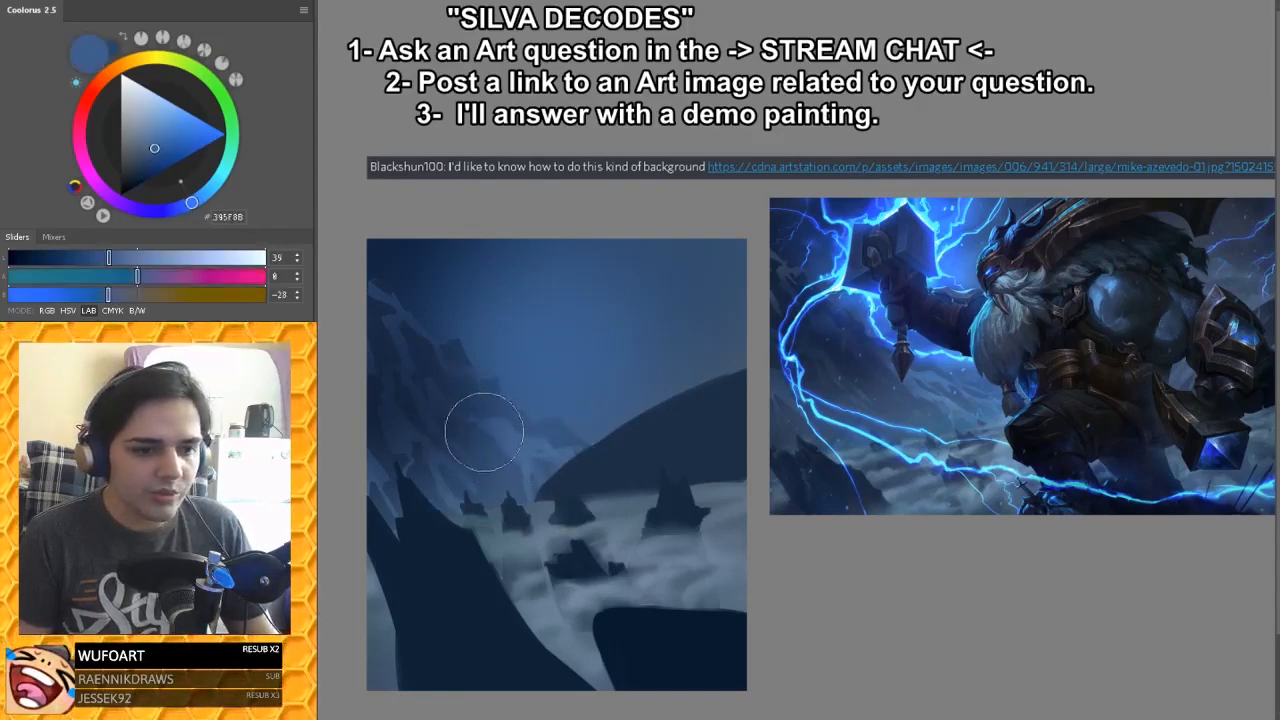
pyautogui.press('[')
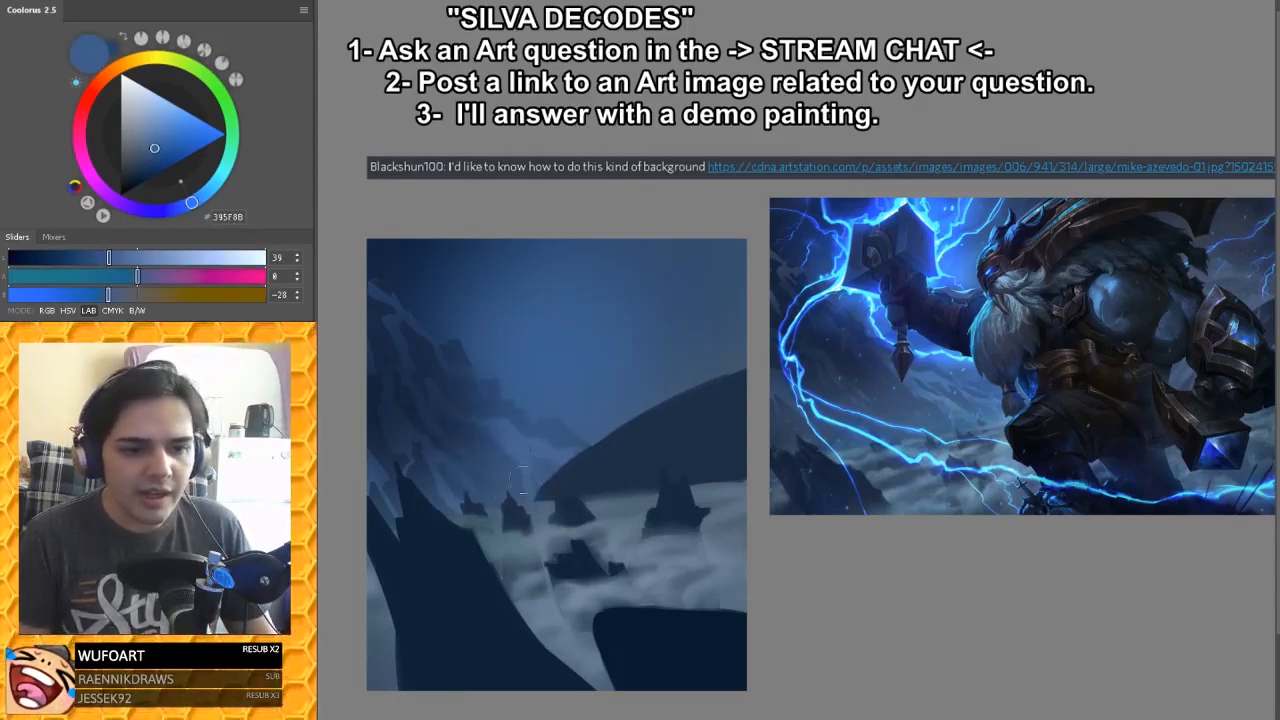
pyautogui.keyDown('alt'); pyautogui.click(411, 467); pyautogui.keyUp('alt')
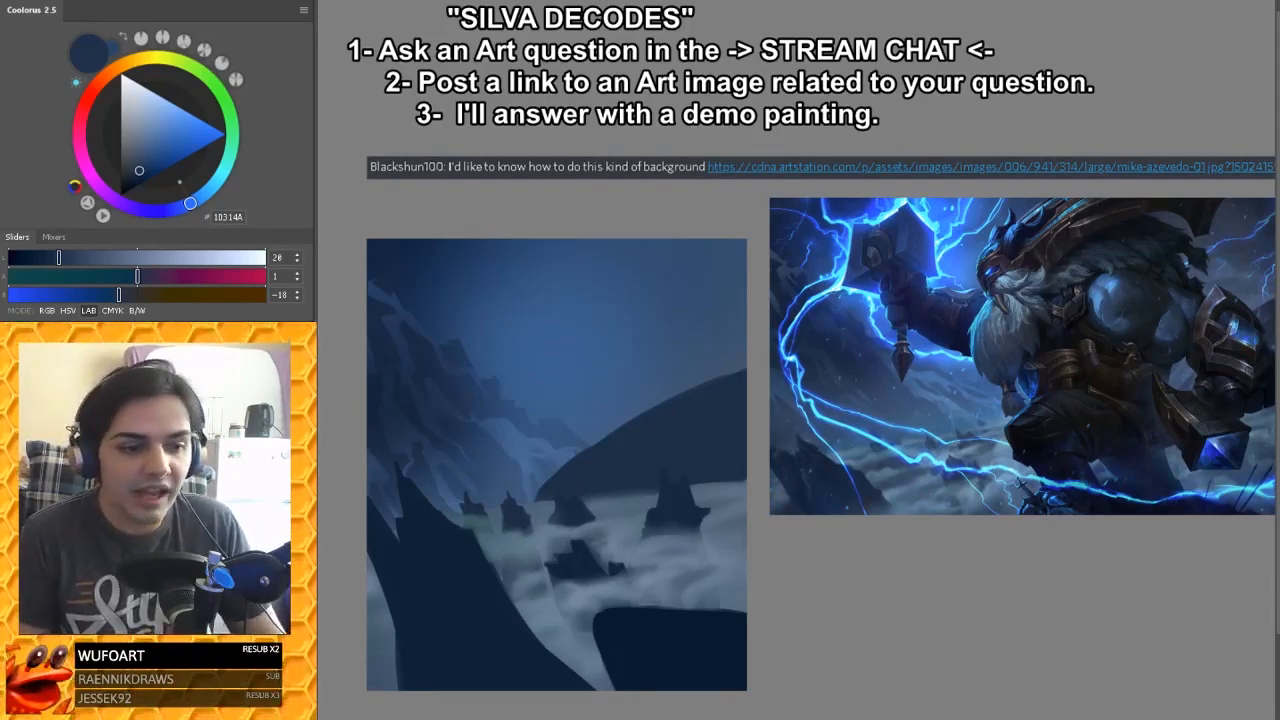
# Step: Choose the Hard Round Pressure Size brush and paint the first snow streaks on the right hill's lower slope in blue #375476
pyautogui.rightClick(606, 428)
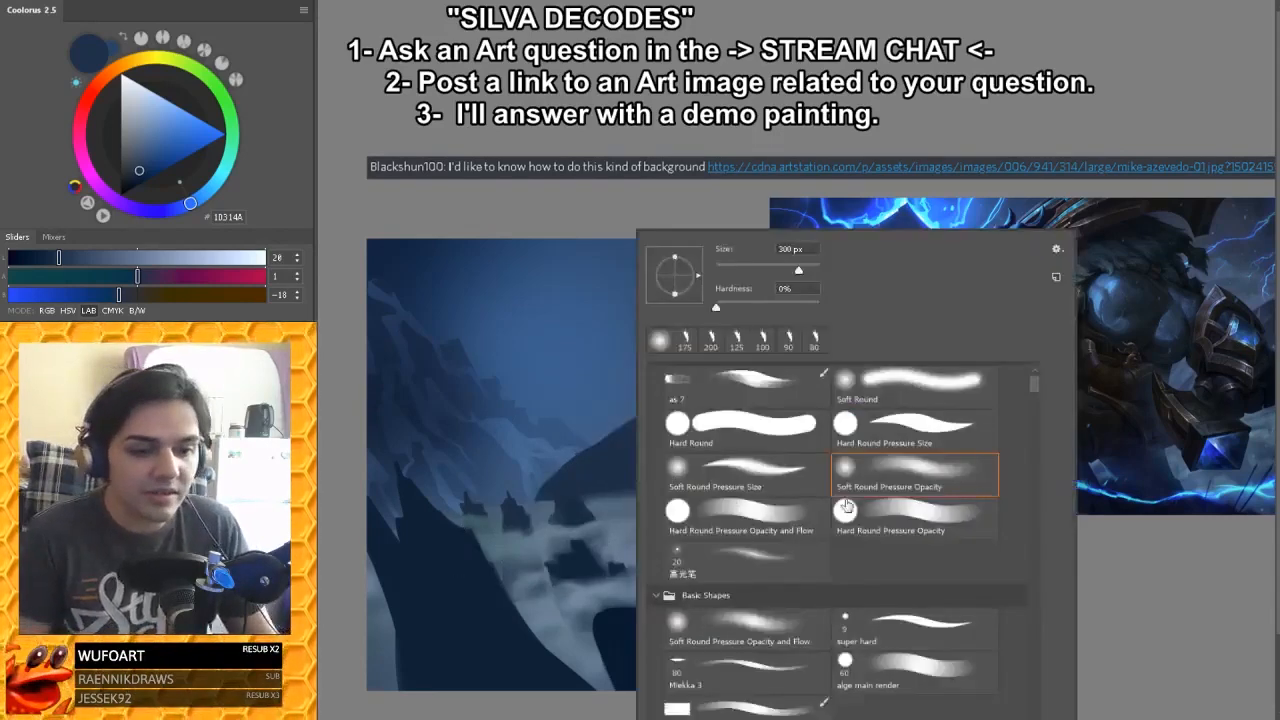
pyautogui.click(926, 98)
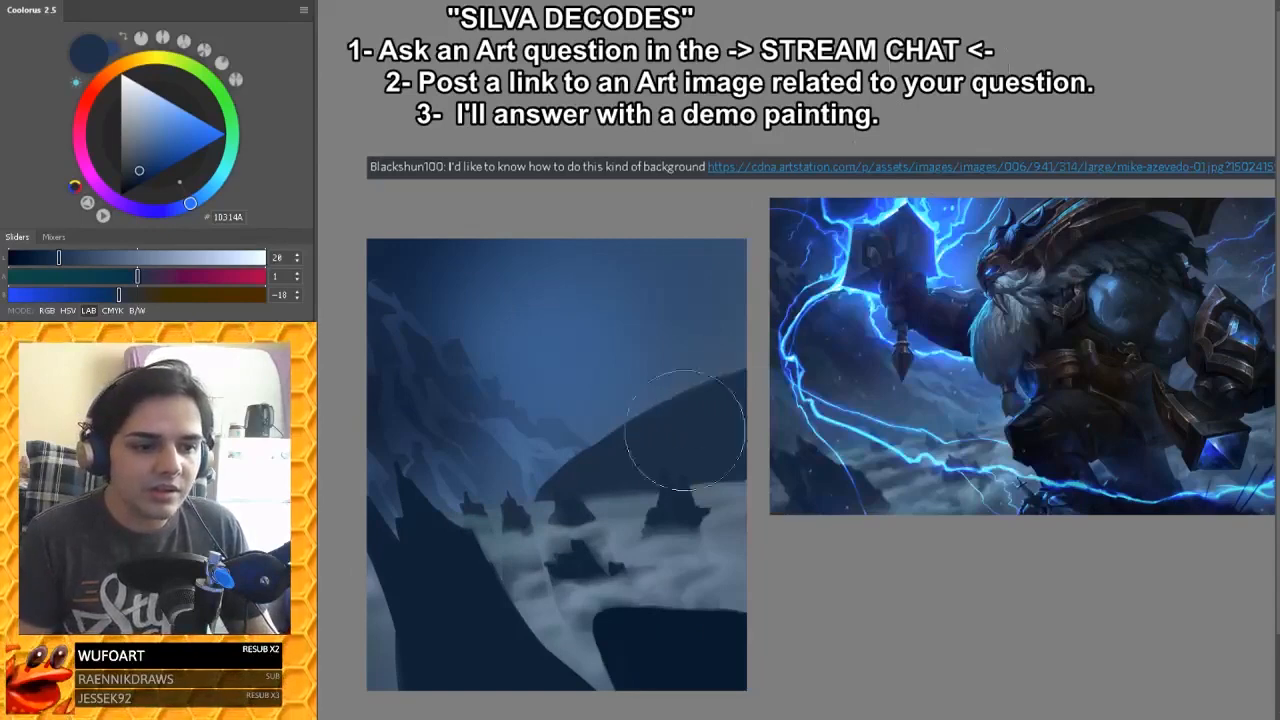
pyautogui.keyDown('alt'); pyautogui.click(639, 421); pyautogui.keyUp('alt')
pyautogui.click(95, 258)
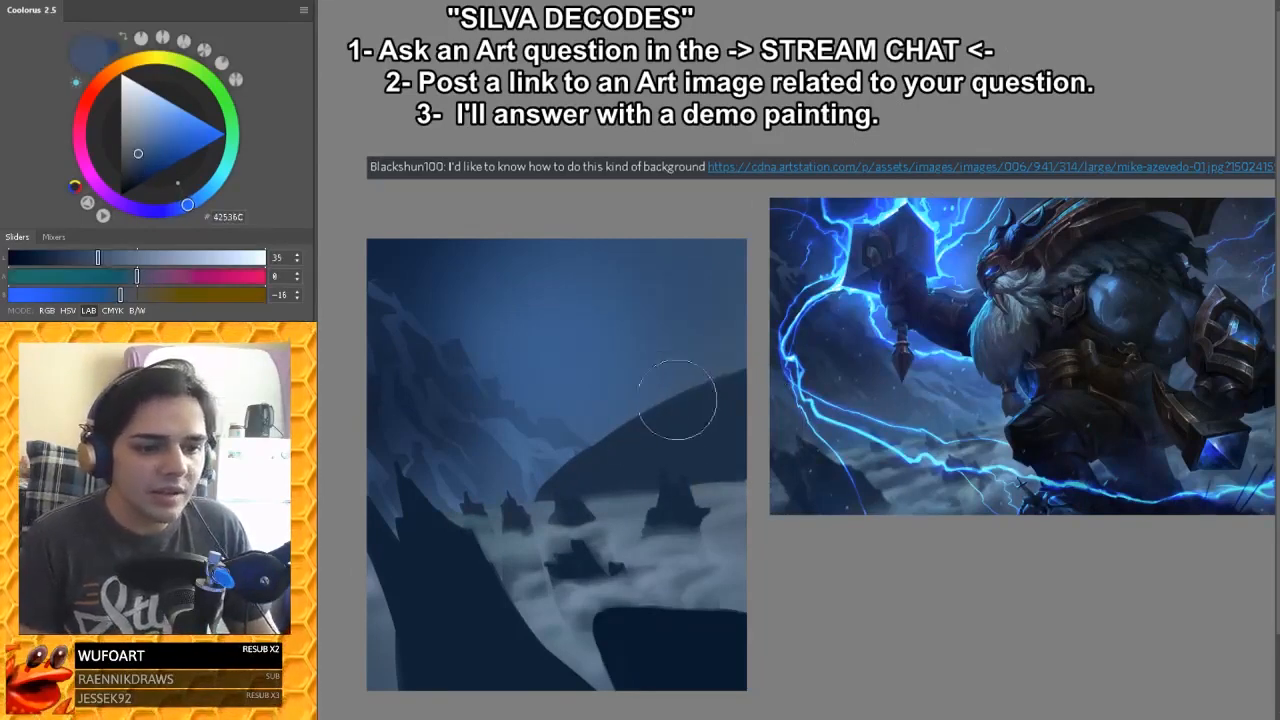
pyautogui.moveTo(116, 294); pyautogui.dragTo(111, 294)
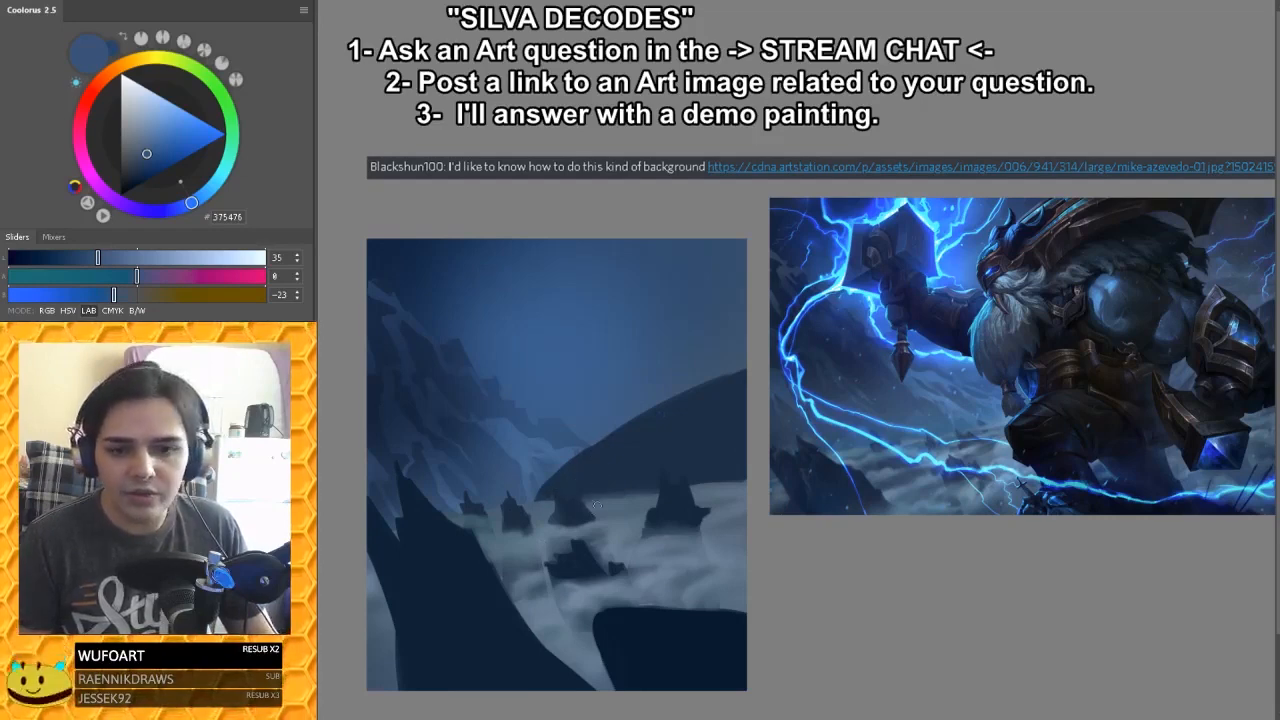
pyautogui.moveTo(603, 490)
pyautogui.mouseDown()
pyautogui.moveTo(672, 405)
pyautogui.moveTo(598, 468)
pyautogui.mouseUp()
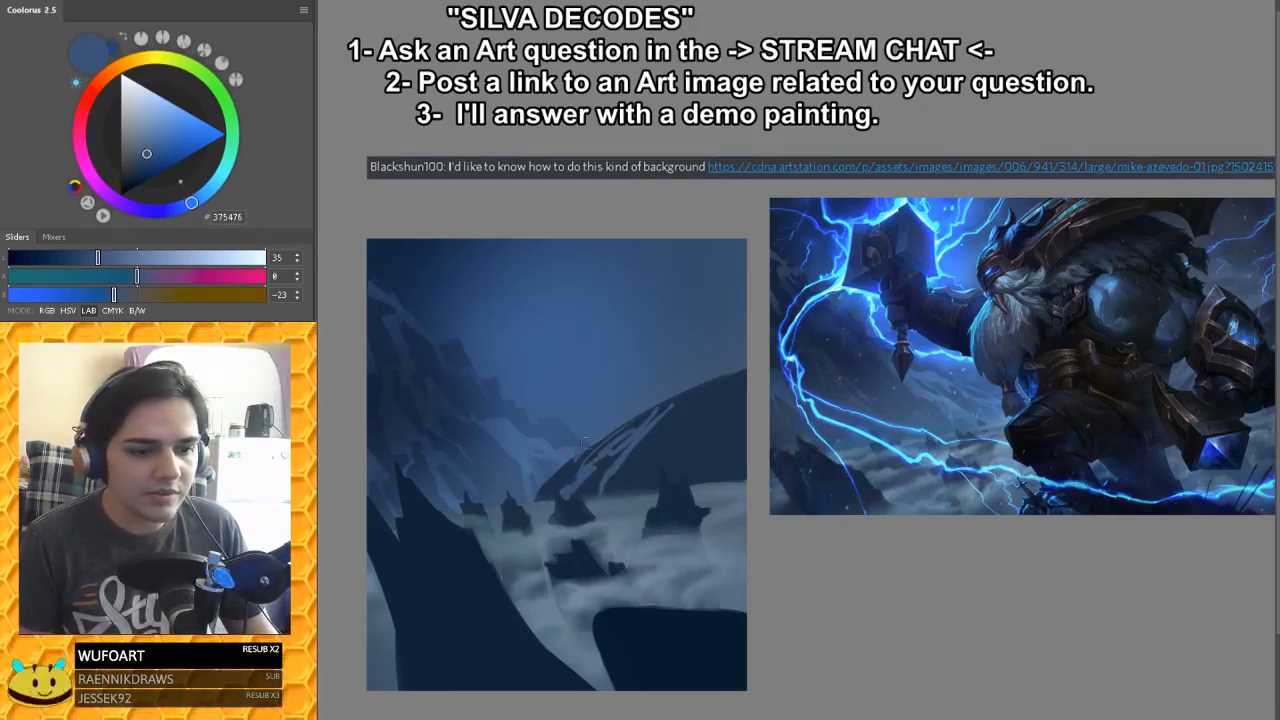
# Step: Extend the snow streaks across the right hill up to its crest, undoing the strokes that do not fit
pyautogui.moveTo(742, 380)
pyautogui.mouseDown()
pyautogui.moveTo(694, 463)
pyautogui.moveTo(709, 441)
pyautogui.moveTo(640, 489)
pyautogui.mouseUp()
pyautogui.moveTo(697, 403)
pyautogui.mouseDown()
pyautogui.moveTo(693, 442)
pyautogui.moveTo(642, 441)
pyautogui.mouseUp()
pyautogui.hotkey('ctrl', 'z')
pyautogui.moveTo(700, 400)
pyautogui.mouseDown()
pyautogui.moveTo(635, 444)
pyautogui.moveTo(689, 441)
pyautogui.moveTo(640, 441)
pyautogui.moveTo(700, 433)
pyautogui.mouseUp()
pyautogui.hotkey('ctrl', 'z')
pyautogui.moveTo(738, 379); pyautogui.dragTo(705, 420)
pyautogui.moveTo(708, 406); pyautogui.dragTo(652, 475)
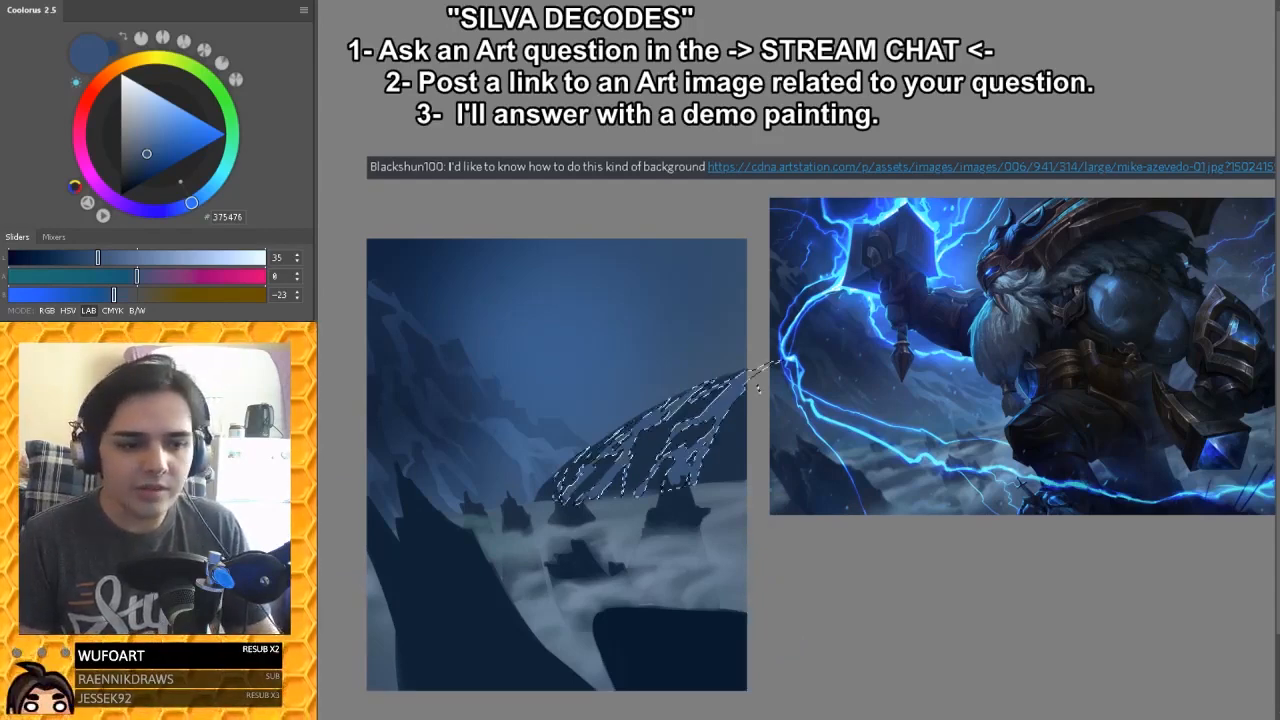
# Step: Hide the selection edges and refine the right hill's snow with the 175 px textured brush and sampled navy #1C2F45
pyautogui.hotkey('ctrl', 'h')
pyautogui.rightClick(625, 425)
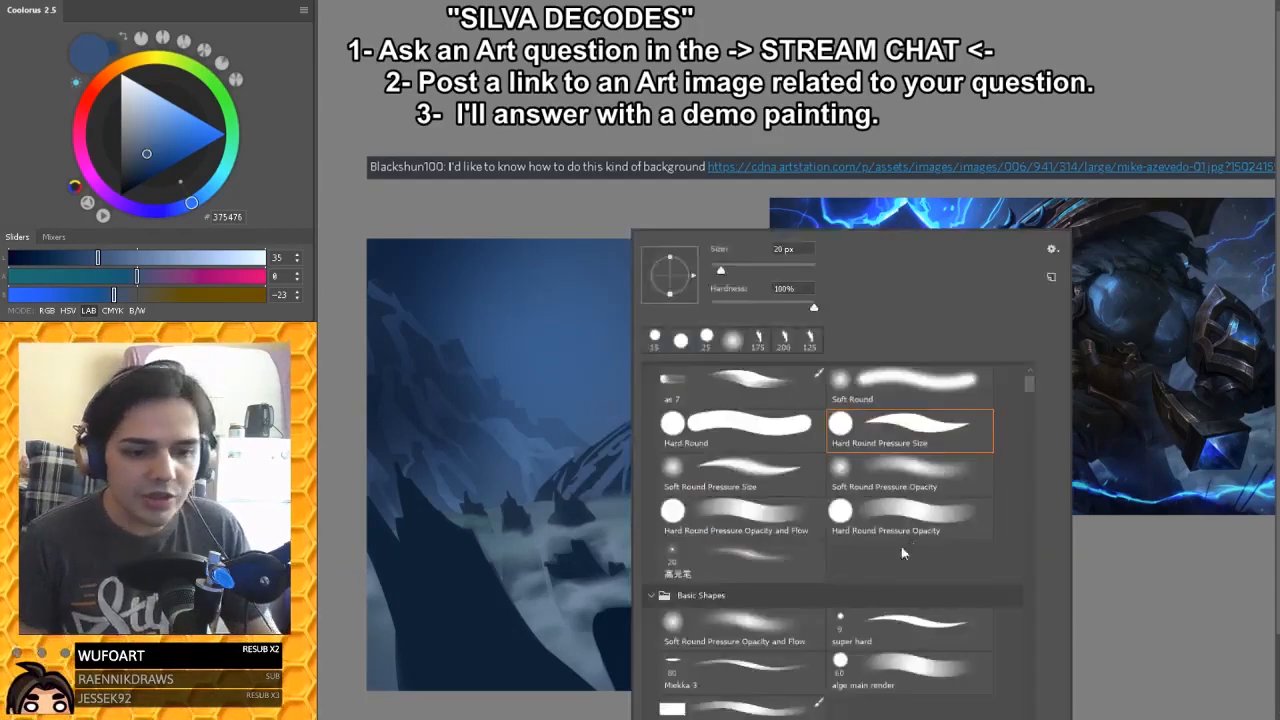
pyautogui.click(748, 345)
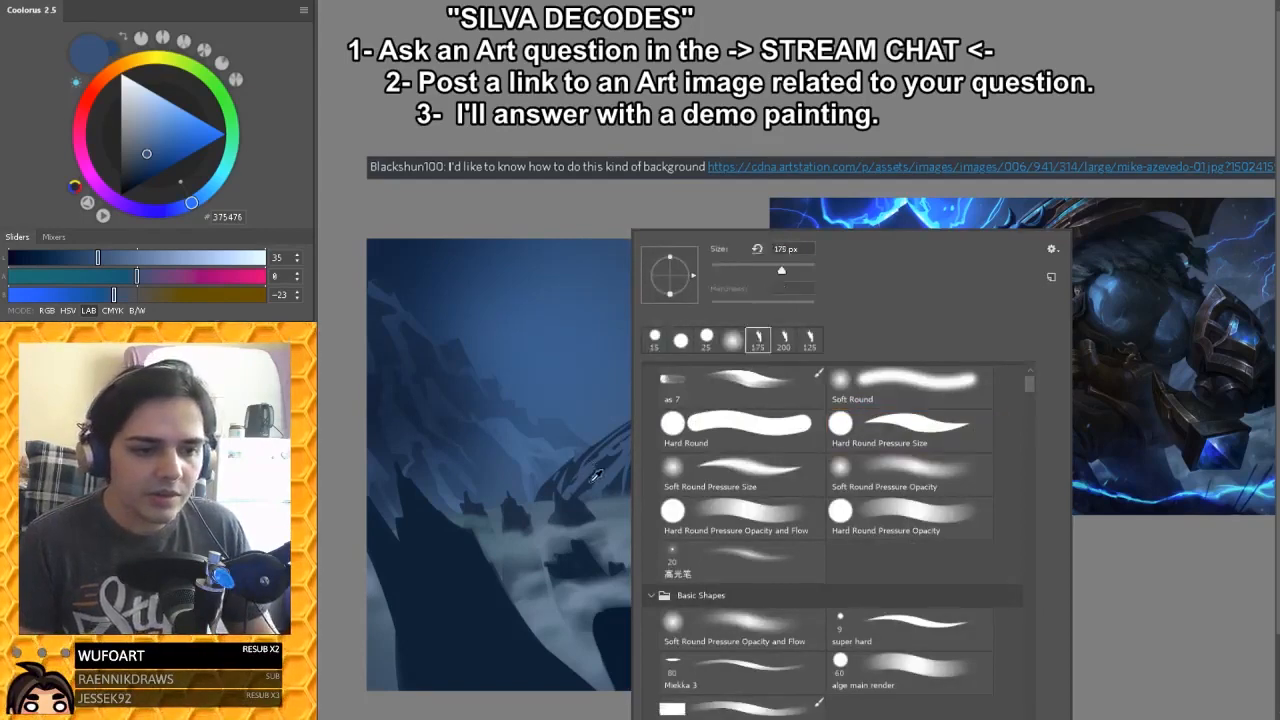
pyautogui.keyDown('alt'); pyautogui.click(597, 478); pyautogui.keyUp('alt')
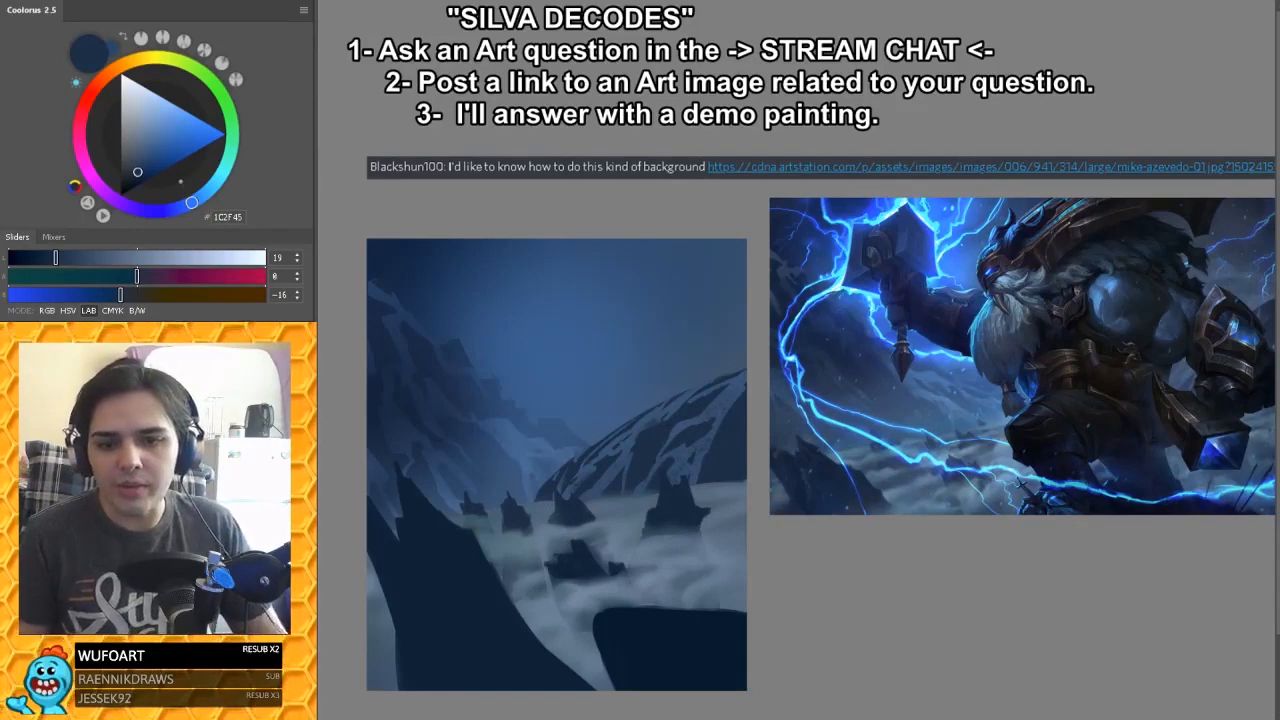
# Step: Clear the selection and haze sampled sky blue #396190 over the right hill's snow with an enlarged Soft Round Pressure Opacity brush
pyautogui.rightClick(645, 490)
pyautogui.click(900, 470)
pyautogui.press('Return')
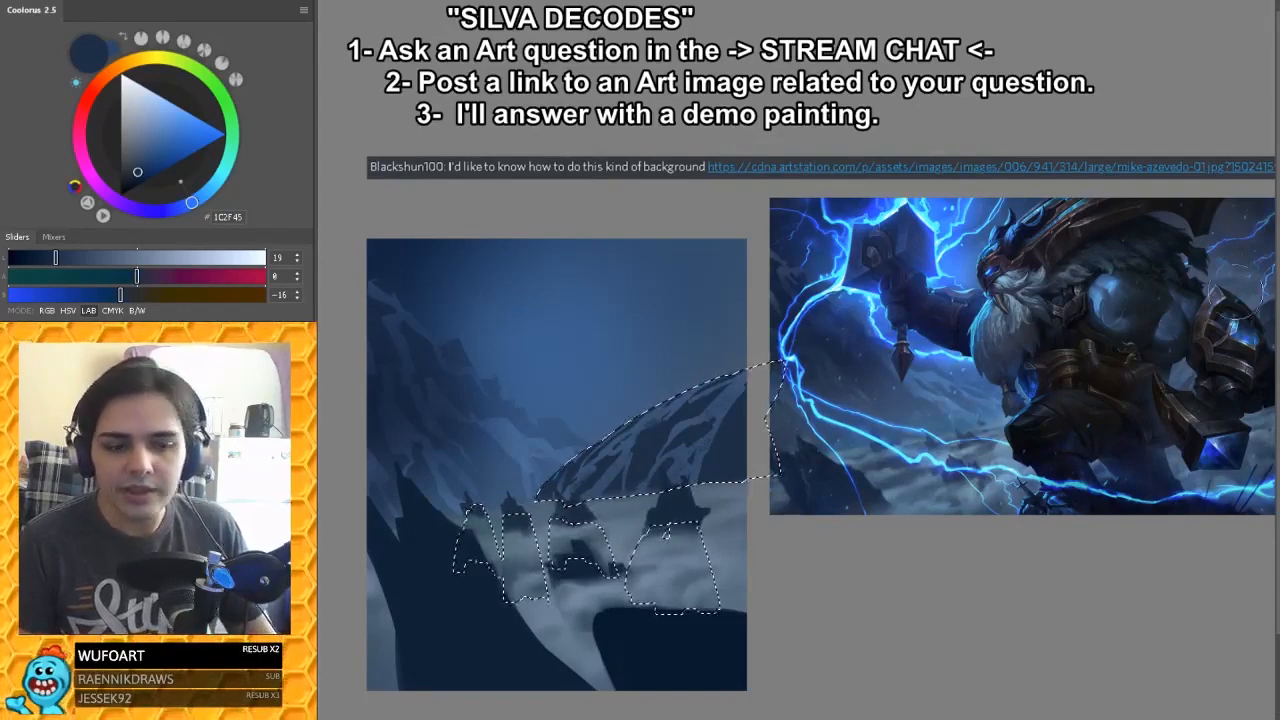
pyautogui.hotkey('ctrl', 'd')
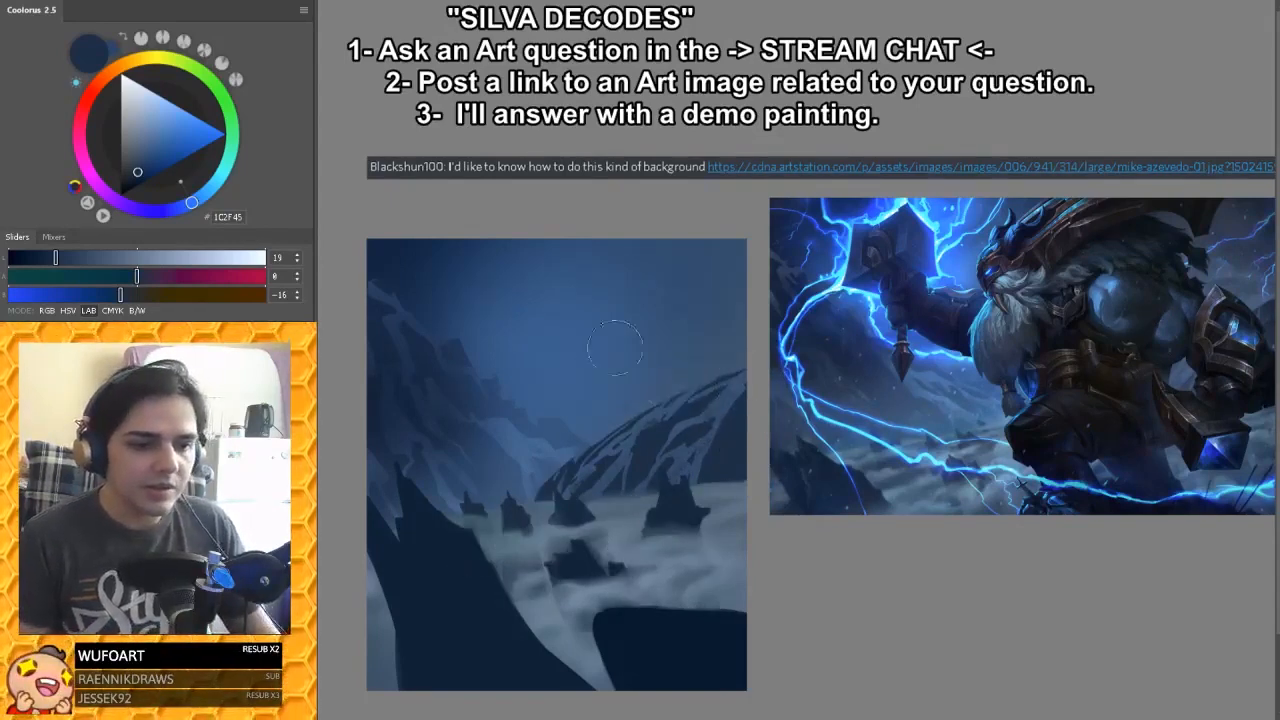
pyautogui.press(']')
pyautogui.press(']')
pyautogui.press(']')
pyautogui.press(']')
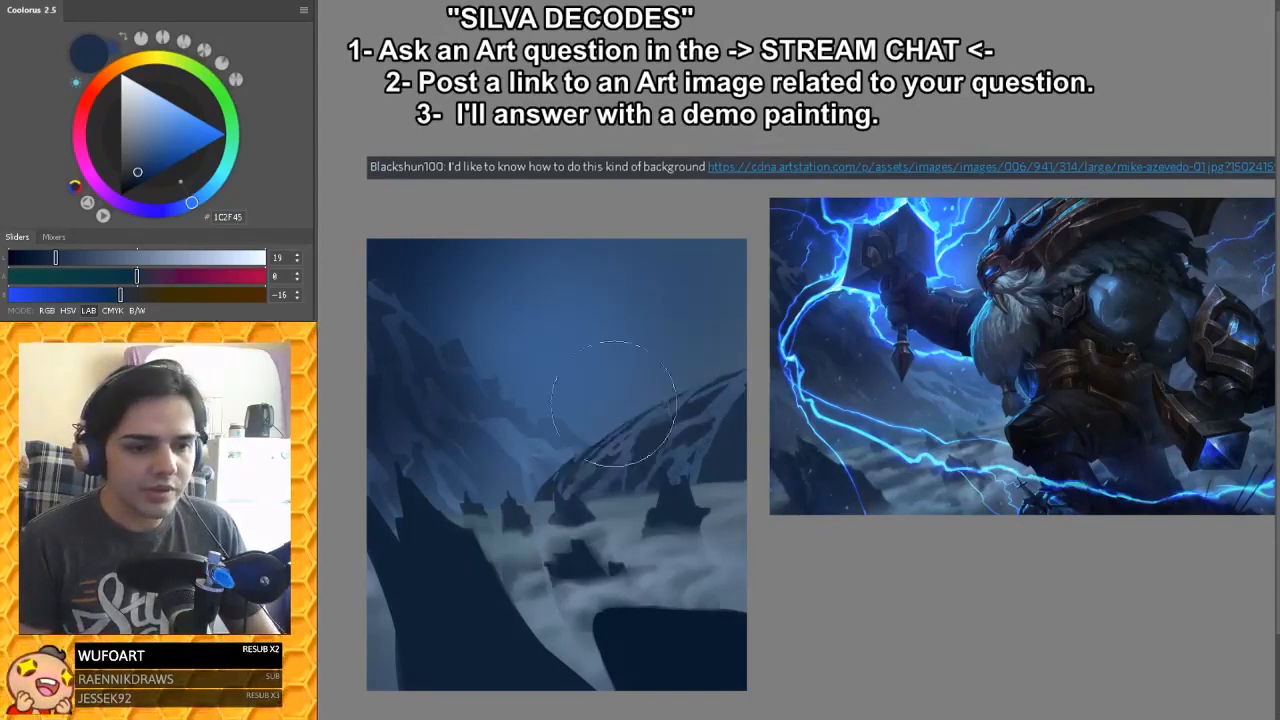
pyautogui.keyDown('alt'); pyautogui.click(580, 381); pyautogui.keyUp('alt')
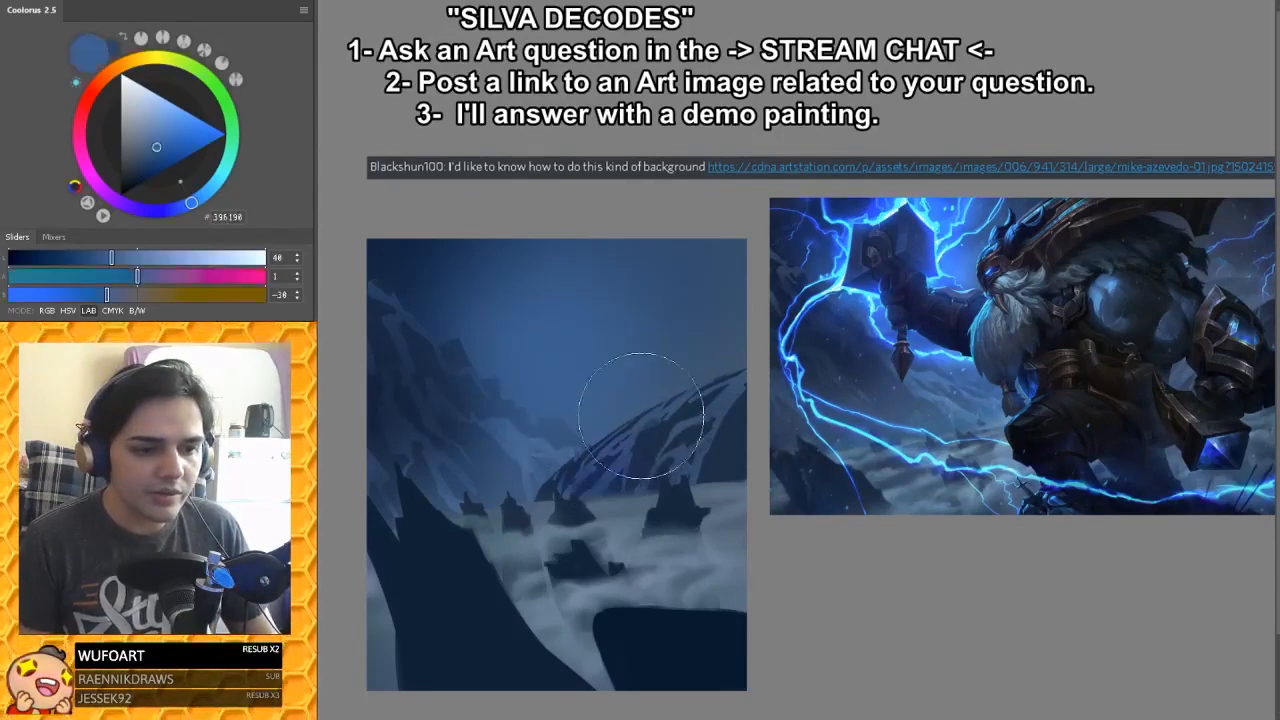
# Step: Set the paint to grey-blue #828D9A and softly brighten the snow on the right hill's lower slope
pyautogui.click(130, 126)
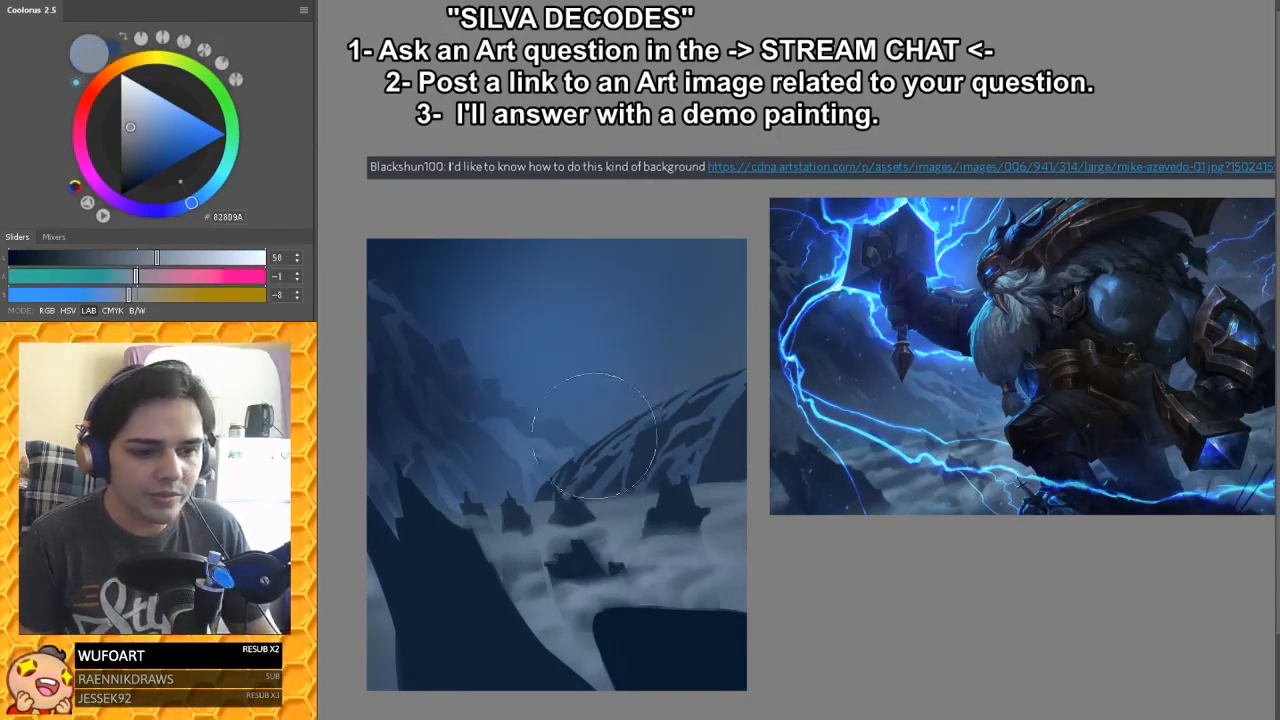
pyautogui.press(']')
pyautogui.press(']')
pyautogui.press(']')
pyautogui.press('[')
pyautogui.press('[')
pyautogui.press('[')
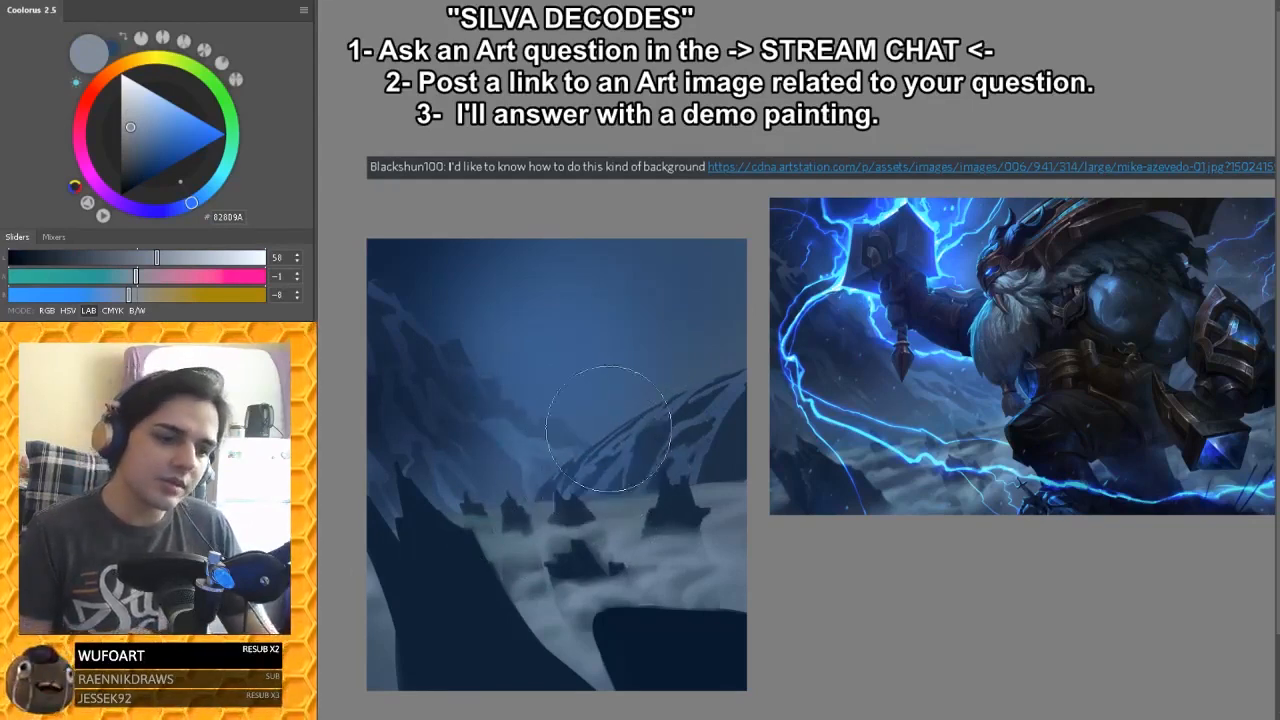
# Step: Change the paint to lighter grey-blue #8996A4 and add soft mist at the foot of the right hill
pyautogui.click(123, 120)
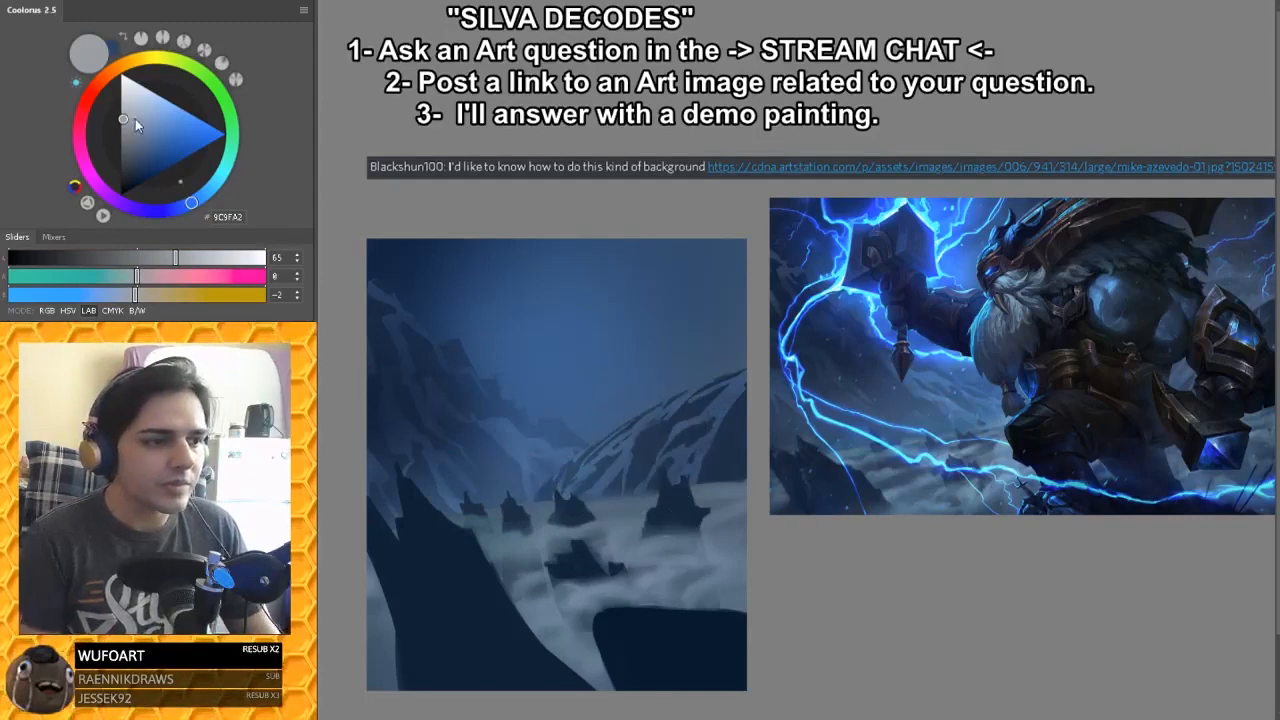
pyautogui.click(132, 122)
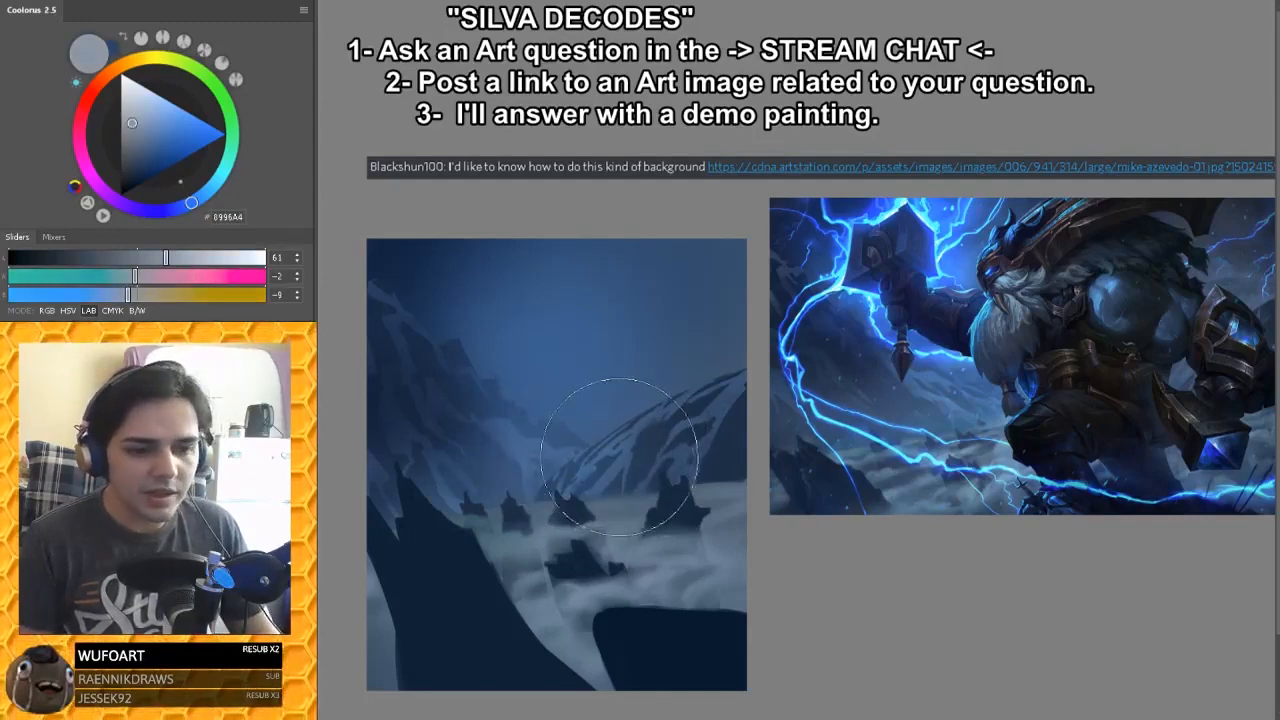
pyautogui.press(']')
pyautogui.press(']')
pyautogui.press(']')
pyautogui.press('[')
pyautogui.press('[')
pyautogui.press('[')
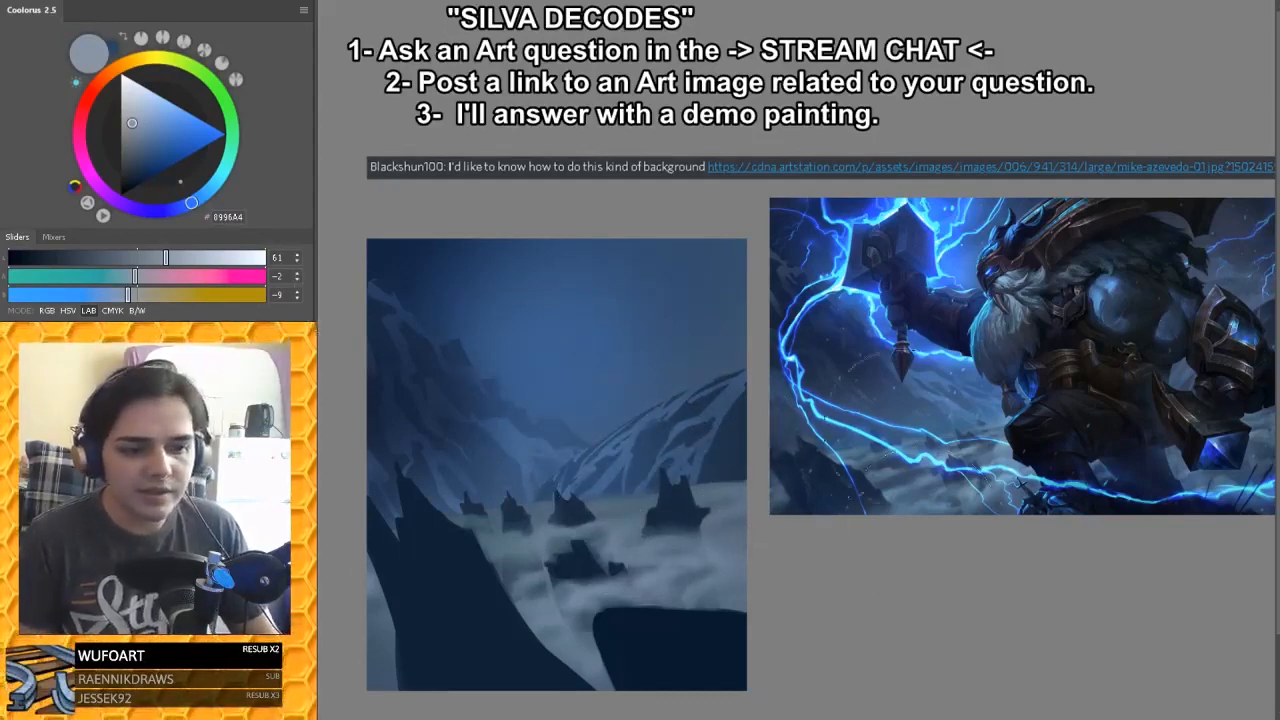
# Step: Check the painting's values in a grayscale preview and refine the mist between the two mountains with a smaller brush
pyautogui.hotkey('ctrl', 'y')
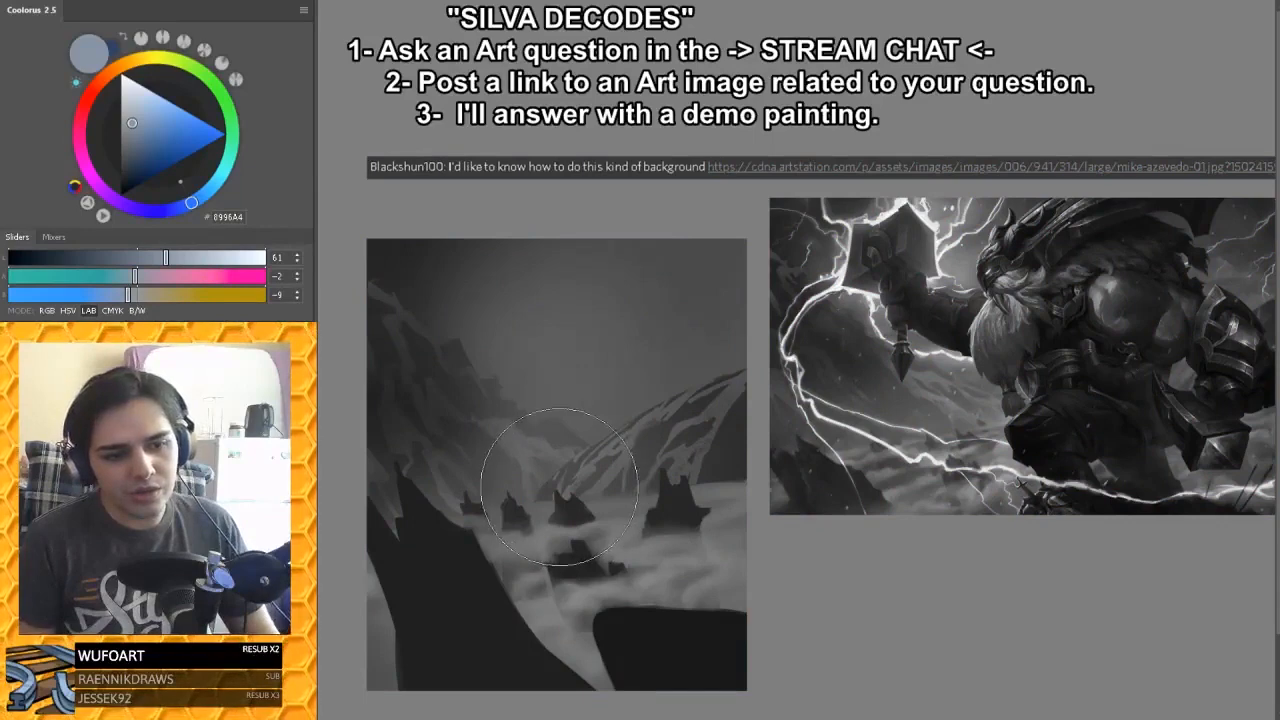
pyautogui.press('[')
pyautogui.press('[')
pyautogui.press('[')
pyautogui.press('[')
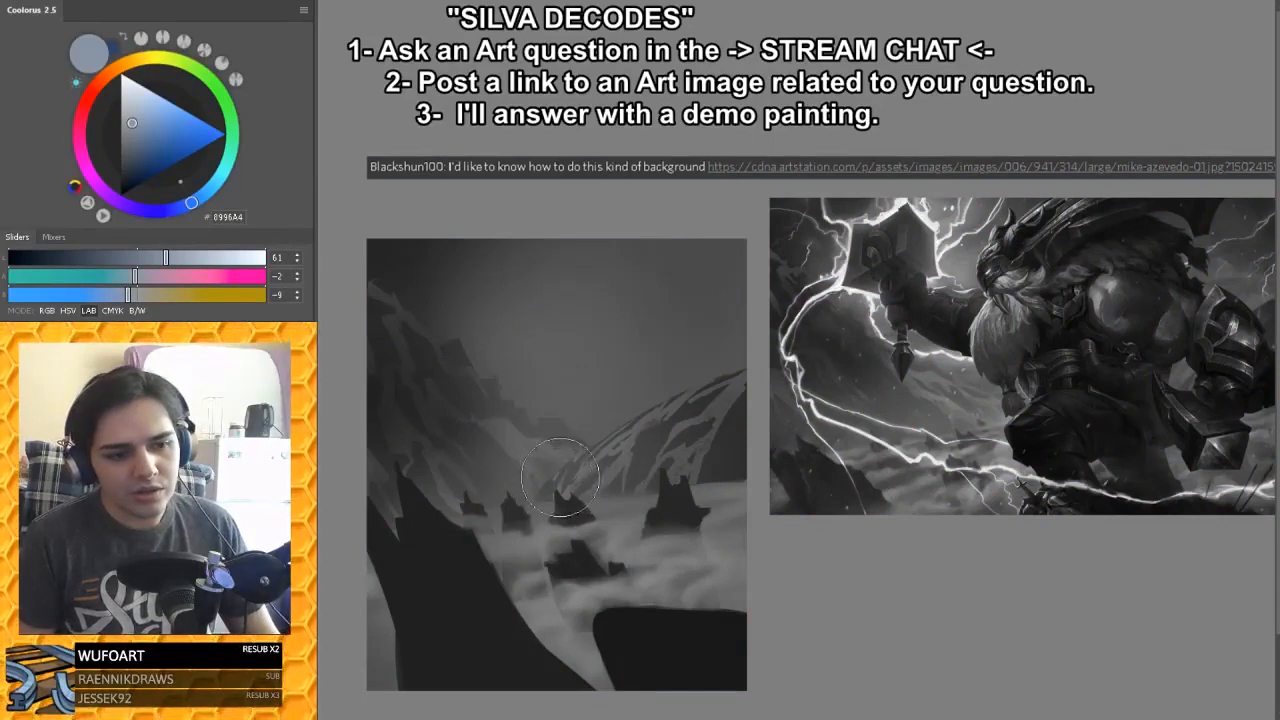
pyautogui.hotkey('ctrl', 'y')
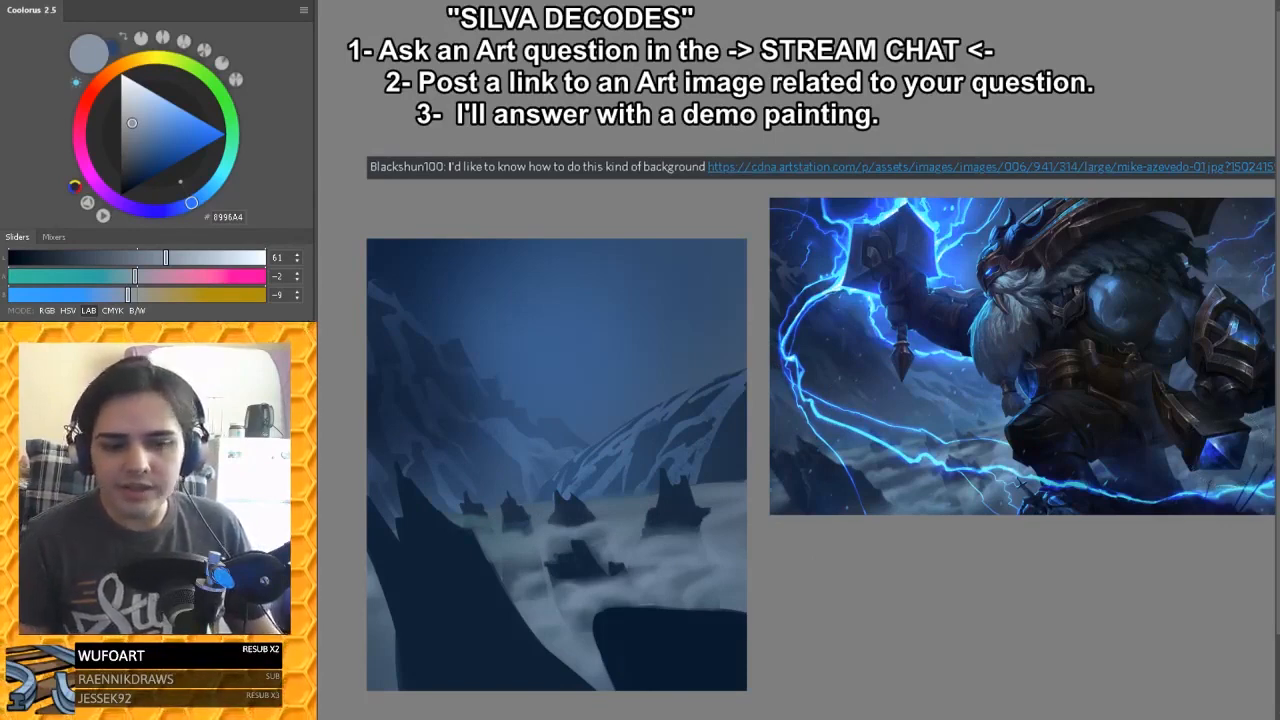
# Step: Haze the right hill's foot with sampled blue #34577F and mute its upper snow with #29486A, judging the values in grayscale
pyautogui.keyDown('alt'); pyautogui.click(572, 452); pyautogui.keyUp('alt')
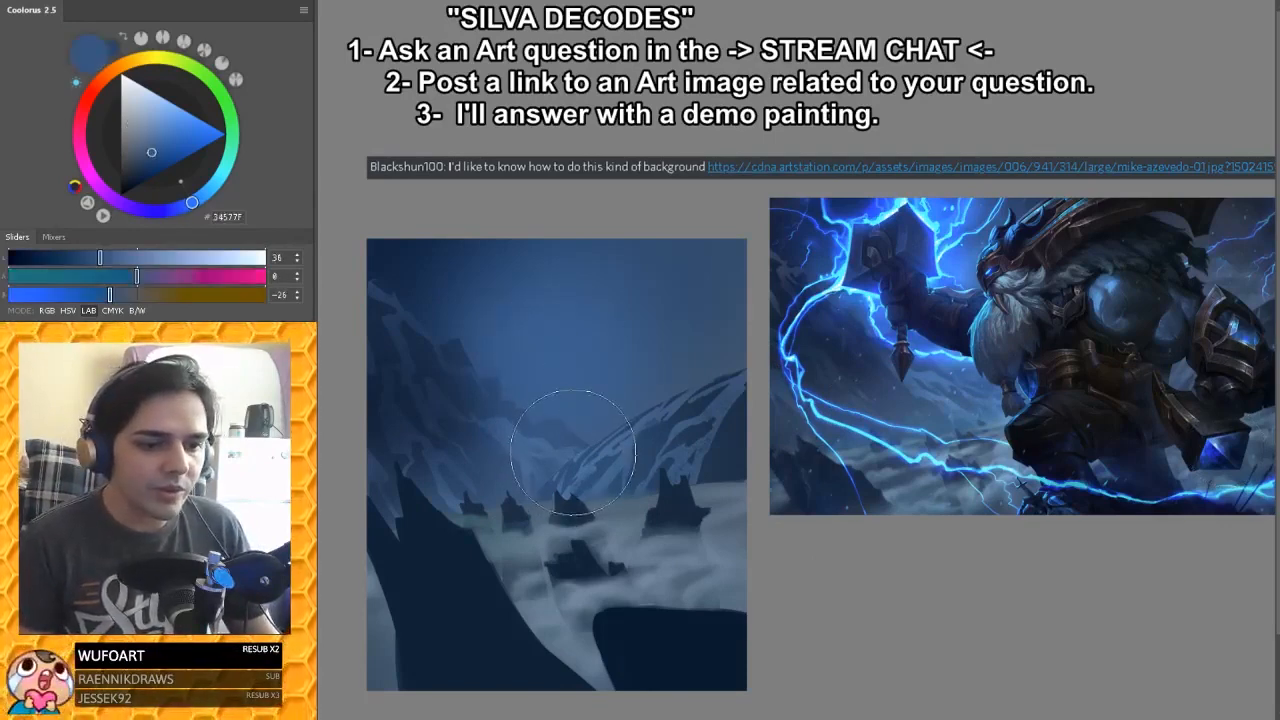
pyautogui.press('[')
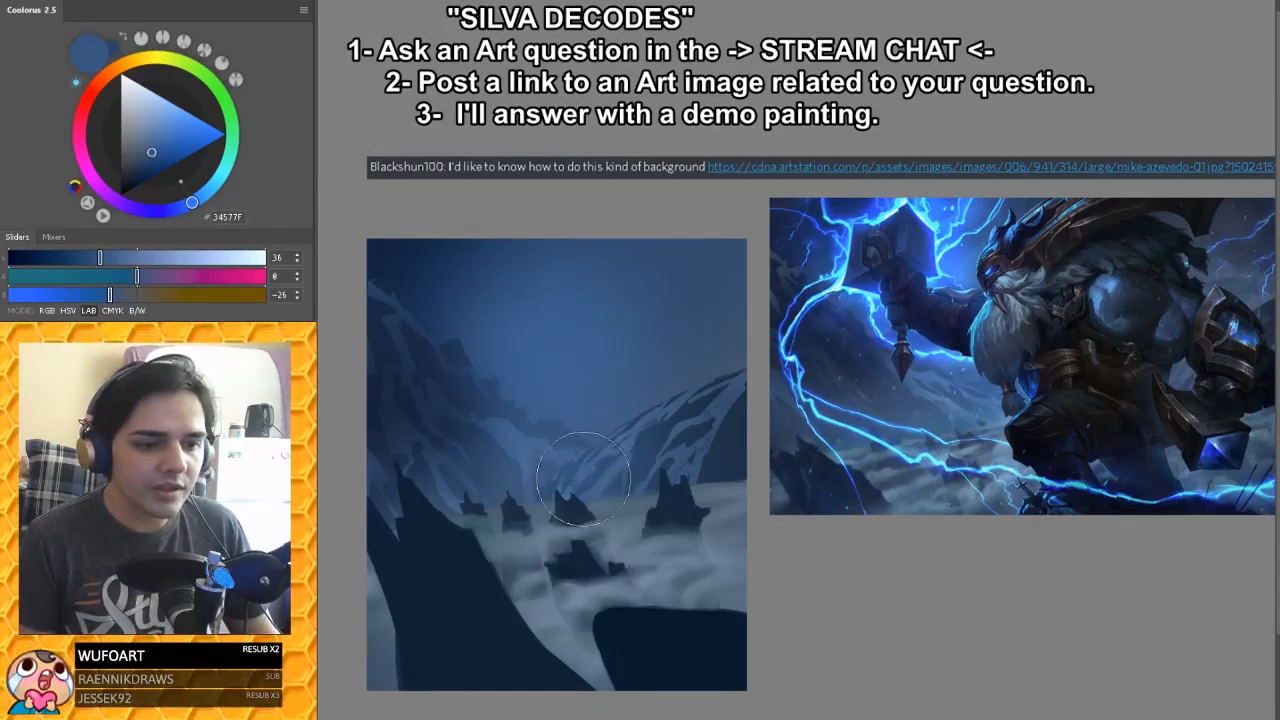
pyautogui.hotkey('ctrl', 'y')
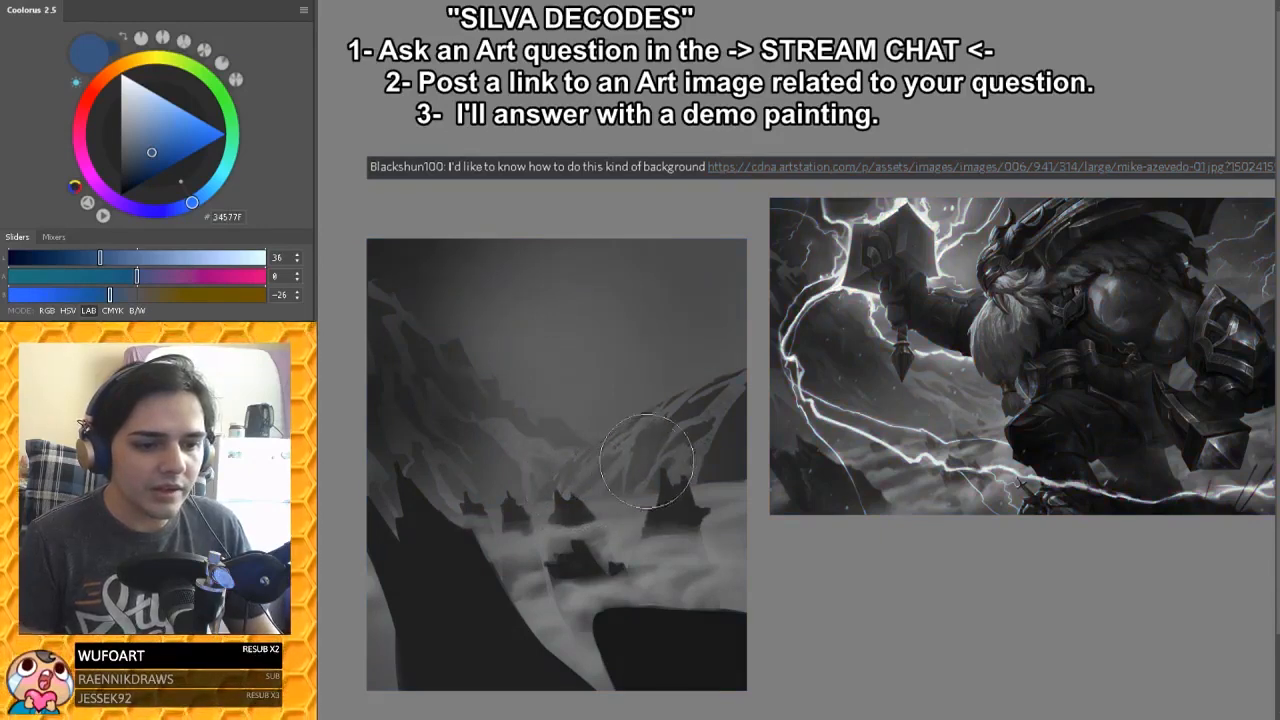
pyautogui.keyDown('alt'); pyautogui.click(664, 434); pyautogui.keyUp('alt')
pyautogui.moveTo(668, 440); pyautogui.dragTo(730, 419)
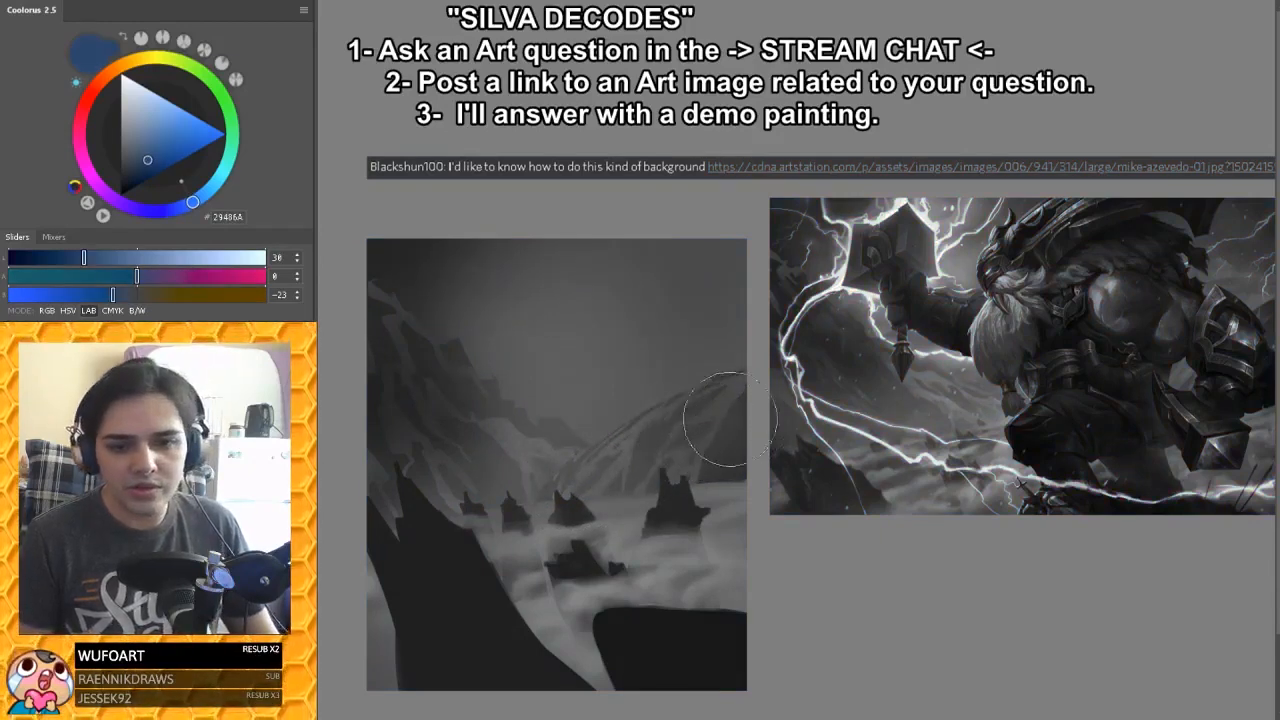
pyautogui.press(']')
pyautogui.press(']')
pyautogui.hotkey('ctrl', 'y')
# Step: Soften the contrast of the right hill's snow streaks with the sampled blues #2A4565 and #2E4F72
pyautogui.keyDown('alt'); pyautogui.click(718, 455); pyautogui.keyUp('alt')
pyautogui.keyDown('alt'); pyautogui.click(703, 455); pyautogui.keyUp('alt')
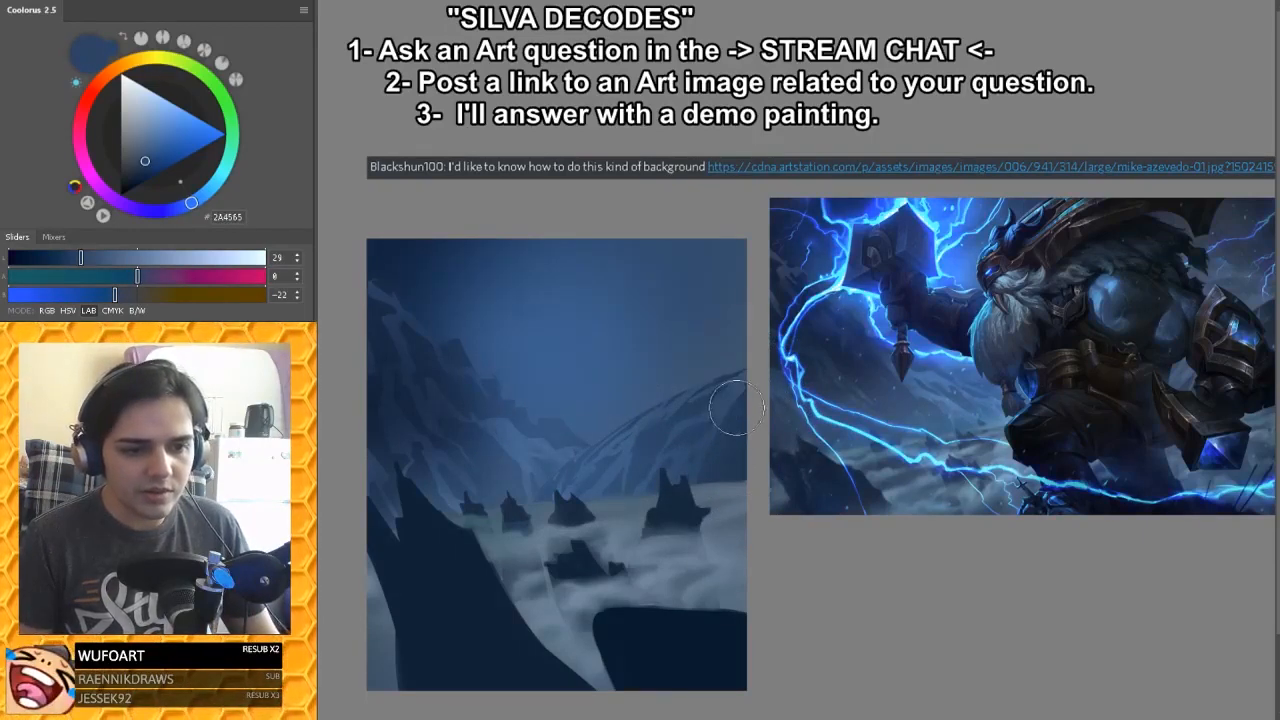
pyautogui.keyDown('alt'); pyautogui.click(636, 440); pyautogui.keyUp('alt')
pyautogui.keyDown('alt'); pyautogui.click(634, 447); pyautogui.keyUp('alt')
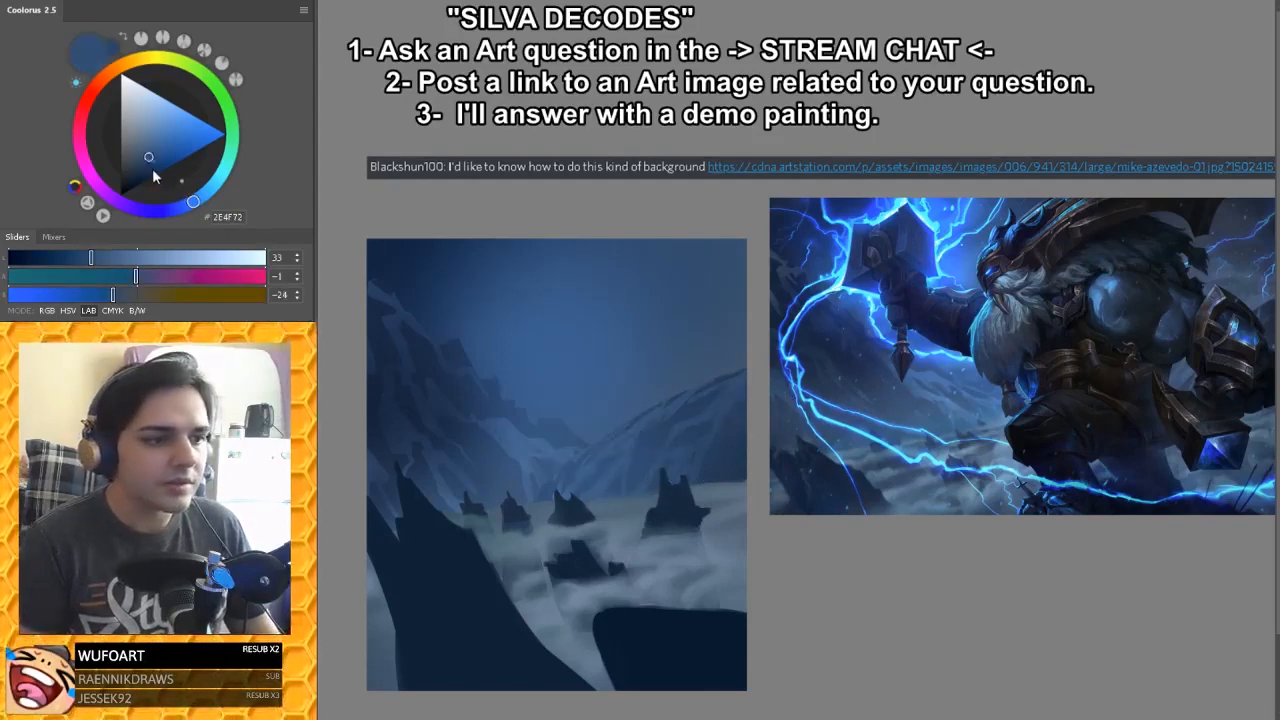
# Step: Rework the right hill's tones with navy #1A3049 and haze its slope with sampled blue #30537B using a smaller brush
pyautogui.click(140, 172)
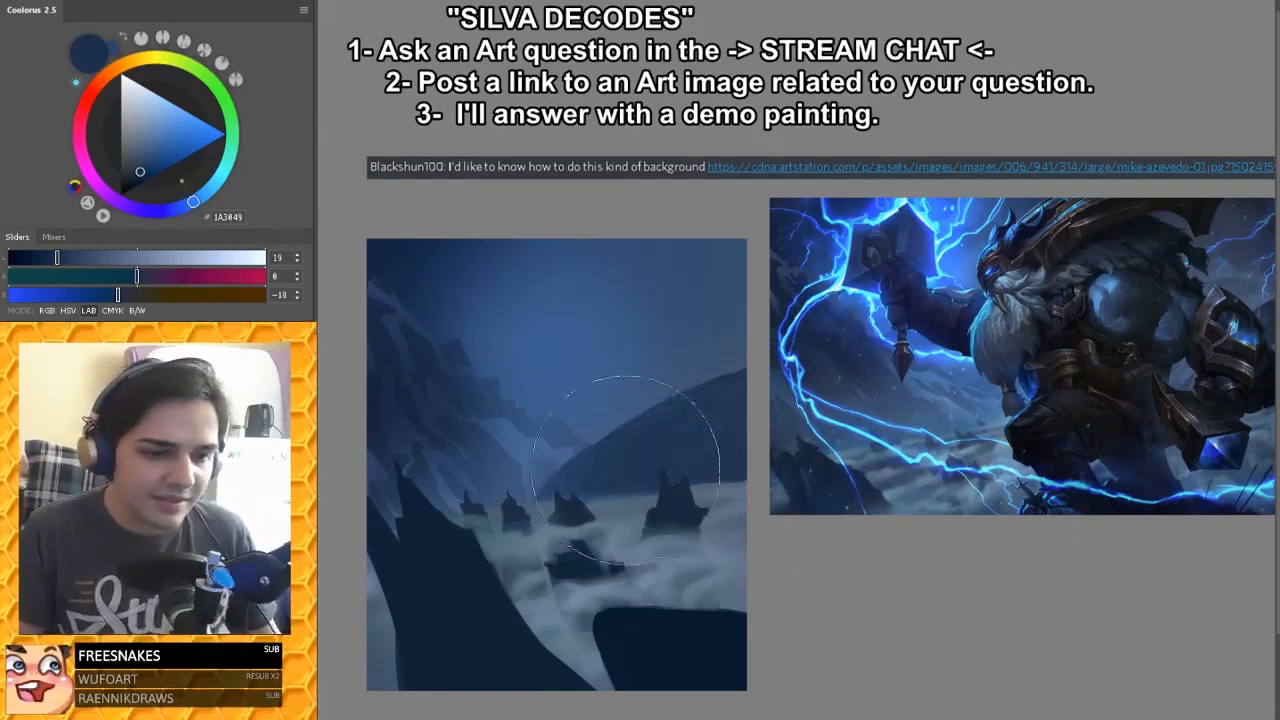
pyautogui.press('[')
pyautogui.press('[')
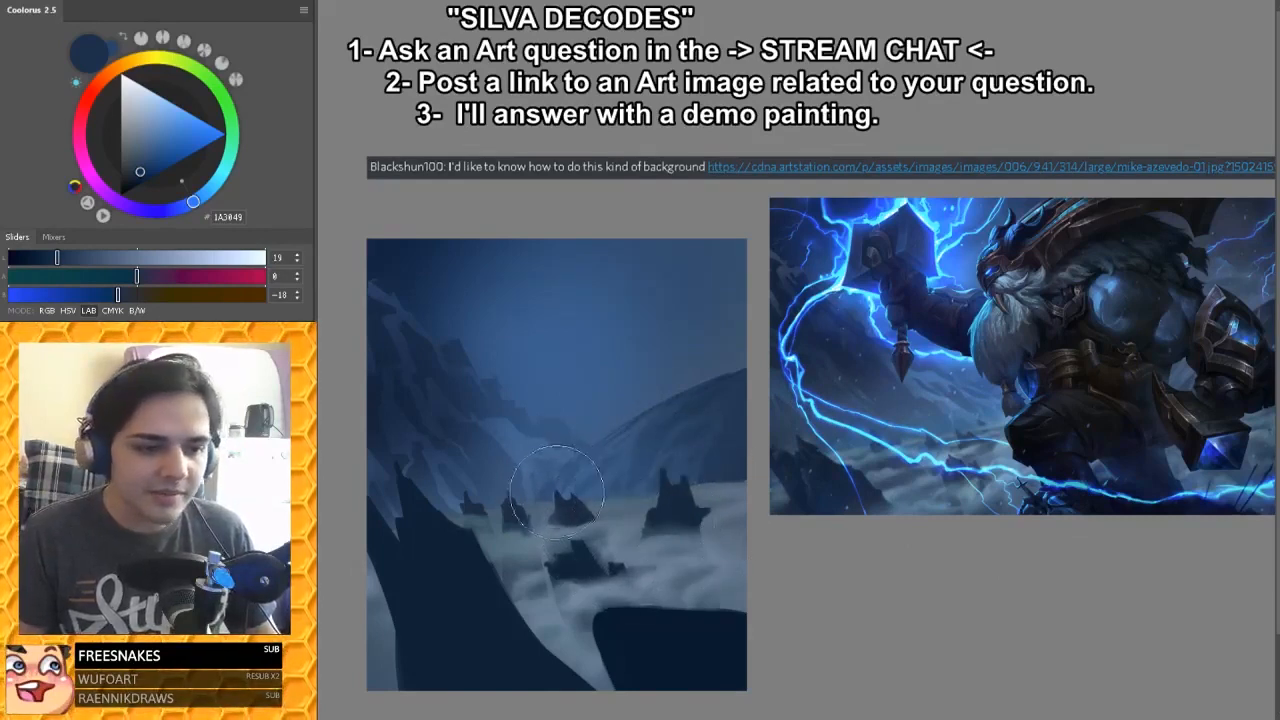
pyautogui.keyDown('alt'); pyautogui.click(587, 468); pyautogui.keyUp('alt')
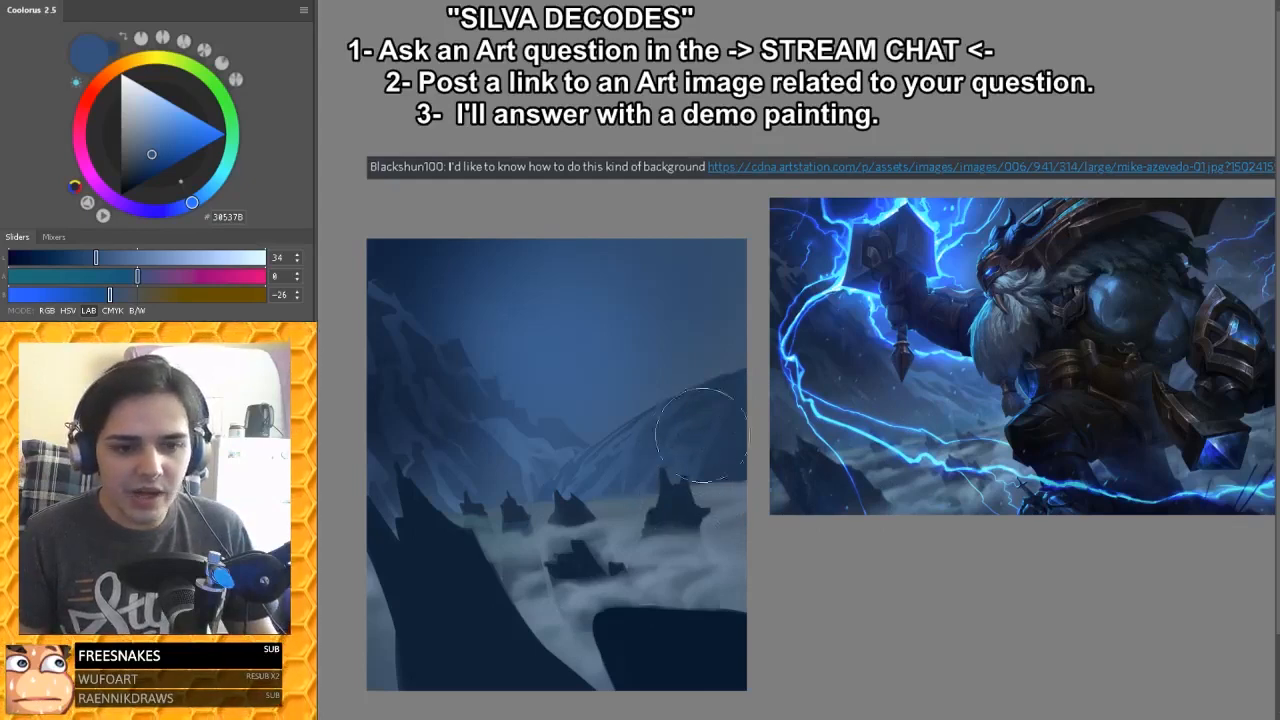
# Step: Check the painting's values in grayscale, switch to the Hard Round Pressure Size brush and clear the selection
pyautogui.hotkey('ctrl', 'y')
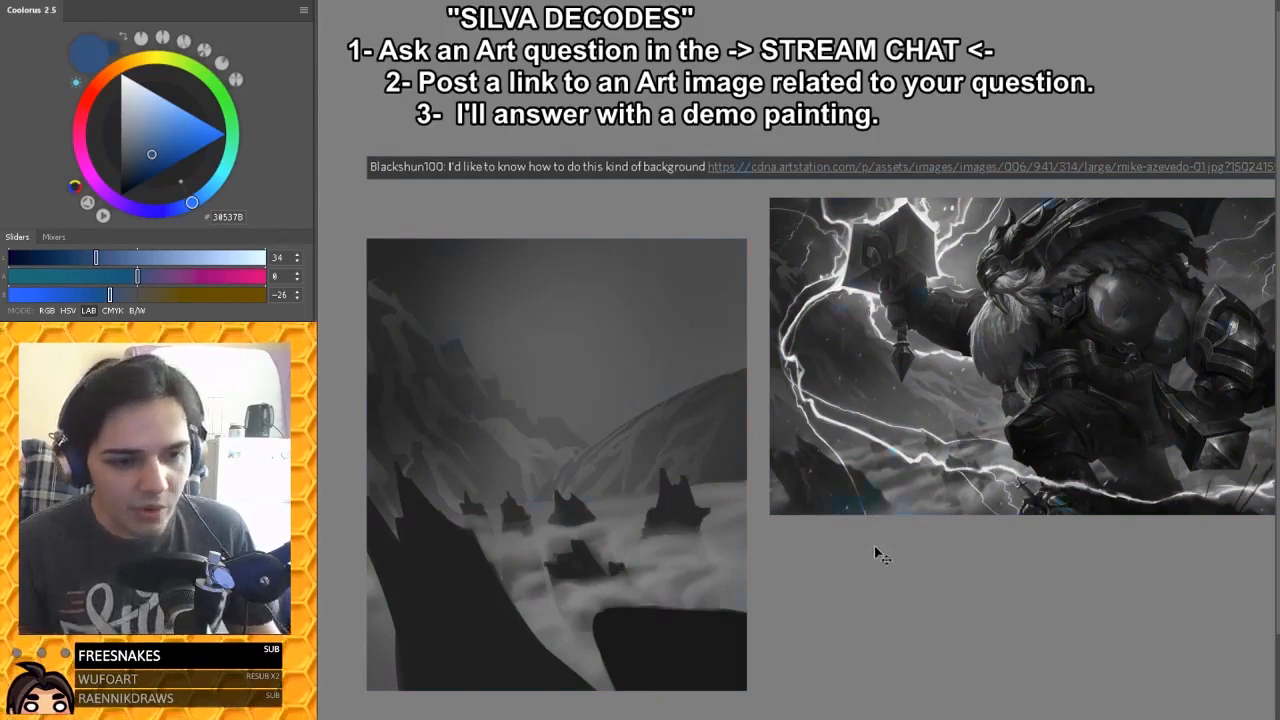
pyautogui.hotkey('ctrl', 'y')
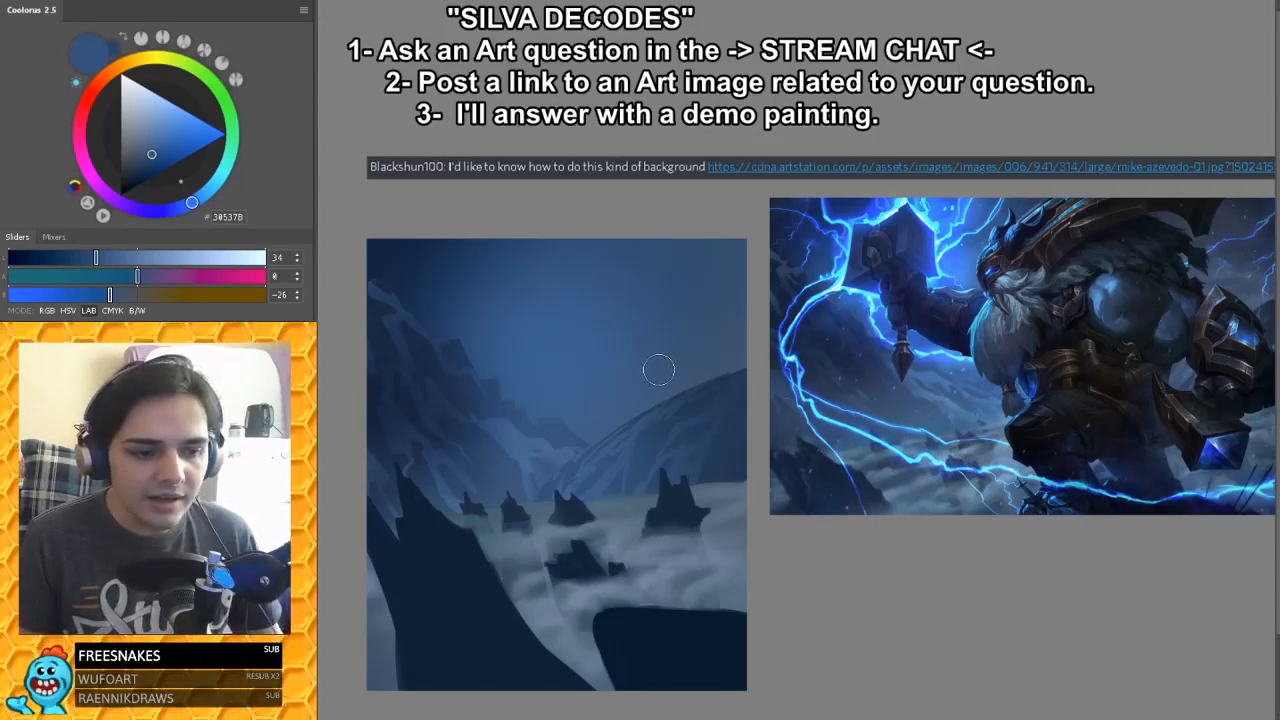
pyautogui.rightClick(468, 592)
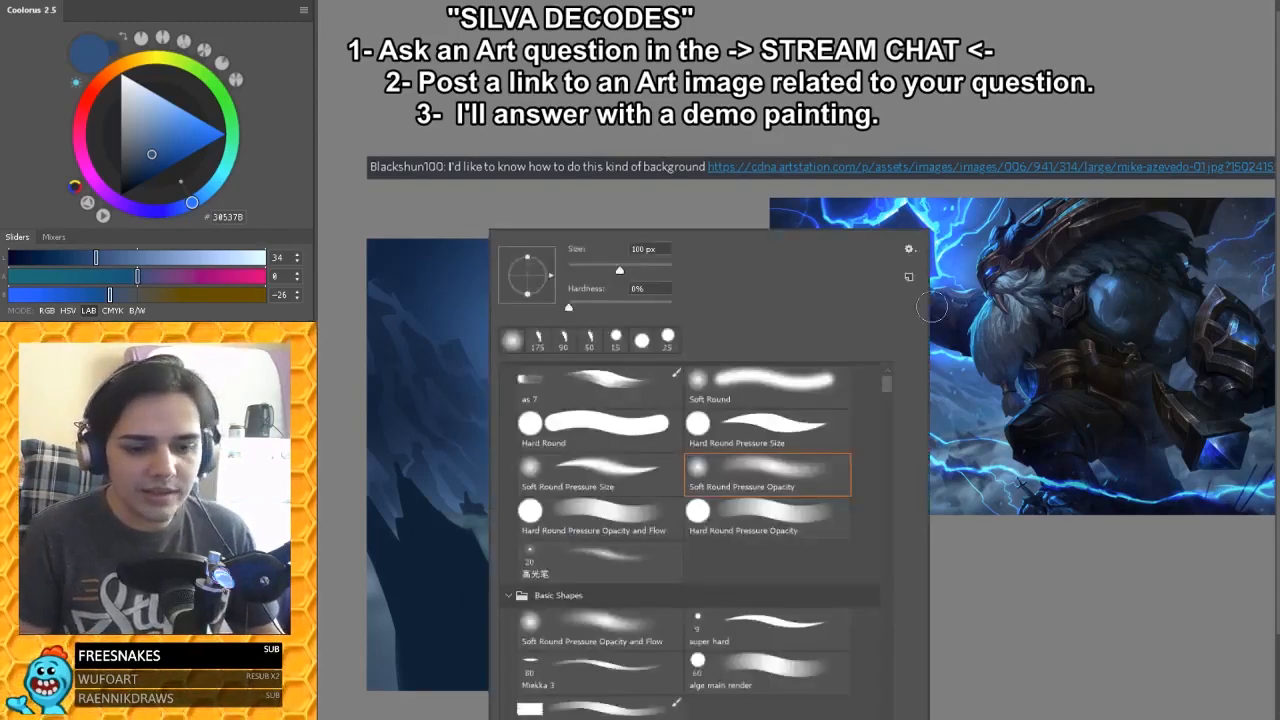
pyautogui.click(755, 425)
pyautogui.press('Return')
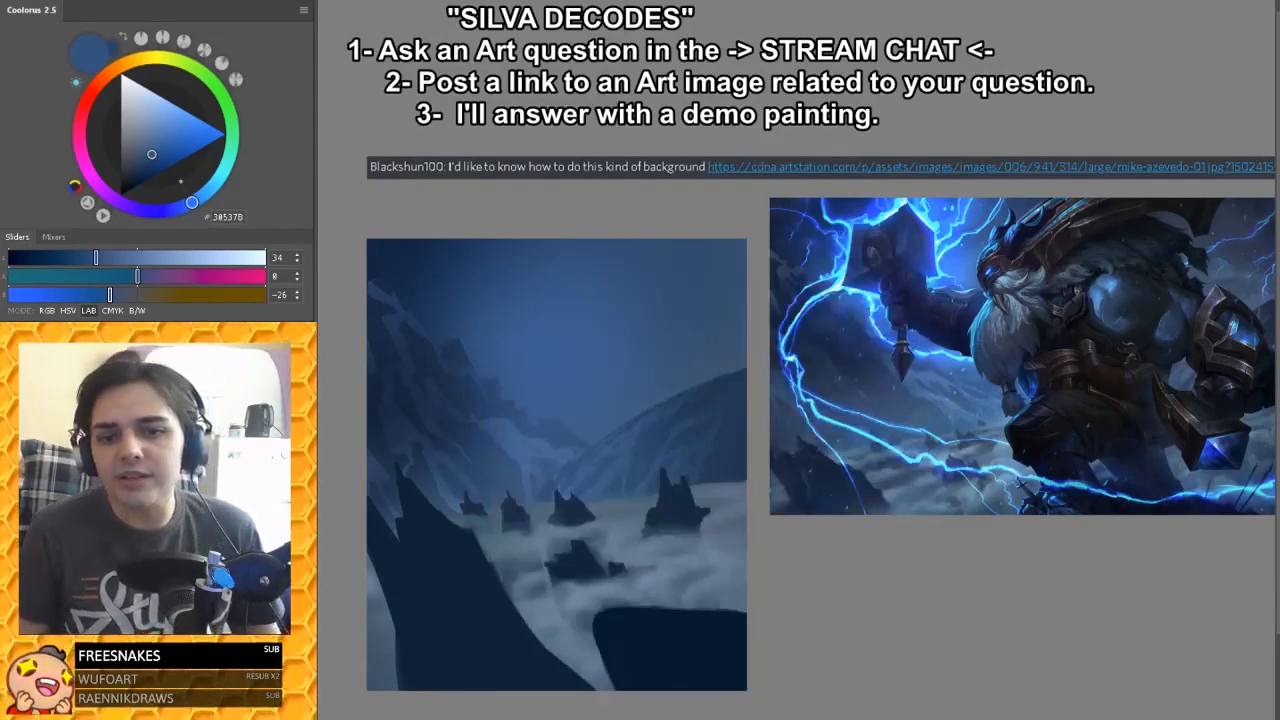
pyautogui.hotkey('ctrl', 'shift', 'd')
pyautogui.hotkey('ctrl', 'd')
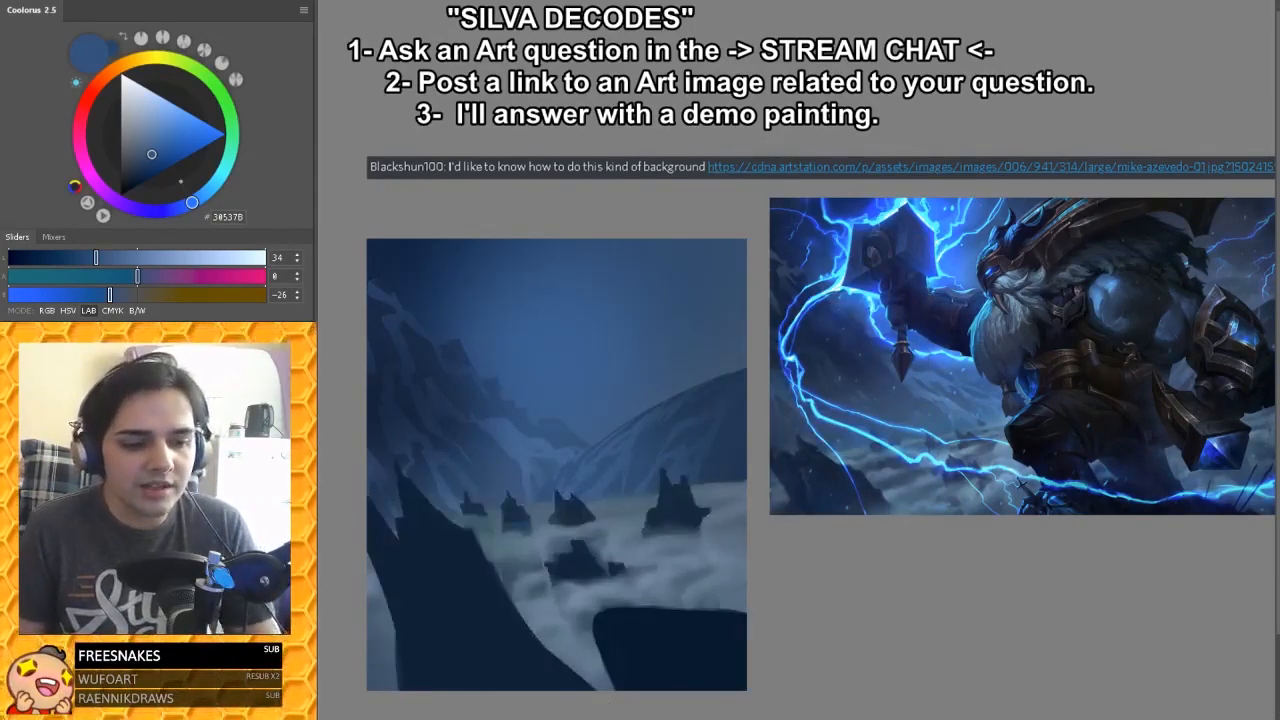
# Step: Paint rocky facets on the left foreground rock with navy #1B2D42 and #182A3F, judging the values in grayscale
pyautogui.keyDown('alt'); pyautogui.click(430, 553); pyautogui.keyUp('alt')
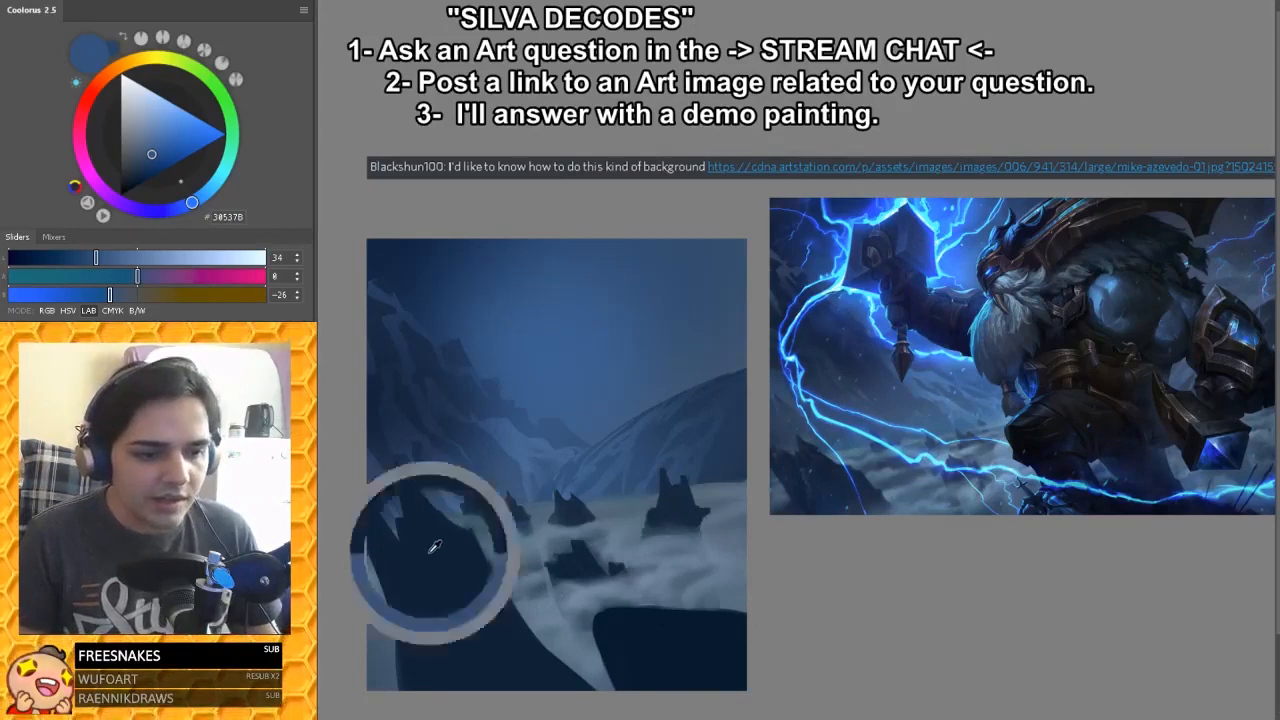
pyautogui.moveTo(68, 263); pyautogui.dragTo(53, 258)
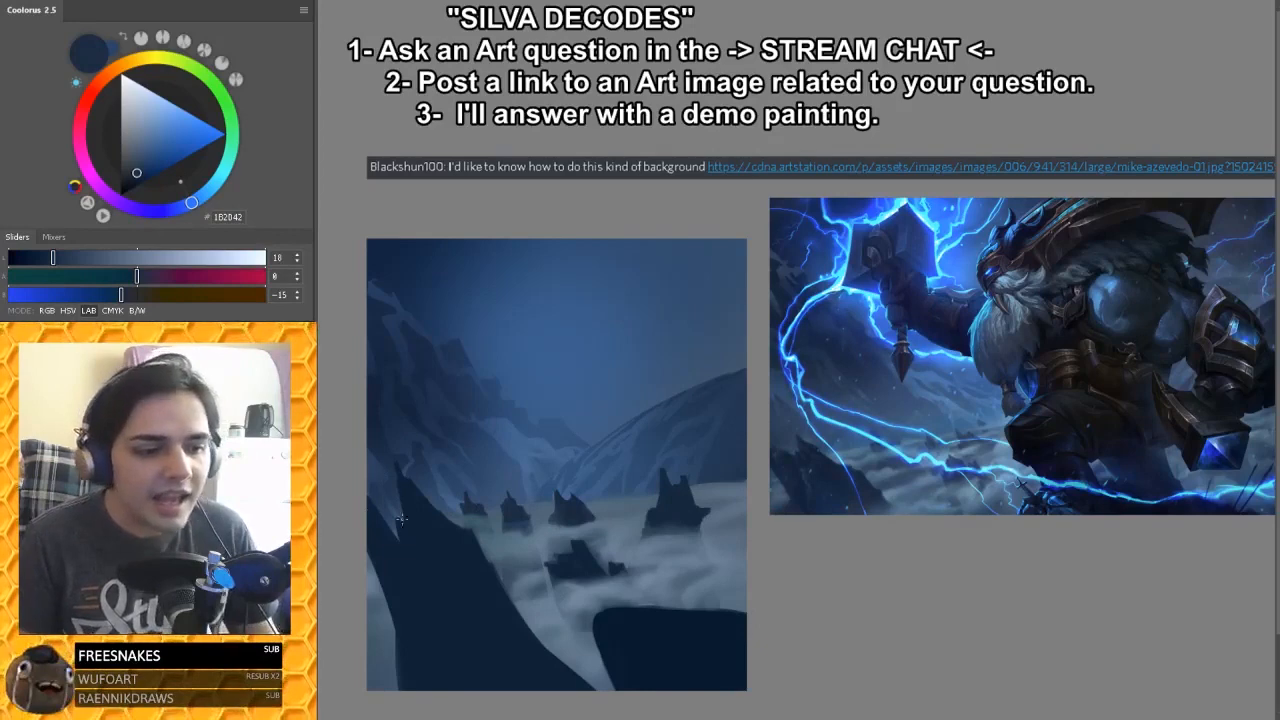
pyautogui.hotkey('ctrl', 'y')
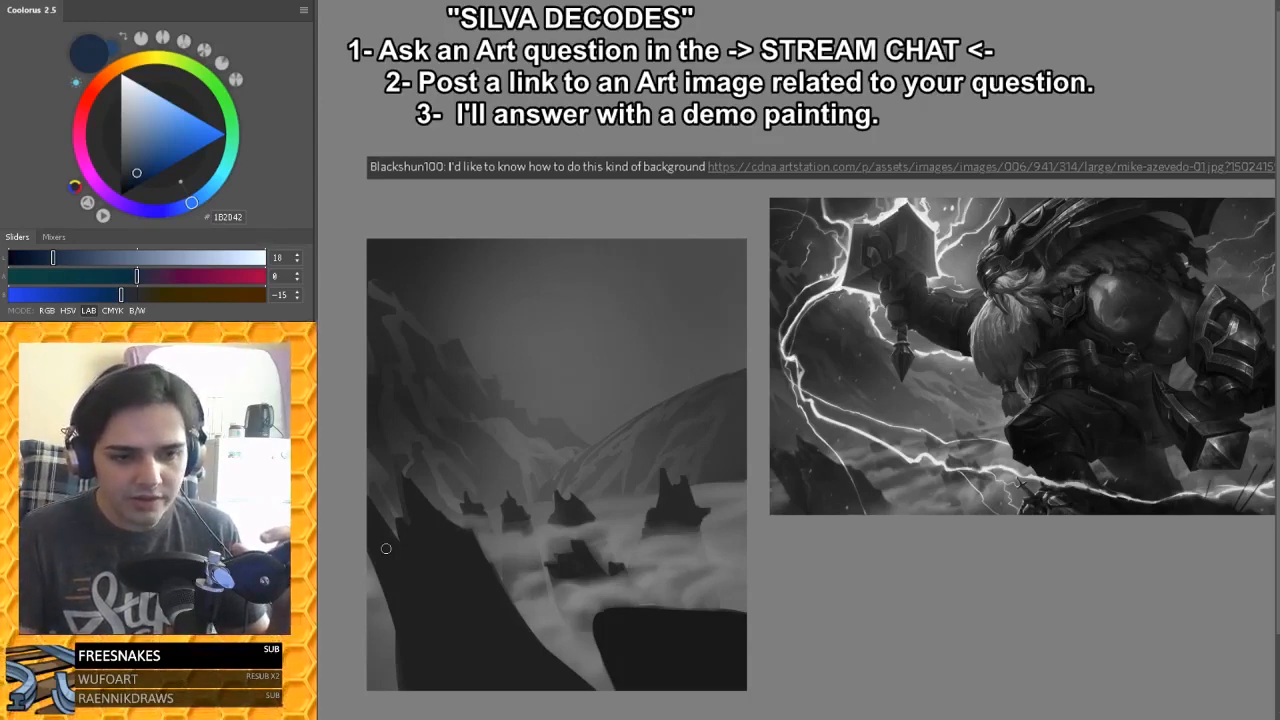
pyautogui.hotkey('ctrl', 'y')
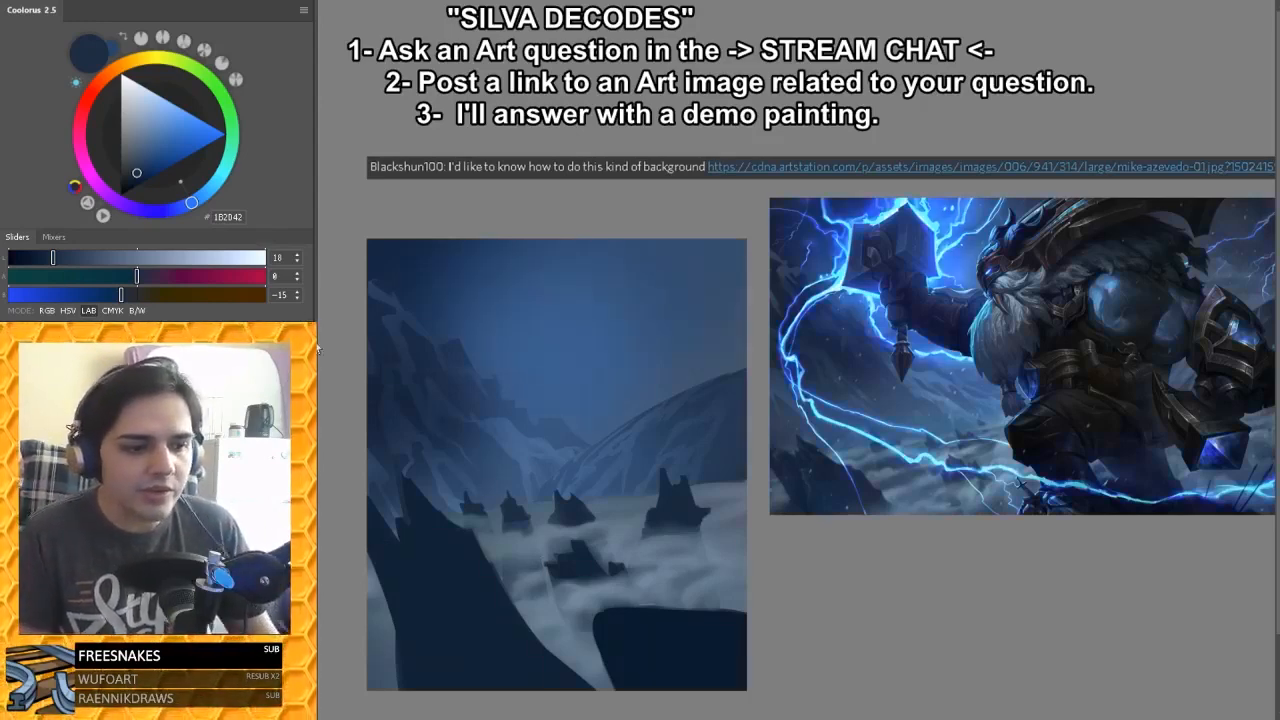
pyautogui.click(50, 257)
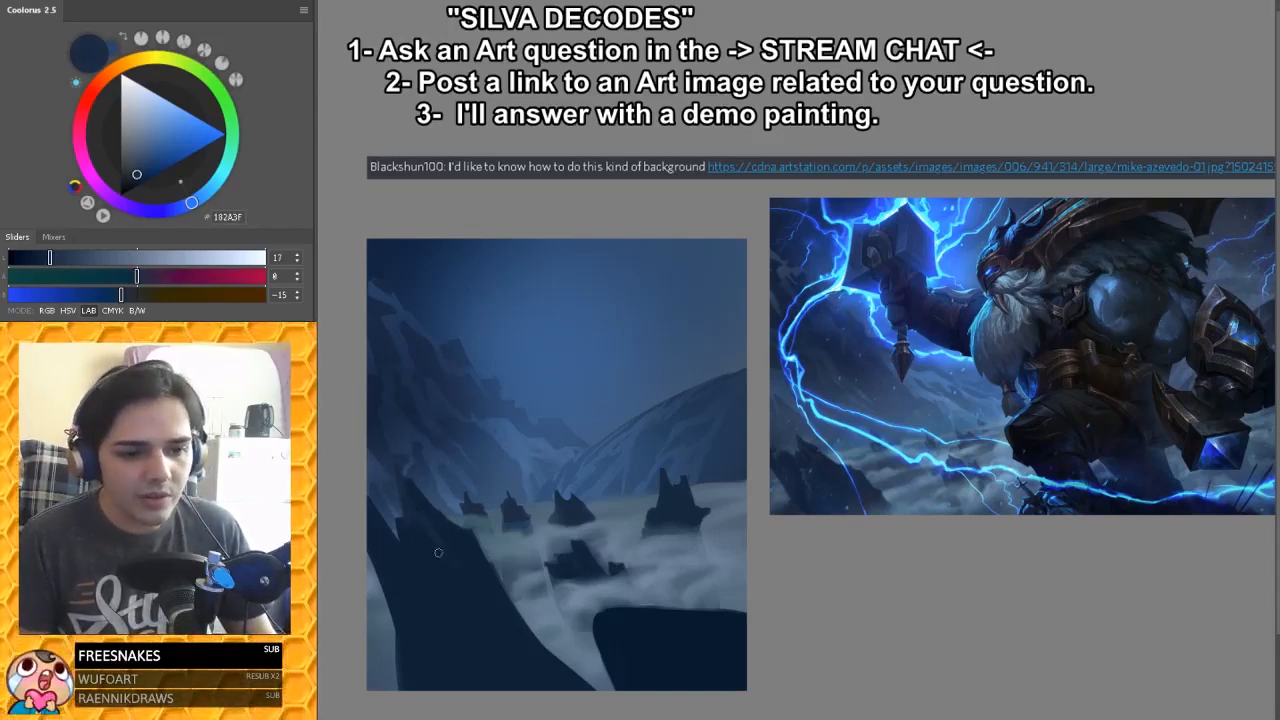
pyautogui.hotkey('ctrl', 'y')
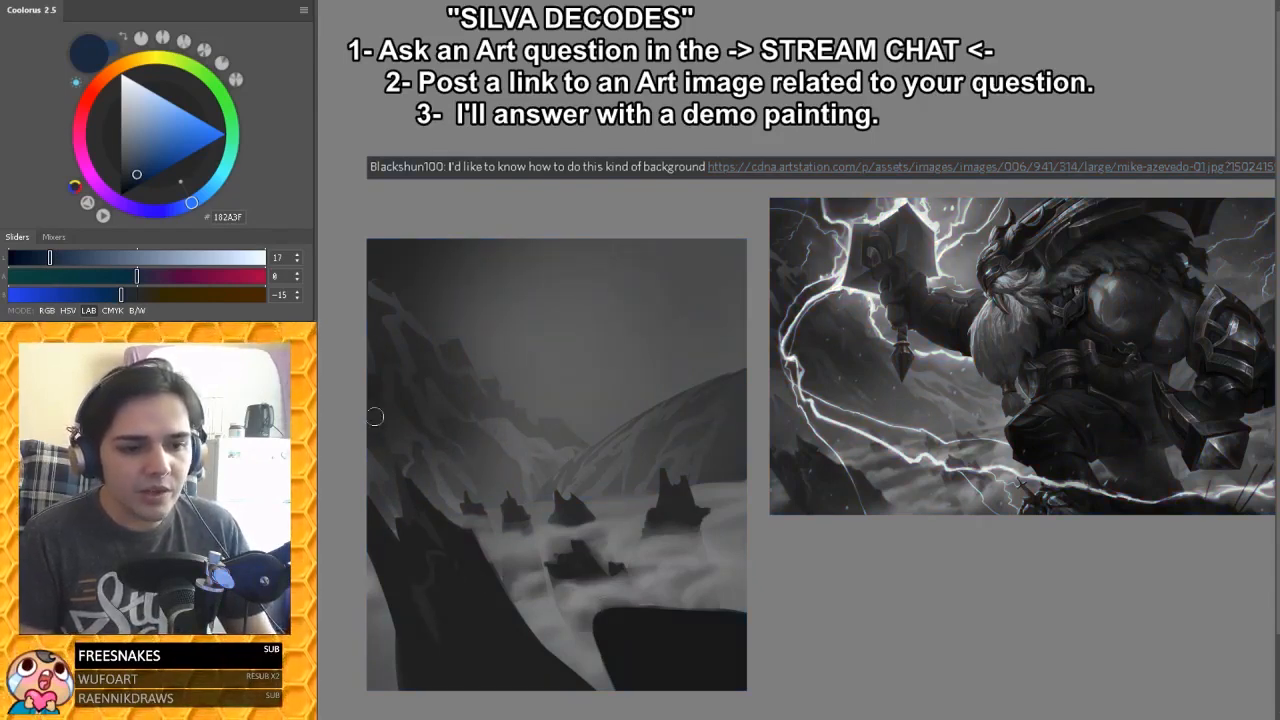
pyautogui.hotkey('ctrl', 'y')
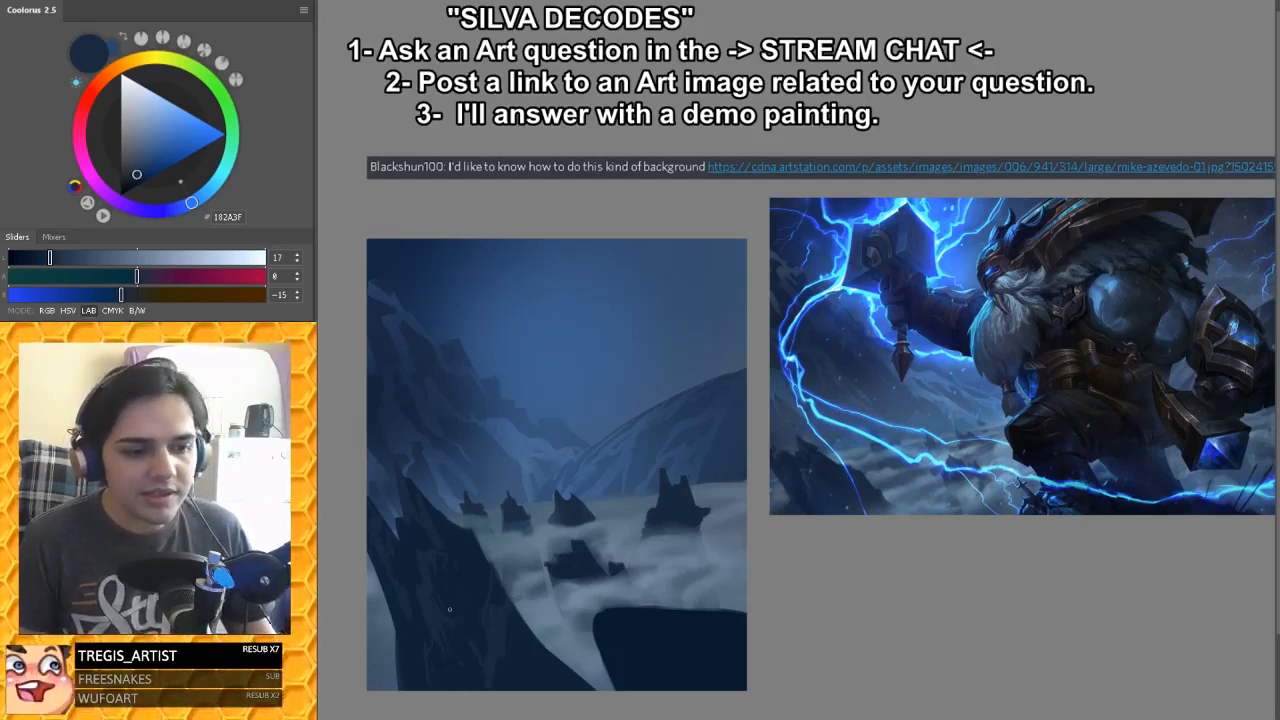
# Step: Add fine facets to the left foreground rock and the small rocks in the fog with navy #1E3046, #182A3F and #1E3045
pyautogui.moveTo(52, 259); pyautogui.dragTo(58, 259)
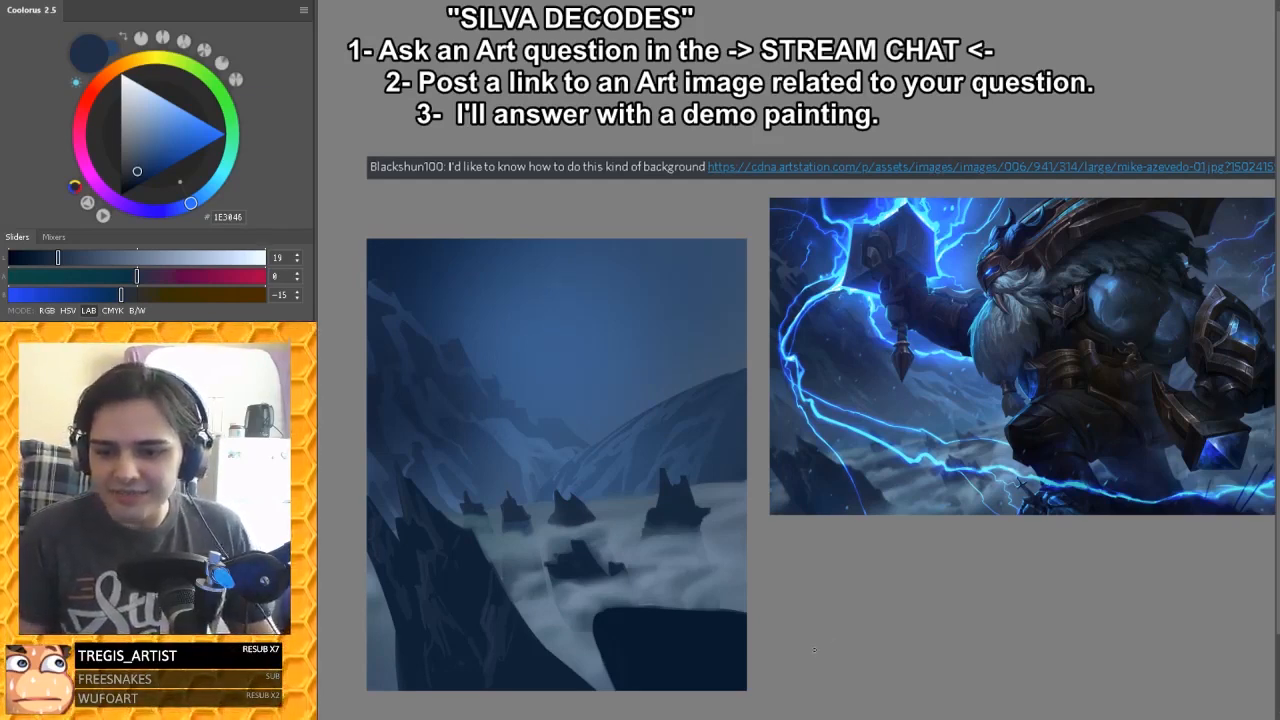
pyautogui.keyDown('alt'); pyautogui.click(437, 553); pyautogui.keyUp('alt')
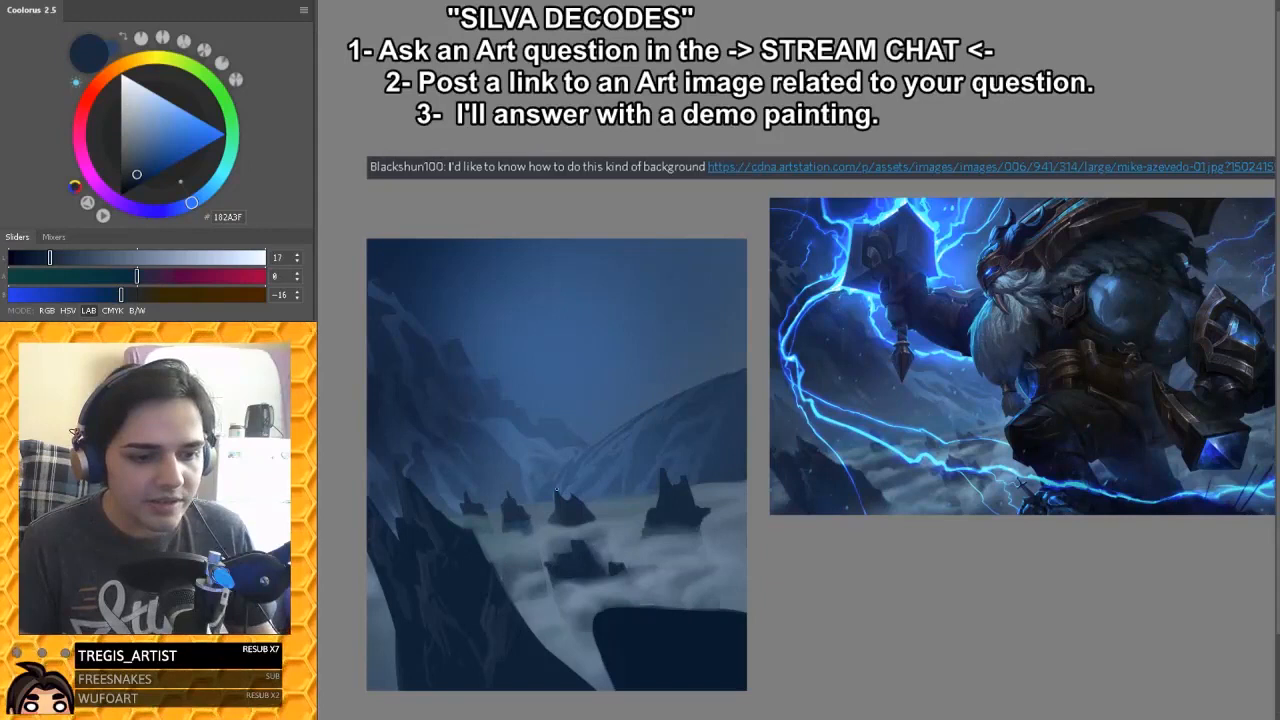
pyautogui.moveTo(558, 491); pyautogui.dragTo(562, 507)
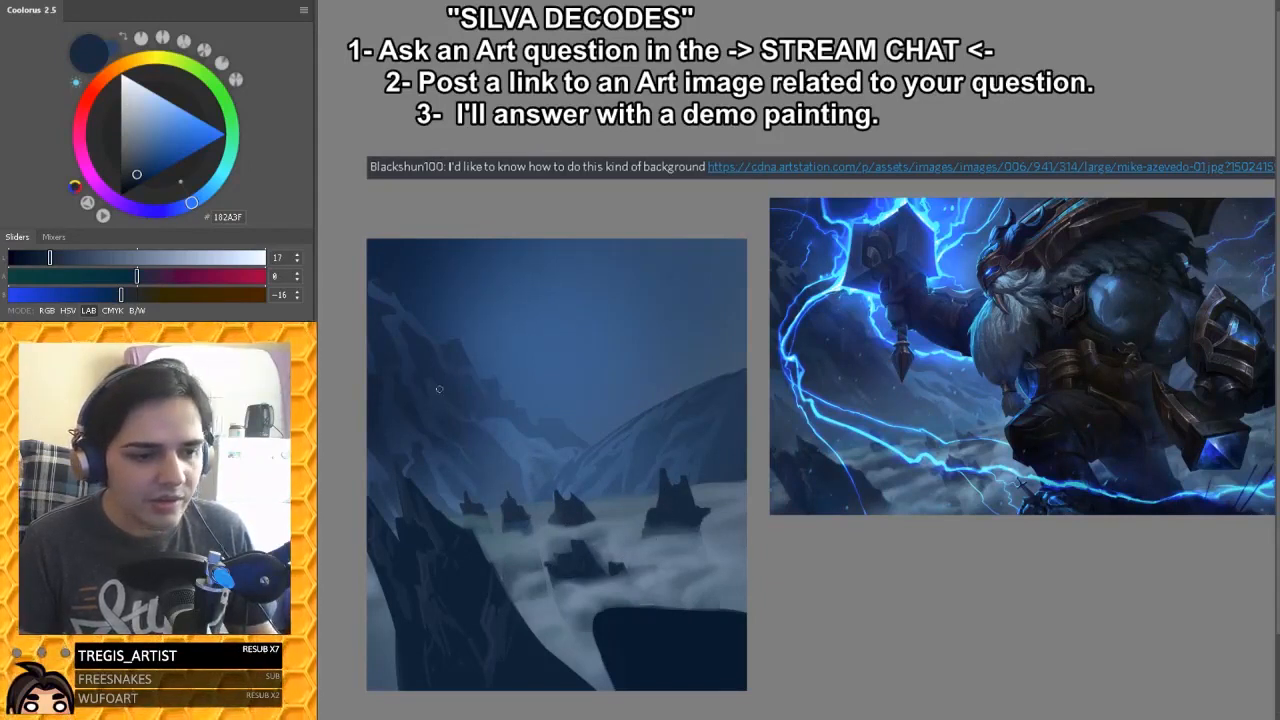
pyautogui.click(57, 259)
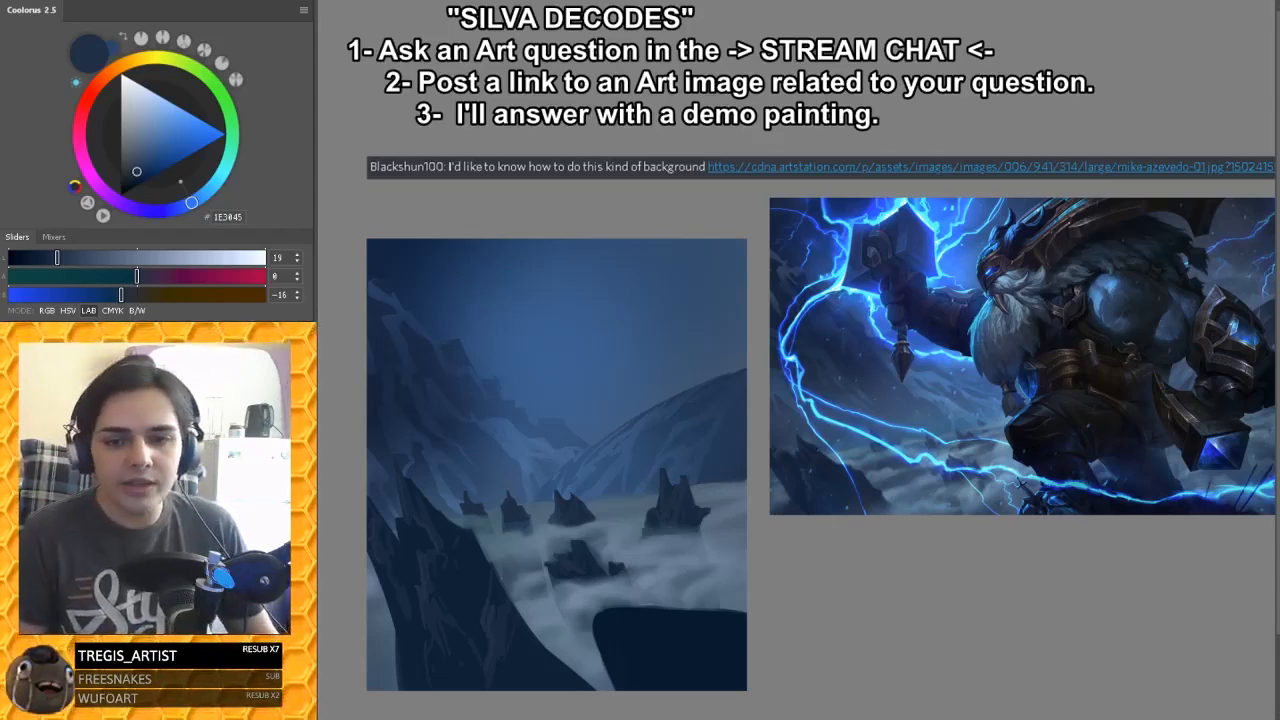
# Step: Lay soft mist over the foot of the left foreground rock with a large soft brush, undoing the strokes that do not fit
pyautogui.rightClick(630, 454)
pyautogui.doubleClick(880, 480)
pyautogui.press(']')
pyautogui.press(']')
pyautogui.press(']')
pyautogui.press(']')
pyautogui.press(']')
pyautogui.press(']')
pyautogui.press(']')
pyautogui.press(']')
pyautogui.press(']')
pyautogui.press(']')
pyautogui.press(']')
pyautogui.press(']')
pyautogui.press(']')
pyautogui.press(']')
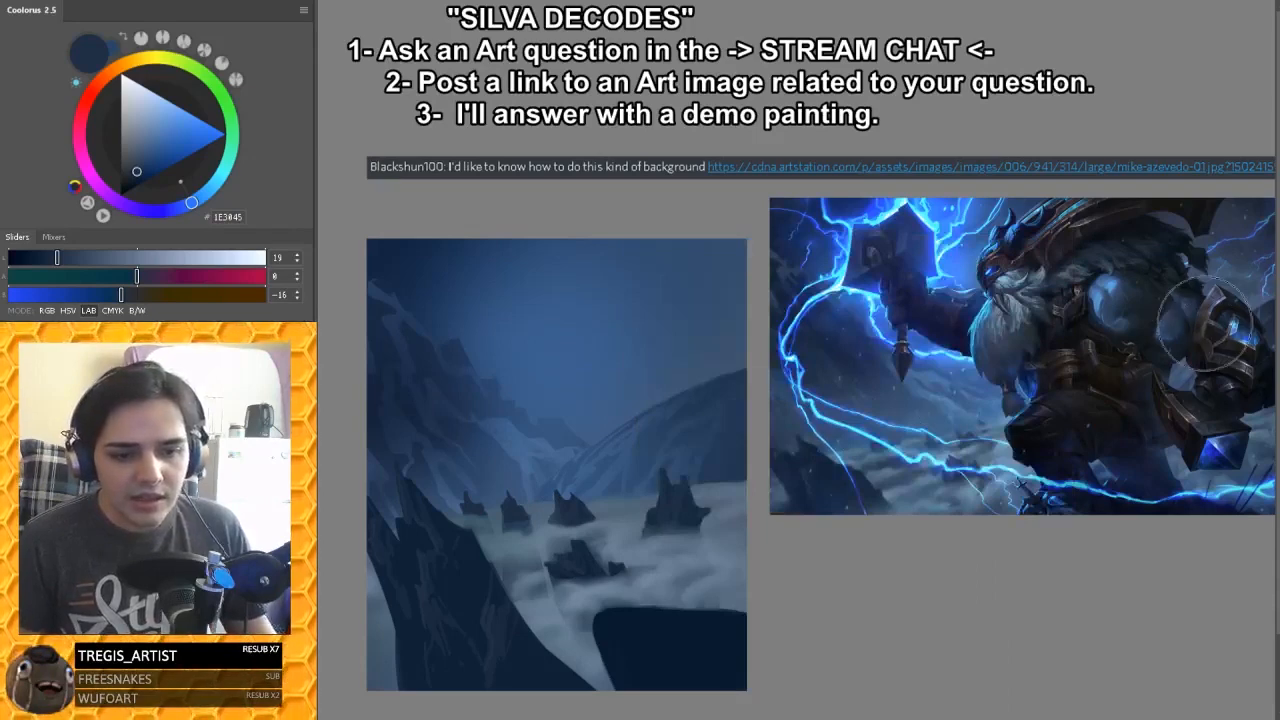
pyautogui.press('[')
pyautogui.press('[')
pyautogui.press('[')
pyautogui.press('[')
pyautogui.press('[')
pyautogui.press('[')
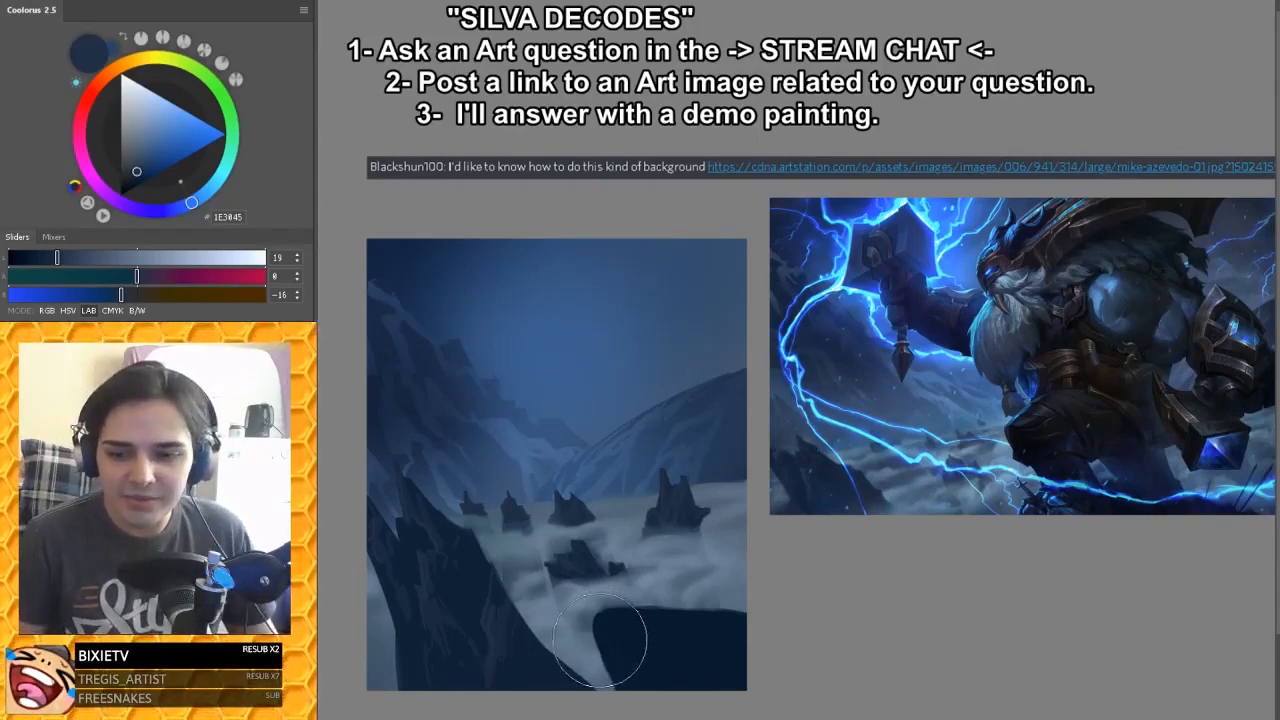
pyautogui.moveTo(530, 668); pyautogui.dragTo(482, 684)
pyautogui.hotkey('ctrl', 'z')
pyautogui.keyDown('alt'); pyautogui.click(575, 620); pyautogui.keyUp('alt')
pyautogui.moveTo(560, 668)
pyautogui.mouseDown()
pyautogui.moveTo(482, 686)
pyautogui.moveTo(500, 684)
pyautogui.mouseUp()
pyautogui.hotkey('ctrl', 'z')
pyautogui.hotkey('ctrl', 'z')
pyautogui.moveTo(582, 652); pyautogui.dragTo(500, 686)
pyautogui.moveTo(392, 632)
pyautogui.mouseDown()
pyautogui.moveTo(400, 688)
pyautogui.moveTo(408, 664)
pyautogui.moveTo(497, 622)
pyautogui.moveTo(443, 680)
pyautogui.mouseUp()
pyautogui.hotkey('ctrl', 'z')
# Step: Haze the lower part of the left foreground rock with blue #234262, then try grey-blue #587183 with a larger brush and undo the last stroke
pyautogui.press('e')
pyautogui.click(153, 129)
pyautogui.click(137, 179)
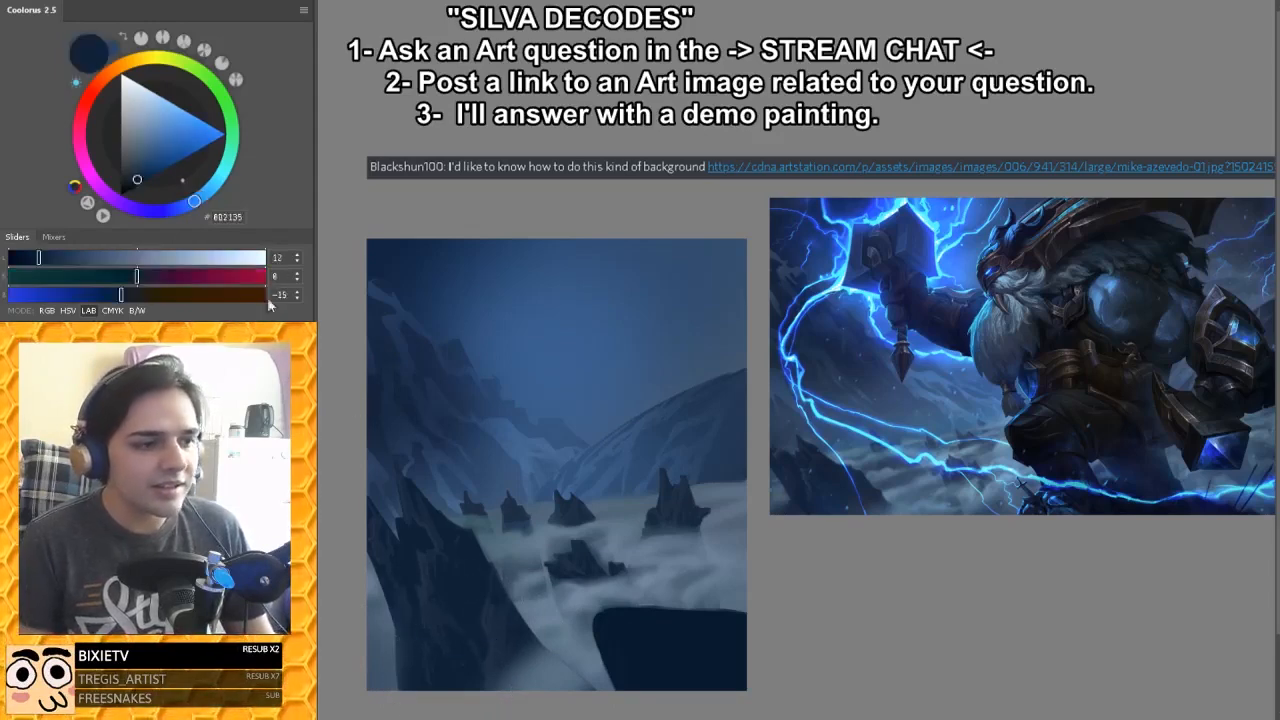
pyautogui.click(146, 164)
pyautogui.moveTo(446, 682); pyautogui.dragTo(455, 673)
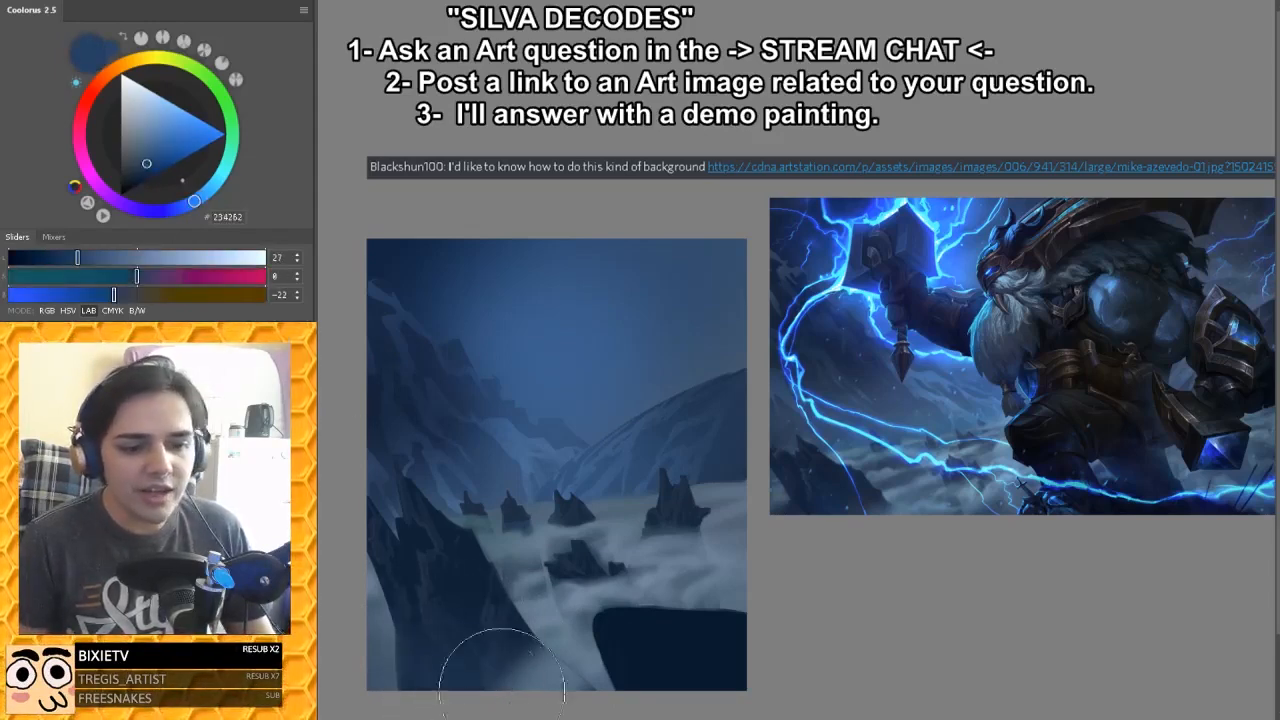
pyautogui.click(138, 142)
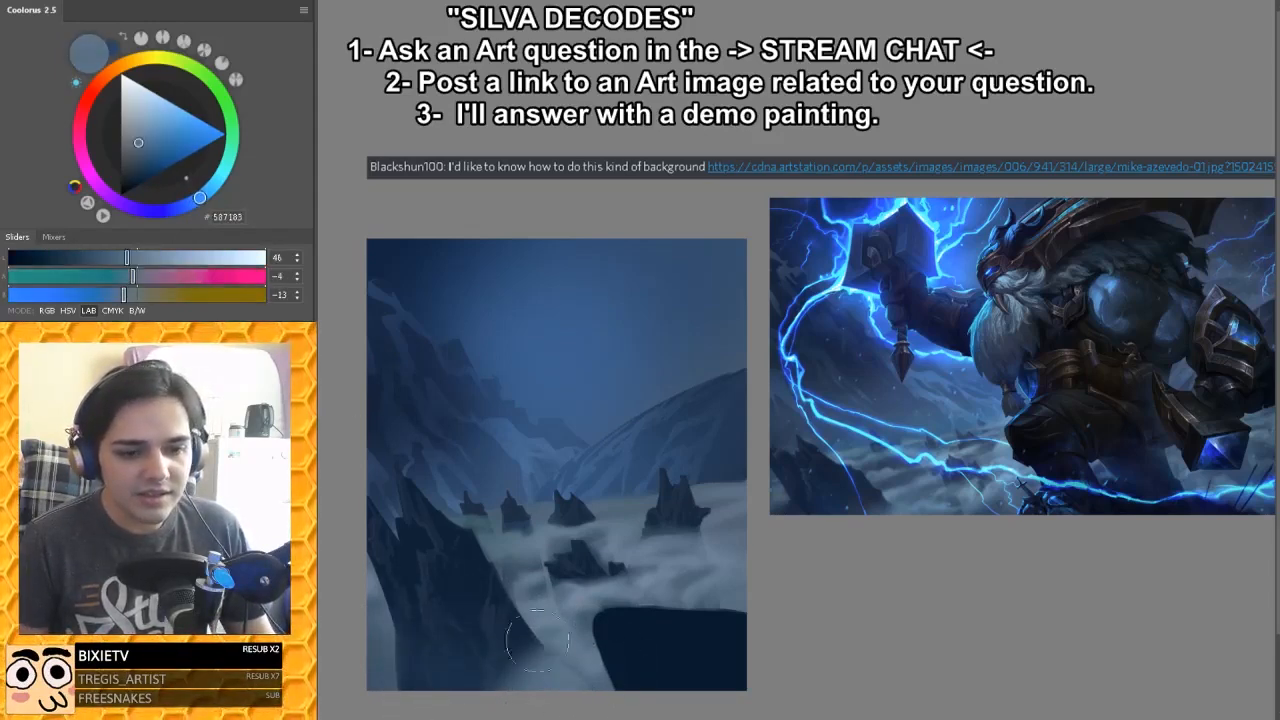
pyautogui.press(']')
pyautogui.press(']')
pyautogui.press(']')
pyautogui.press(']')
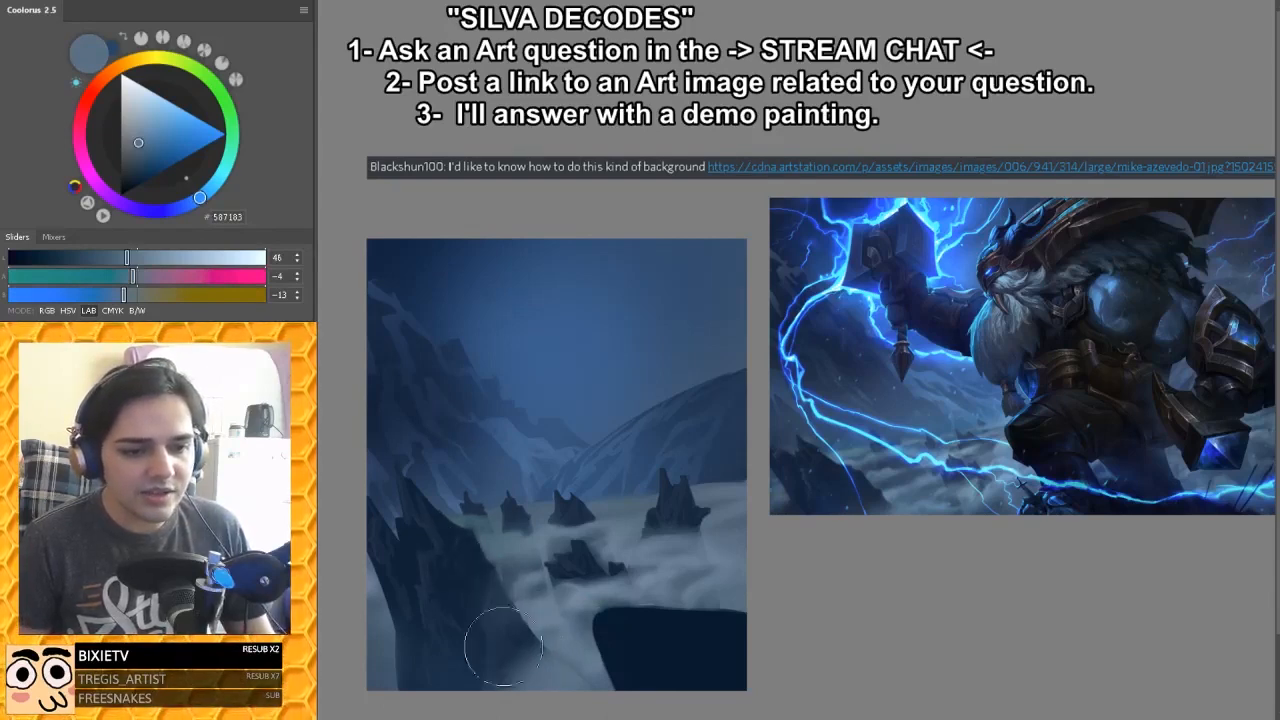
pyautogui.hotkey('ctrl', 'z')
# Step: Try grey-blue haze #587183 on the left foreground rock's outer edge and the nearest small rock, reducing the brush size
pyautogui.press('[')
pyautogui.press('[')
pyautogui.press('[')
pyautogui.moveTo(383, 577); pyautogui.dragTo(410, 636)
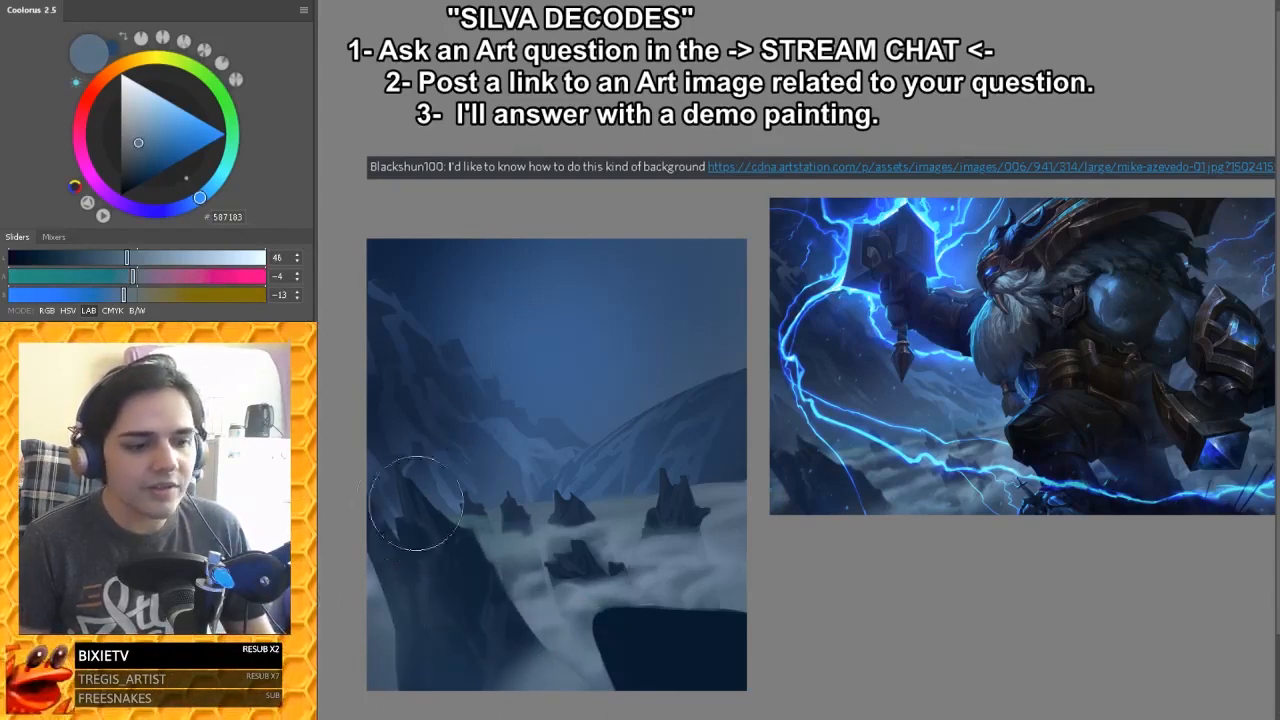
pyautogui.moveTo(570, 578); pyautogui.dragTo(614, 573)
pyautogui.hotkey('ctrl', 'z')
pyautogui.press('[')
pyautogui.press('[')
pyautogui.press('[')
pyautogui.press('[')
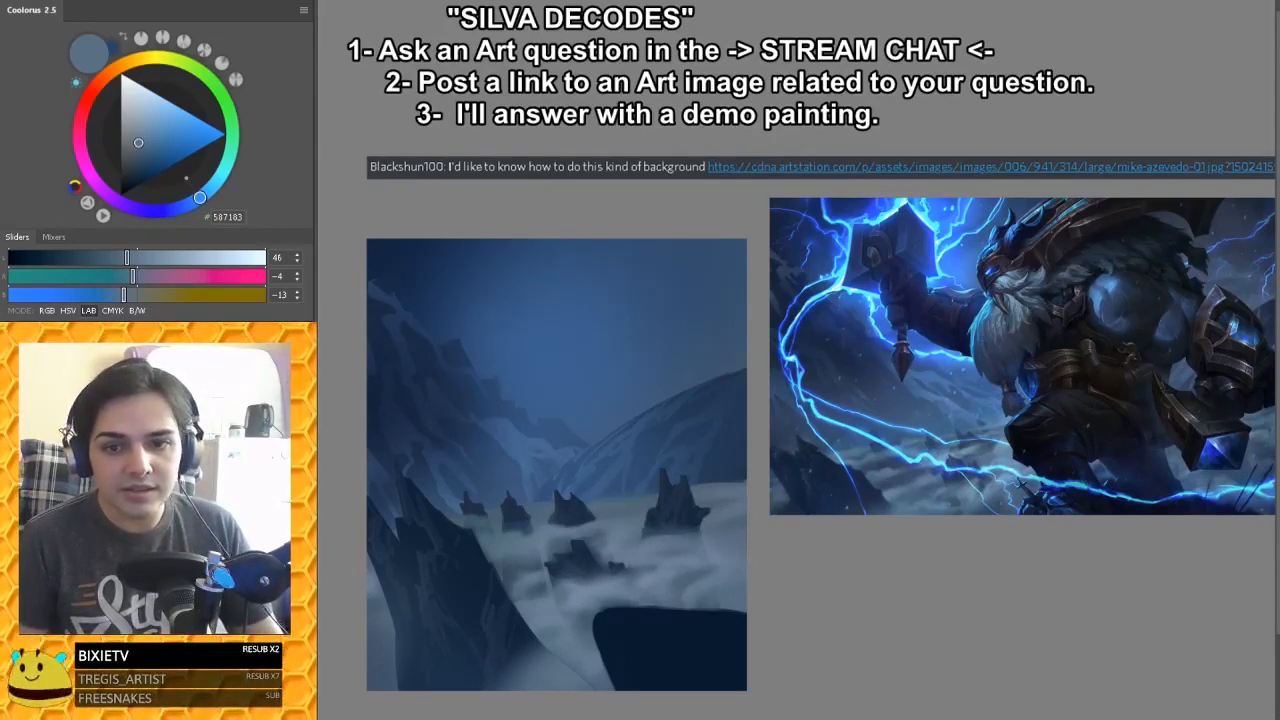
# Step: Clear the selection and fade the small distant rocks into the fog with sampled blues #354A5E, #5C7888 and #314859
pyautogui.hotkey('ctrl', 'd')
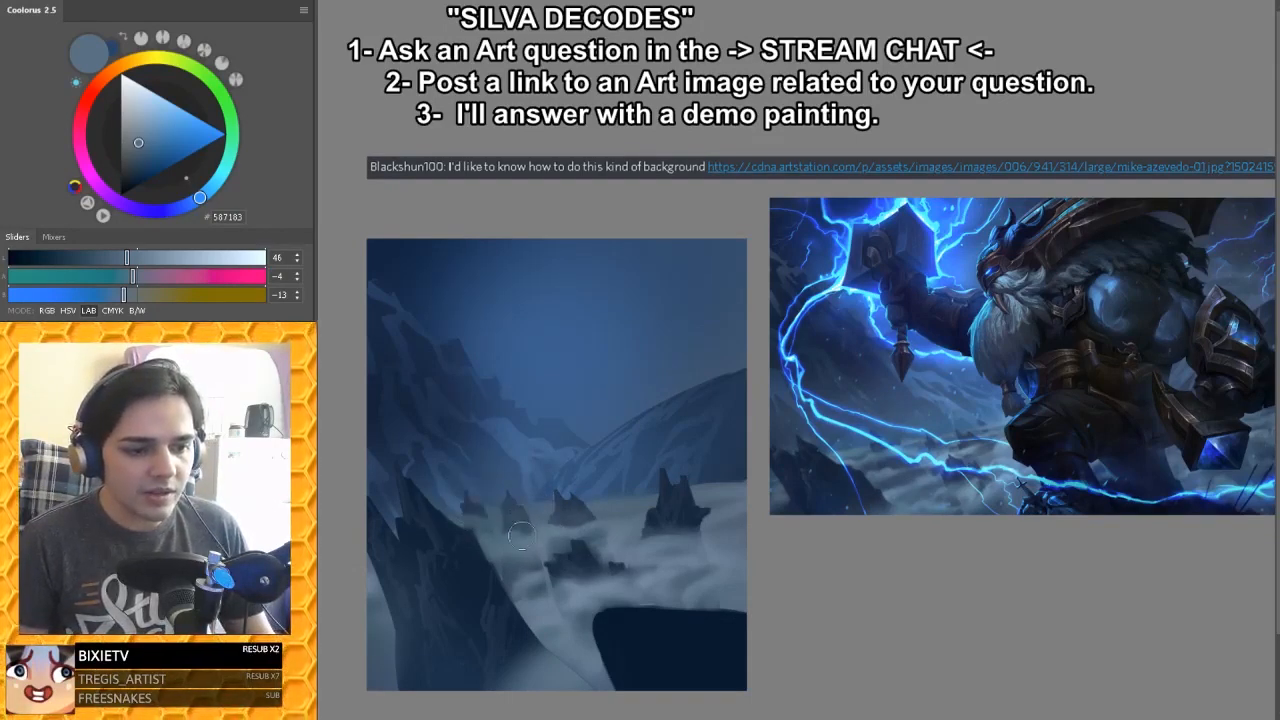
pyautogui.keyDown('alt'); pyautogui.click(524, 527); pyautogui.keyUp('alt')
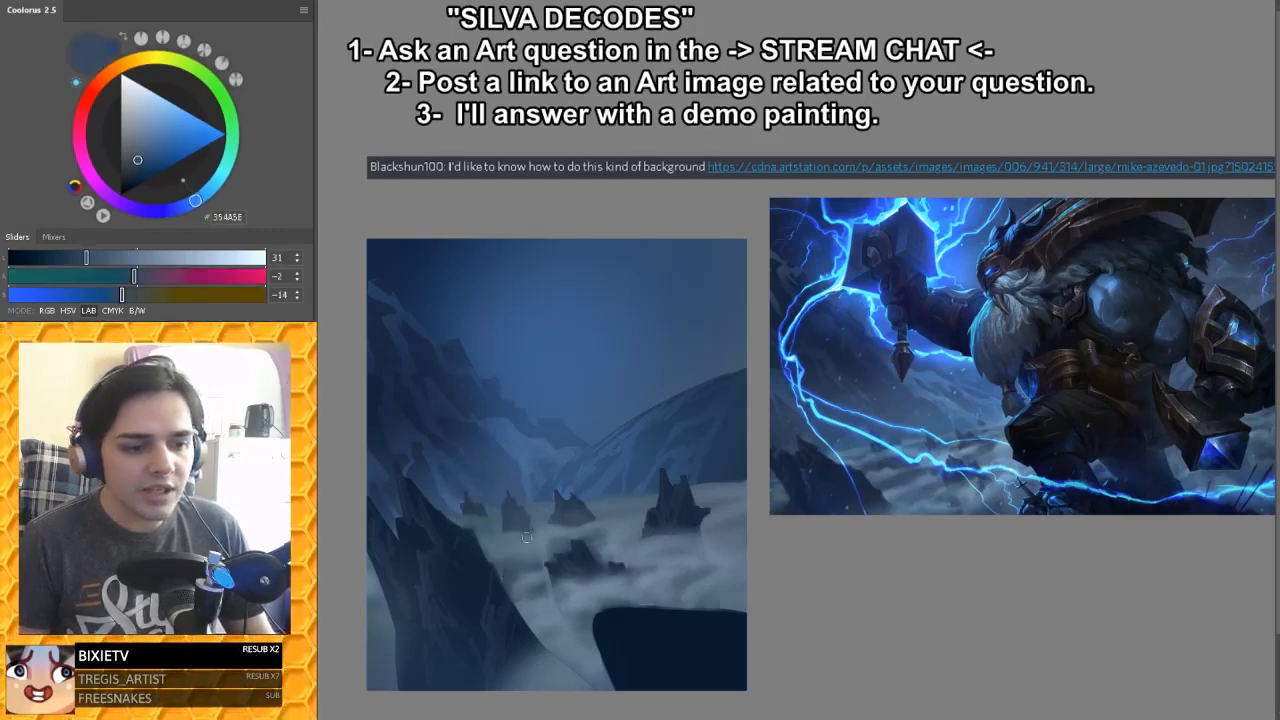
pyautogui.keyDown('alt'); pyautogui.click(521, 540); pyautogui.keyUp('alt')
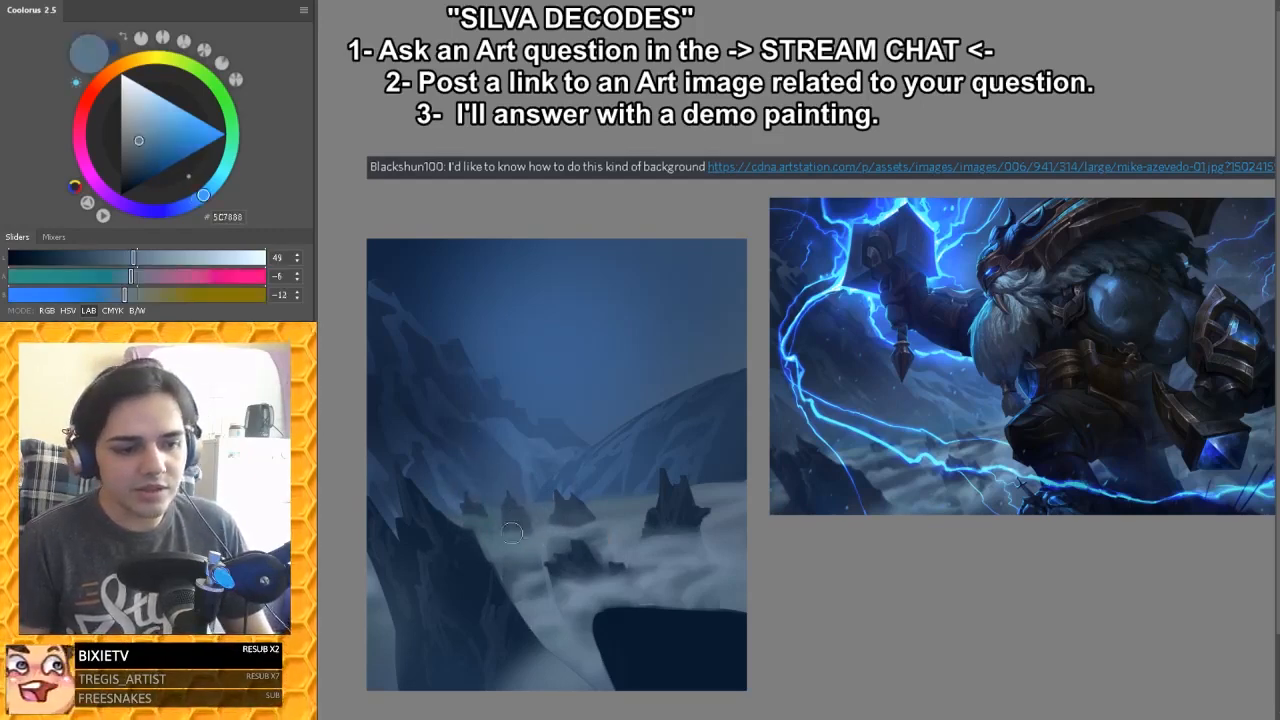
pyautogui.press(']')
pyautogui.press(']')
pyautogui.moveTo(568, 512); pyautogui.dragTo(575, 507)
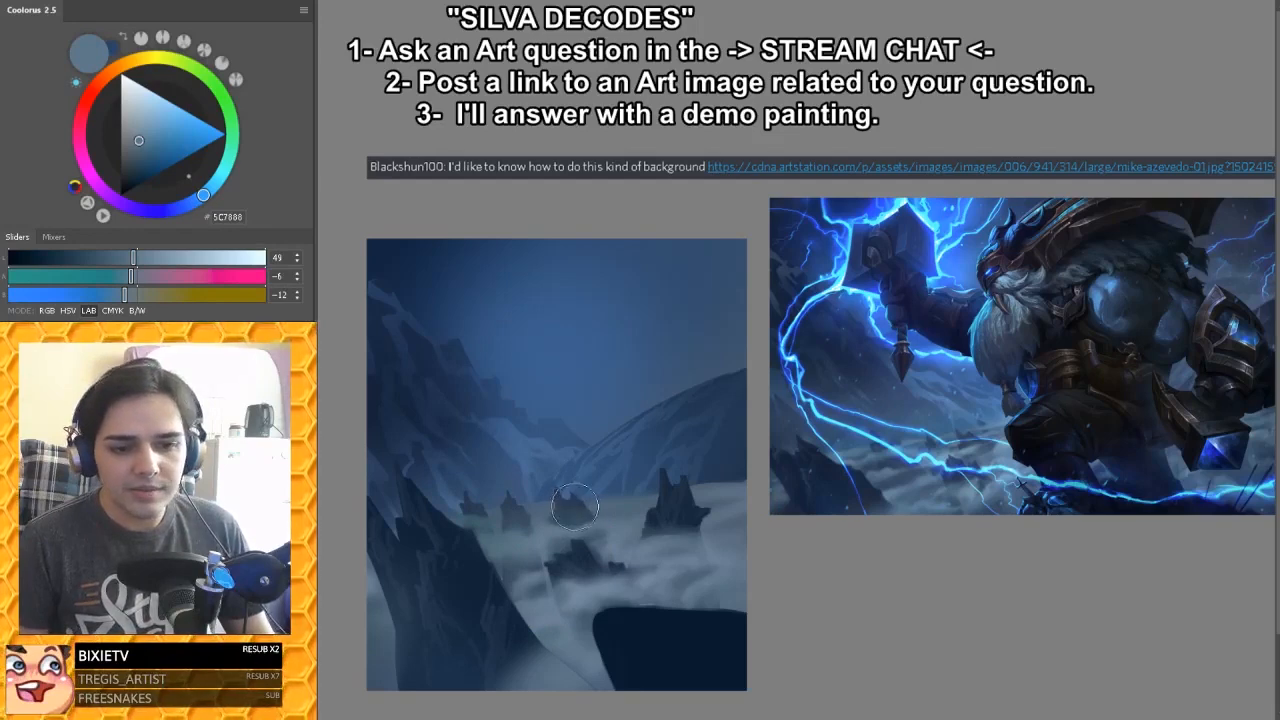
pyautogui.keyDown('alt'); pyautogui.click(668, 510); pyautogui.keyUp('alt')
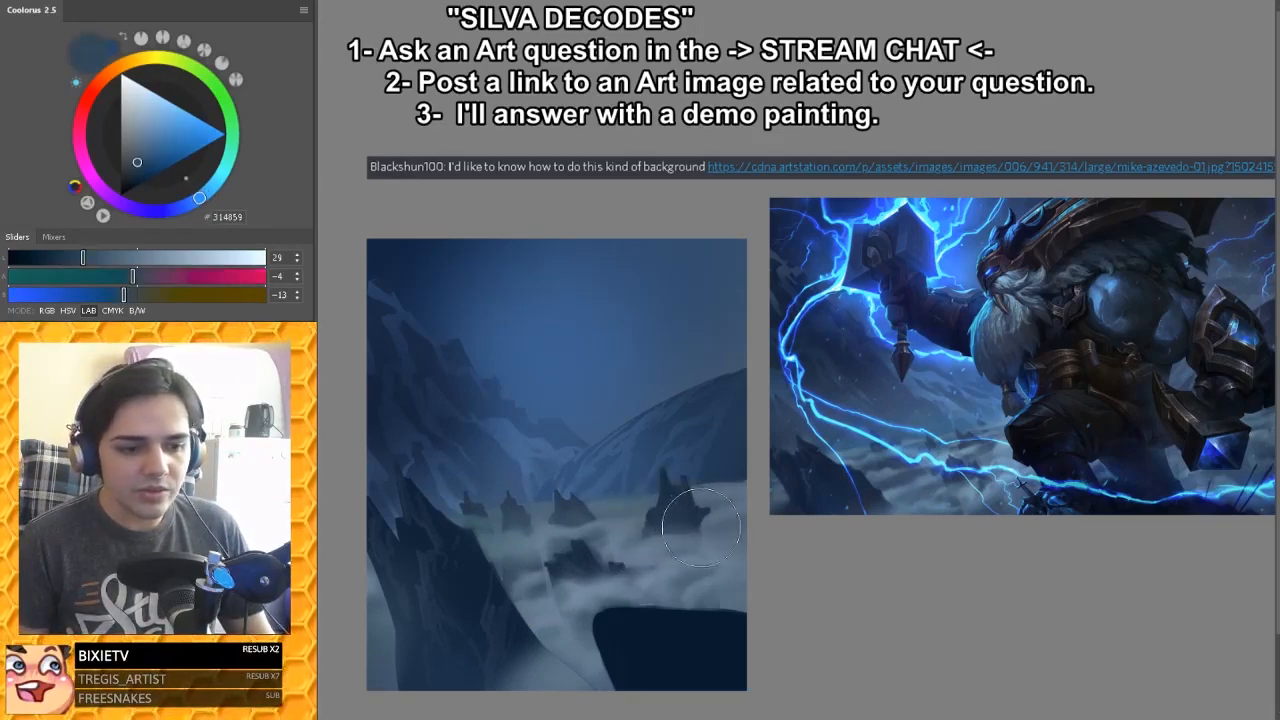
# Step: Refine the haze around the farthest small rocks with sampled blues #385263, #465F72 and #455F72, checking the values in grayscale
pyautogui.hotkey('ctrl', 'y')
pyautogui.keyDown('alt'); pyautogui.click(535, 513); pyautogui.keyUp('alt')
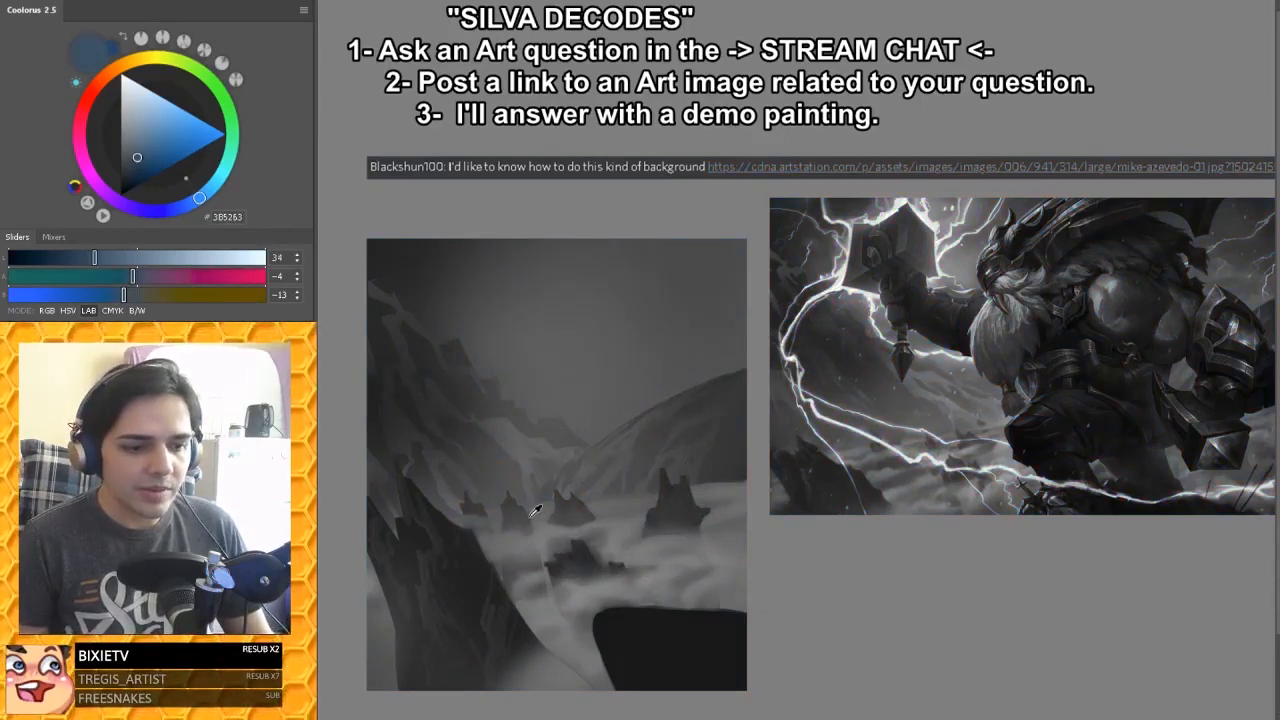
pyautogui.keyDown('alt'); pyautogui.click(502, 508); pyautogui.keyUp('alt')
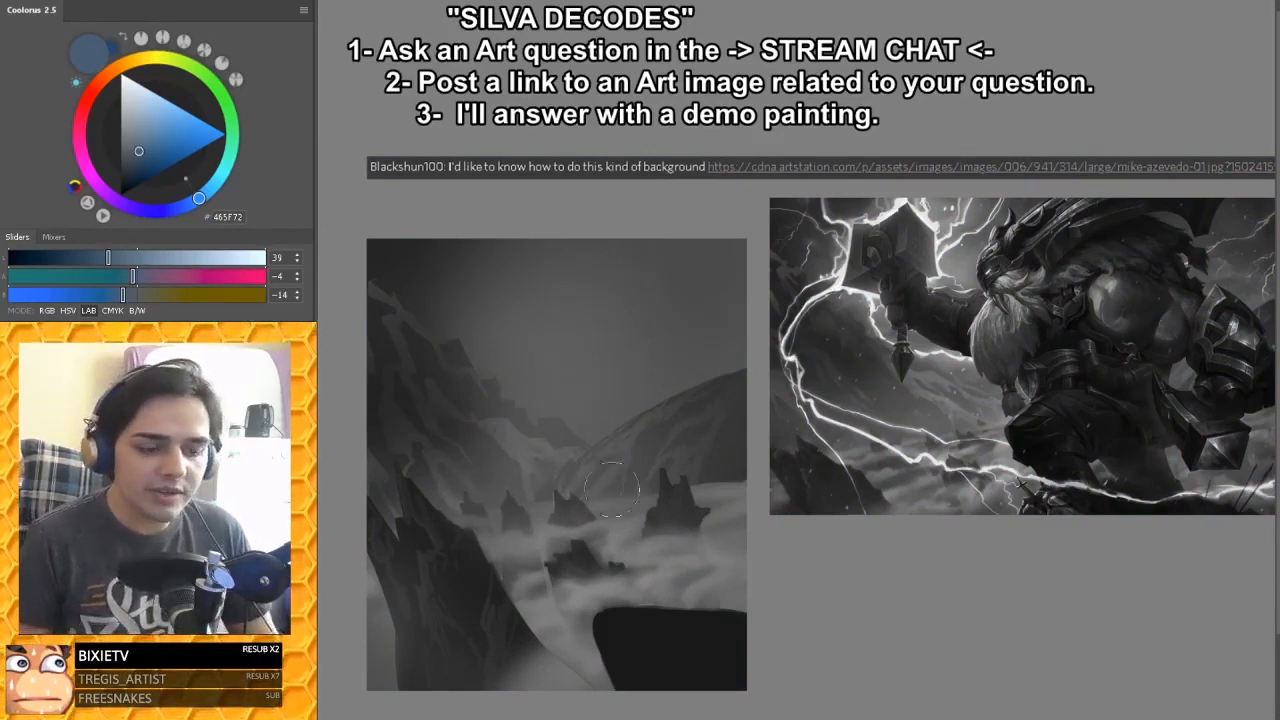
pyautogui.press('[')
pyautogui.press('[')
pyautogui.press('[')
pyautogui.press('[')
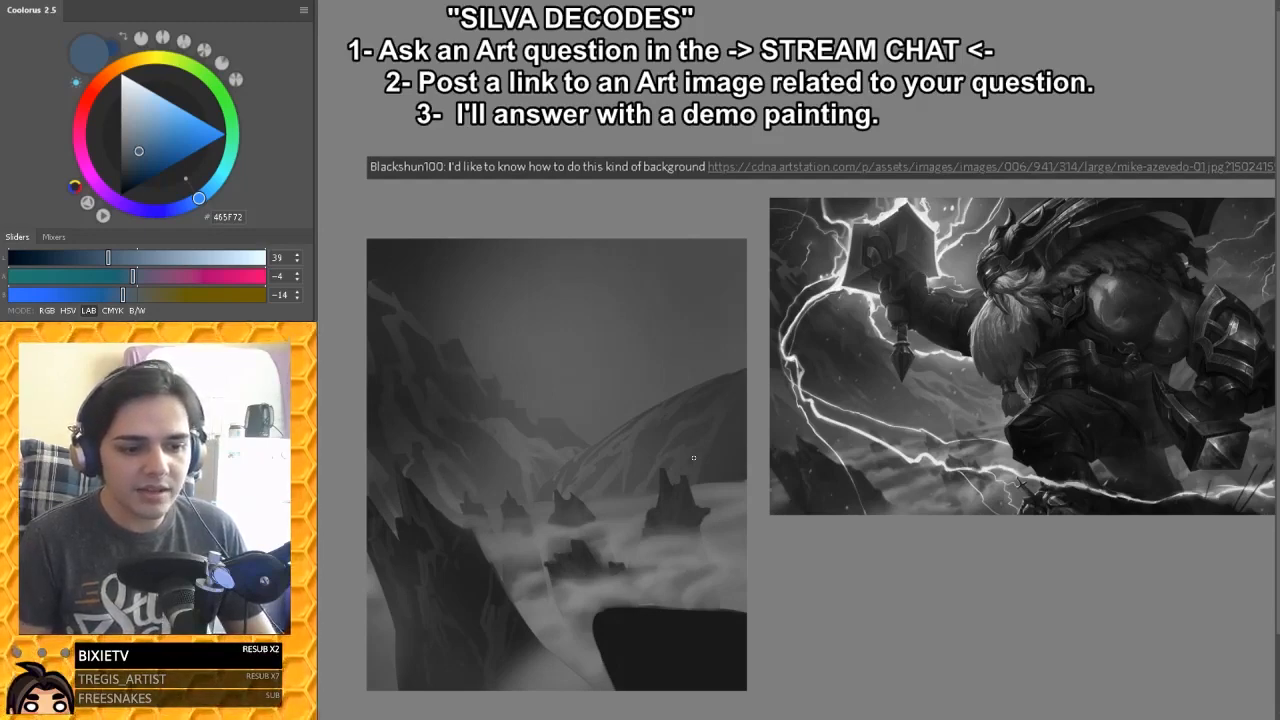
pyautogui.keyDown('alt'); pyautogui.click(494, 508); pyautogui.keyUp('alt')
pyautogui.hotkey('ctrl', 'y')
pyautogui.moveTo(478, 504); pyautogui.dragTo(481, 518)
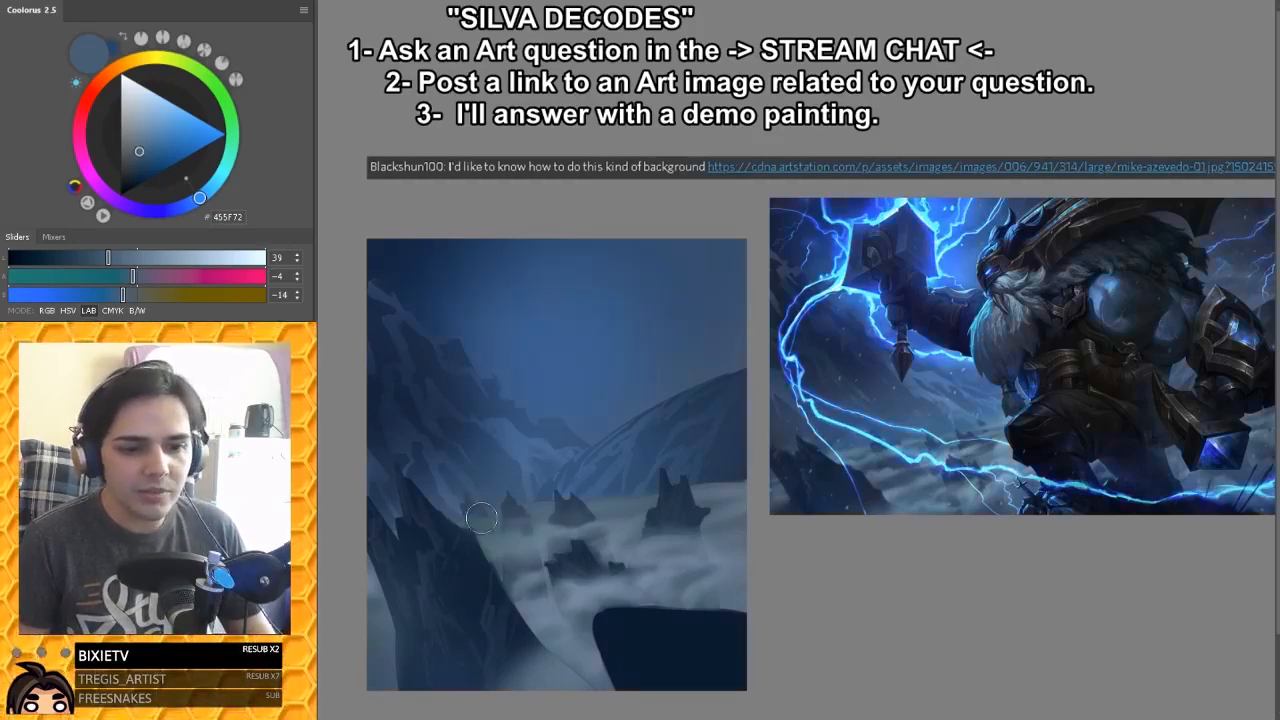
# Step: Soften the nearest small rock into the fog with sampled blue #2B3F53 and pick up navy #0F2337 from the left rock
pyautogui.press(']')
pyautogui.press(']')
pyautogui.moveTo(568, 574); pyautogui.dragTo(580, 574)
pyautogui.keyDown('alt'); pyautogui.click(574, 584); pyautogui.keyUp('alt')
pyautogui.keyDown('alt'); pyautogui.click(603, 575); pyautogui.keyUp('alt')
pyautogui.keyDown('alt'); pyautogui.click(605, 572); pyautogui.keyUp('alt')
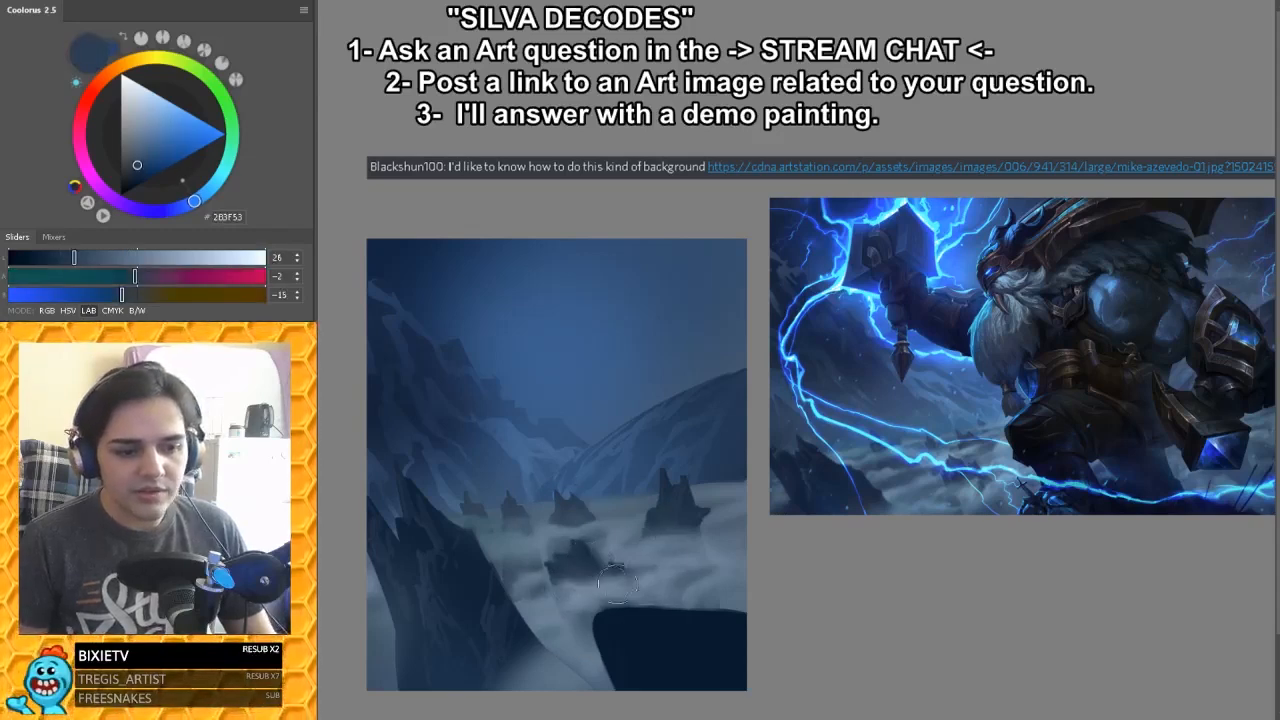
pyautogui.keyDown('alt'); pyautogui.click(452, 575); pyautogui.keyUp('alt')
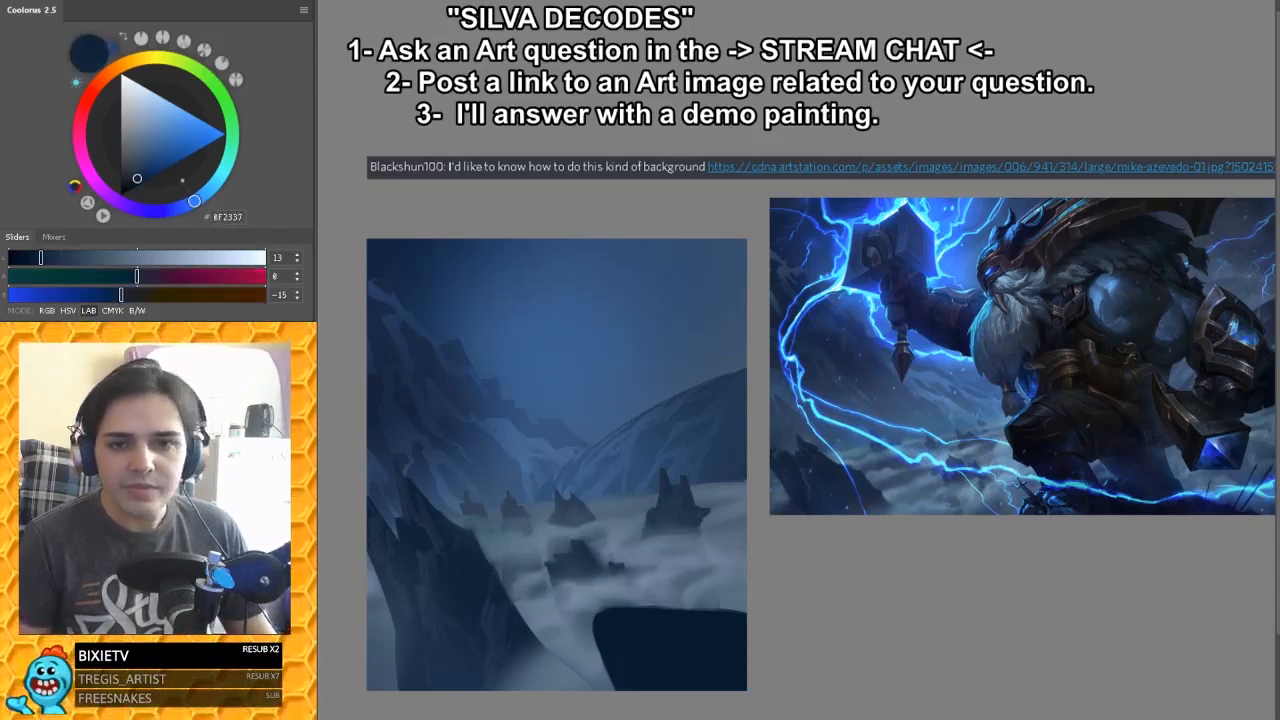
# Step: Pick near-black navy #08111A and shade the lower part of the left foreground rock with an enlarged soft brush
pyautogui.click(128, 186)
pyautogui.press(']')
pyautogui.moveTo(451, 612); pyautogui.dragTo(457, 646)
pyautogui.press(']')
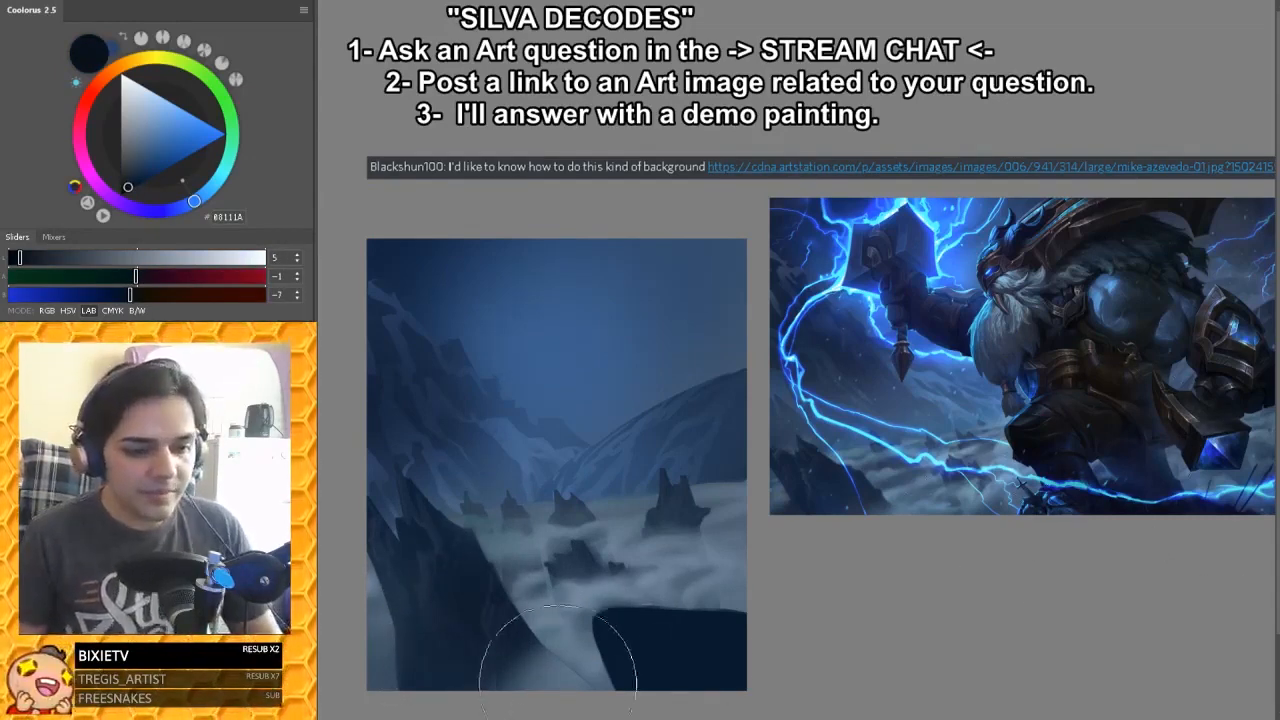
pyautogui.moveTo(566, 659); pyautogui.dragTo(560, 689)
# Step: Build up the fog beside the left rock and below the distant rocks with sampled blues #748AA1, #50697A and #4C6B78
pyautogui.keyDown('alt'); pyautogui.click(572, 656); pyautogui.keyUp('alt')
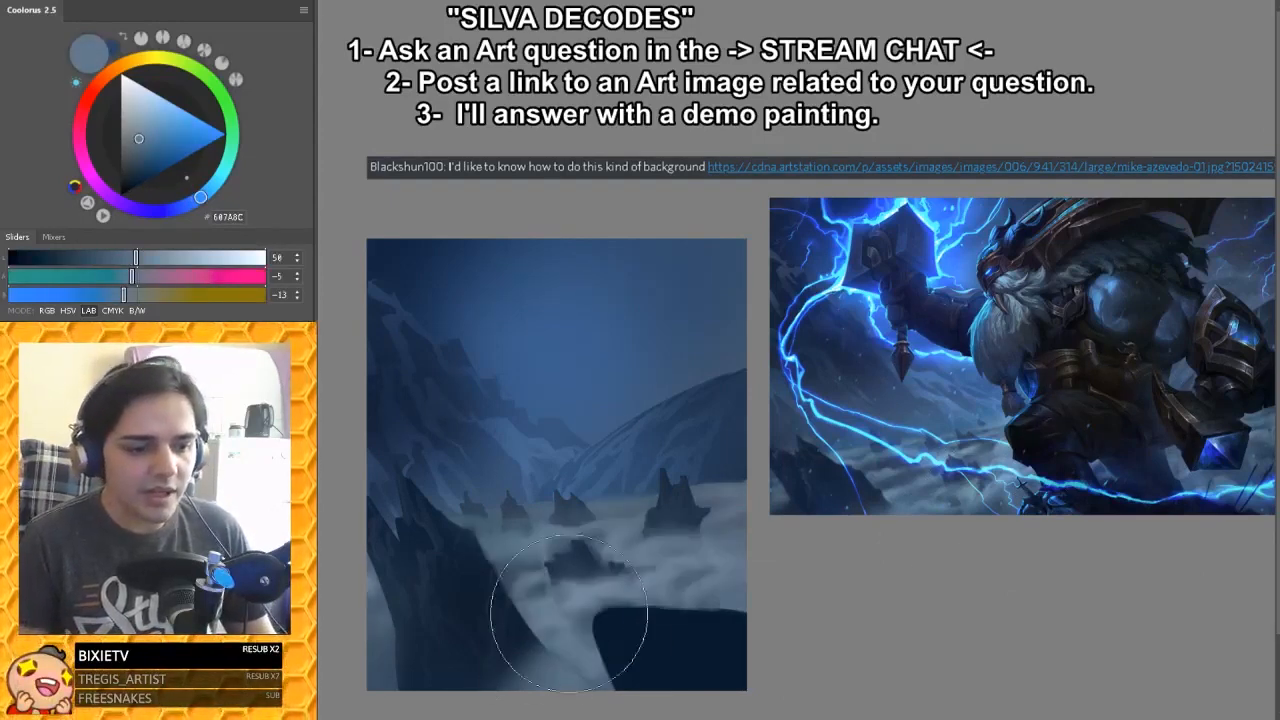
pyautogui.keyDown('alt'); pyautogui.click(579, 597); pyautogui.keyUp('alt')
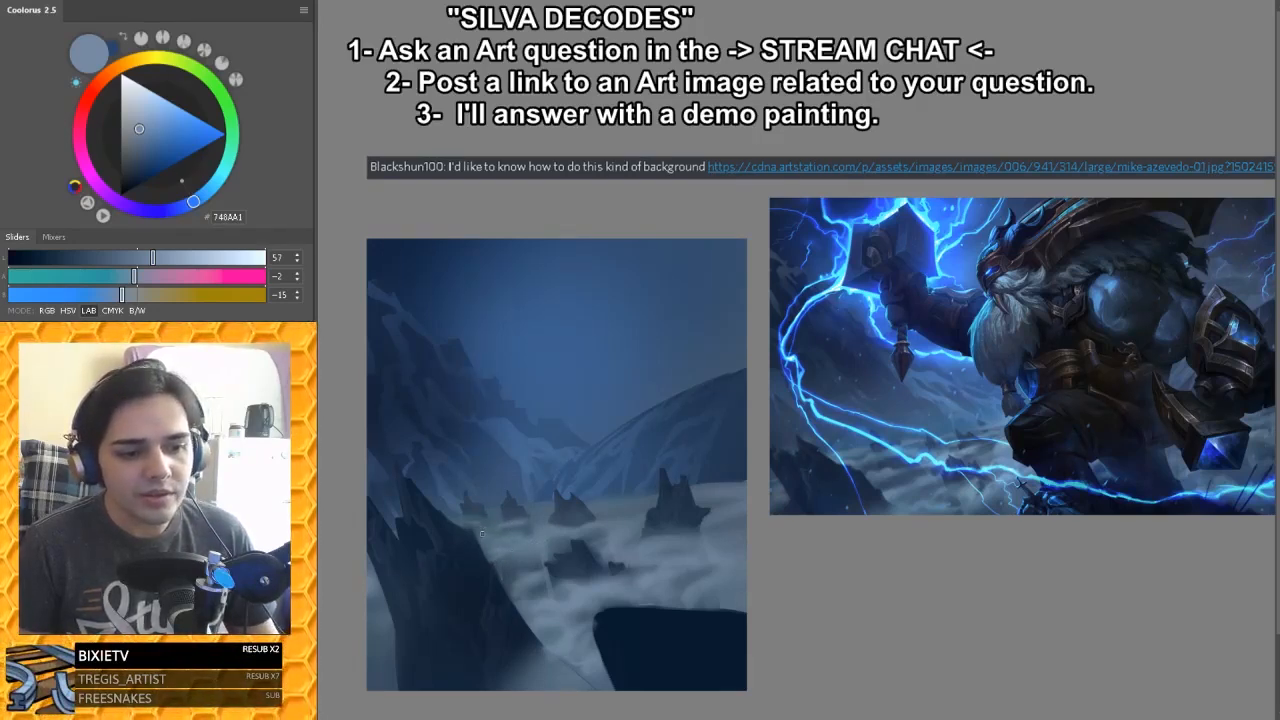
pyautogui.keyDown('alt'); pyautogui.click(500, 523); pyautogui.keyUp('alt')
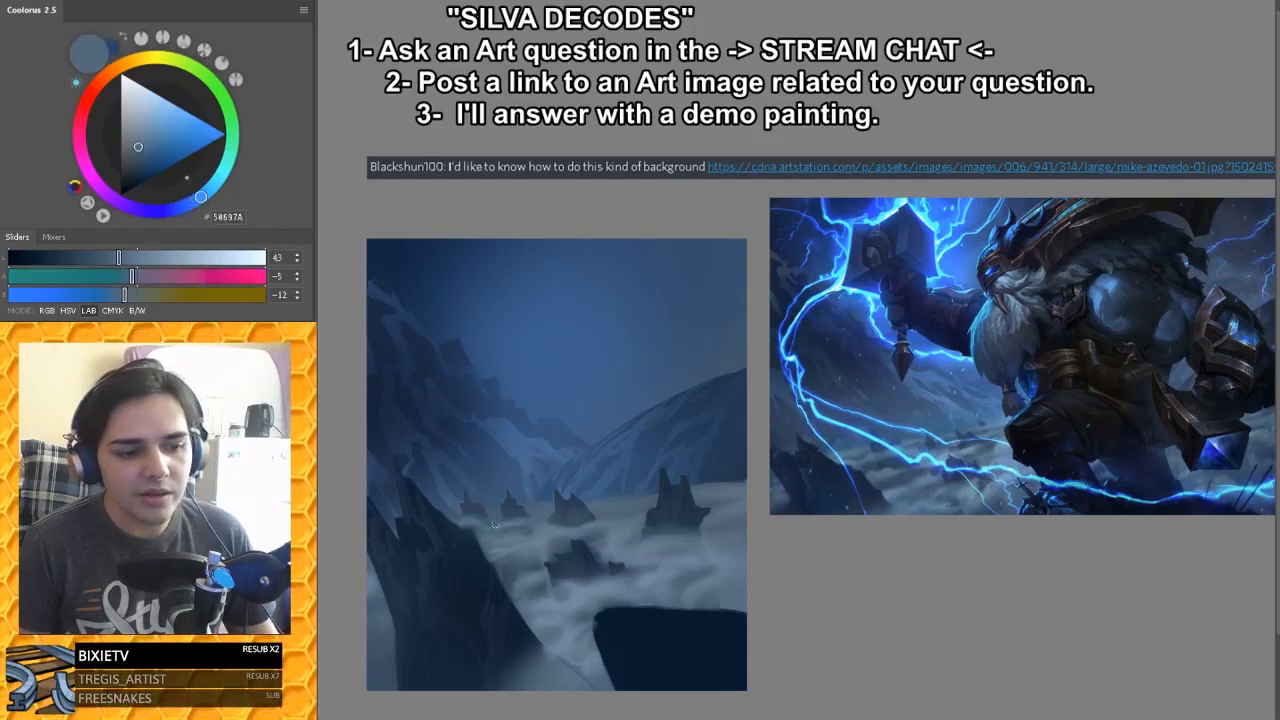
pyautogui.keyDown('alt'); pyautogui.click(502, 530); pyautogui.keyUp('alt')
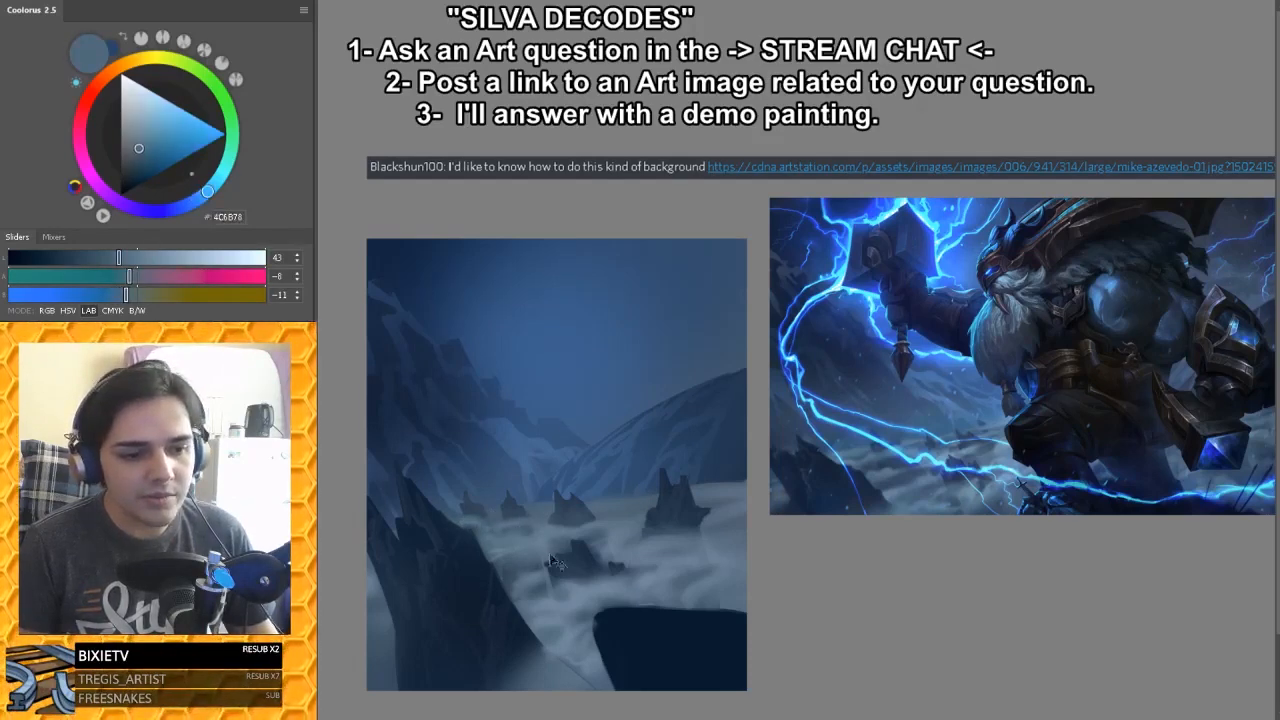
# Step: Paint fog swirls between the left rock and the small middle rocks with sampled blues #617A8C, #60788C and #5B7082
pyautogui.keyDown('alt'); pyautogui.click(546, 590); pyautogui.keyUp('alt')
pyautogui.keyDown('alt'); pyautogui.click(544, 583); pyautogui.keyUp('alt')
pyautogui.keyDown('alt'); pyautogui.click(516, 566); pyautogui.keyUp('alt')
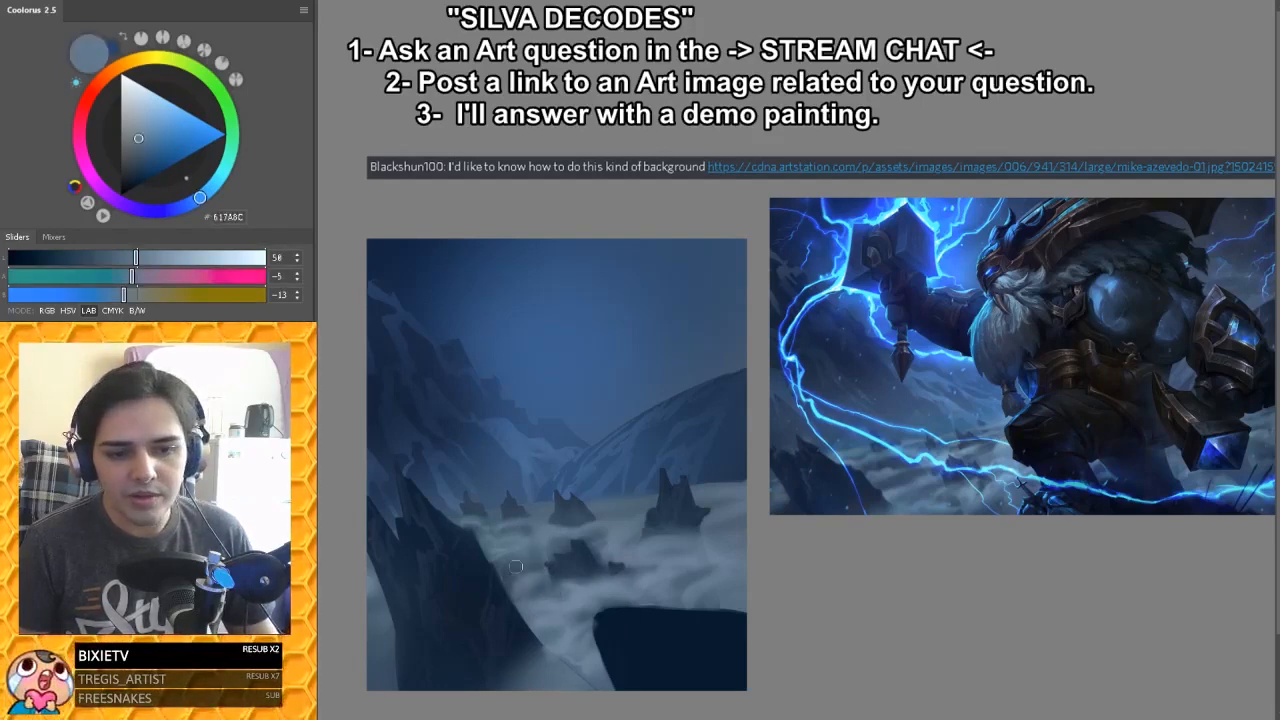
pyautogui.keyDown('alt'); pyautogui.click(608, 528); pyautogui.keyUp('alt')
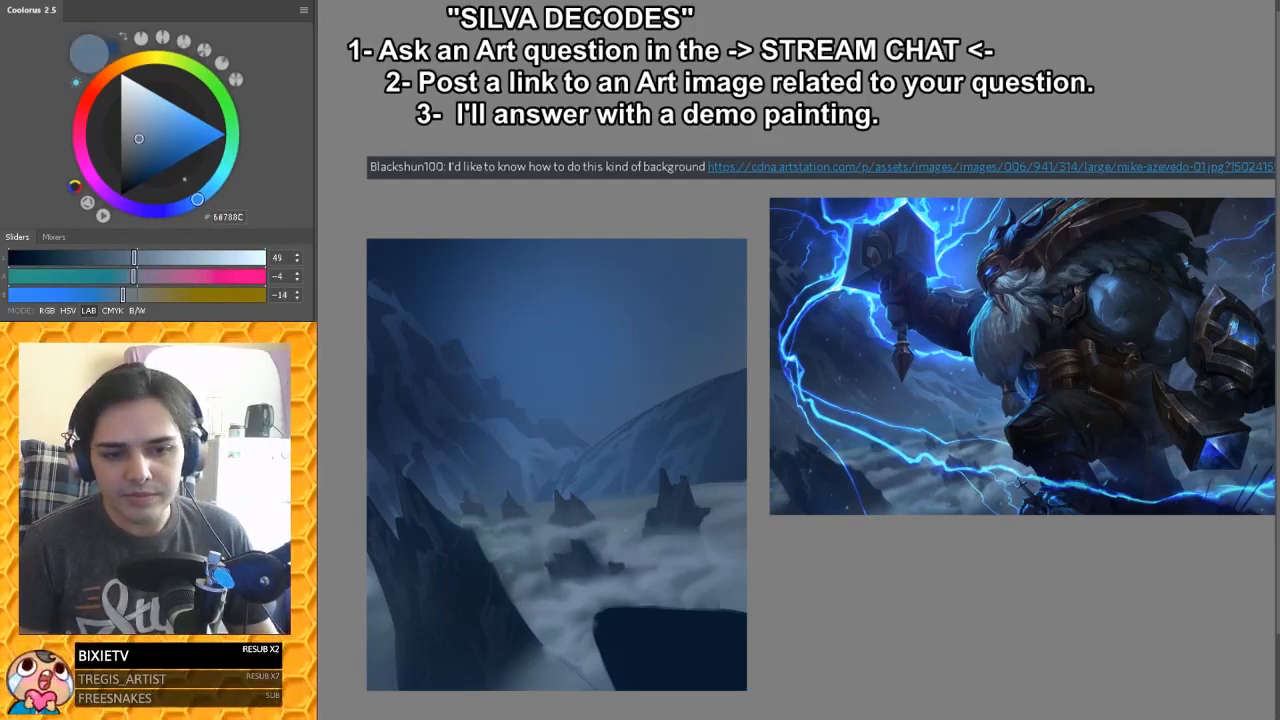
pyautogui.keyDown('alt'); pyautogui.click(642, 508); pyautogui.keyUp('alt')
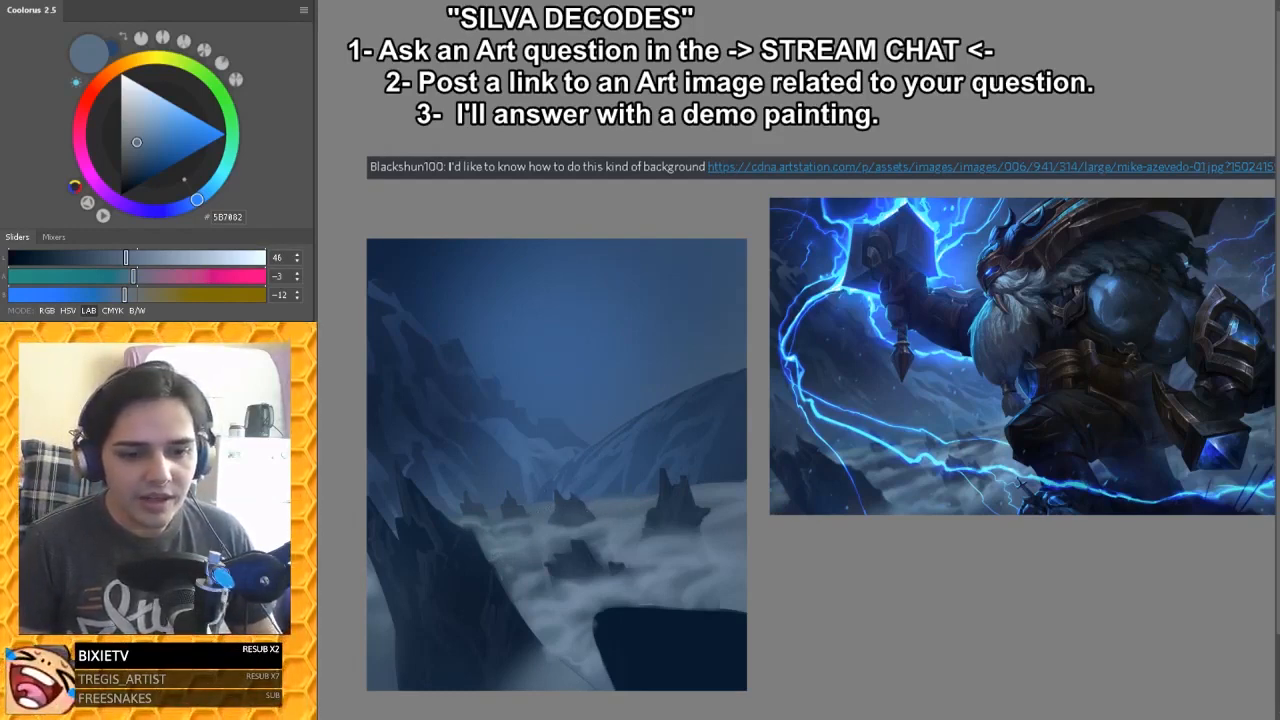
# Step: Refine the fog along both sides of the left foreground rock with sampled blues #536D7F, #44586B, #5C7286, #5B7688 and #486471
pyautogui.keyDown('alt'); pyautogui.click(505, 516); pyautogui.keyUp('alt')
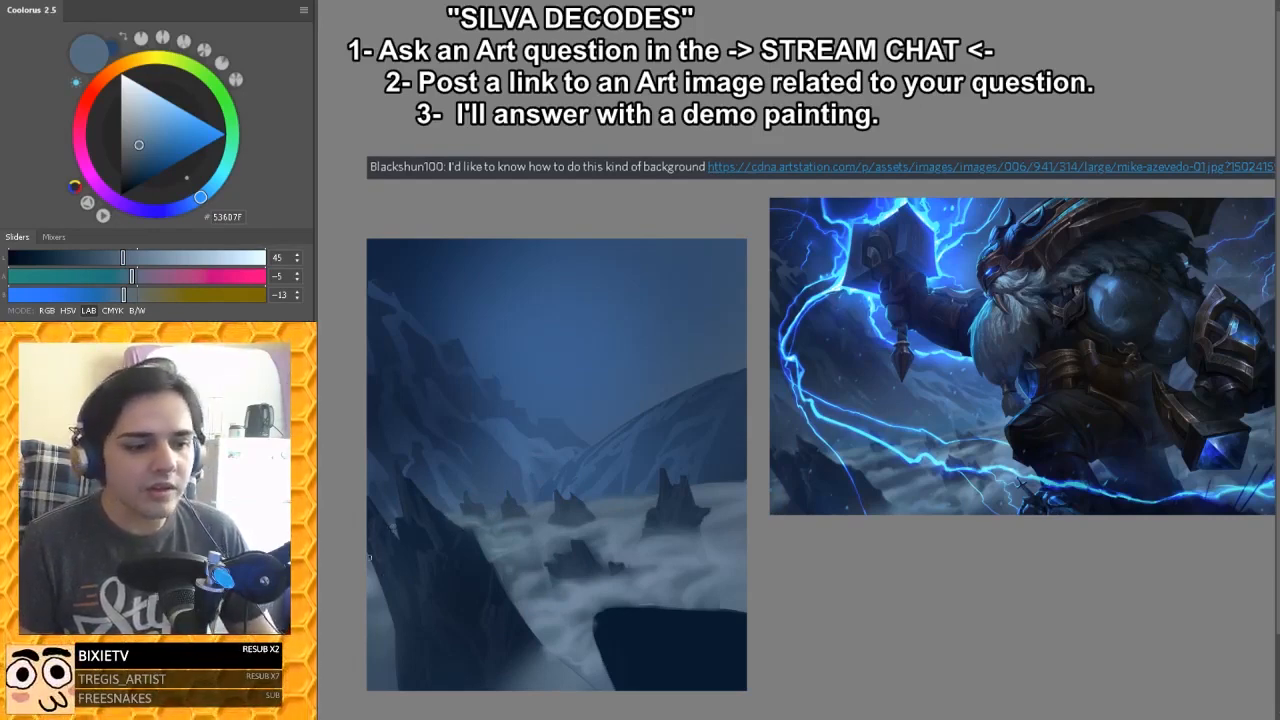
pyautogui.keyDown('alt'); pyautogui.click(379, 590); pyautogui.keyUp('alt')
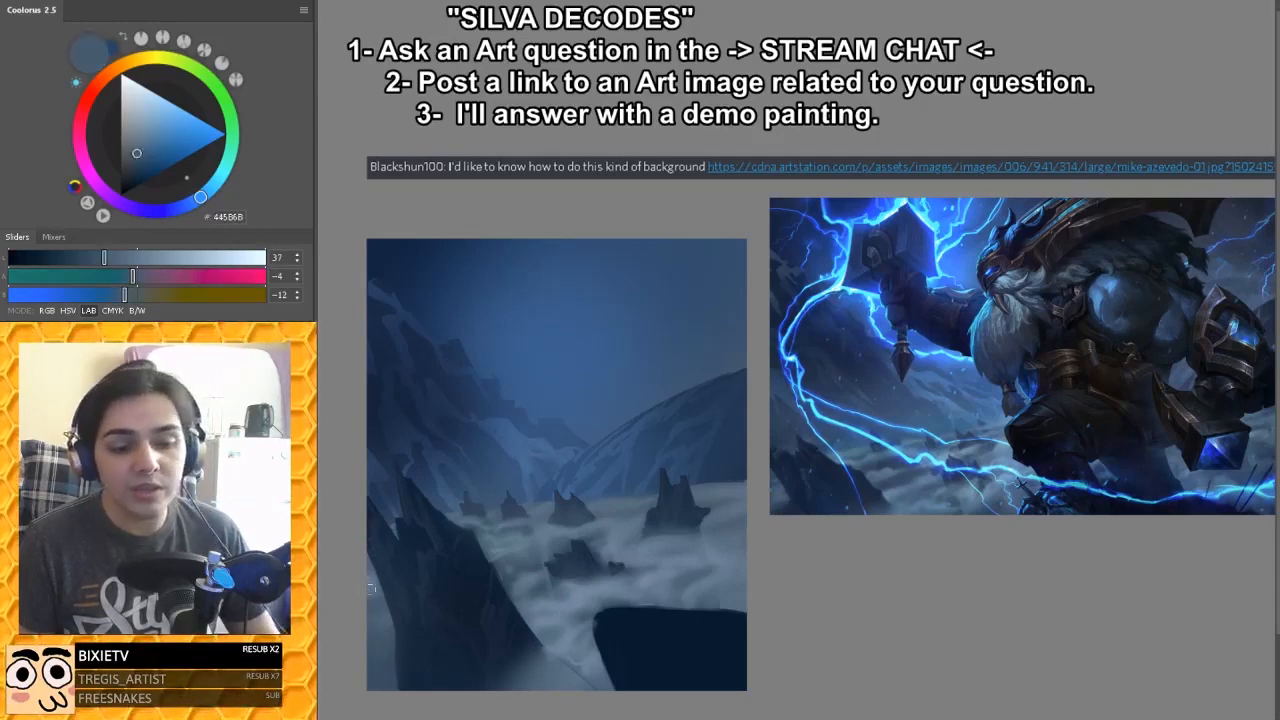
pyautogui.keyDown('alt'); pyautogui.click(378, 580); pyautogui.keyUp('alt')
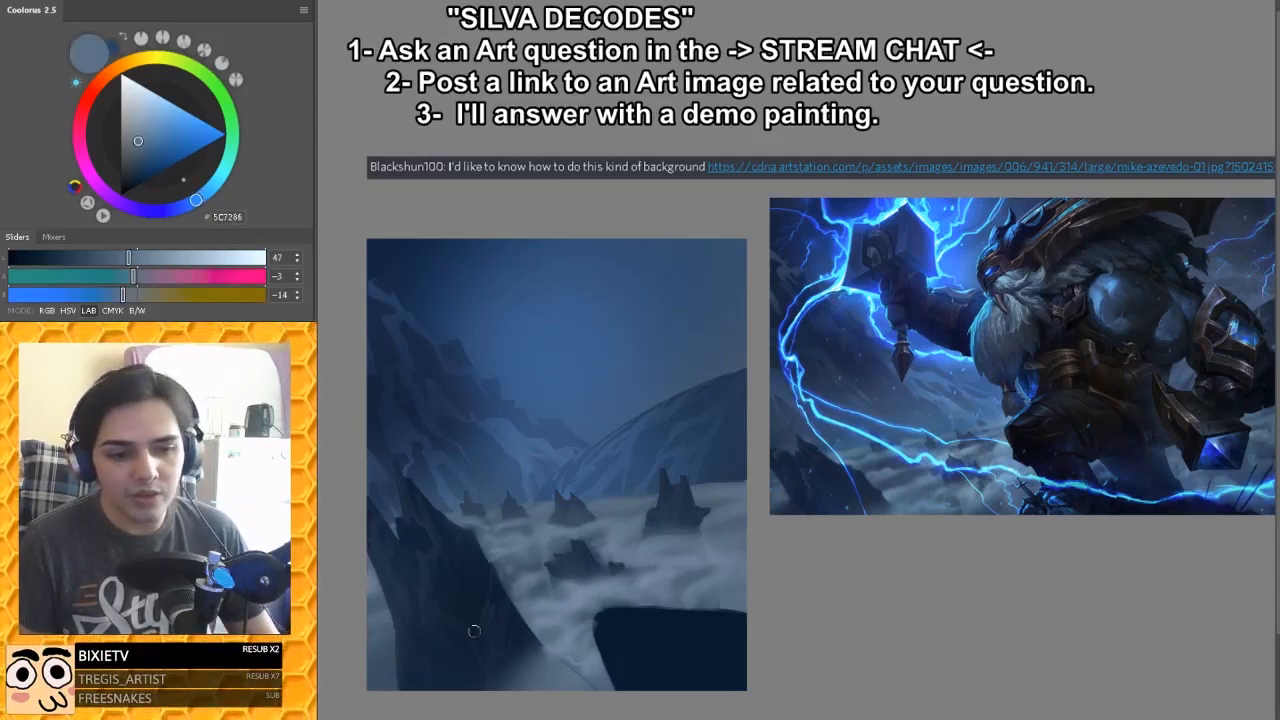
pyautogui.keyDown('alt'); pyautogui.click(518, 546); pyautogui.keyUp('alt')
pyautogui.keyDown('alt'); pyautogui.click(495, 534); pyautogui.keyUp('alt')
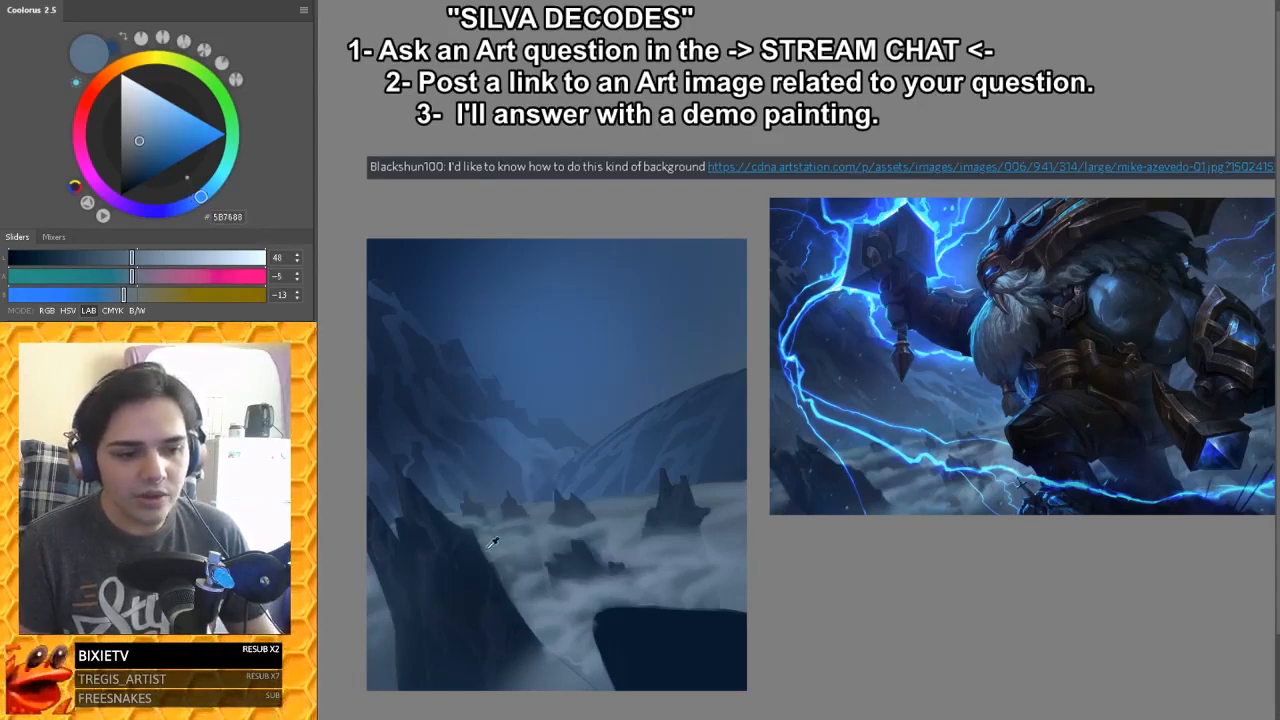
pyautogui.keyDown('alt'); pyautogui.click(493, 542); pyautogui.keyUp('alt')
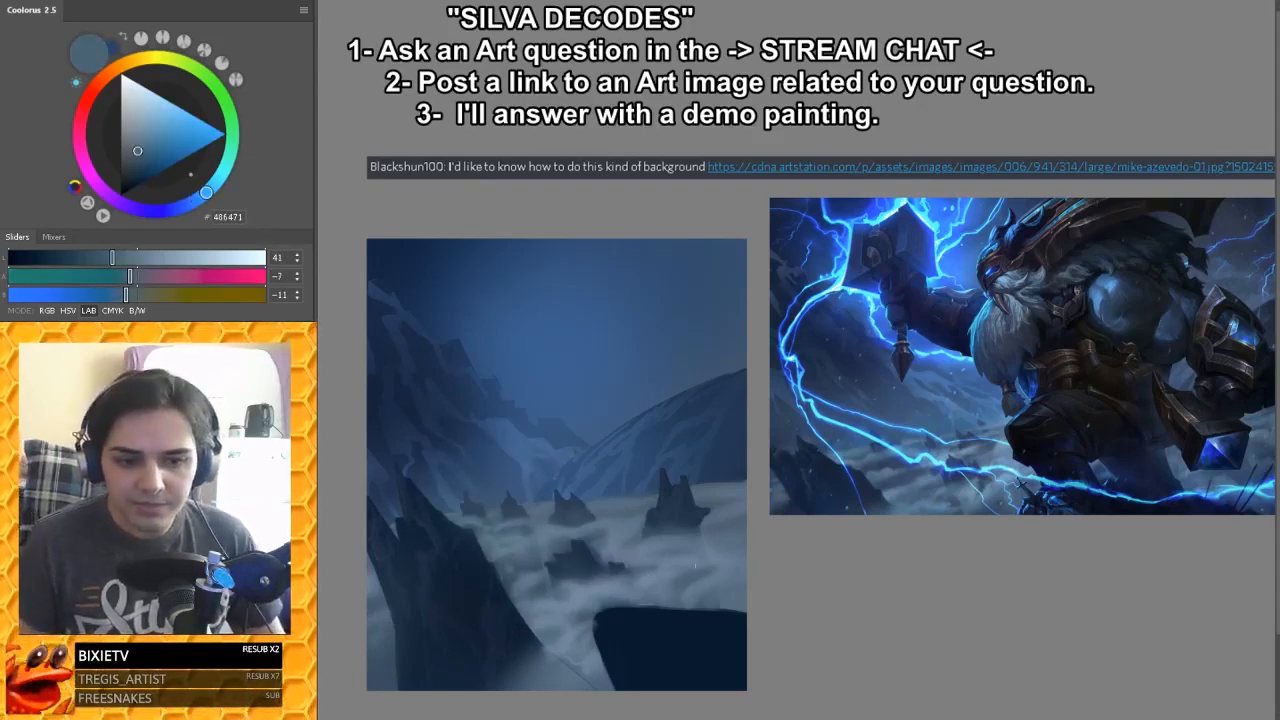
# Step: Paint fog between the nearest small rock and the dark ledge with sampled #72879E and #596883, undoing one stroke
pyautogui.keyDown('alt'); pyautogui.click(647, 579); pyautogui.keyUp('alt')
pyautogui.keyDown('alt'); pyautogui.click(647, 579); pyautogui.keyUp('alt')
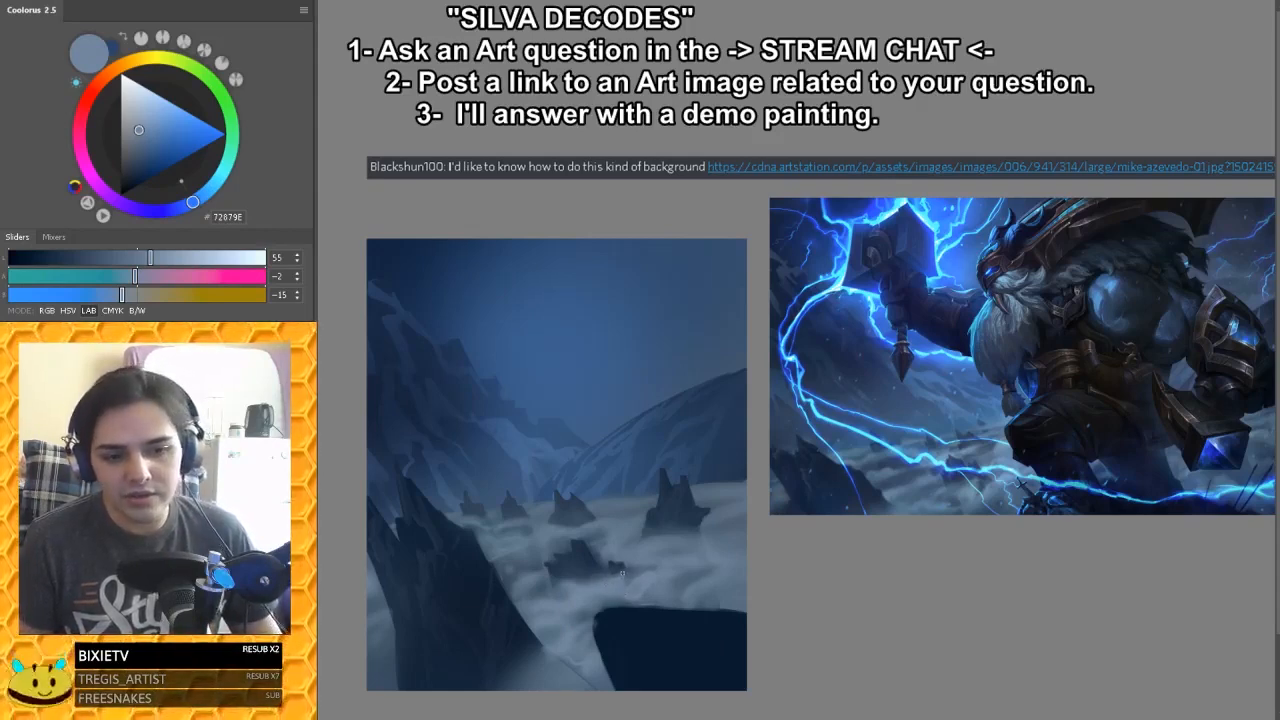
pyautogui.hotkey('ctrl', 'z')
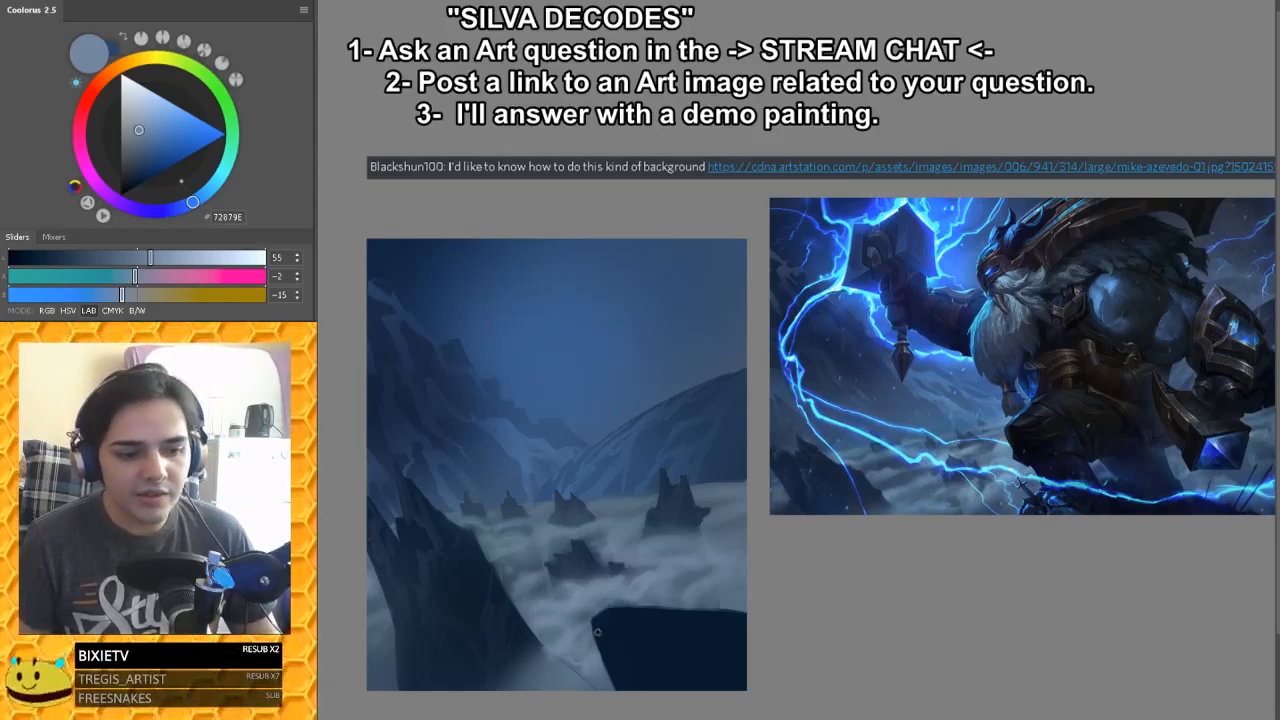
pyautogui.keyDown('alt'); pyautogui.click(650, 593); pyautogui.keyUp('alt')
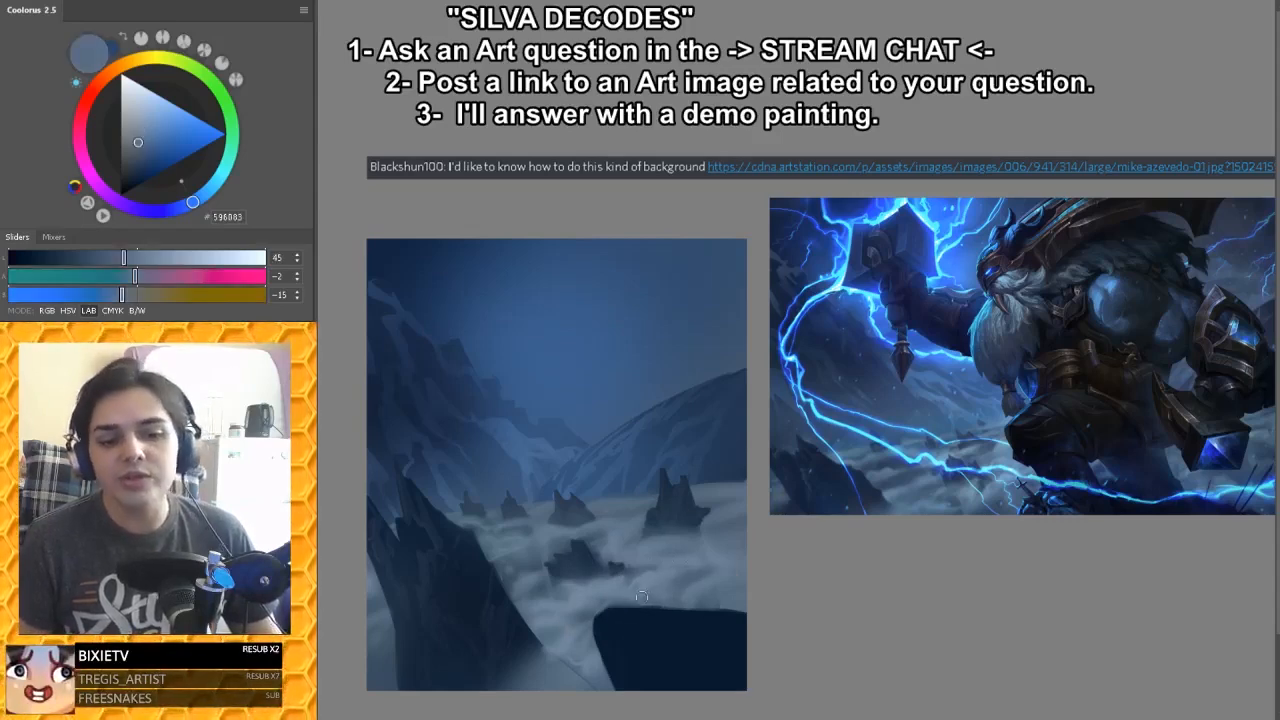
# Step: Blend the fog around the nearest small rock with sampled blues #566E81, #5E7687 and #6C8196, then check the values in grayscale
pyautogui.keyDown('alt'); pyautogui.click(590, 598); pyautogui.keyUp('alt')
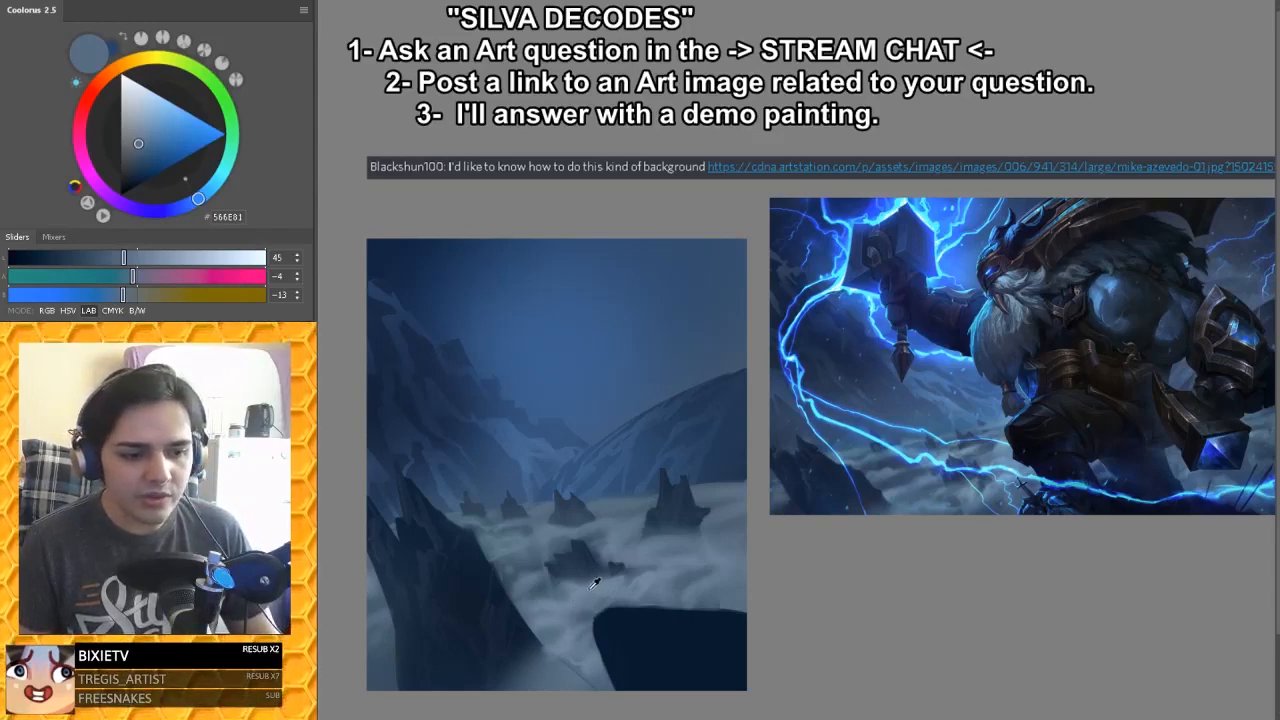
pyautogui.keyDown('alt'); pyautogui.click(596, 583); pyautogui.keyUp('alt')
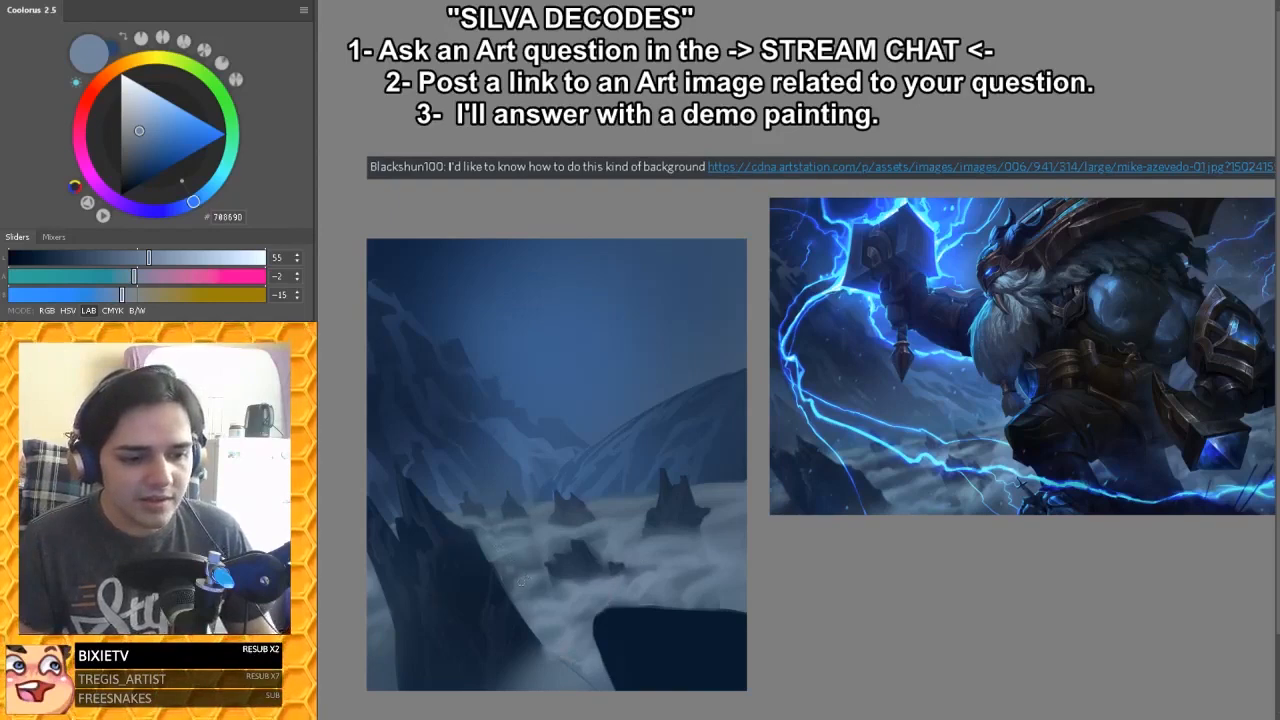
pyautogui.keyDown('alt'); pyautogui.click(520, 580); pyautogui.keyUp('alt')
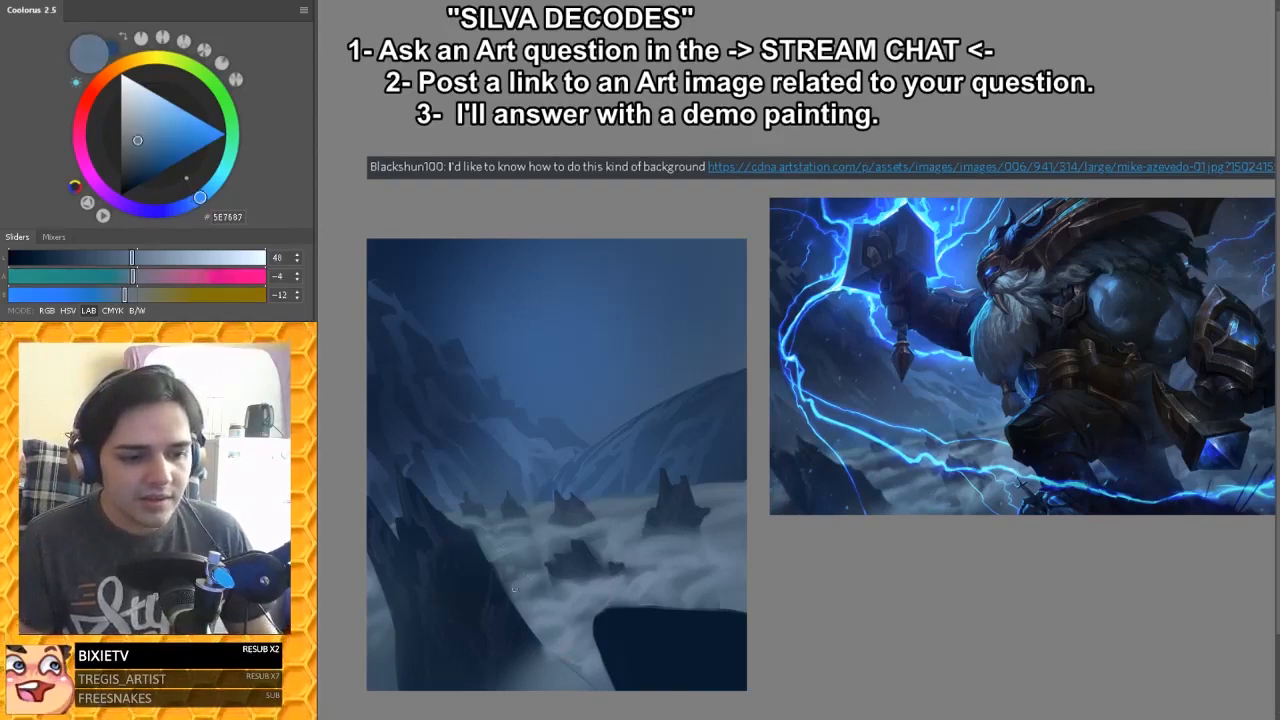
pyautogui.keyDown('alt'); pyautogui.click(662, 555); pyautogui.keyUp('alt')
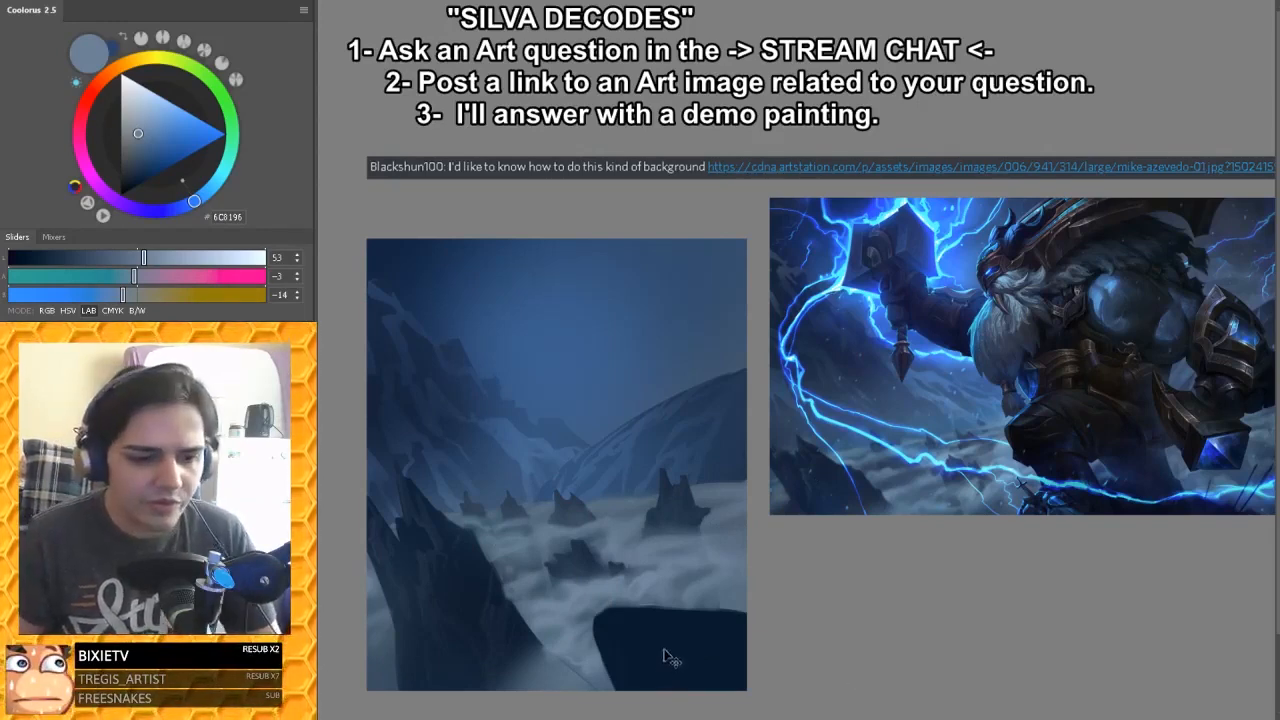
pyautogui.hotkey('ctrl', 'y')
pyautogui.hotkey('ctrl', 'y')
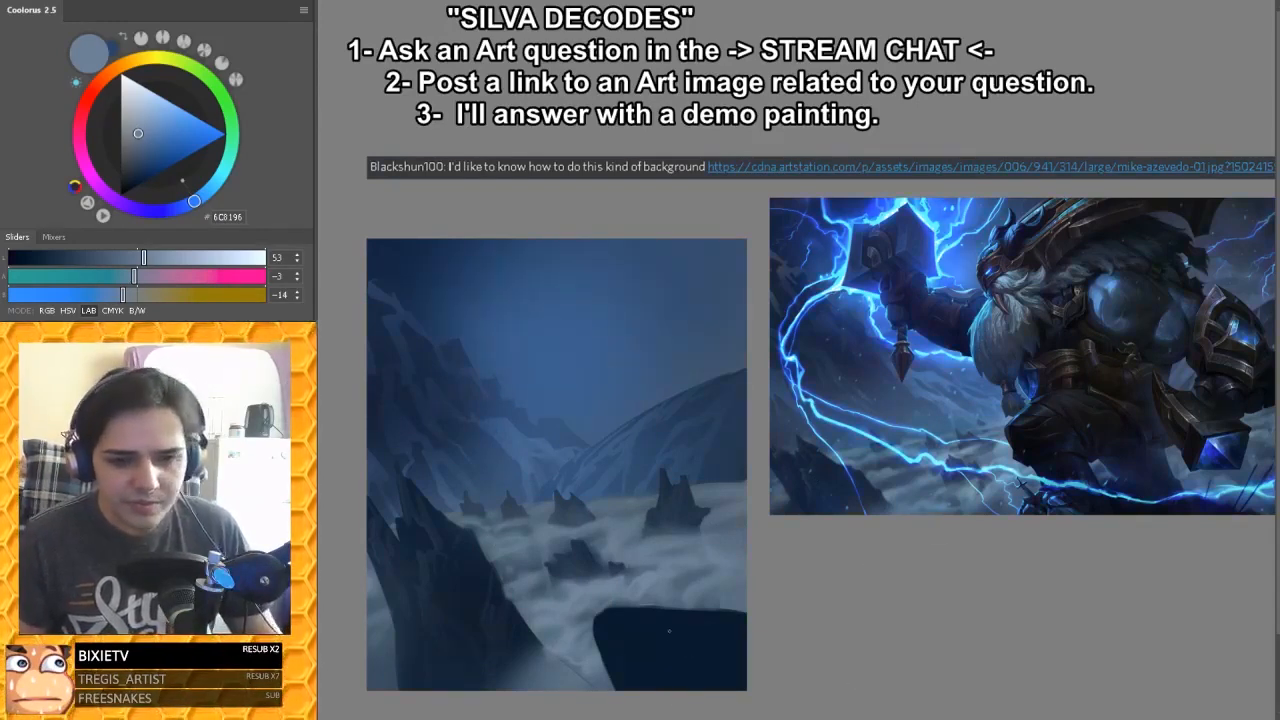
# Step: Sharpen the foreground ledge's upper edge with sampled navy #051A2E and the super hard brush, checking the composition in a mirrored view
pyautogui.keyDown('alt'); pyautogui.click(668, 636); pyautogui.keyUp('alt')
pyautogui.rightClick(670, 636)
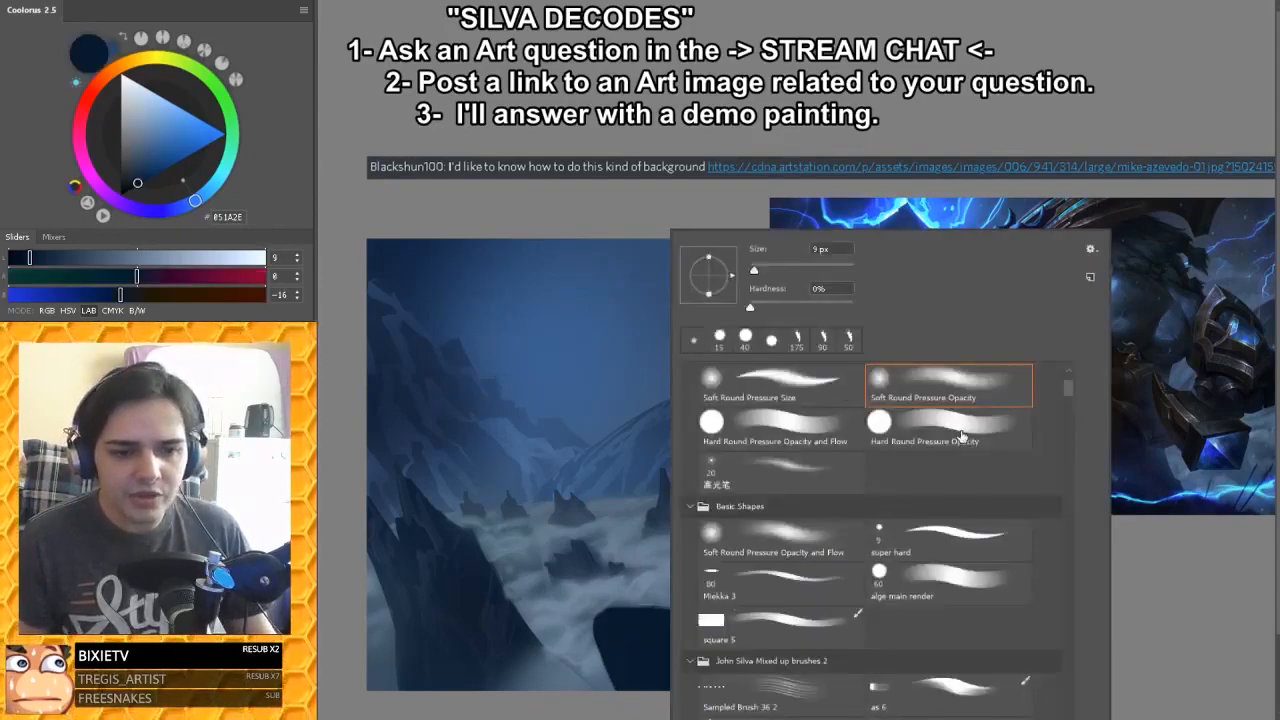
pyautogui.click(953, 547)
pyautogui.click(655, 627)
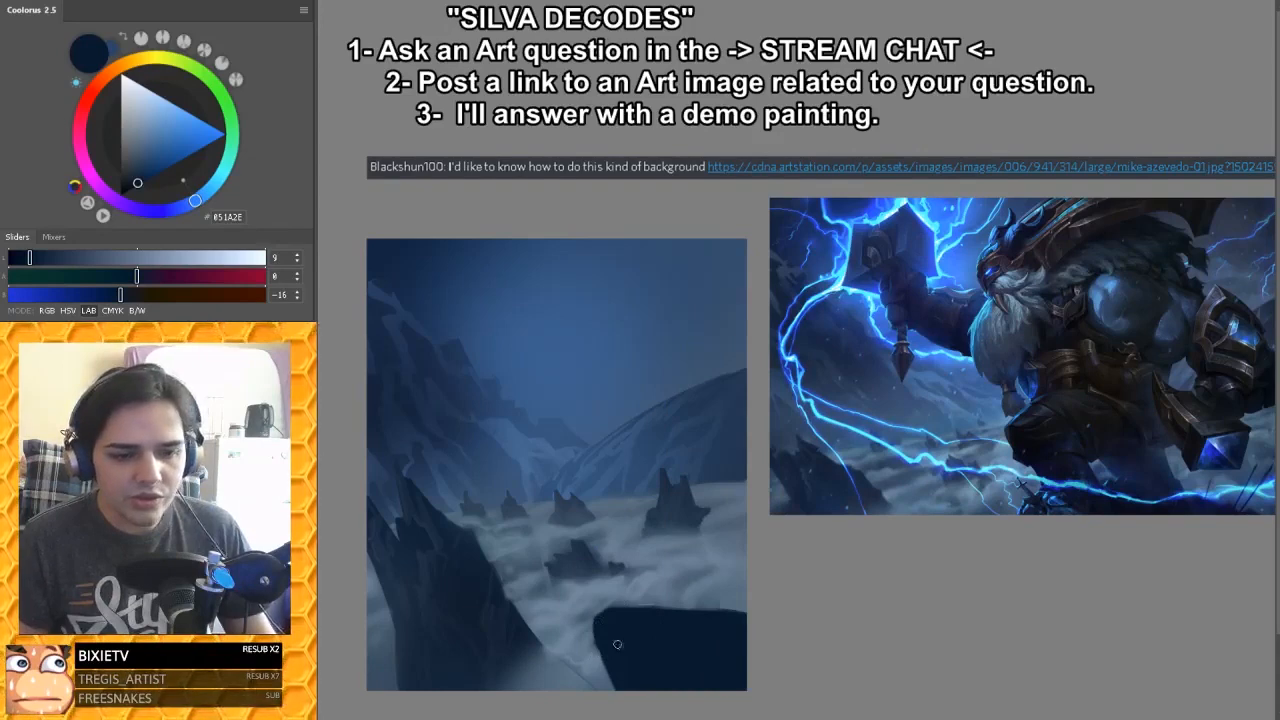
pyautogui.hotkey('ctrl', 'shift', 'h')
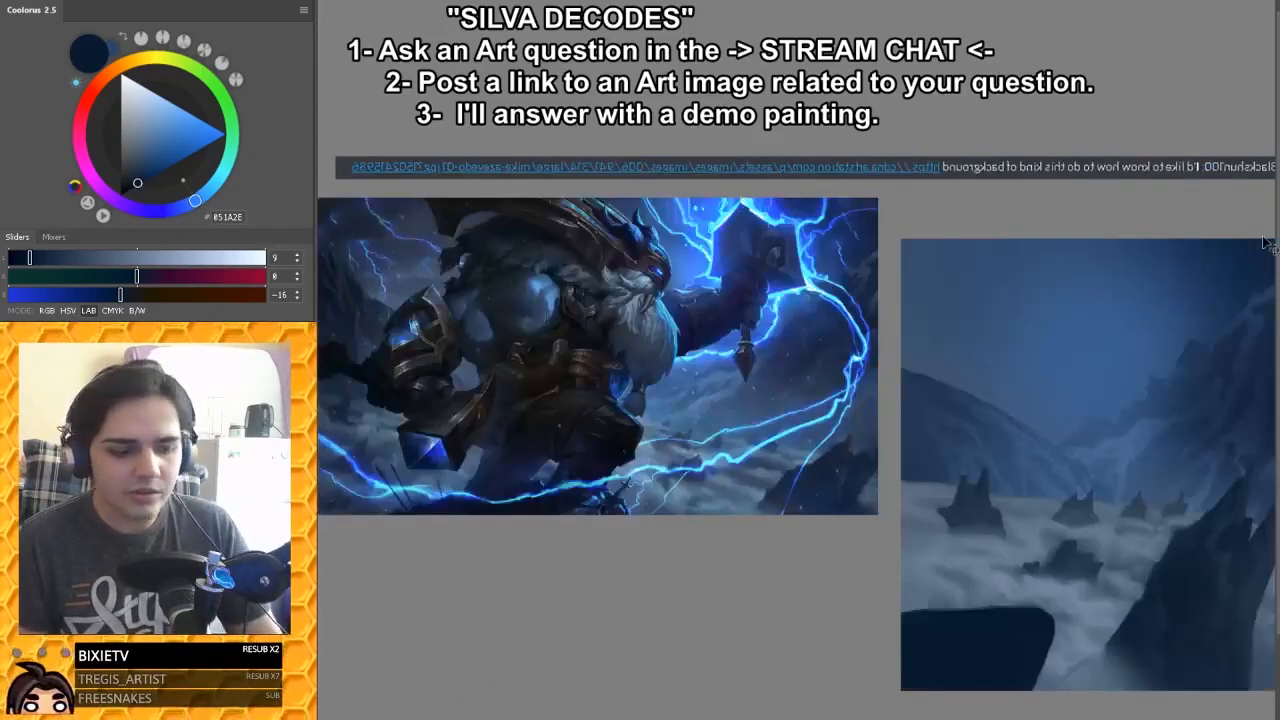
pyautogui.hotkey('ctrl', 'shift', 'h')
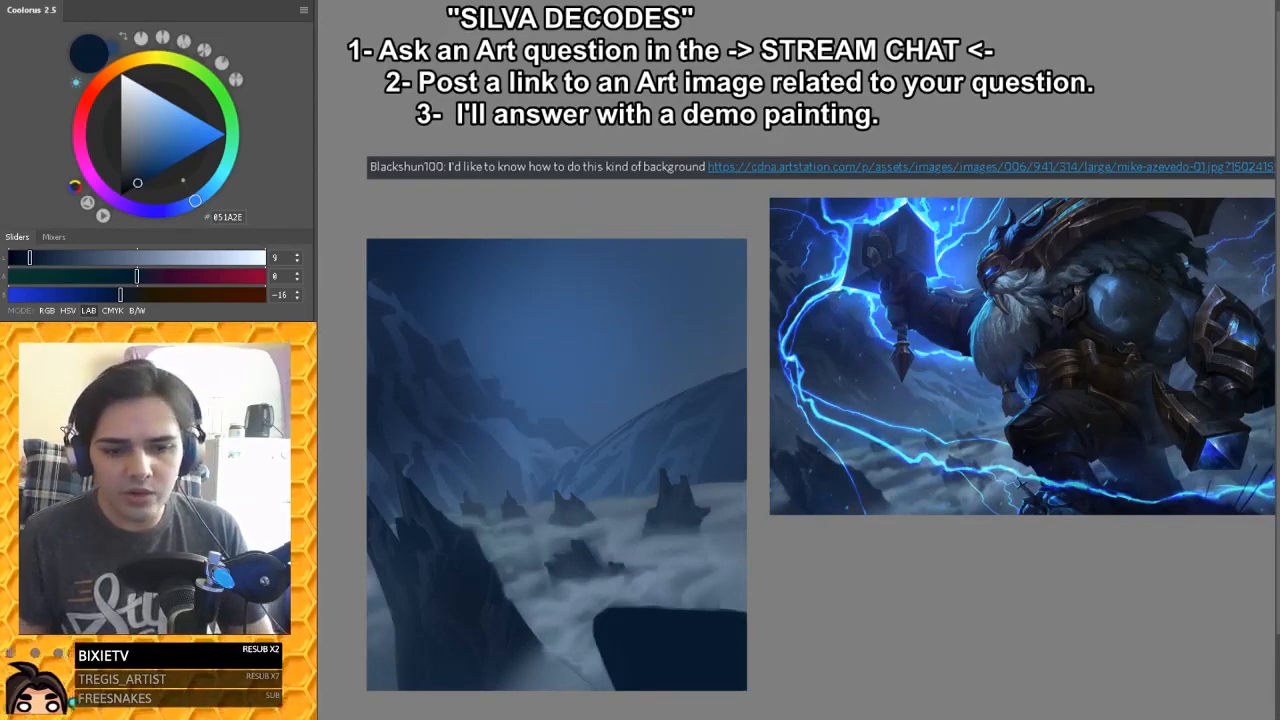
pyautogui.moveTo(598, 612); pyautogui.dragTo(720, 613)
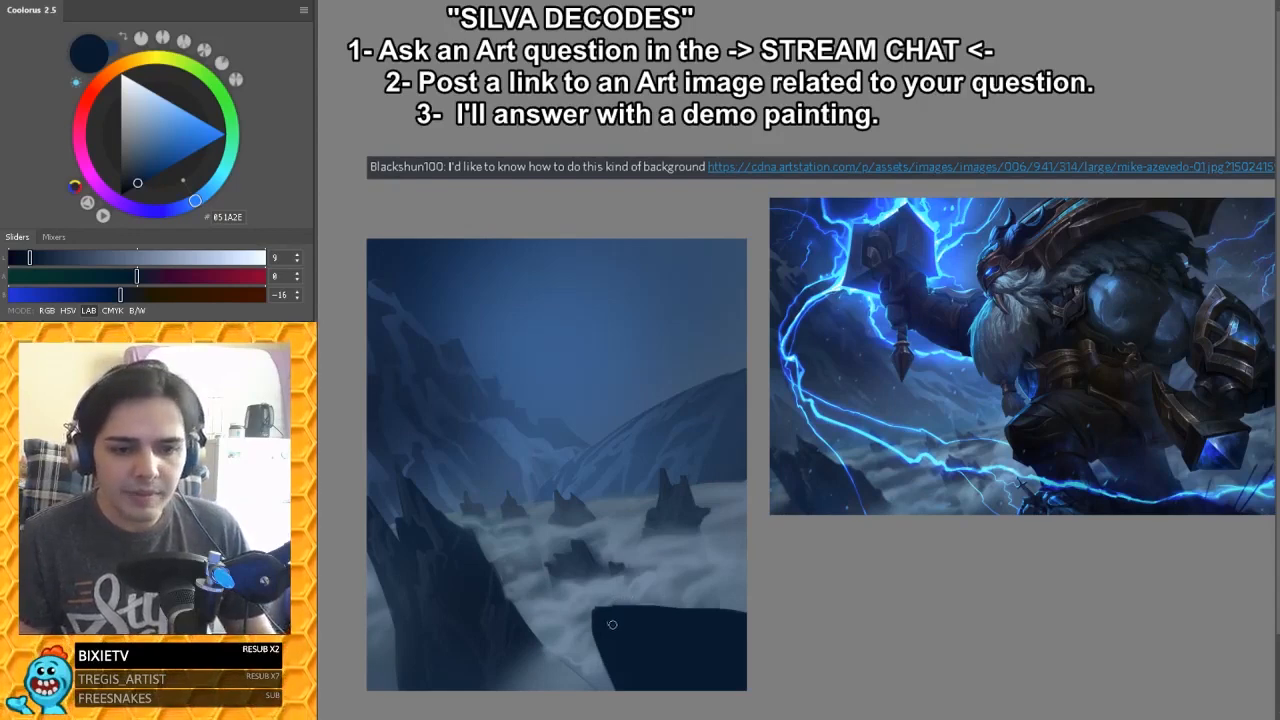
pyautogui.moveTo(591, 633)
pyautogui.mouseDown()
pyautogui.moveTo(594, 689)
pyautogui.moveTo(576, 689)
pyautogui.mouseUp()
pyautogui.hotkey('ctrl', 'z')
pyautogui.hotkey('ctrl', 'z')
pyautogui.hotkey('ctrl', 'z')
pyautogui.moveTo(601, 648); pyautogui.dragTo(575, 691)
pyautogui.moveTo(598, 664); pyautogui.dragTo(612, 690)
pyautogui.hotkey('ctrl', 'z')
pyautogui.hotkey('ctrl', 'z')
pyautogui.hotkey('ctrl', 'z')
# Step: Extend the foreground ledge's left side outward and down to the canvas's lower edge in navy #051A2E
pyautogui.moveTo(603, 642); pyautogui.dragTo(599, 690)
pyautogui.moveTo(612, 650); pyautogui.dragTo(605, 697)
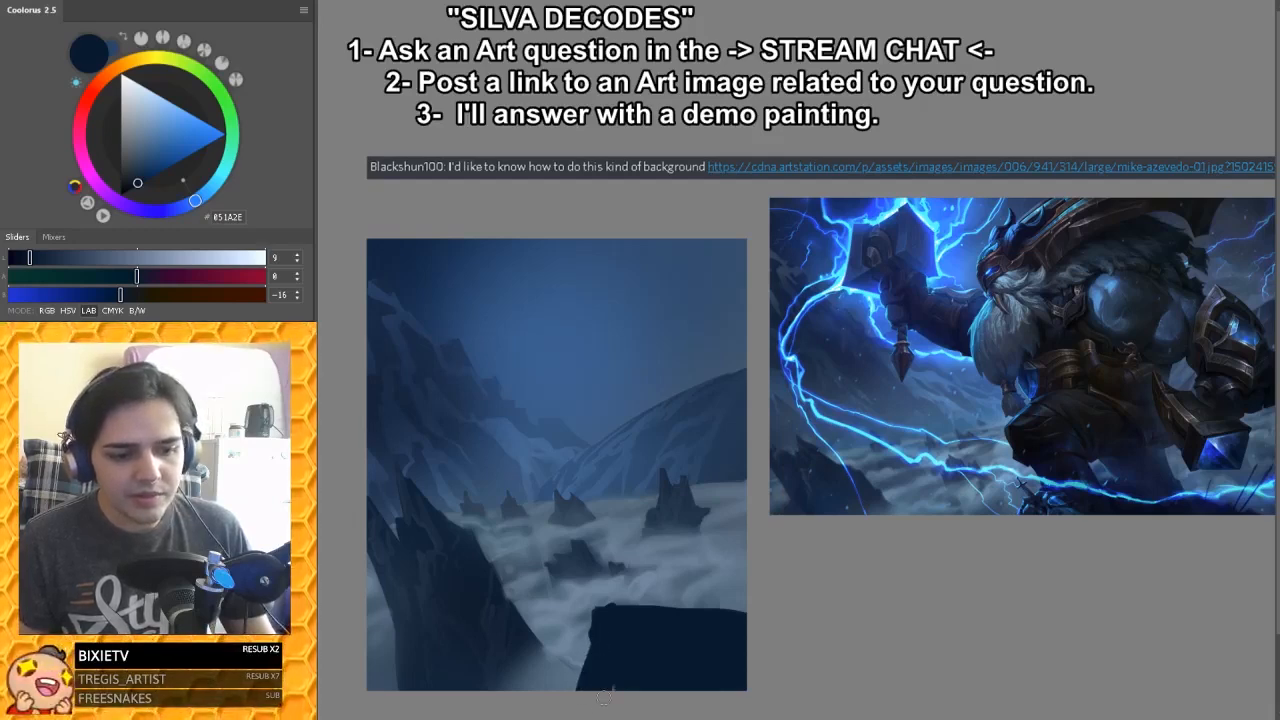
# Step: Paint a small sword silhouette stuck into the ledge's left corner, redoing its crossguard and hilt strokes
pyautogui.moveTo(596, 591); pyautogui.dragTo(606, 605)
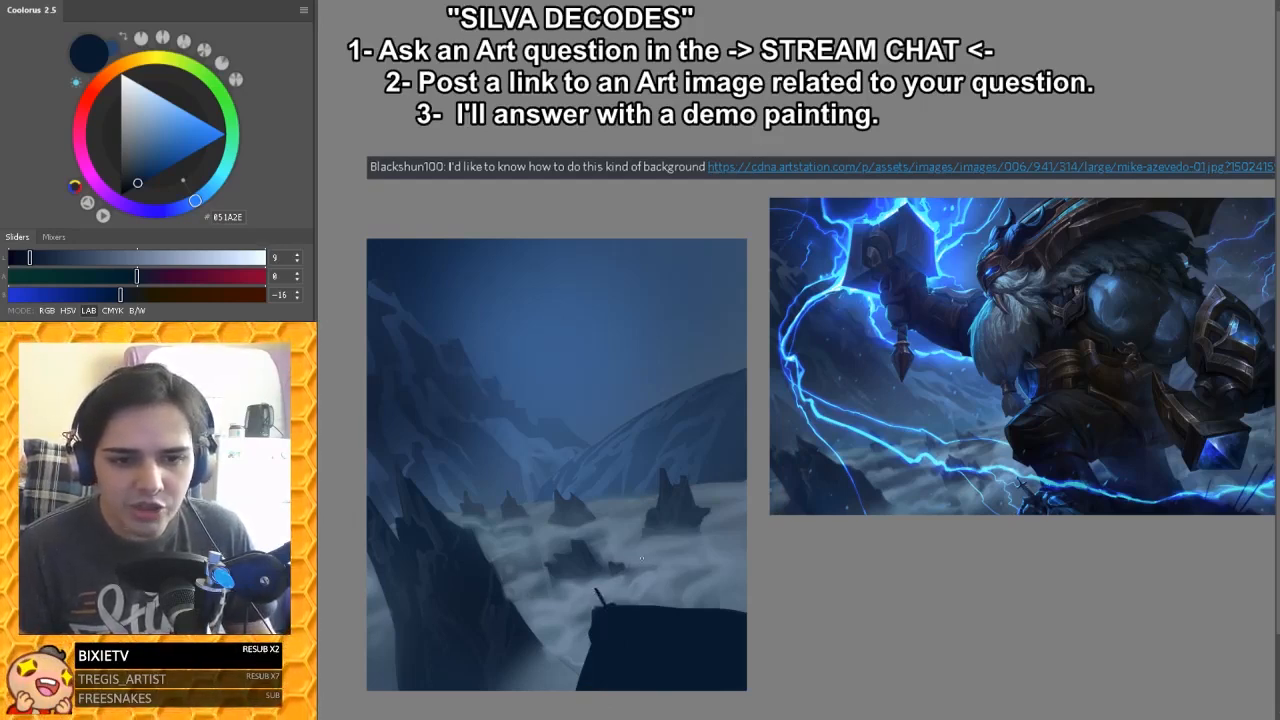
pyautogui.moveTo(602, 596)
pyautogui.mouseDown()
pyautogui.moveTo(614, 606)
pyautogui.moveTo(605, 590)
pyautogui.mouseUp()
pyautogui.hotkey('ctrl', 'z')
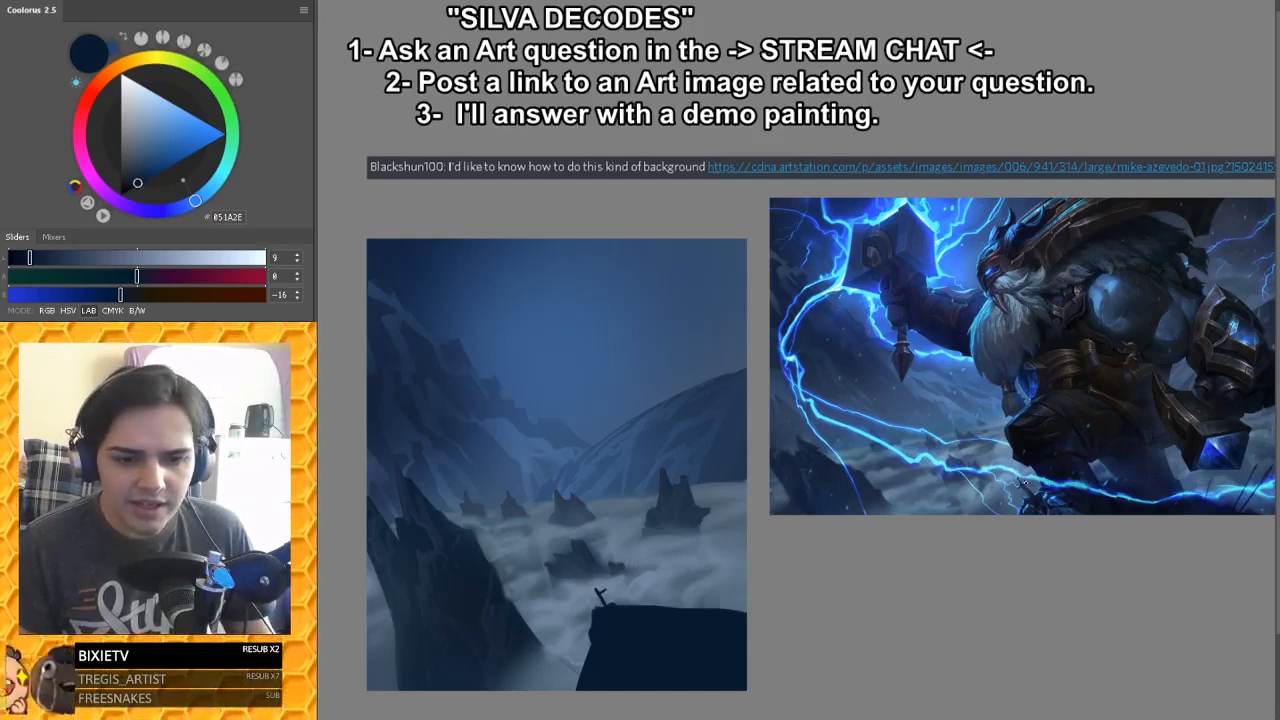
pyautogui.hotkey('ctrl', 'z')
pyautogui.moveTo(602, 598); pyautogui.dragTo(598, 592)
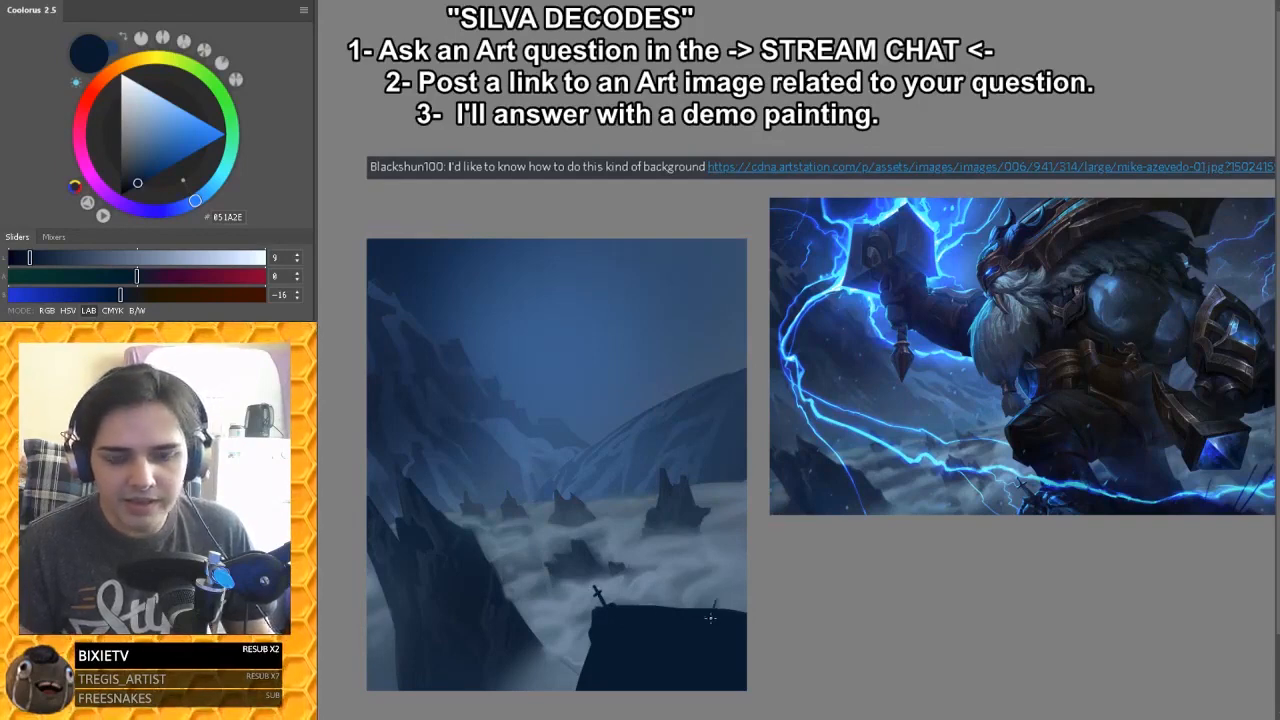
# Step: Add thin spear silhouettes at the ledge's right end and jagged shapes along its top, then clear the selection
pyautogui.moveTo(746, 588); pyautogui.dragTo(738, 611)
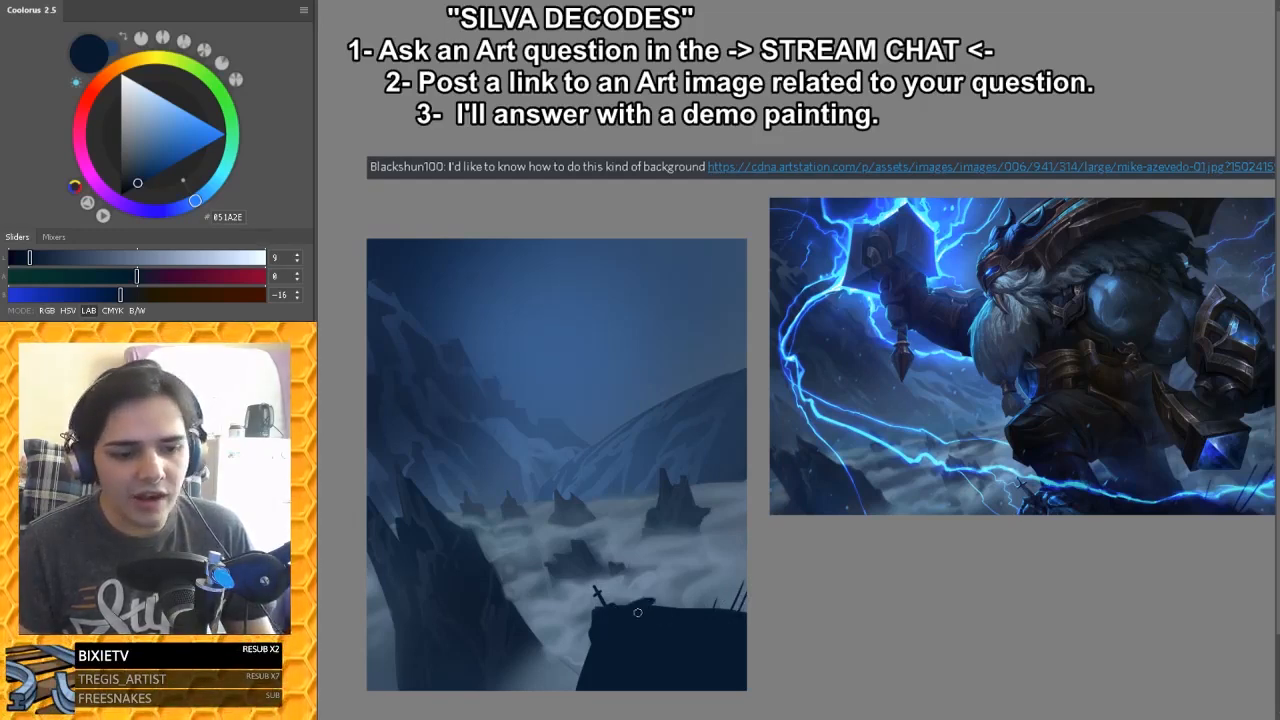
pyautogui.moveTo(648, 610); pyautogui.dragTo(675, 615)
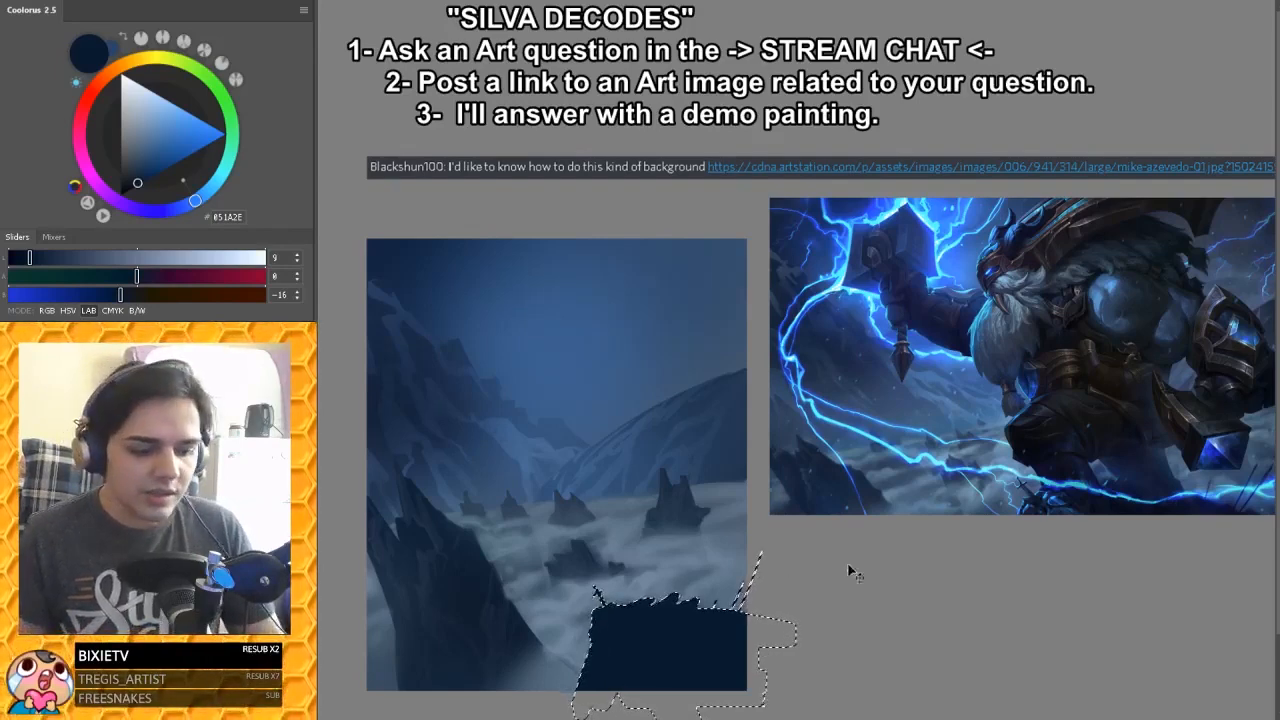
pyautogui.hotkey('ctrl', 'd')
# Step: Choose bright blue #1179DC and the Hard Round Pressure Opacity brush for painting glow on the ledge
pyautogui.rightClick(673, 609)
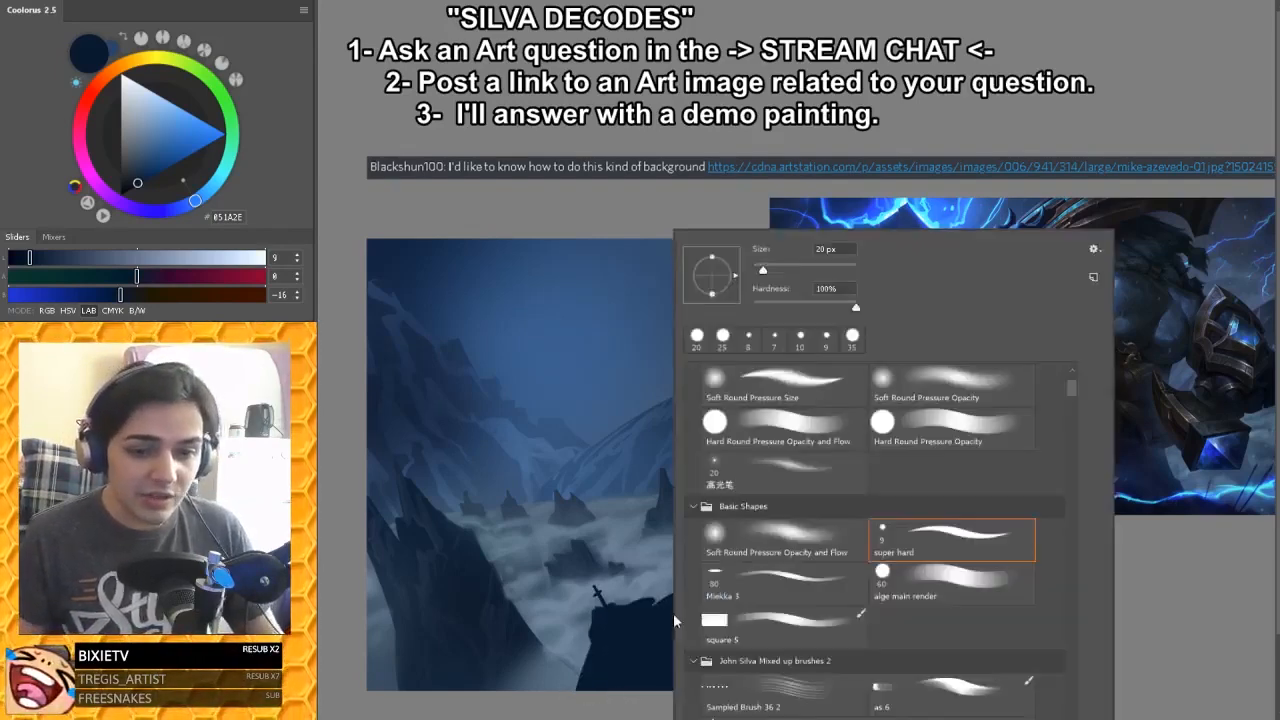
pyautogui.press('Escape')
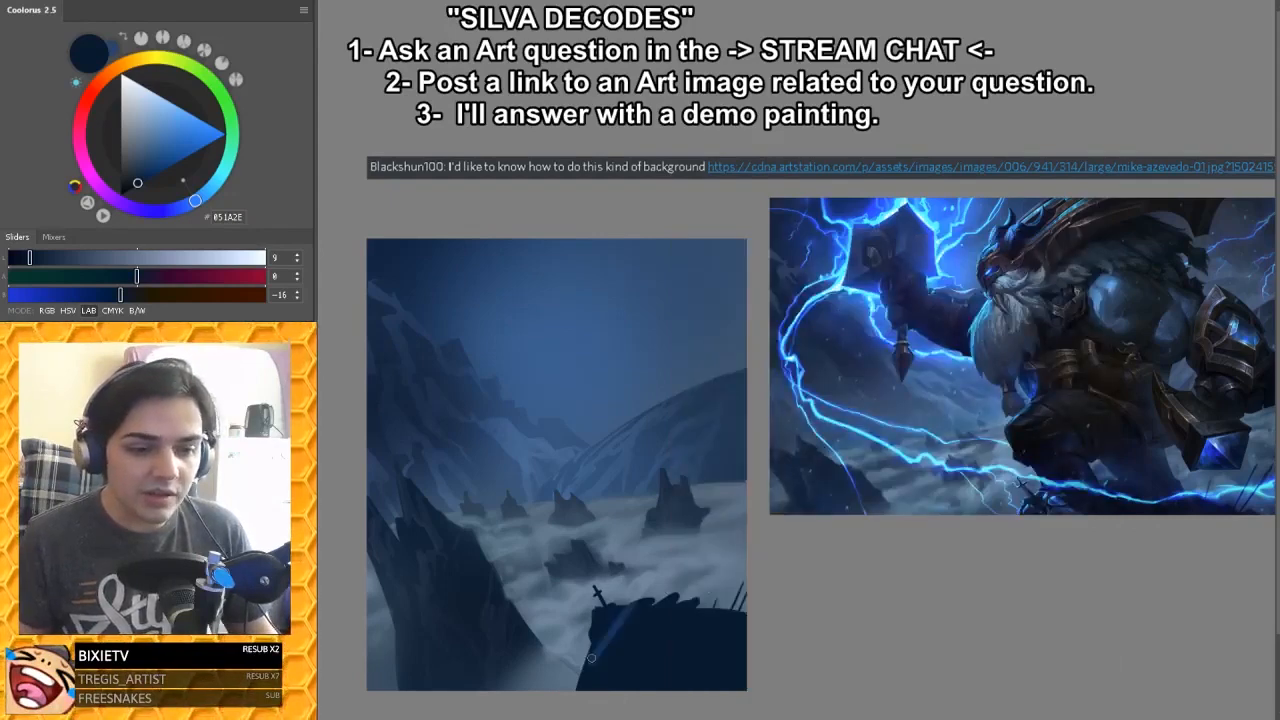
pyautogui.click(166, 148)
pyautogui.click(177, 149)
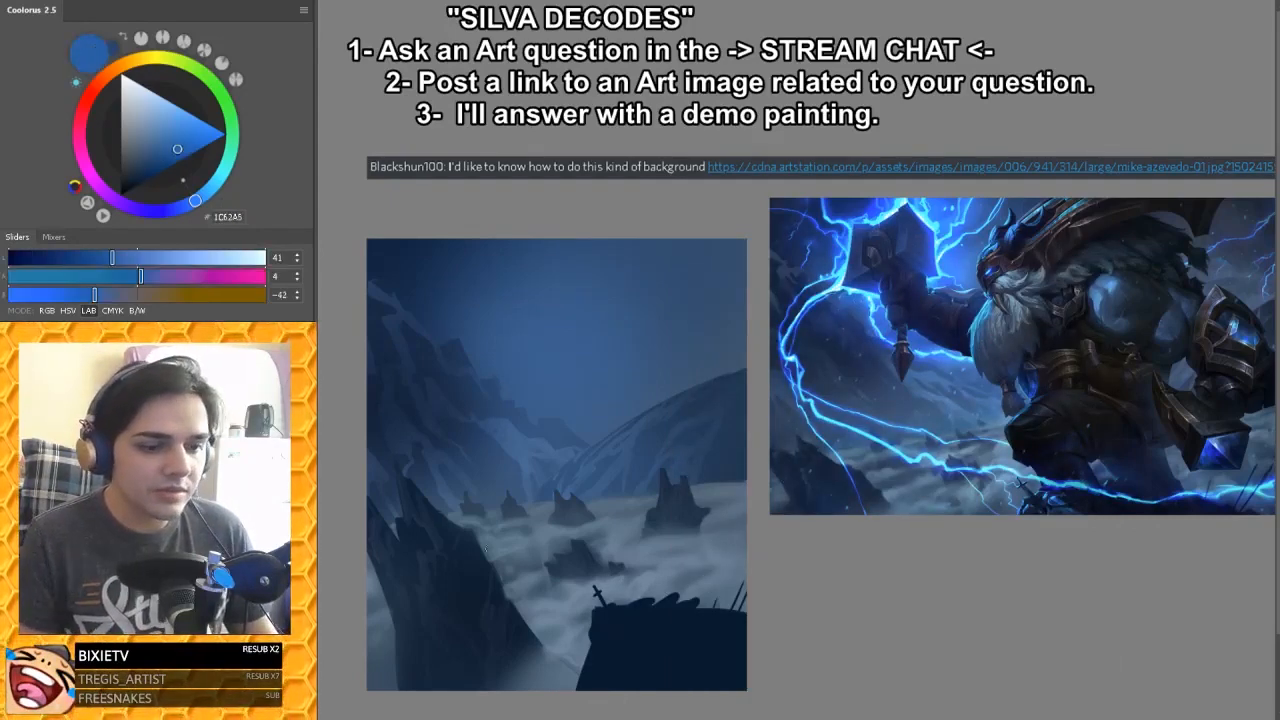
pyautogui.click(204, 138)
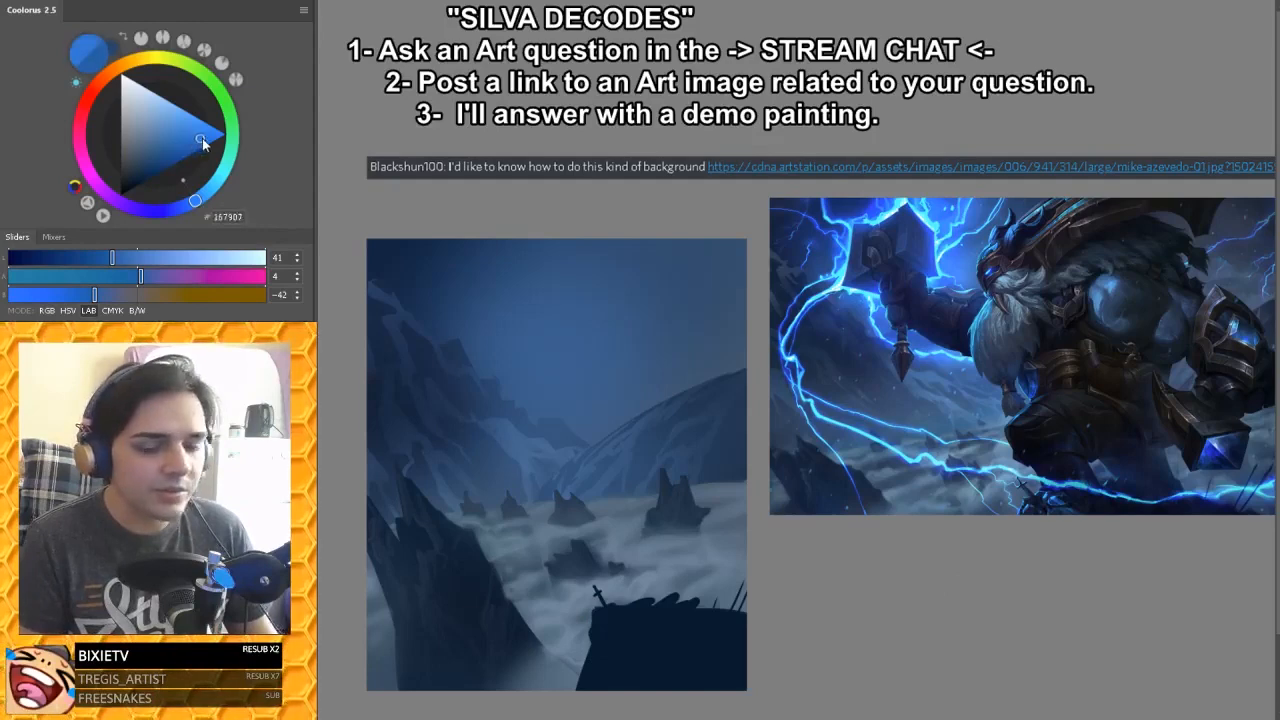
pyautogui.rightClick(620, 615)
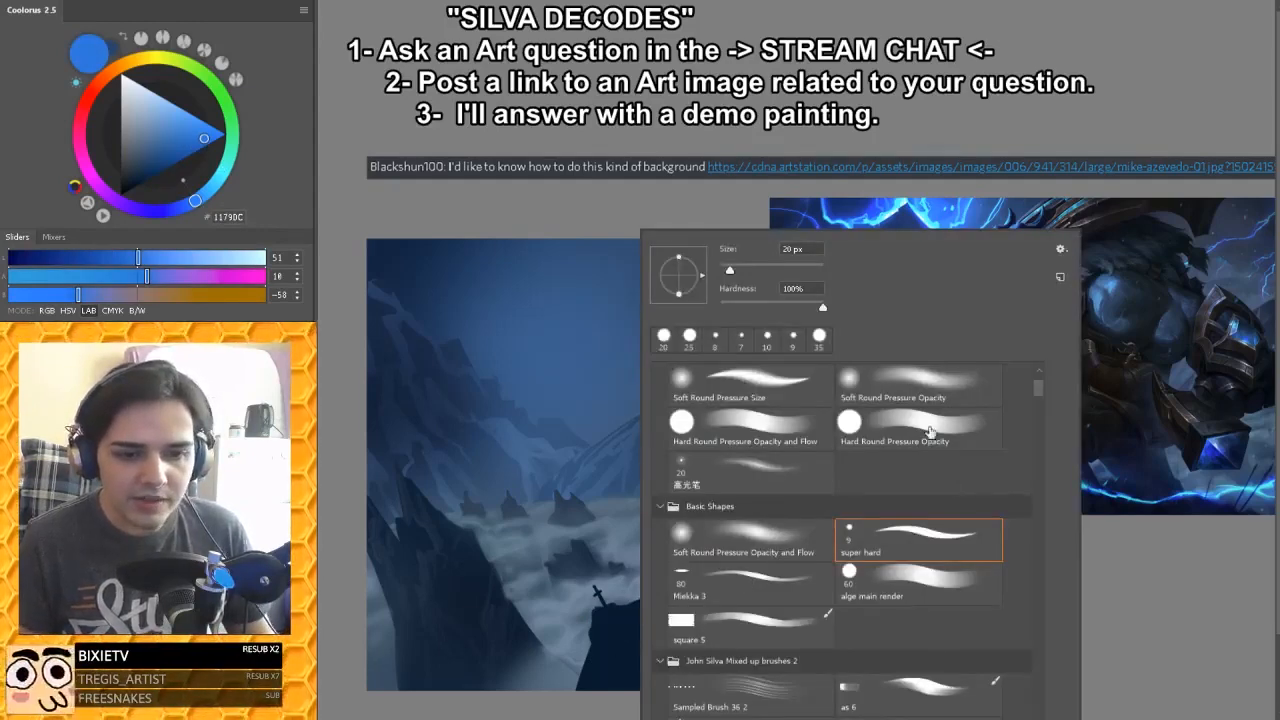
pyautogui.doubleClick(912, 428)
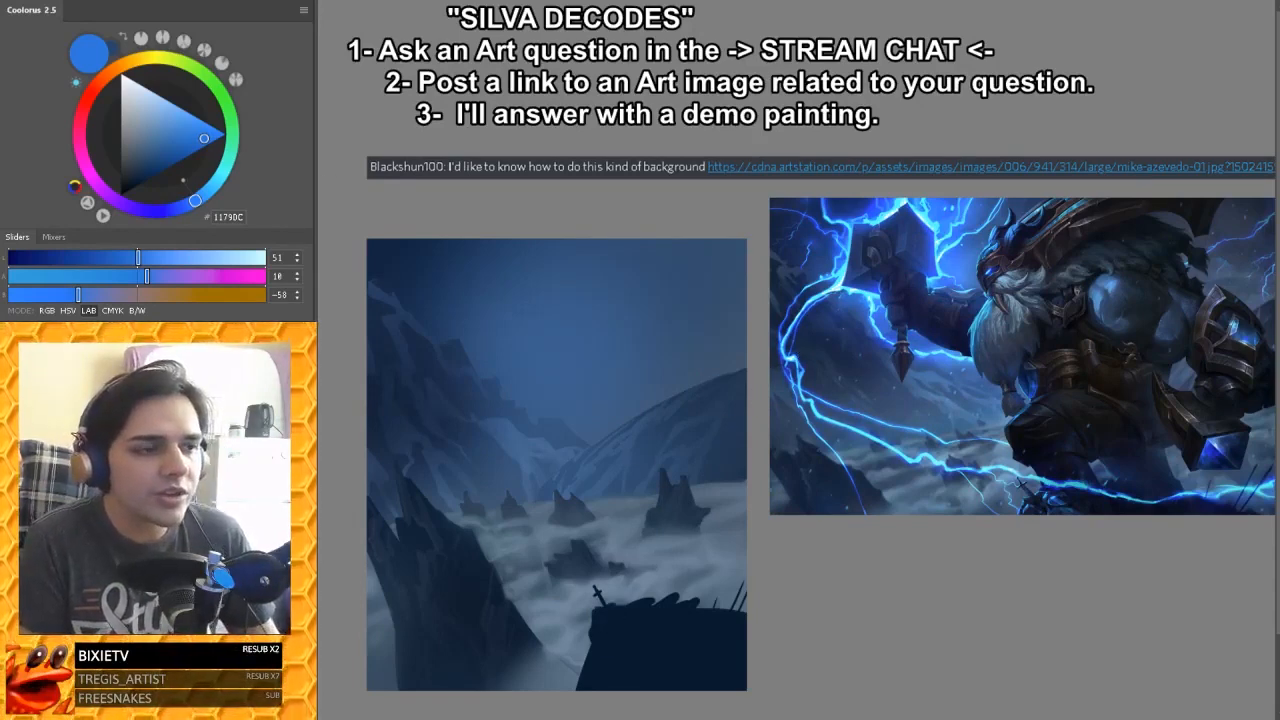
# Step: Capture the brush's blend mode list as a screenshot, paste it onto the canvas and undo the paste
pyautogui.click(172, 1)
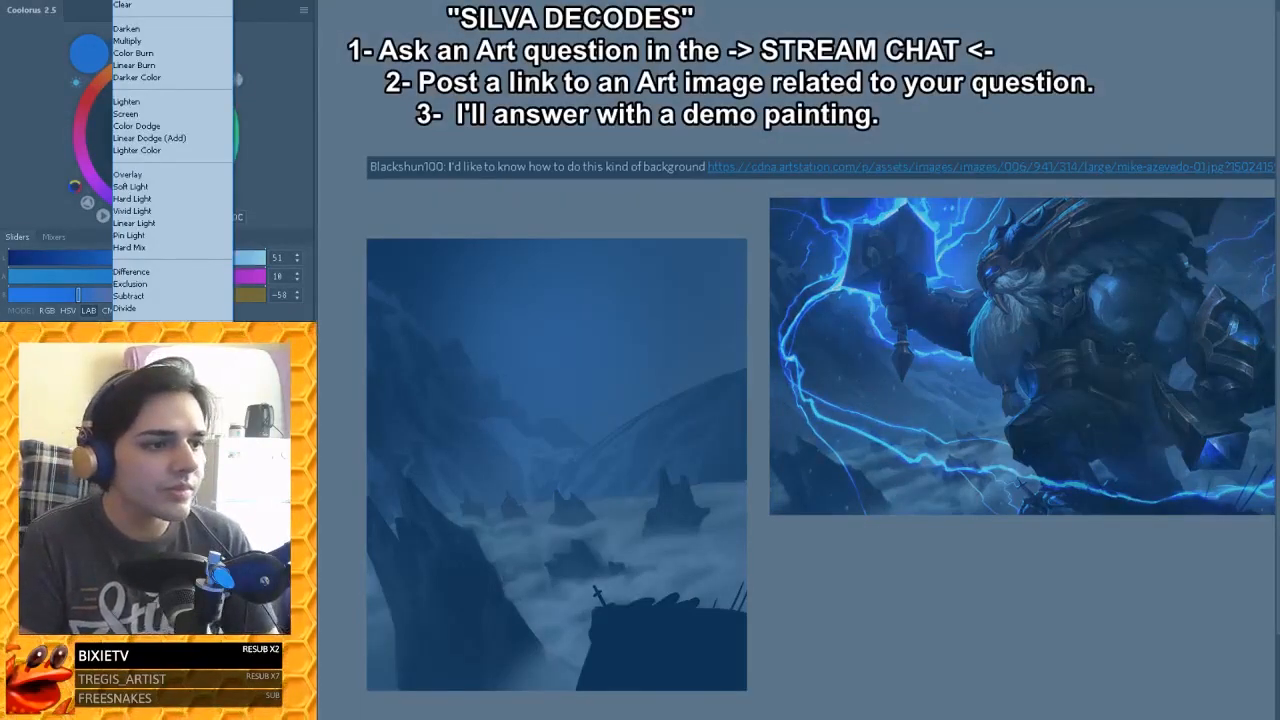
pyautogui.moveTo(78, 1); pyautogui.dragTo(235, 335)
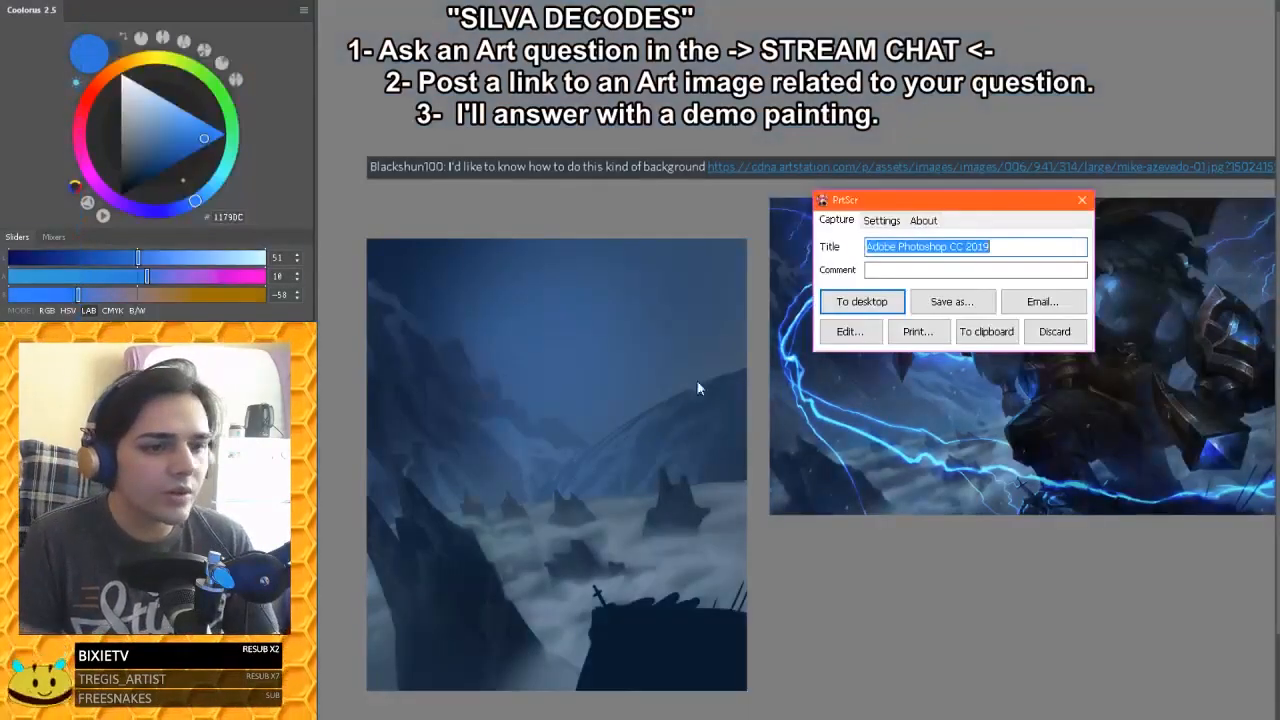
pyautogui.click(988, 332)
pyautogui.hotkey('ctrl', 'v')
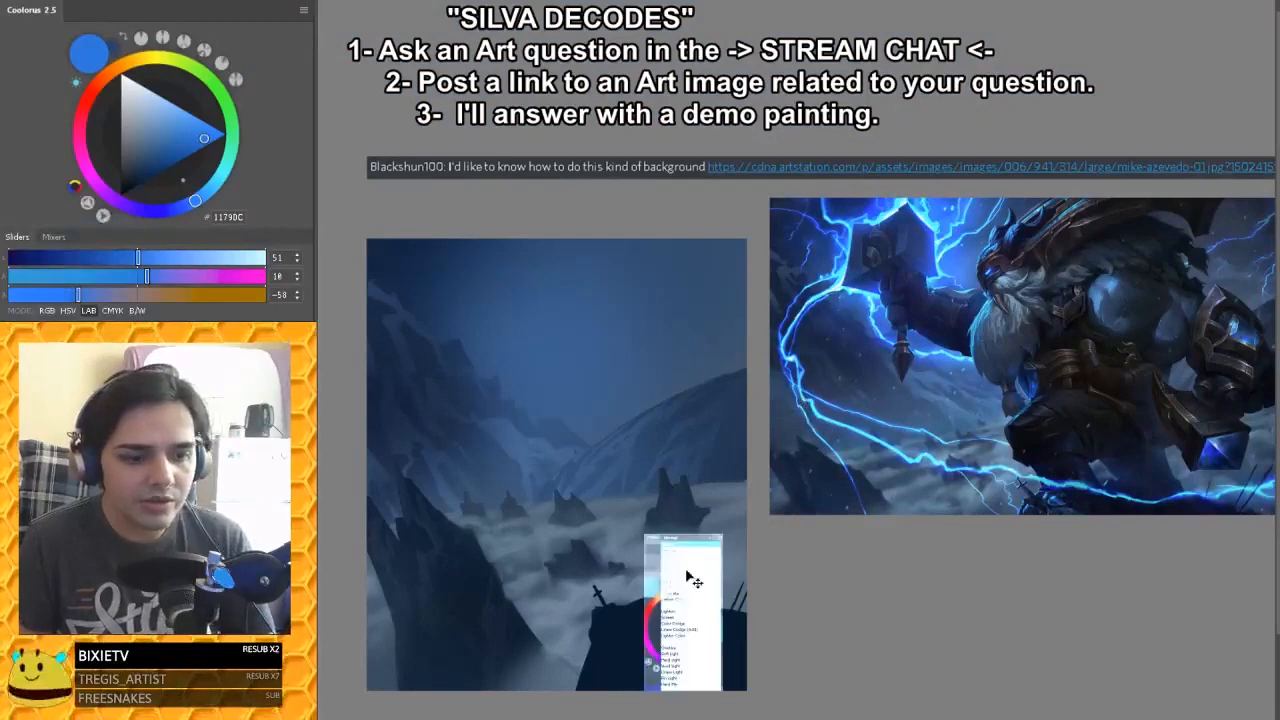
pyautogui.hotkey('ctrl', 'z')
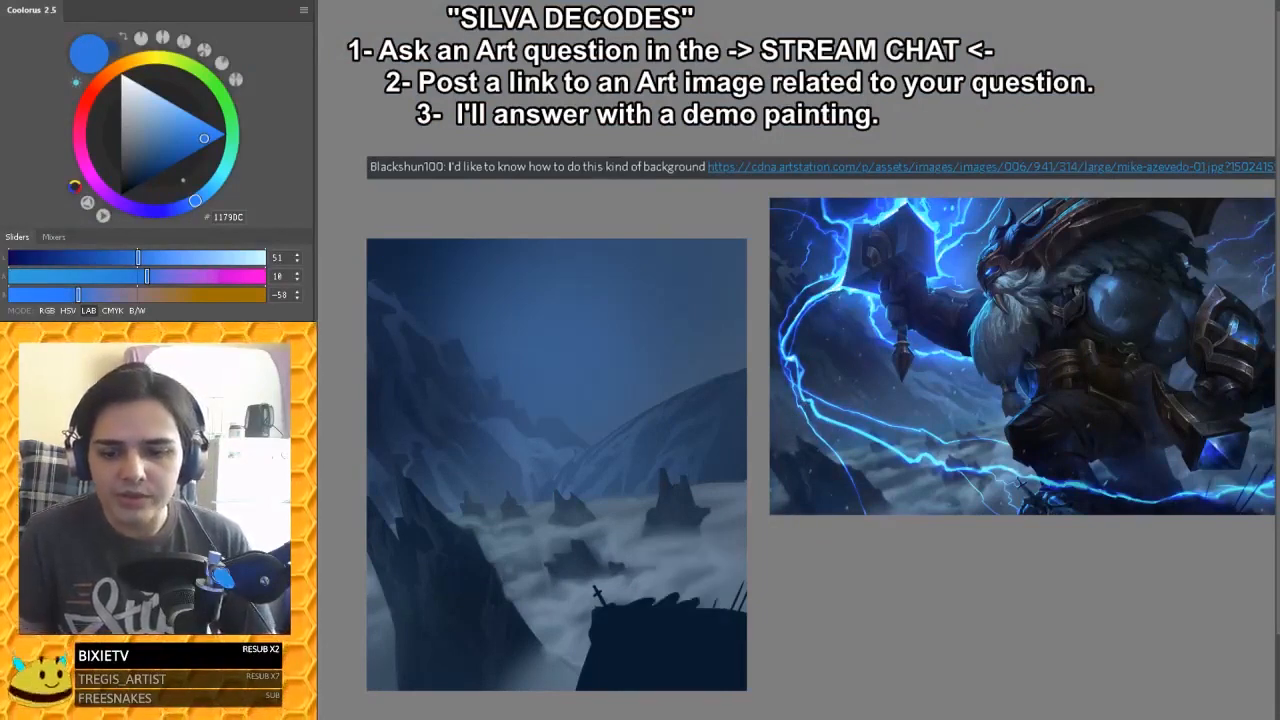
# Step: Paste the blend mode list capture again, enlarge it and place it between the painting and the reference image
pyautogui.hotkey('ctrl', 'v')
pyautogui.keyDown('ctrl'); pyautogui.moveTo(694, 548); pyautogui.dragTo(684, 125); pyautogui.keyUp('ctrl')
pyautogui.hotkey('ctrl', 't')
pyautogui.keyDown('shift'); pyautogui.moveTo(714, 325); pyautogui.dragTo(1078, 666); pyautogui.keyUp('shift')
pyautogui.moveTo(751, 508); pyautogui.dragTo(779, 428)
pyautogui.press('Return')
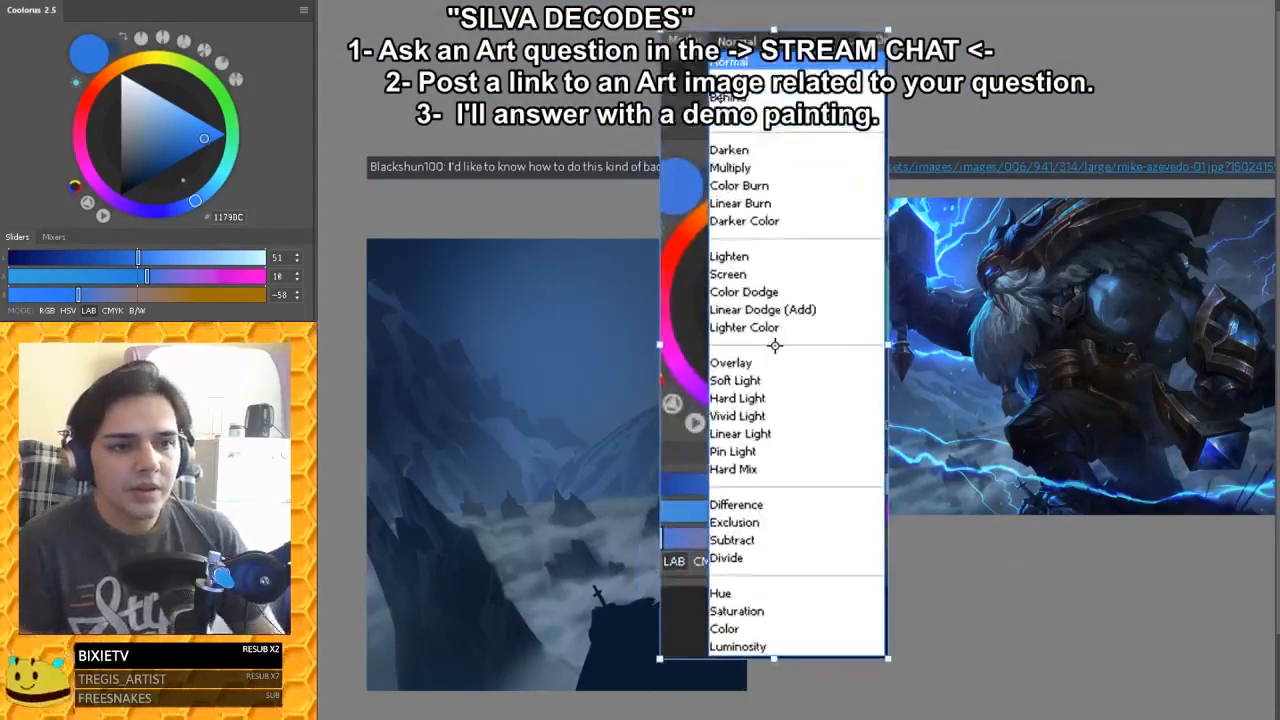
pyautogui.moveTo(726, 166); pyautogui.dragTo(776, 336)
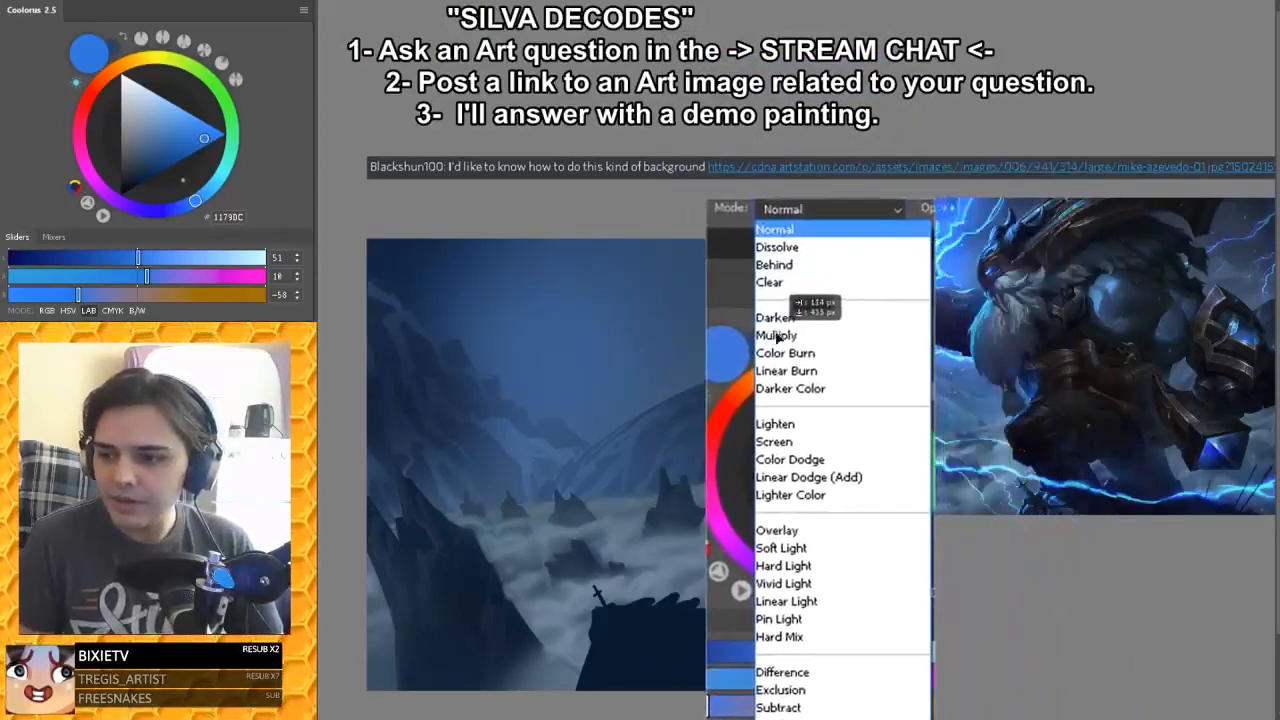
# Step: Delete the enlarged blend mode list capture
pyautogui.hotkey('ctrl', 't')
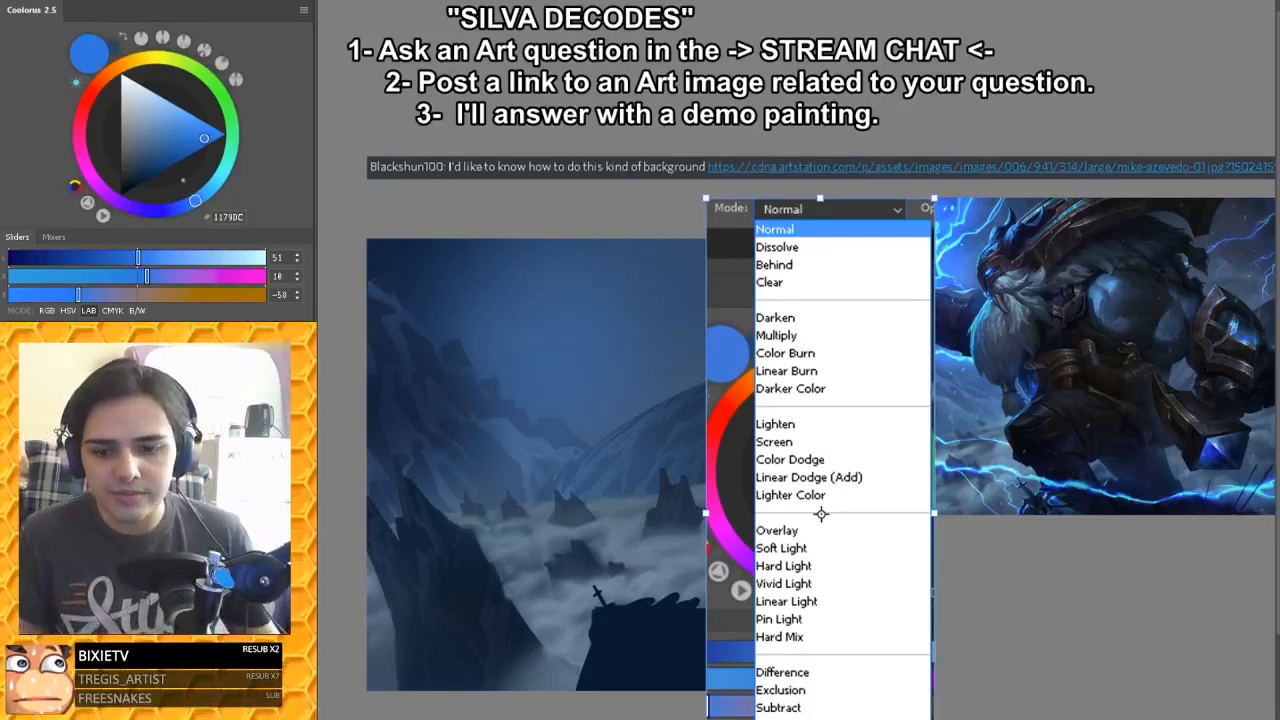
pyautogui.press('Return')
pyautogui.press('Delete')
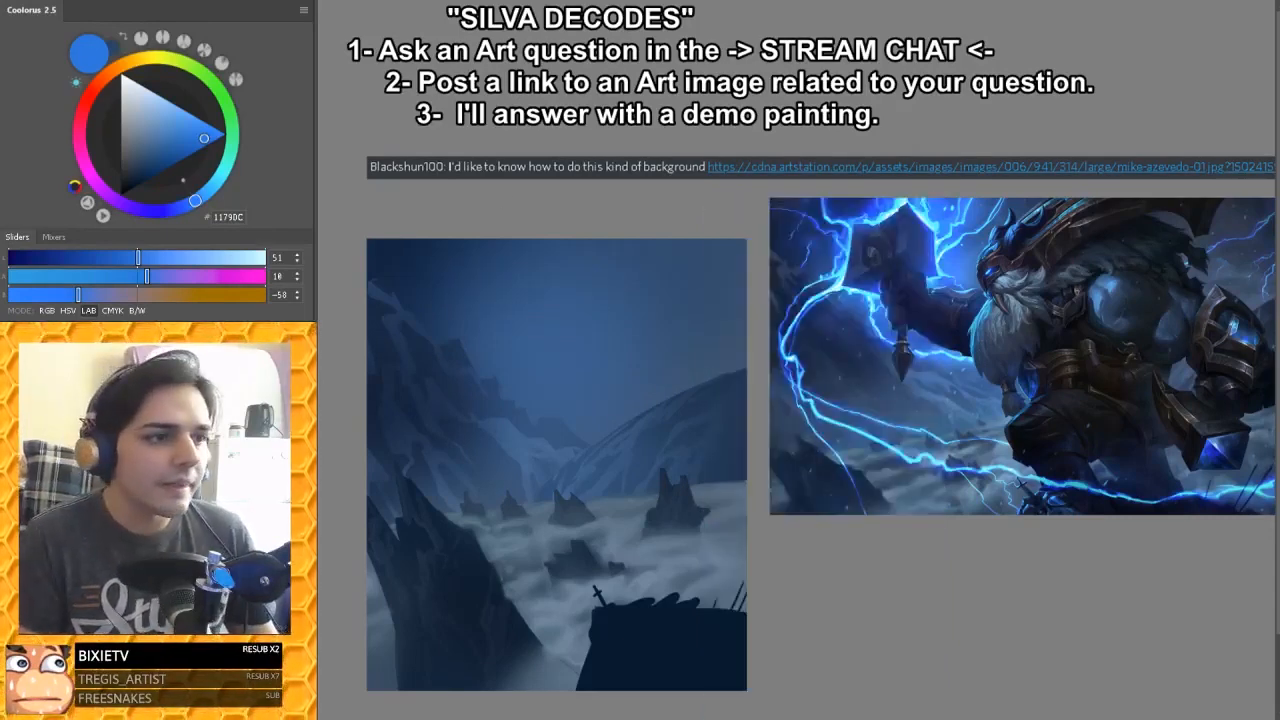
# Step: Switch the brush to a dodge blend mode for painting glowing light on the foreground ledge
pyautogui.click(168, 2)
pyautogui.click(169, 130)
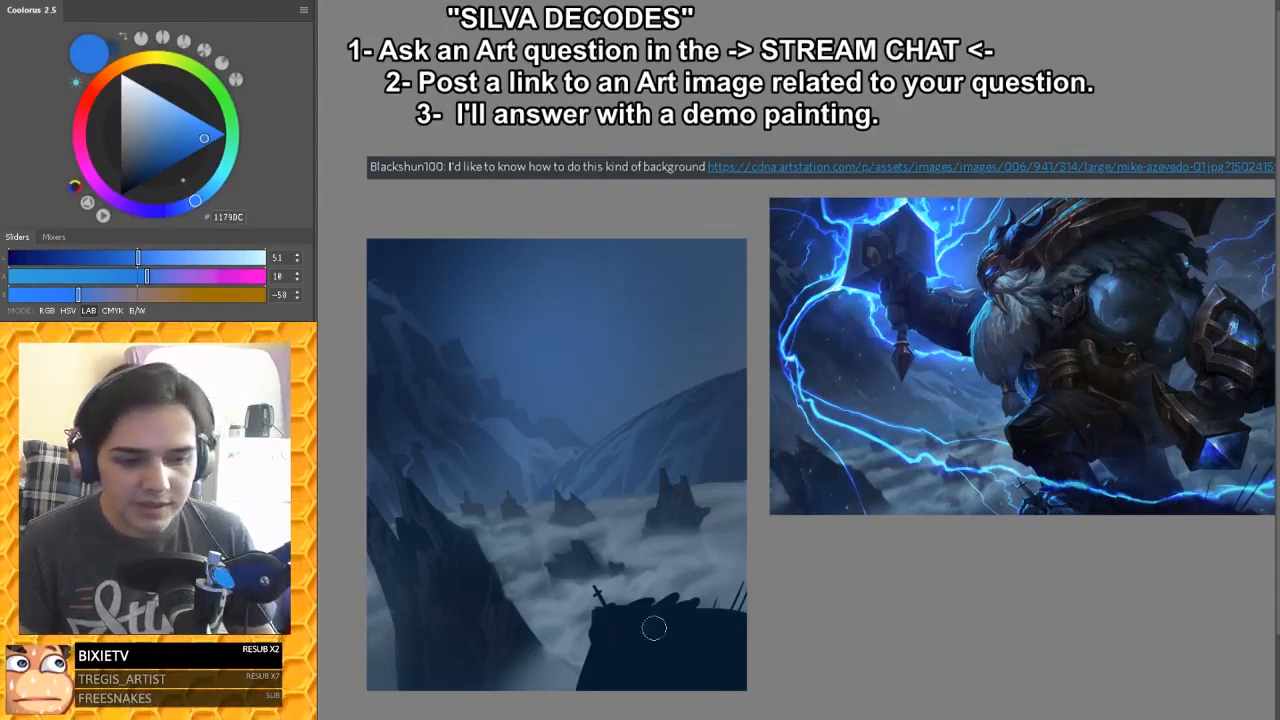
pyautogui.hotkey('ctrl', '+')
pyautogui.moveTo(695, 574); pyautogui.dragTo(847, 358)
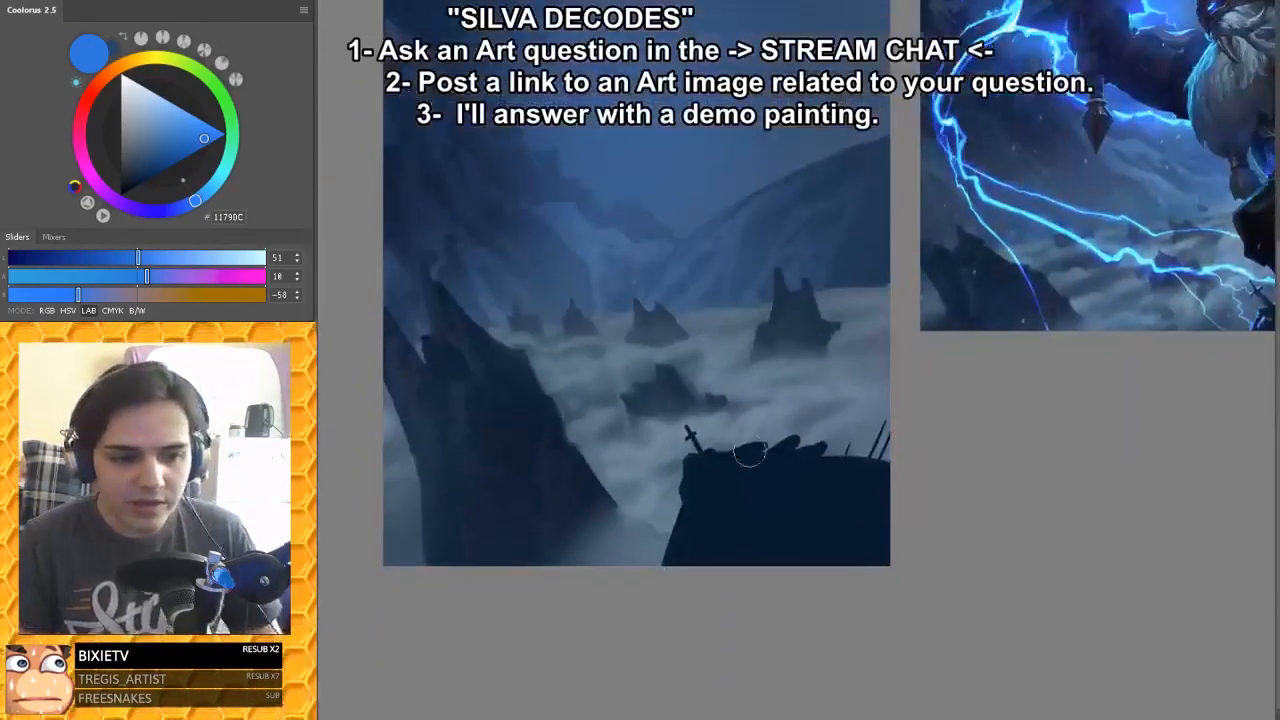
# Step: Try two crossing bright blue strokes on the dark ledge to demonstrate the blend mode, then undo both
pyautogui.moveTo(705, 535); pyautogui.dragTo(800, 505)
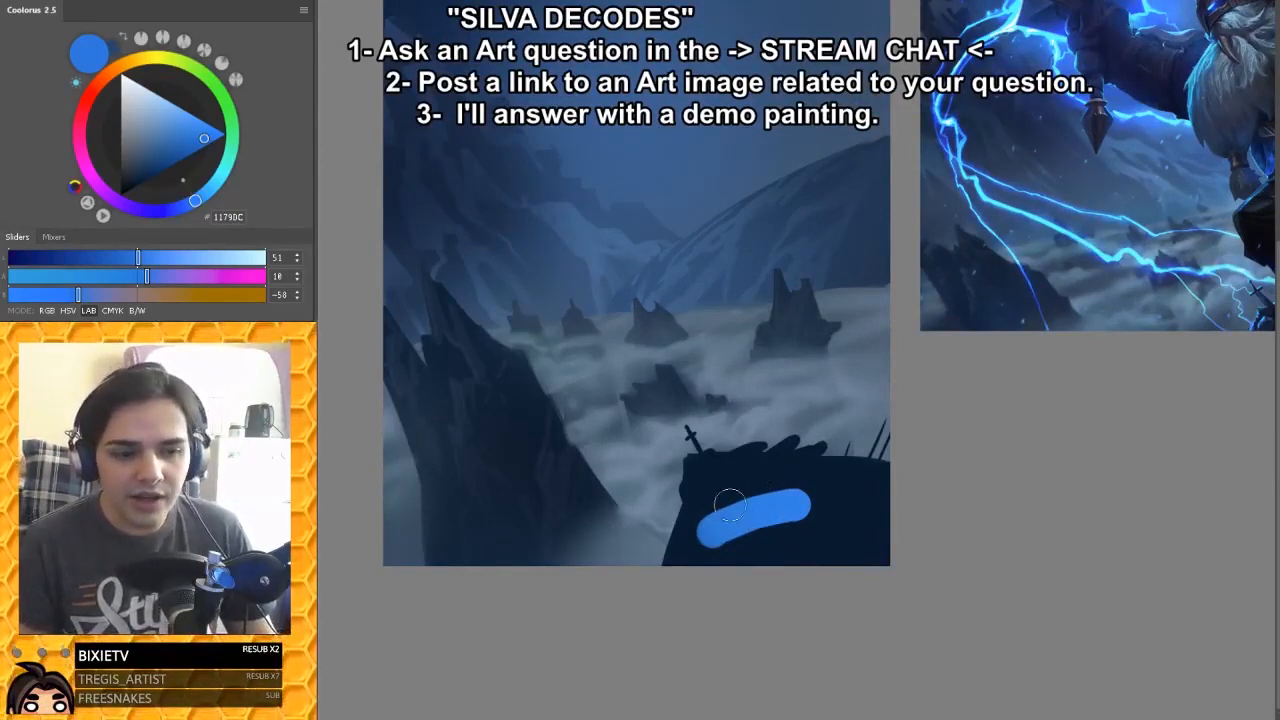
pyautogui.moveTo(712, 476); pyautogui.dragTo(780, 553)
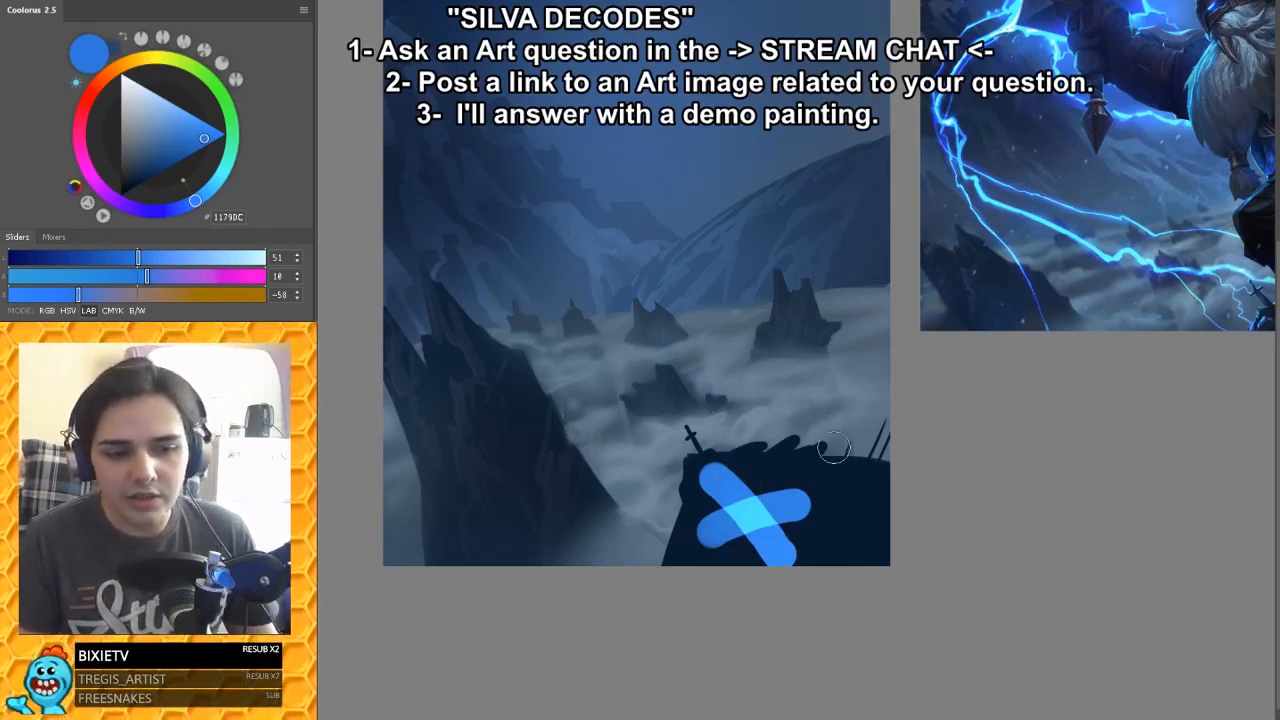
pyautogui.hotkey('ctrl', 'z')
pyautogui.hotkey('ctrl', 'z')
pyautogui.moveTo(760, 514)
pyautogui.mouseDown()
pyautogui.moveTo(766, 551)
pyautogui.moveTo(806, 567)
pyautogui.mouseUp()
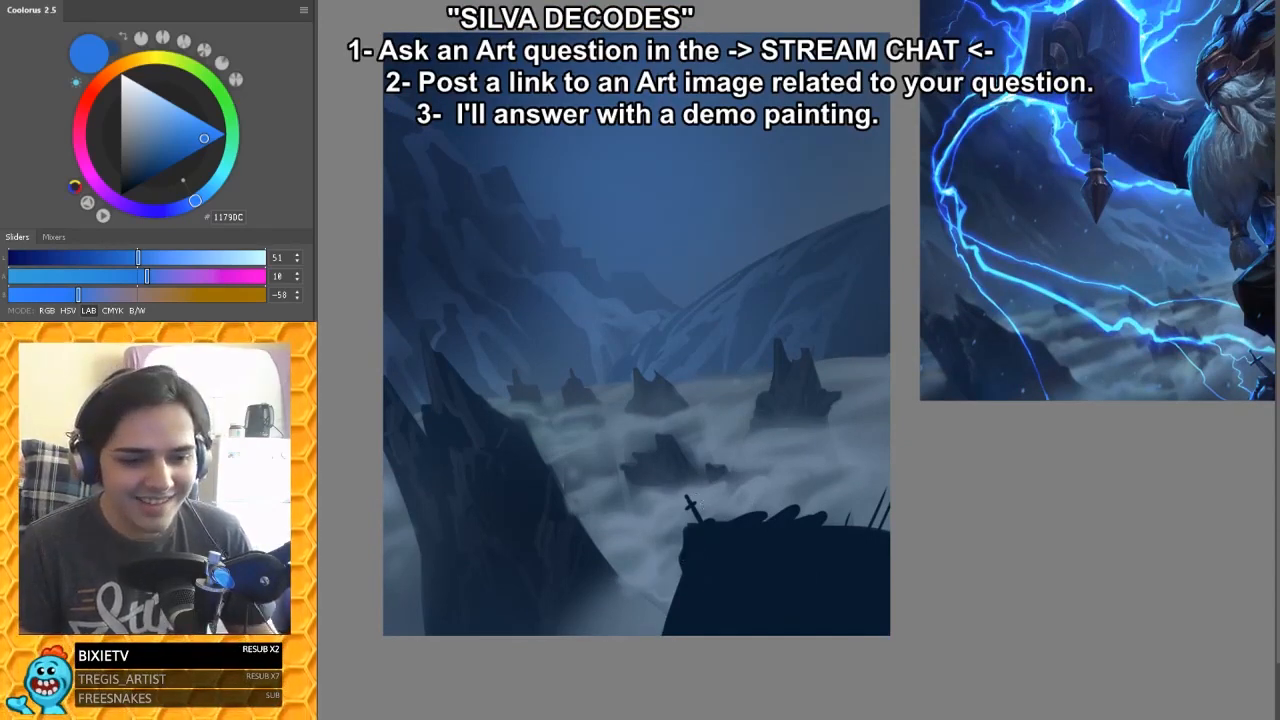
# Step: Test a short glowing stroke on the ledge below the sword and erase it
pyautogui.moveTo(704, 484); pyautogui.dragTo(662, 520)
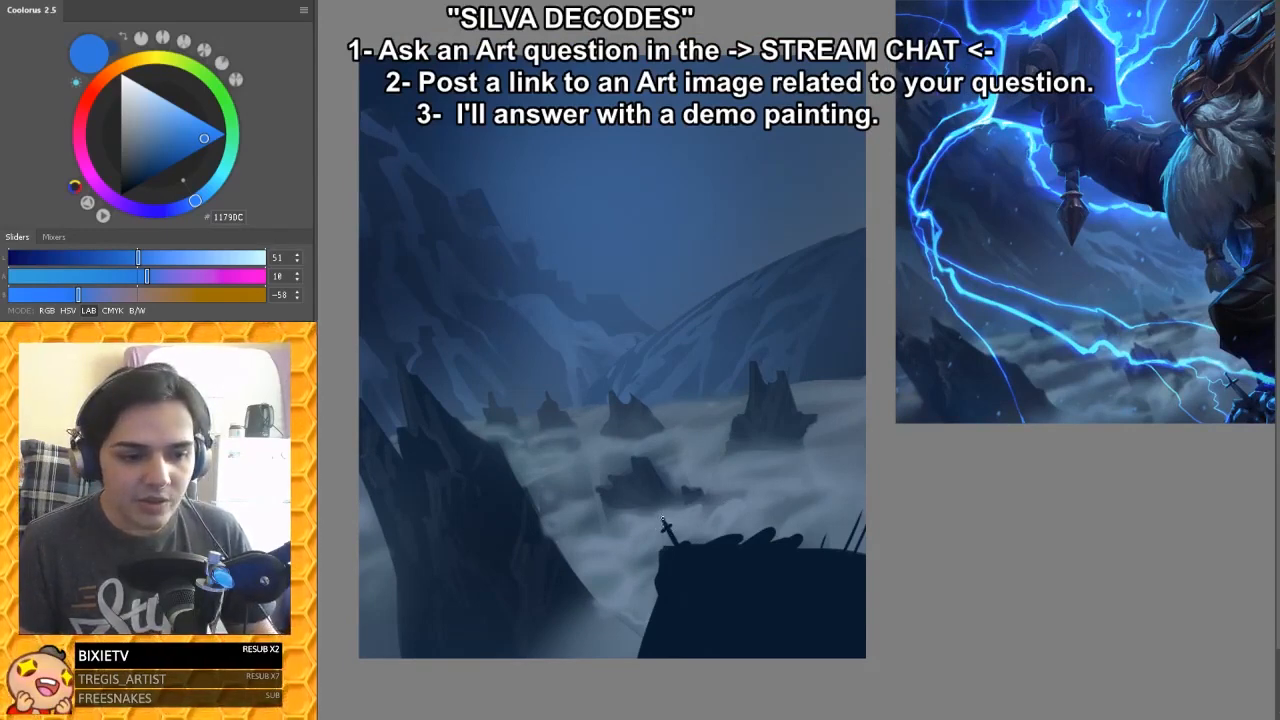
pyautogui.moveTo(709, 572); pyautogui.dragTo(700, 594)
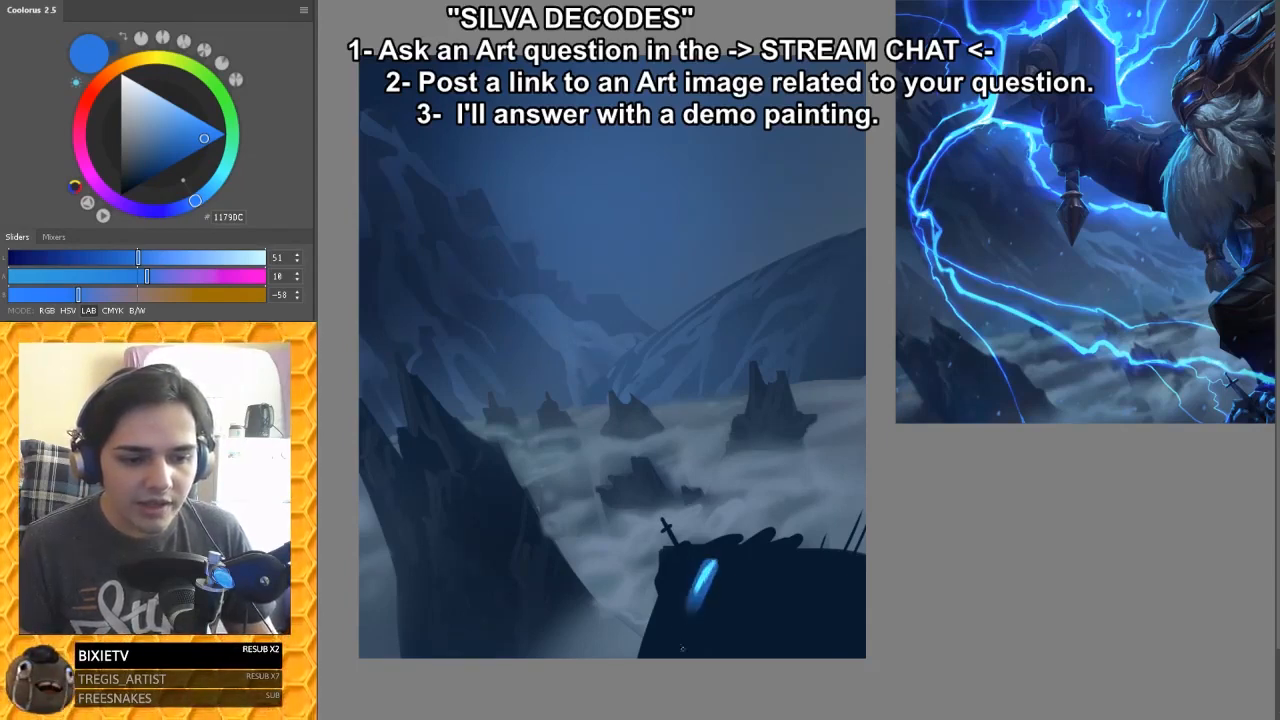
pyautogui.press('e')
pyautogui.moveTo(724, 564); pyautogui.dragTo(692, 610)
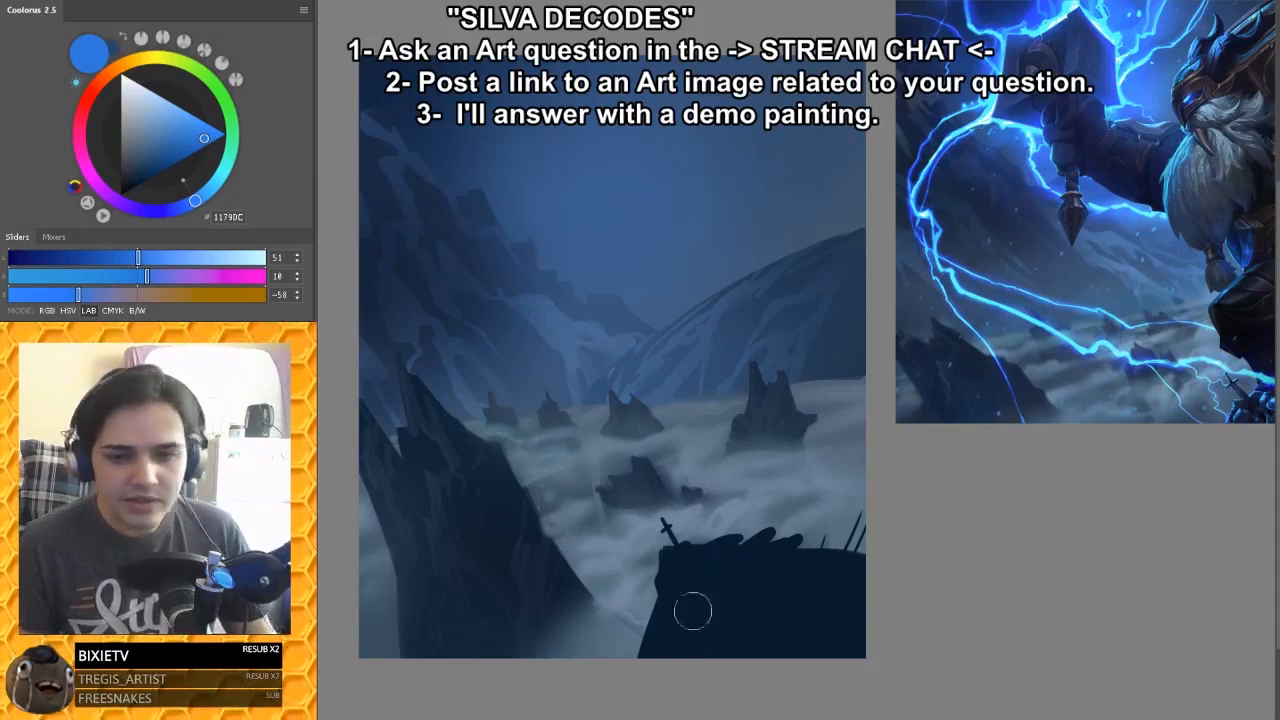
# Step: Paint a glowing blue rim along the sword and the ledge's left edge with faint patches inside, undoing stray strokes
pyautogui.moveTo(712, 512)
pyautogui.mouseDown()
pyautogui.moveTo(627, 544)
pyautogui.moveTo(630, 577)
pyautogui.mouseUp()
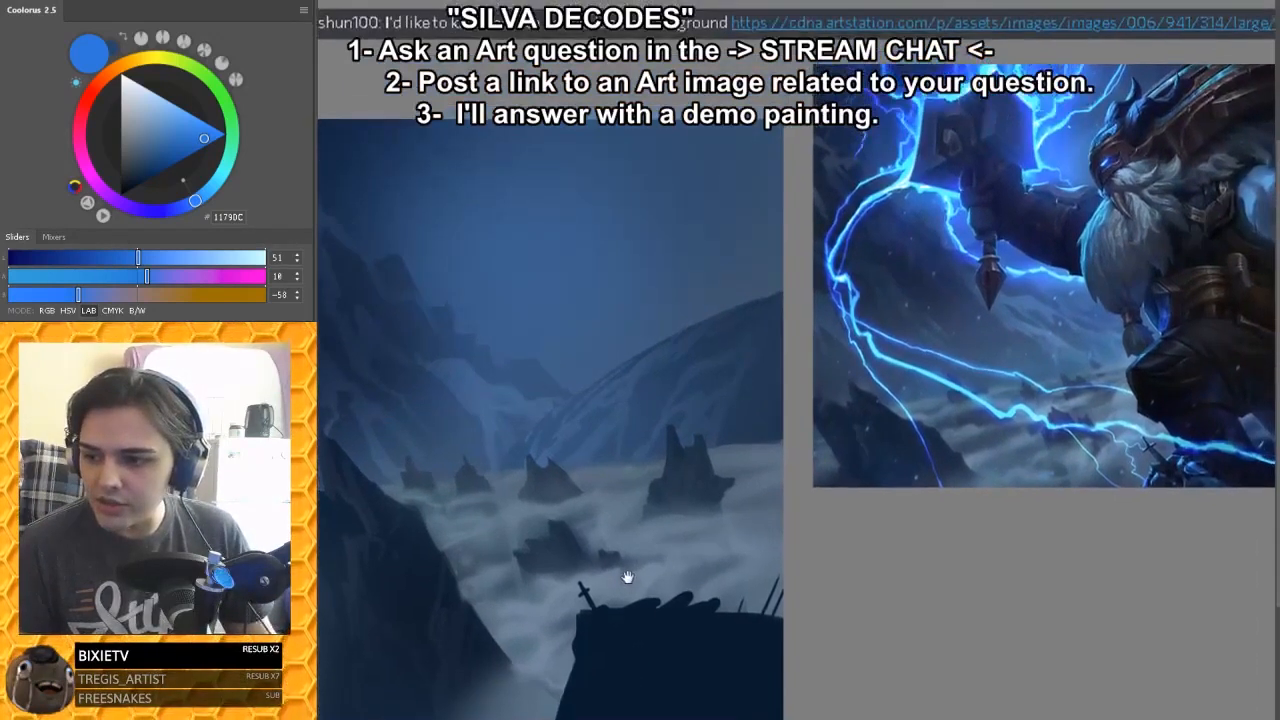
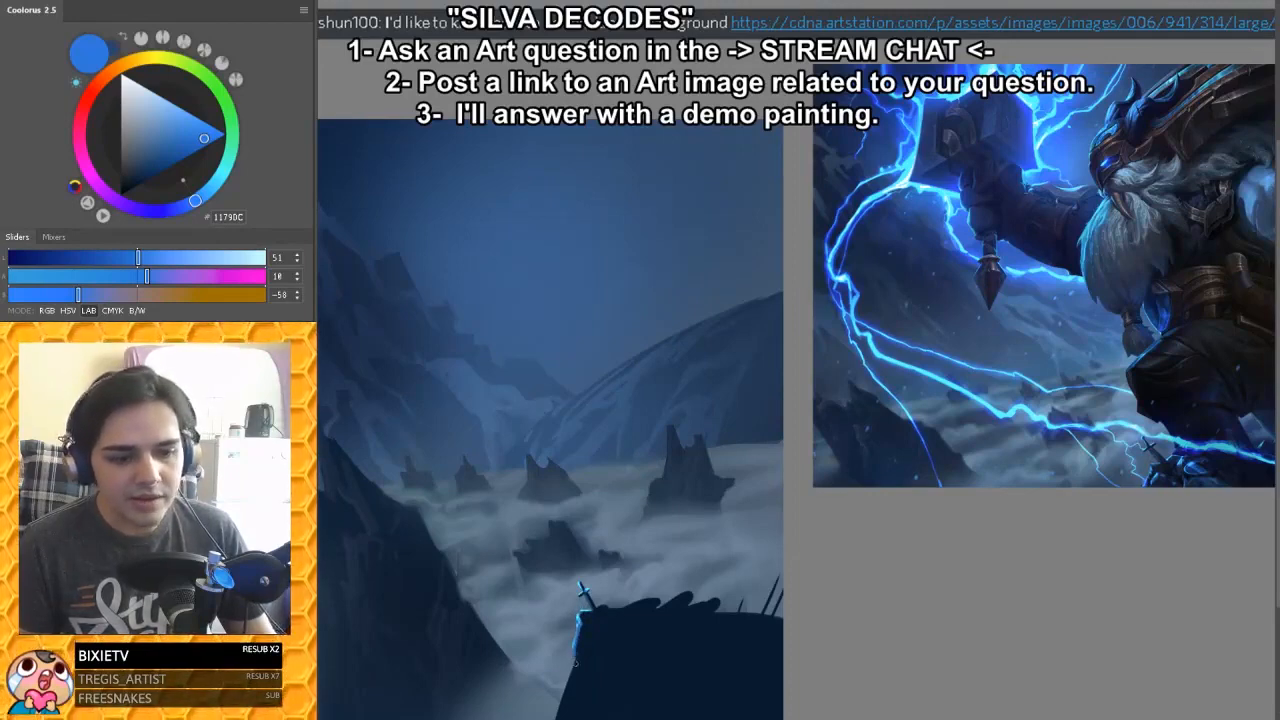
pyautogui.moveTo(578, 668)
pyautogui.mouseDown()
pyautogui.moveTo(564, 701)
pyautogui.moveTo(599, 640)
pyautogui.moveTo(589, 700)
pyautogui.moveTo(602, 646)
pyautogui.moveTo(624, 657)
pyautogui.moveTo(602, 651)
pyautogui.moveTo(601, 704)
pyautogui.moveTo(616, 667)
pyautogui.moveTo(596, 693)
pyautogui.mouseUp()
pyautogui.hotkey('ctrl', 'z')
pyautogui.hotkey('ctrl', 'z')
pyautogui.hotkey('ctrl', 'z')
pyautogui.hotkey('ctrl', 'z')
pyautogui.press('e')
pyautogui.moveTo(591, 631)
pyautogui.mouseDown()
pyautogui.moveTo(623, 660)
pyautogui.moveTo(602, 630)
pyautogui.mouseUp()
pyautogui.press('[')
pyautogui.press('[')
pyautogui.press('[')
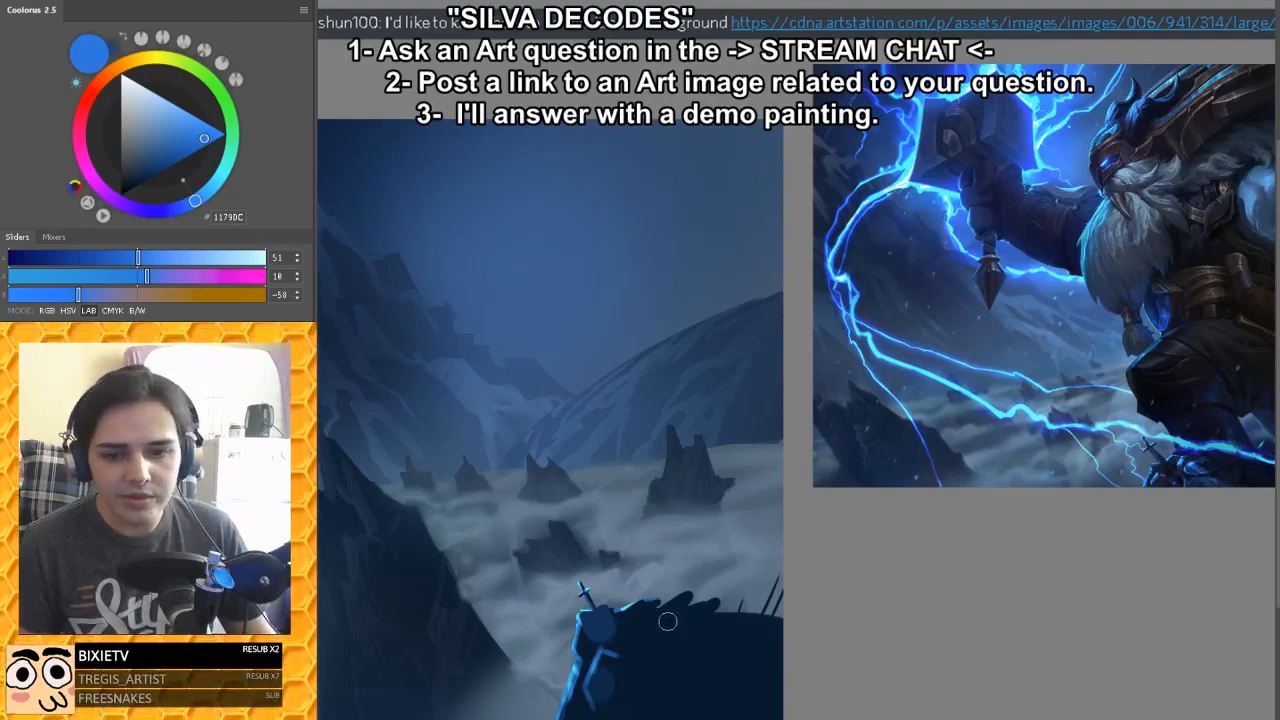
# Step: Clear the selection and paint blue glow patches on the ledge's face plus rim light along its jagged top
pyautogui.moveTo(1058, 463); pyautogui.dragTo(853, 500)
pyautogui.moveTo(767, 543); pyautogui.dragTo(817, 511)
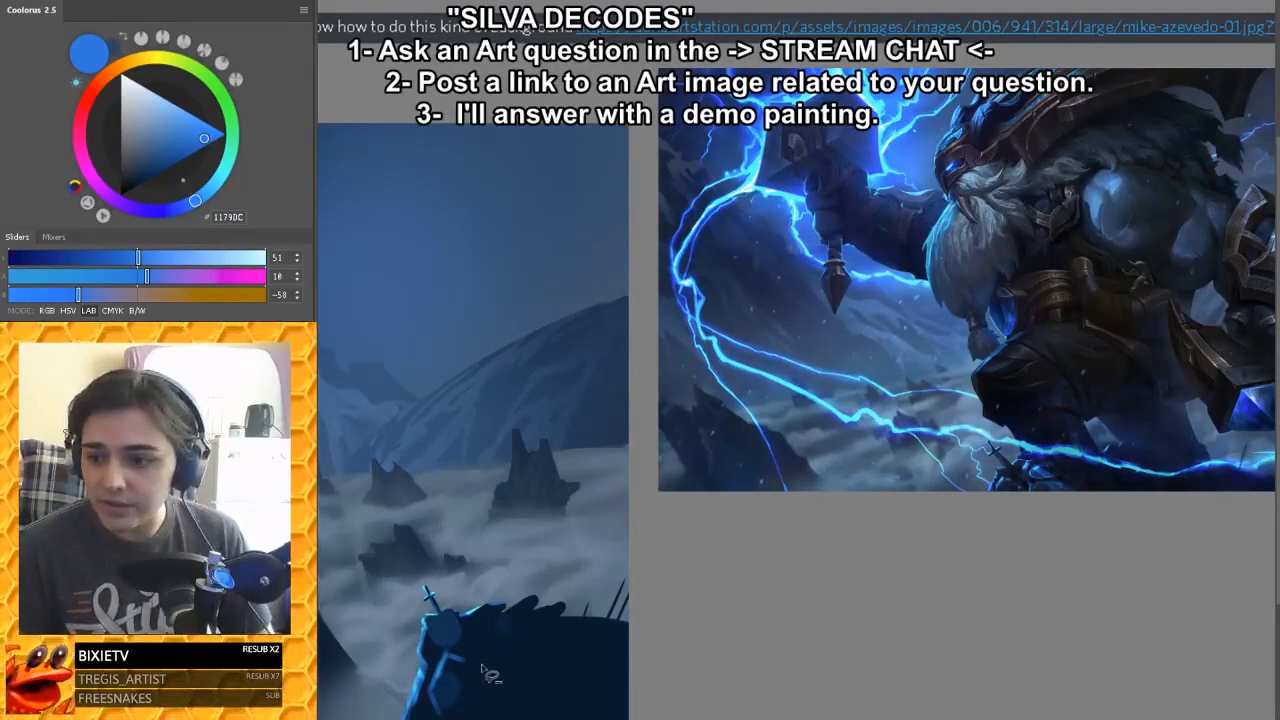
pyautogui.moveTo(495, 680)
pyautogui.mouseDown()
pyautogui.moveTo(570, 571)
pyautogui.moveTo(565, 607)
pyautogui.mouseUp()
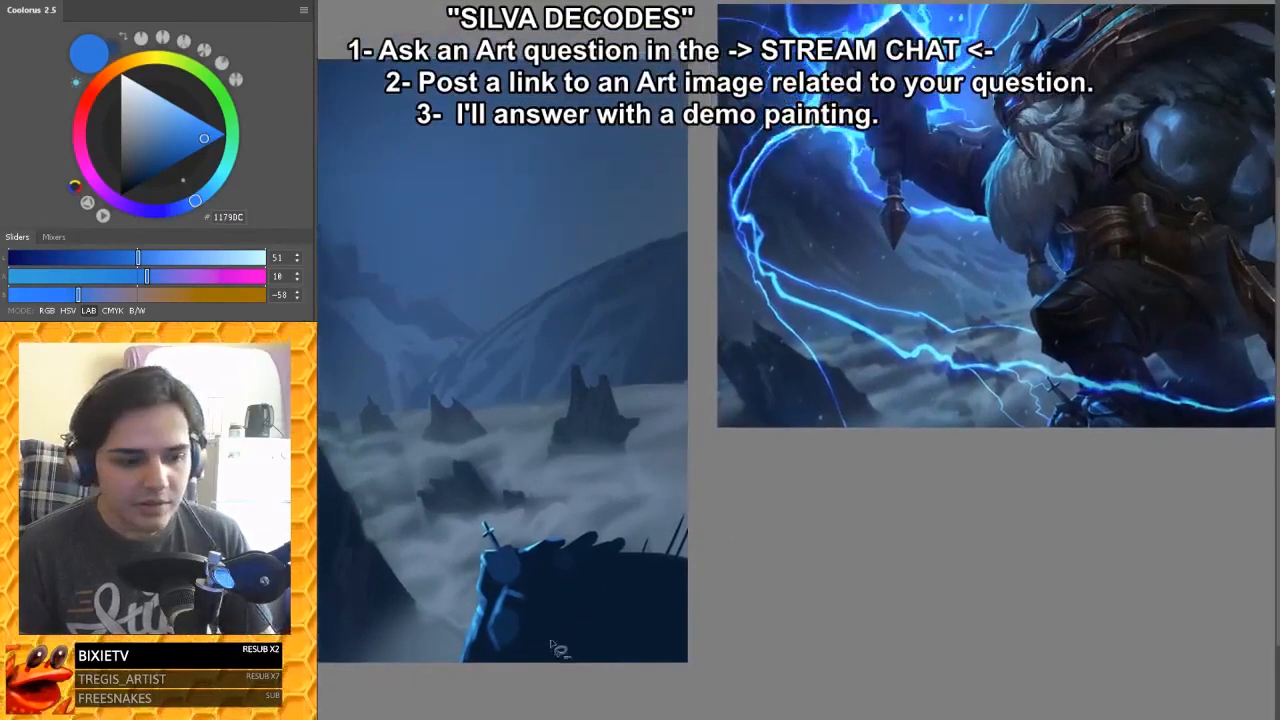
pyautogui.hotkey('ctrl', 'h')
pyautogui.hotkey('ctrl', 'd')
pyautogui.press('b')
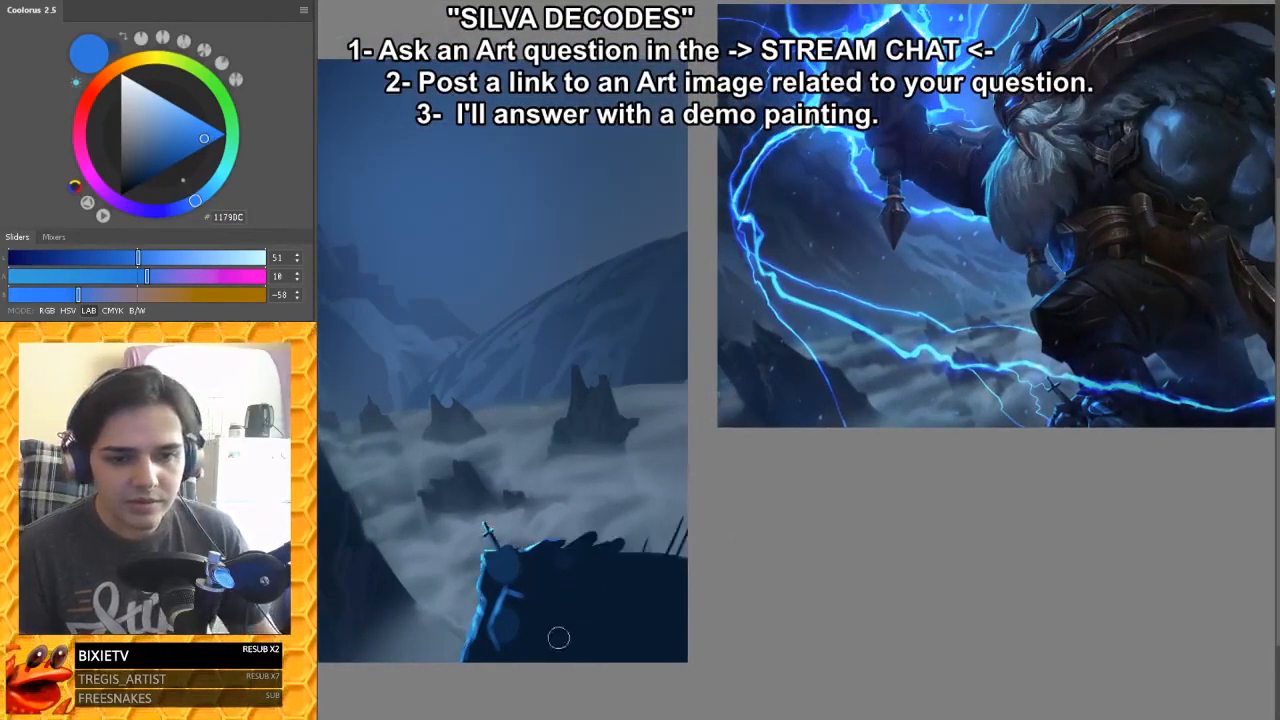
pyautogui.moveTo(544, 625)
pyautogui.mouseDown()
pyautogui.moveTo(543, 658)
pyautogui.moveTo(554, 608)
pyautogui.moveTo(578, 634)
pyautogui.moveTo(579, 614)
pyautogui.moveTo(606, 660)
pyautogui.moveTo(560, 621)
pyautogui.moveTo(571, 653)
pyautogui.moveTo(570, 601)
pyautogui.moveTo(603, 615)
pyautogui.moveTo(575, 574)
pyautogui.moveTo(558, 580)
pyautogui.moveTo(582, 567)
pyautogui.moveTo(550, 569)
pyautogui.moveTo(588, 556)
pyautogui.moveTo(548, 542)
pyautogui.mouseUp()
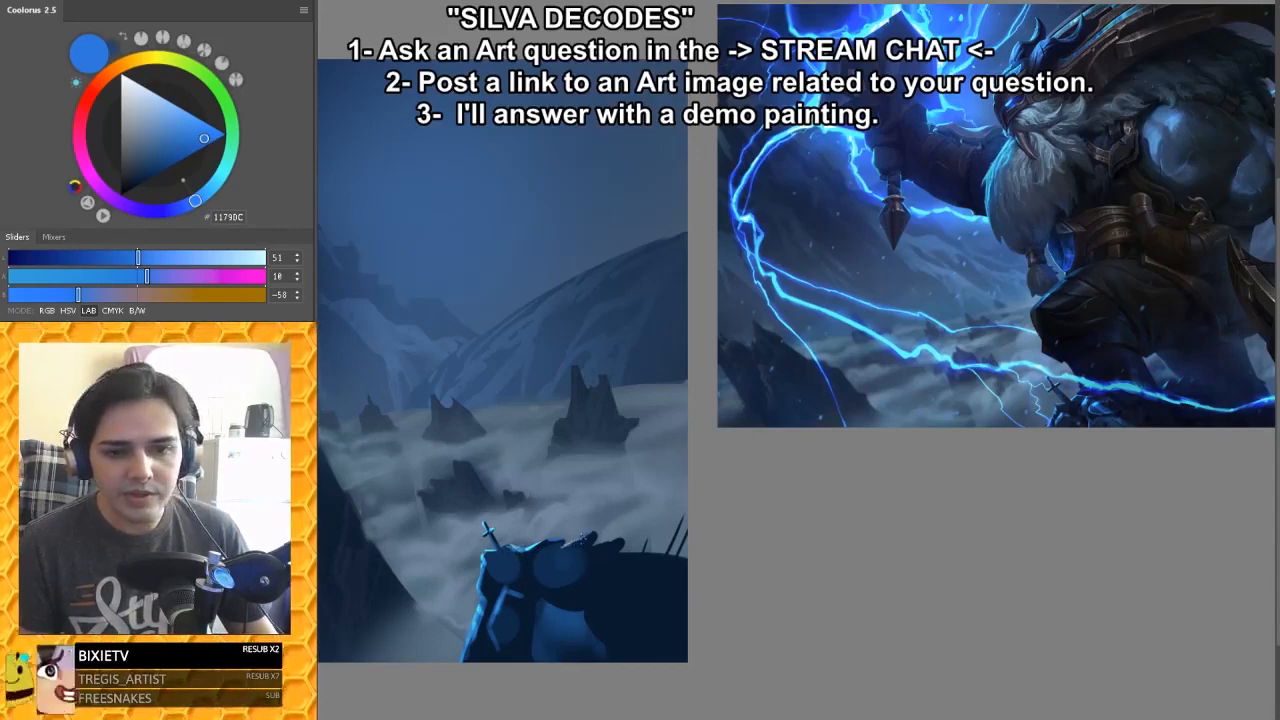
pyautogui.hotkey('ctrl', 'z')
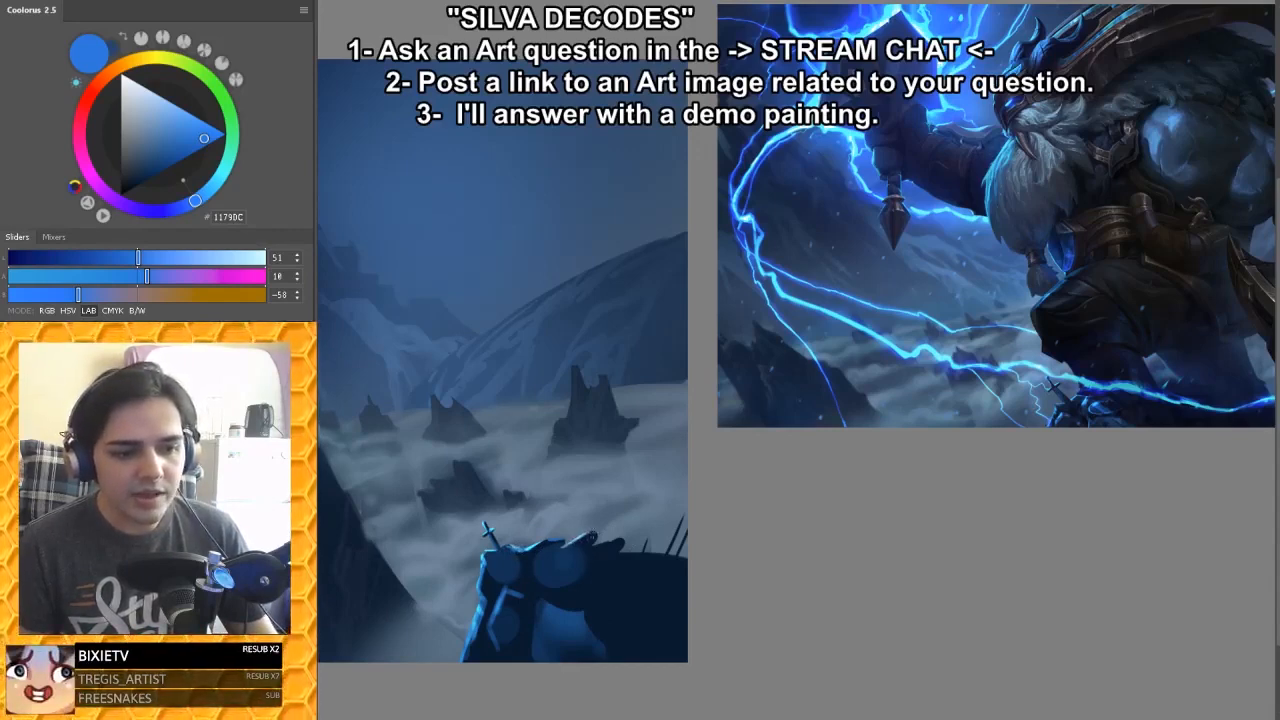
pyautogui.moveTo(619, 541); pyautogui.dragTo(591, 548)
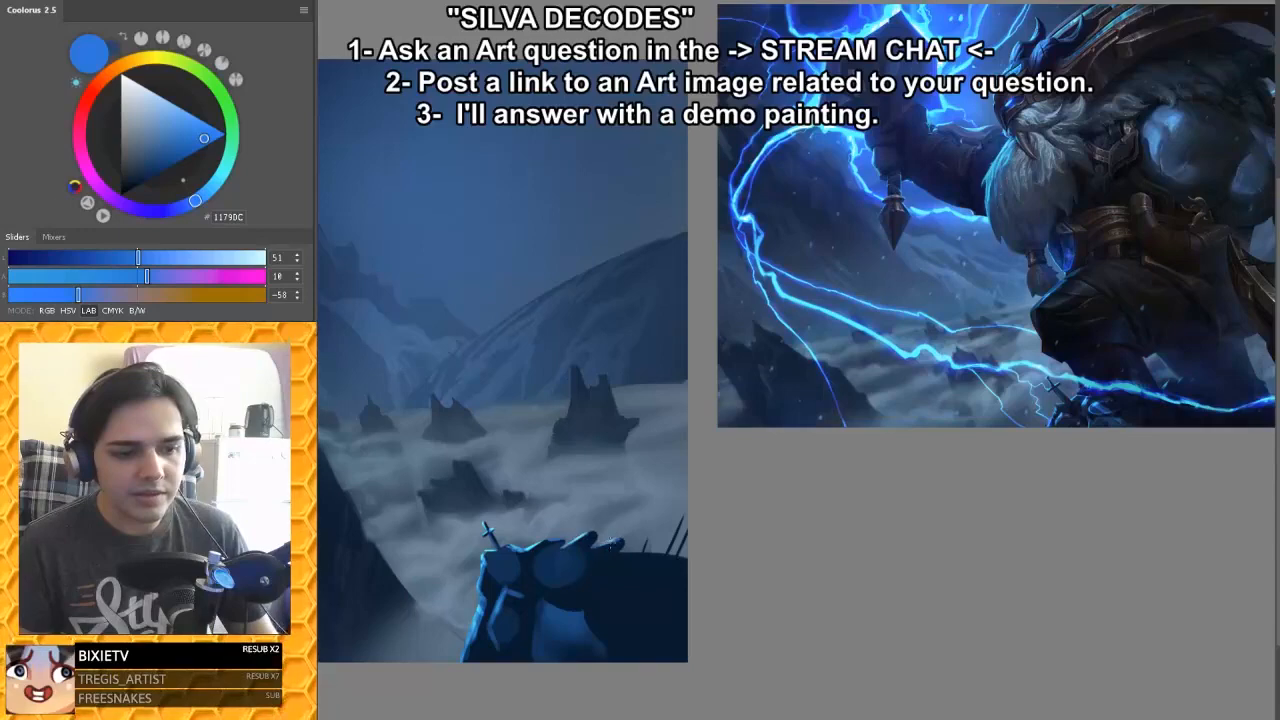
# Step: Set the brush hardness to 0%, enlarge the brush and lay a soft blue glow over the ledge's left half, redoing the first dab
pyautogui.moveTo(928, 475); pyautogui.dragTo(754, 526)
pyautogui.moveTo(512, 562); pyautogui.dragTo(789, 483)
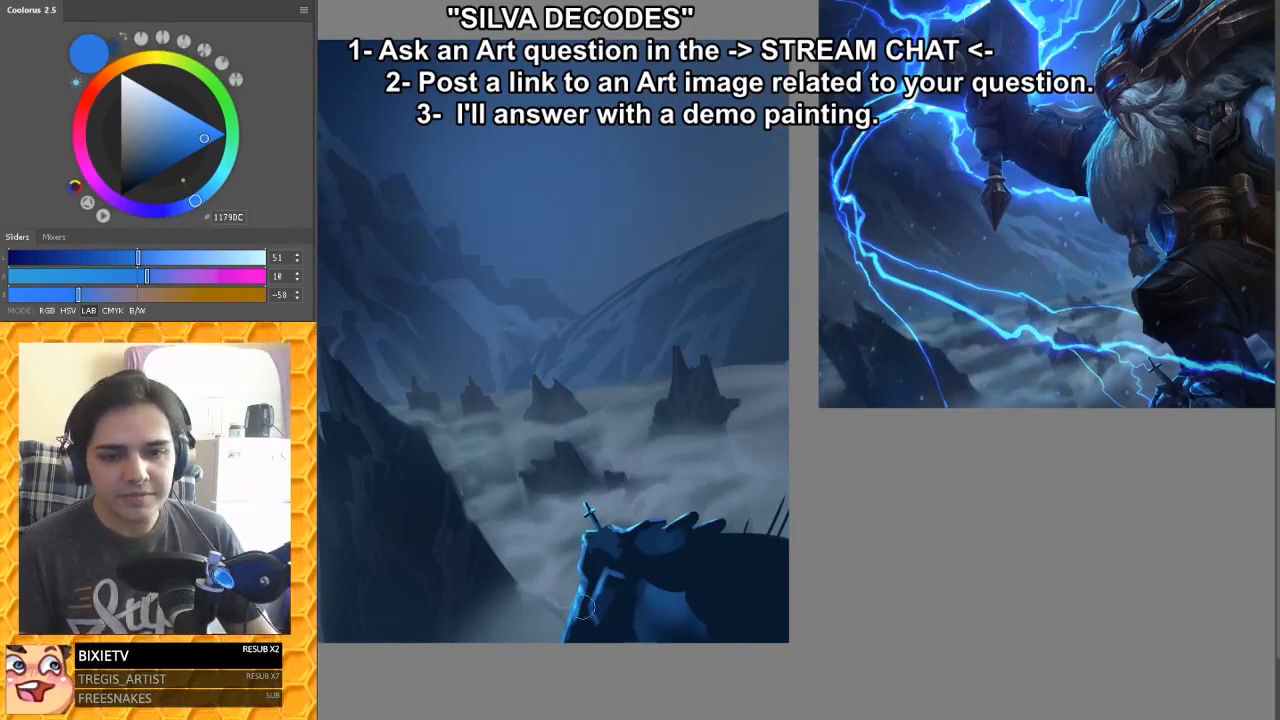
pyautogui.rightClick(622, 551)
pyautogui.moveTo(760, 305); pyautogui.dragTo(678, 314)
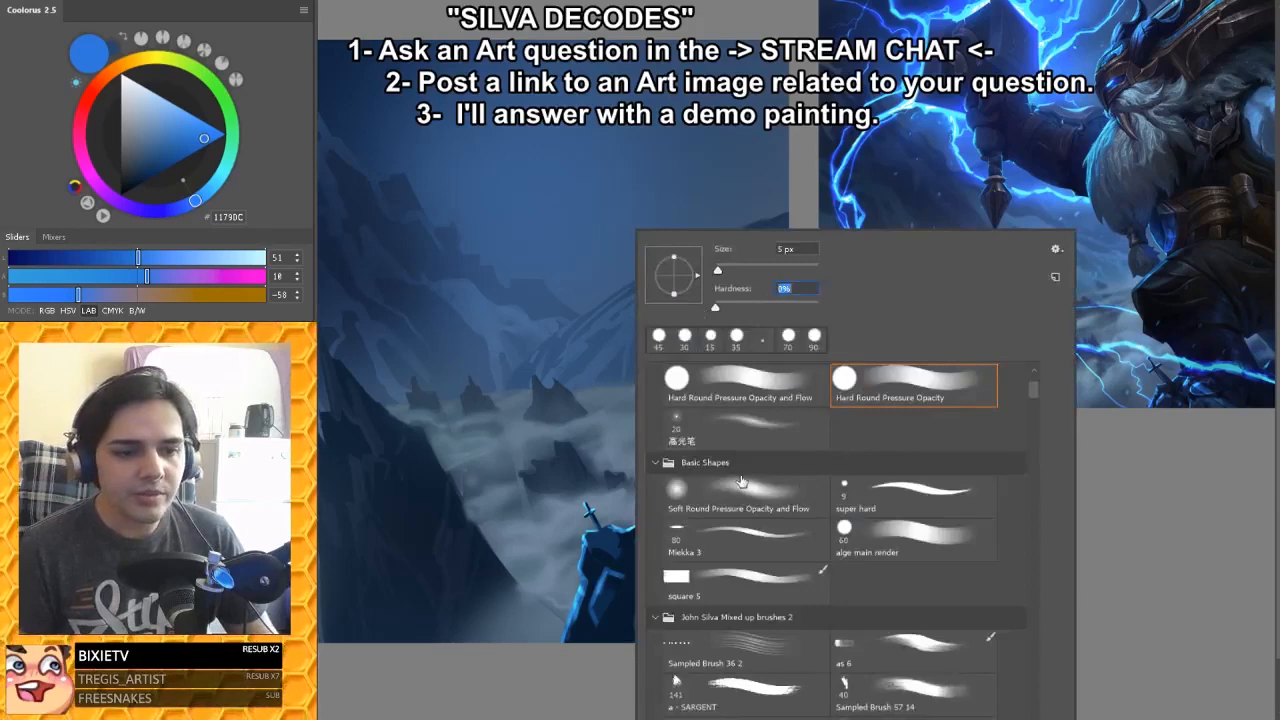
pyautogui.click(625, 548)
pyautogui.press(']')
pyautogui.press(']')
pyautogui.press(']')
pyautogui.press(']')
pyautogui.press(']')
pyautogui.press(']')
pyautogui.press(']')
pyautogui.press(']')
pyautogui.click(617, 578)
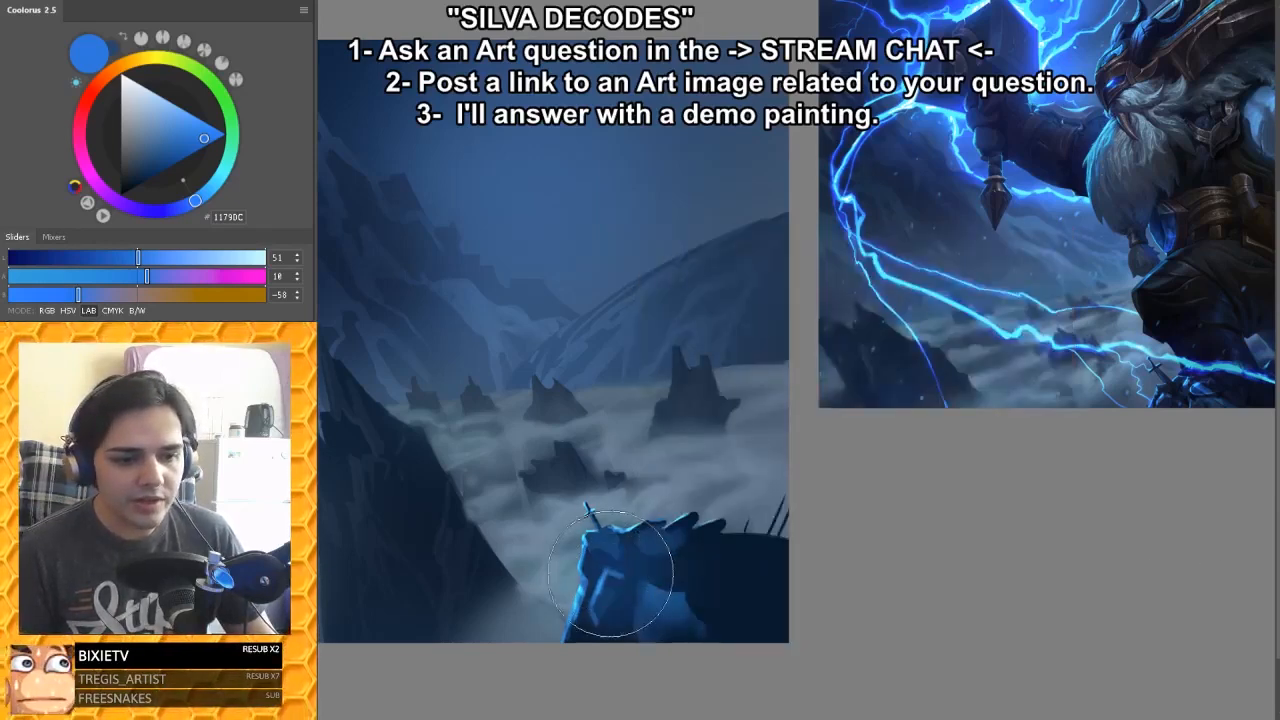
pyautogui.hotkey('ctrl', 'z')
pyautogui.moveTo(615, 579)
pyautogui.mouseDown()
pyautogui.moveTo(656, 579)
pyautogui.moveTo(668, 596)
pyautogui.moveTo(657, 575)
pyautogui.mouseUp()
pyautogui.moveTo(801, 394)
pyautogui.mouseDown()
pyautogui.moveTo(723, 534)
pyautogui.moveTo(761, 437)
pyautogui.moveTo(568, 452)
pyautogui.moveTo(536, 486)
pyautogui.moveTo(731, 477)
pyautogui.moveTo(729, 451)
pyautogui.mouseUp()
pyautogui.hotkey('ctrl', '-')
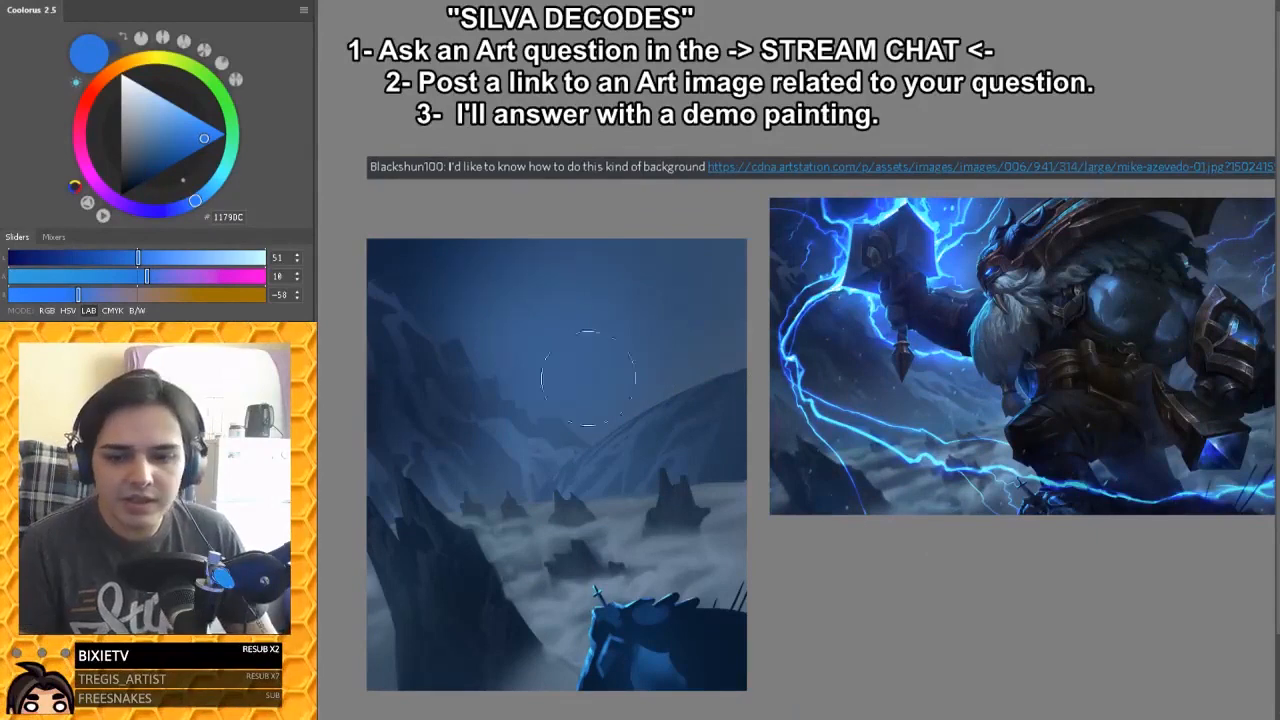
# Step: Change the brush's blending mode and test strokes across the sky, undoing each one
pyautogui.moveTo(468, 305); pyautogui.dragTo(657, 377)
pyautogui.hotkey('ctrl', 'z')
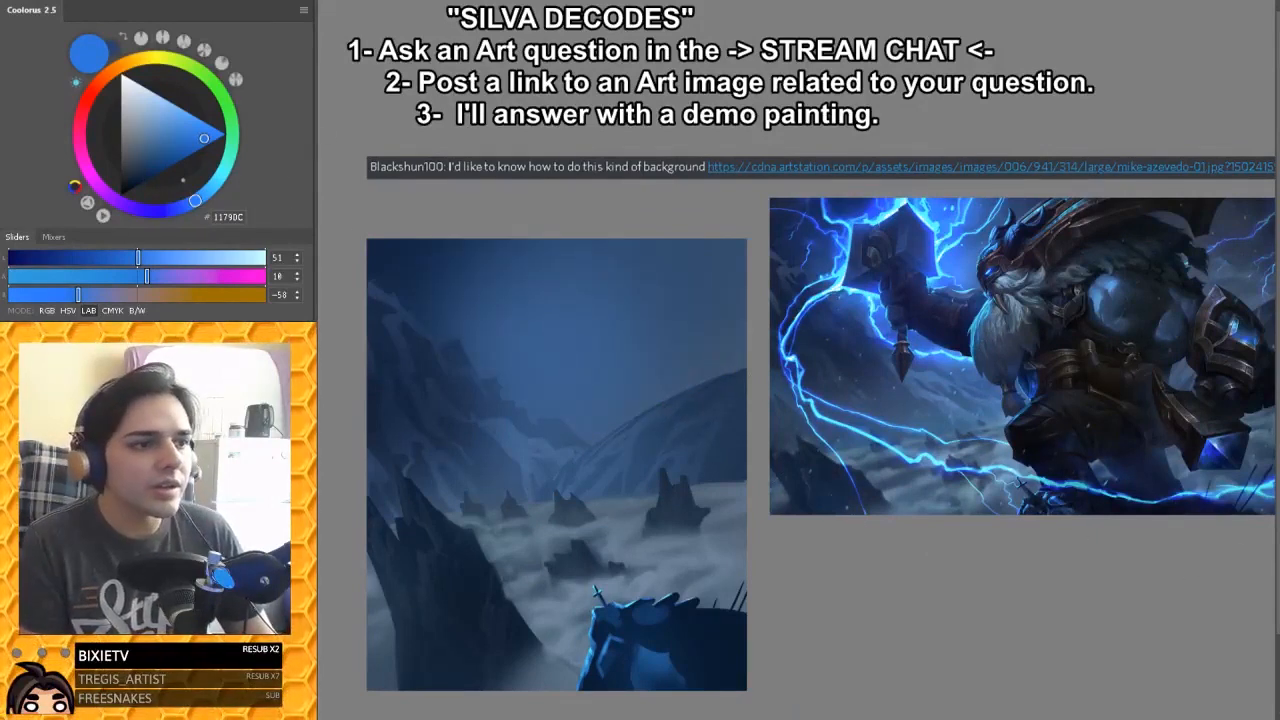
pyautogui.click(172, 1)
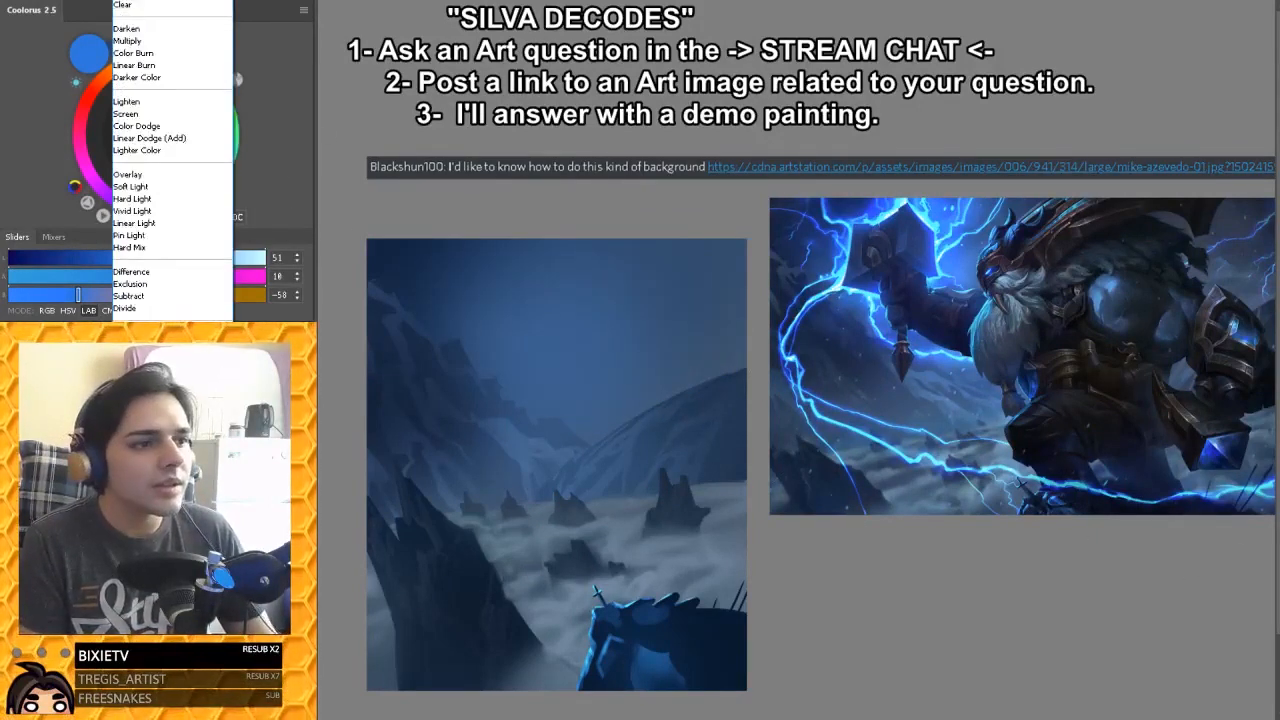
pyautogui.click(172, 2)
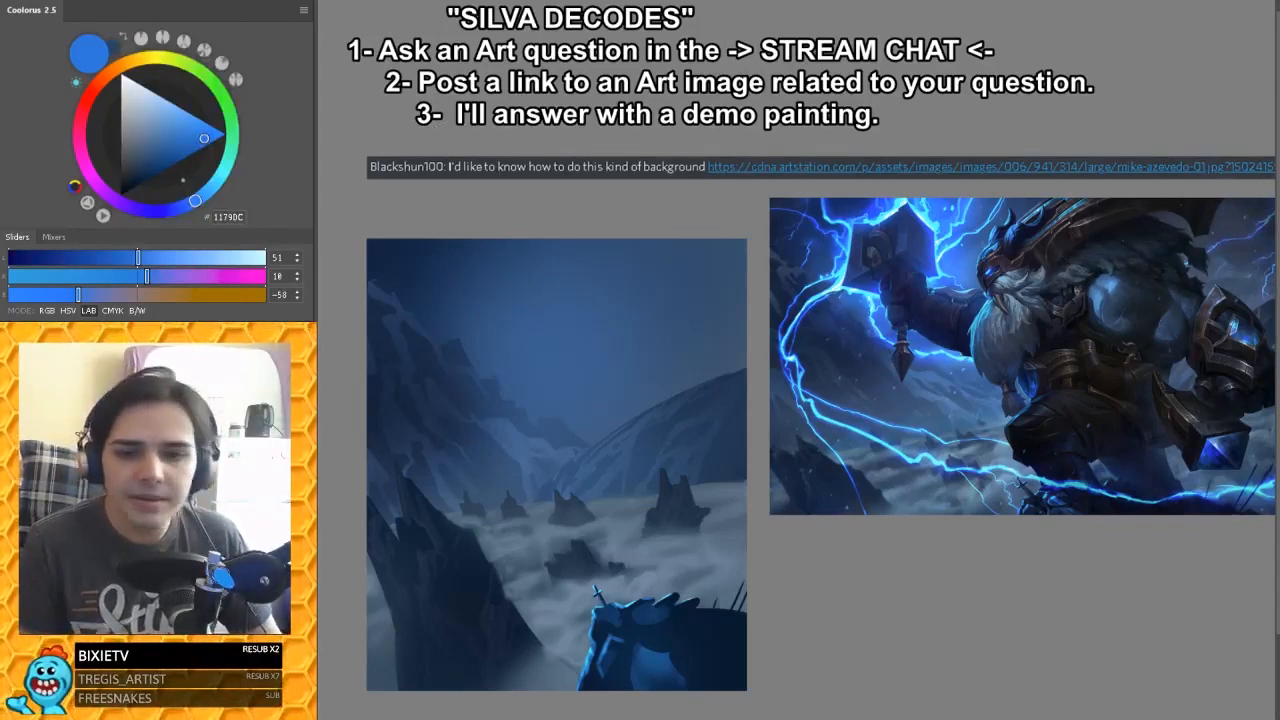
pyautogui.moveTo(559, 357); pyautogui.dragTo(722, 372)
pyautogui.hotkey('ctrl', 'z')
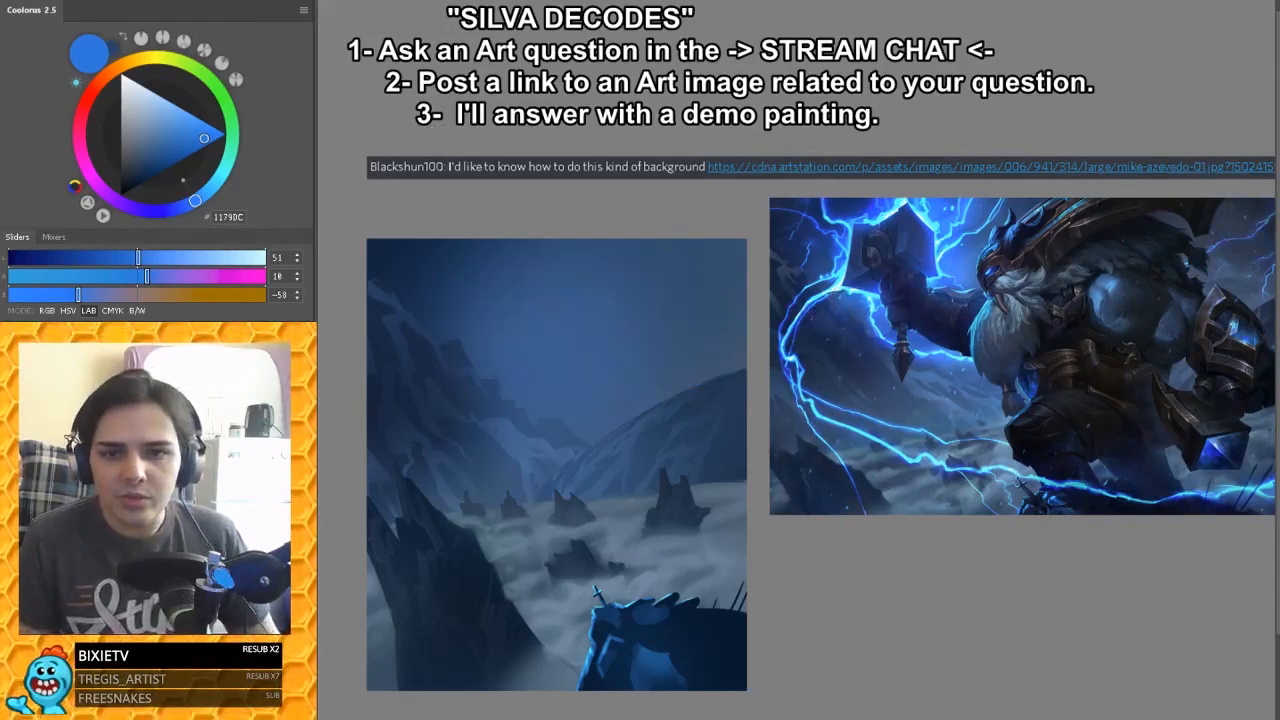
pyautogui.moveTo(404, 250)
pyautogui.mouseDown()
pyautogui.moveTo(502, 266)
pyautogui.moveTo(446, 318)
pyautogui.mouseUp()
pyautogui.hotkey('ctrl', 'z')
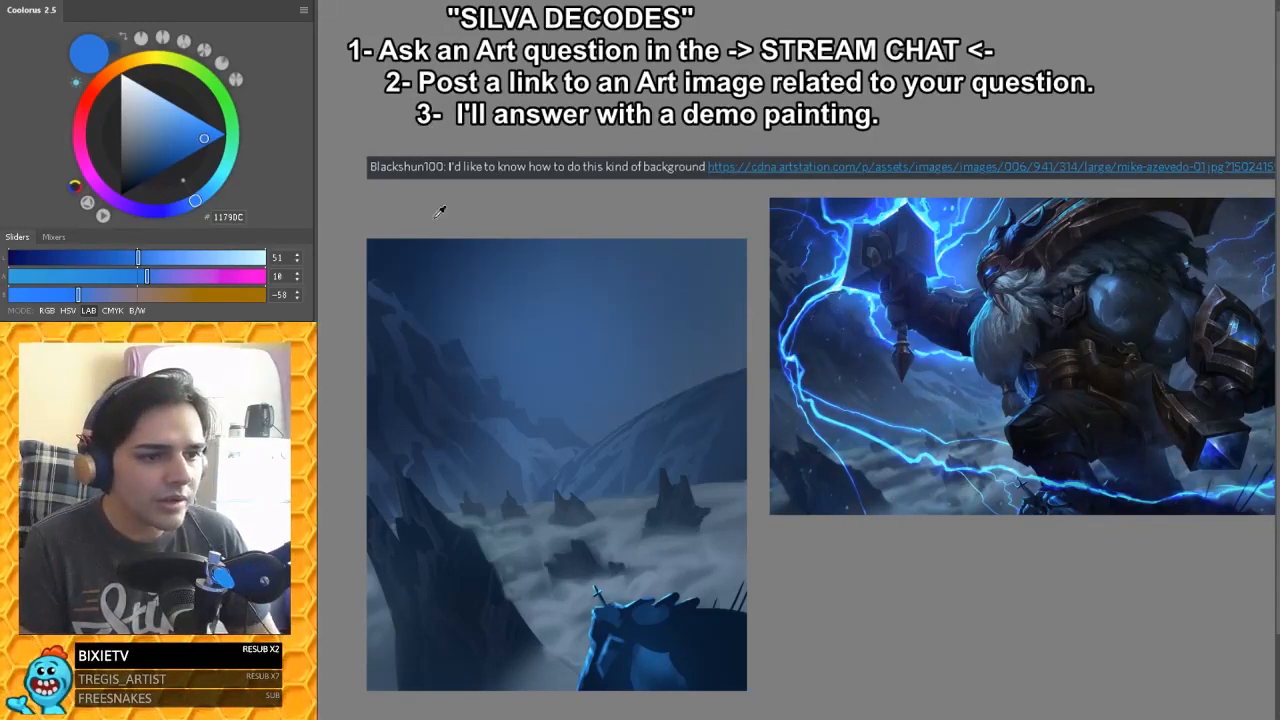
# Step: Sample the dark sky blue, mute it to 26364A and paint a dark cloud band across the upper sky, undoing the test strokes
pyautogui.keyDown('alt'); pyautogui.click(453, 254); pyautogui.keyUp('alt')
pyautogui.moveTo(476, 266); pyautogui.dragTo(616, 284)
pyautogui.hotkey('ctrl', 'z')
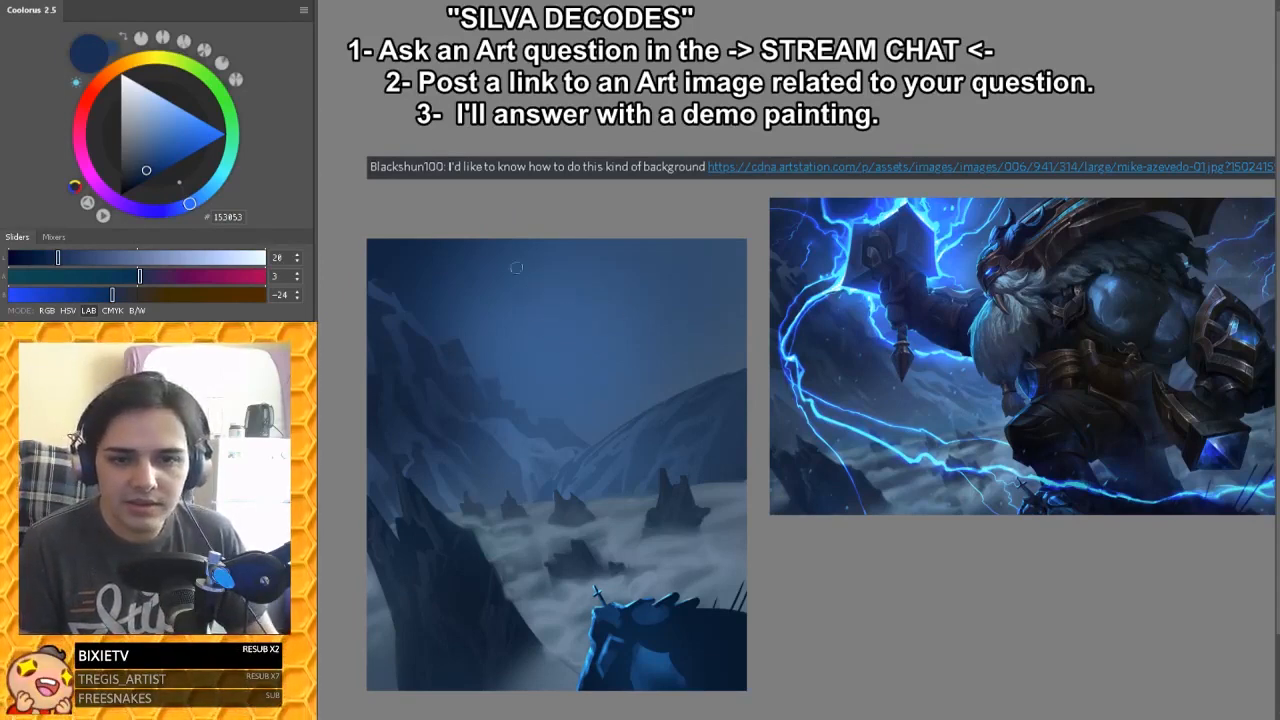
pyautogui.click(135, 168)
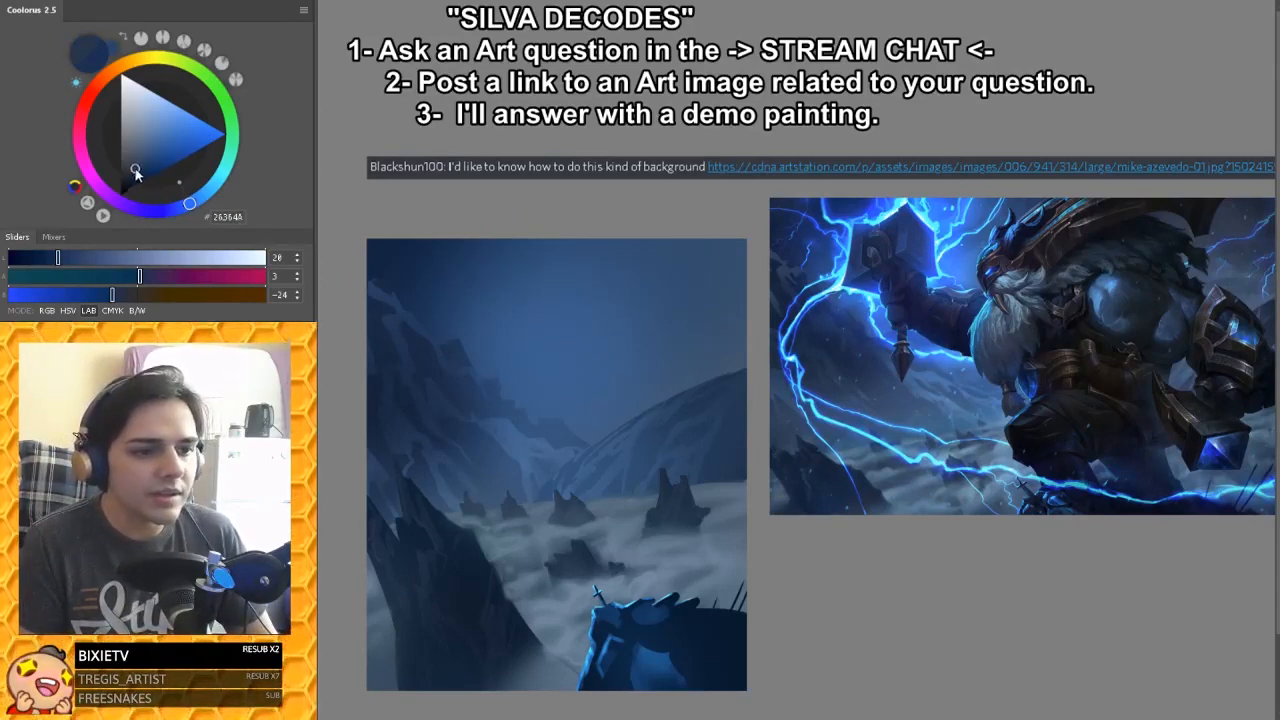
pyautogui.moveTo(572, 269)
pyautogui.mouseDown()
pyautogui.moveTo(712, 278)
pyautogui.moveTo(666, 280)
pyautogui.moveTo(639, 254)
pyautogui.moveTo(772, 280)
pyautogui.mouseUp()
pyautogui.hotkey('ctrl', 'z')
pyautogui.moveTo(606, 253)
pyautogui.mouseDown()
pyautogui.moveTo(725, 295)
pyautogui.moveTo(660, 310)
pyautogui.moveTo(721, 316)
pyautogui.moveTo(718, 249)
pyautogui.moveTo(698, 268)
pyautogui.moveTo(702, 284)
pyautogui.moveTo(661, 245)
pyautogui.moveTo(760, 292)
pyautogui.moveTo(712, 307)
pyautogui.moveTo(534, 247)
pyautogui.mouseUp()
pyautogui.press(']')
pyautogui.press(']')
pyautogui.press(']')
pyautogui.press(']')
pyautogui.press('[')
pyautogui.press('[')
pyautogui.press('[')
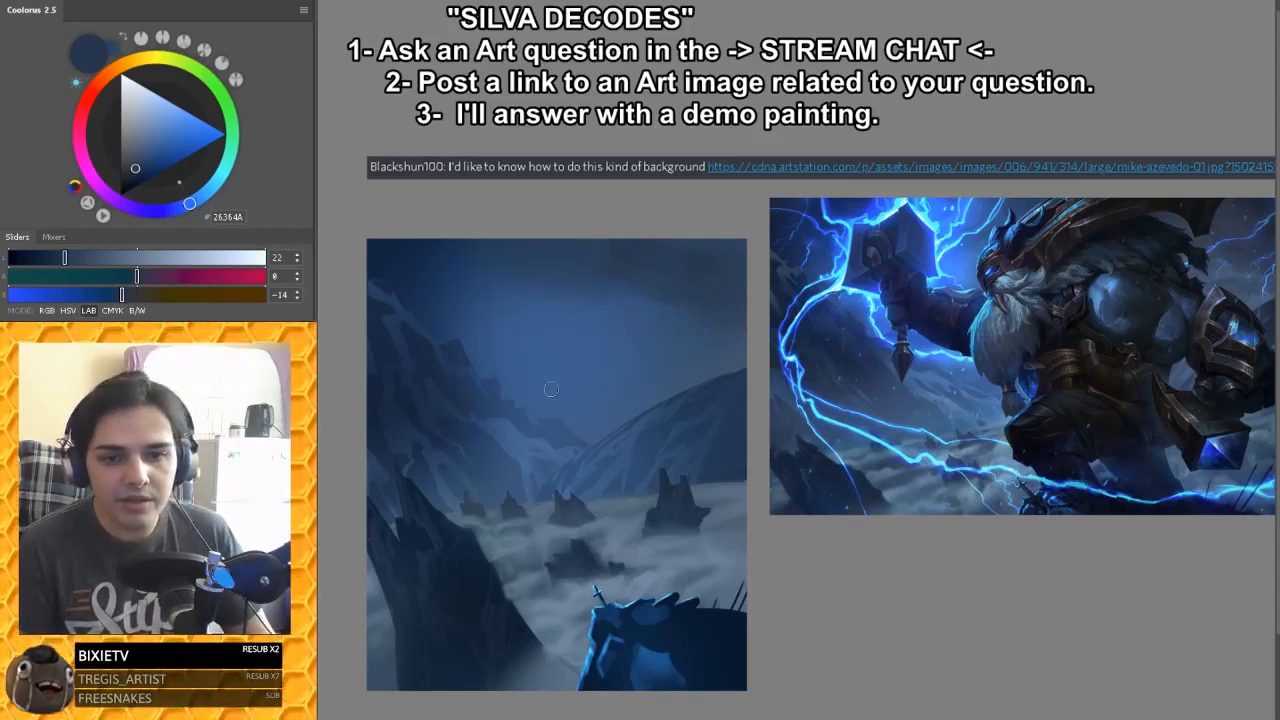
# Step: Paint soft dark clouds in the sky above the right-hand mountain with varying brush sizes, undoing unwanted strokes
pyautogui.moveTo(588, 334); pyautogui.dragTo(708, 346)
pyautogui.hotkey('ctrl', 'z')
pyautogui.hotkey('ctrl', 'z')
pyautogui.press(']')
pyautogui.press(']')
pyautogui.press('[')
pyautogui.press('[')
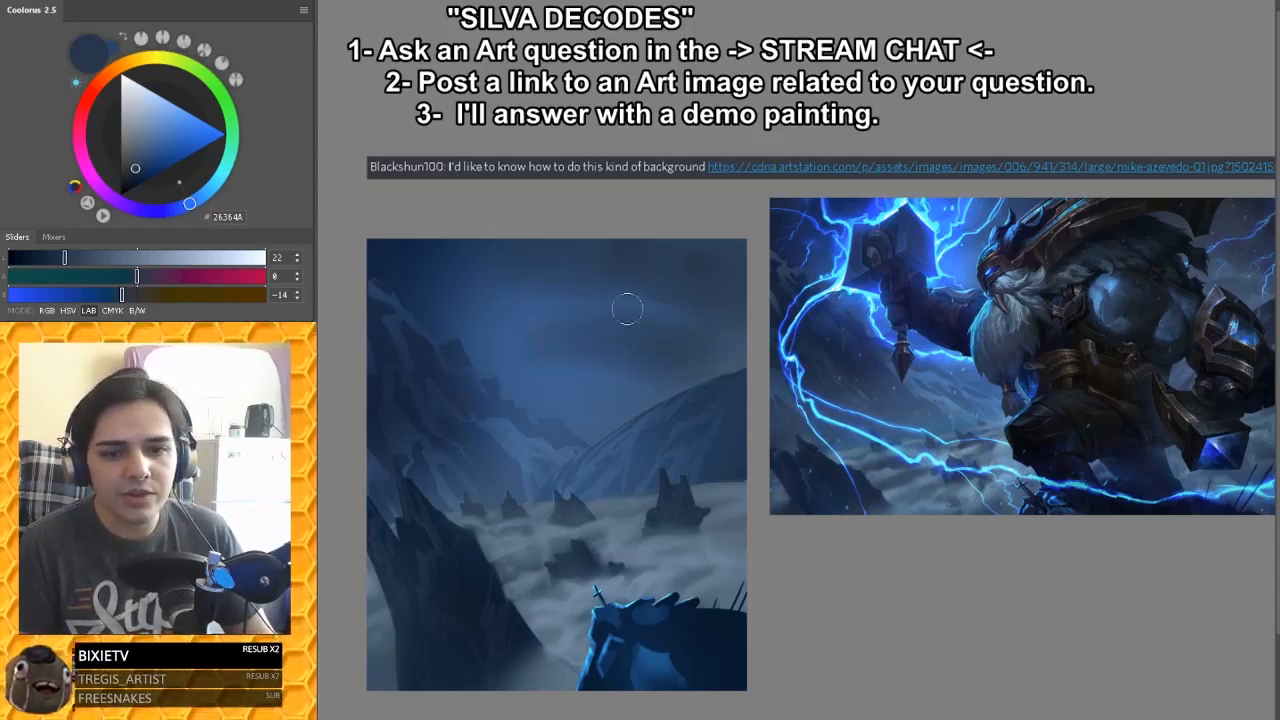
pyautogui.press(']')
pyautogui.press(']')
pyautogui.press(']')
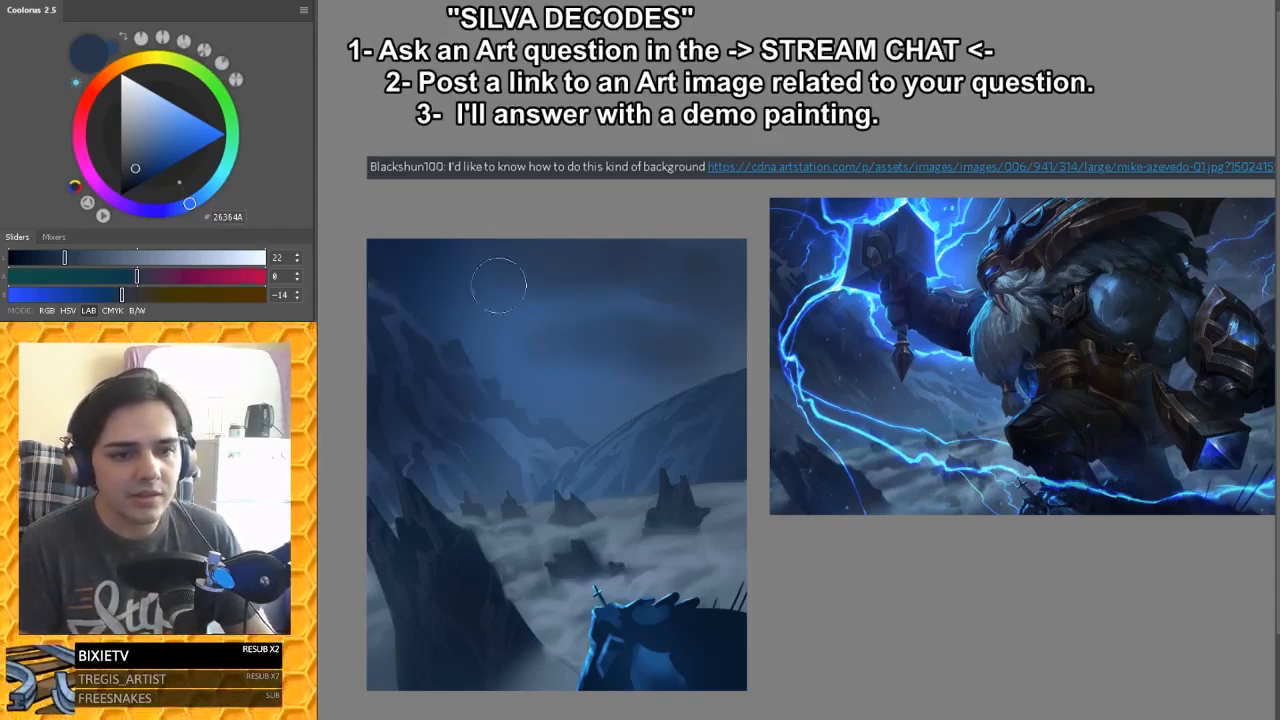
pyautogui.press('[')
pyautogui.press('[')
pyautogui.press('[')
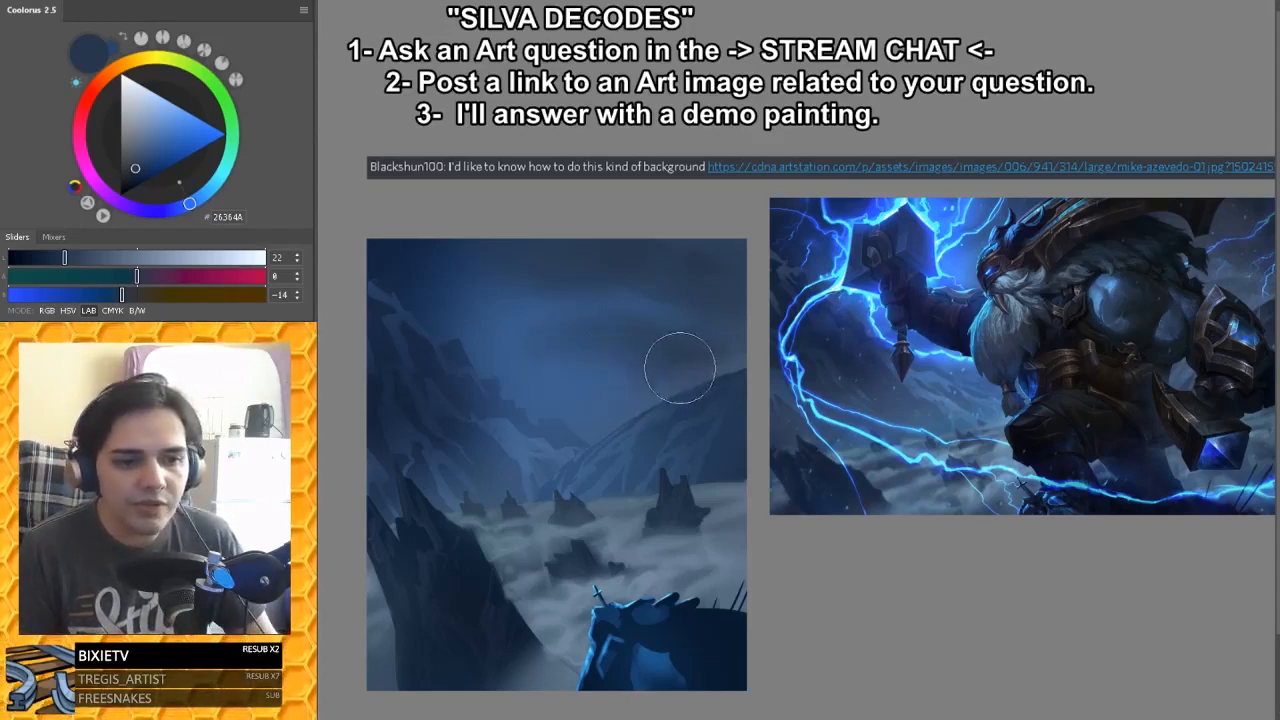
pyautogui.press('[')
pyautogui.press('[')
pyautogui.press('[')
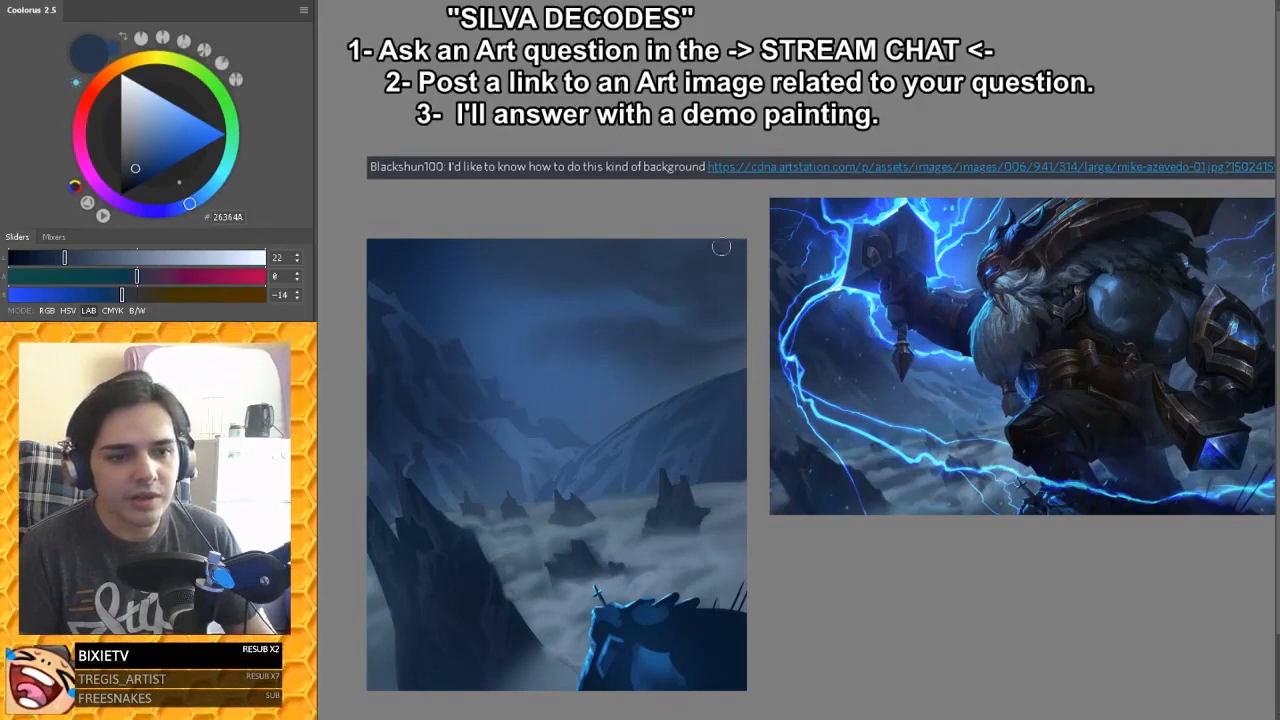
# Step: Sample tones from the sky and paint pale grey-blue wisps along the clouds on the right
pyautogui.keyDown('alt'); pyautogui.click(494, 264); pyautogui.keyUp('alt')
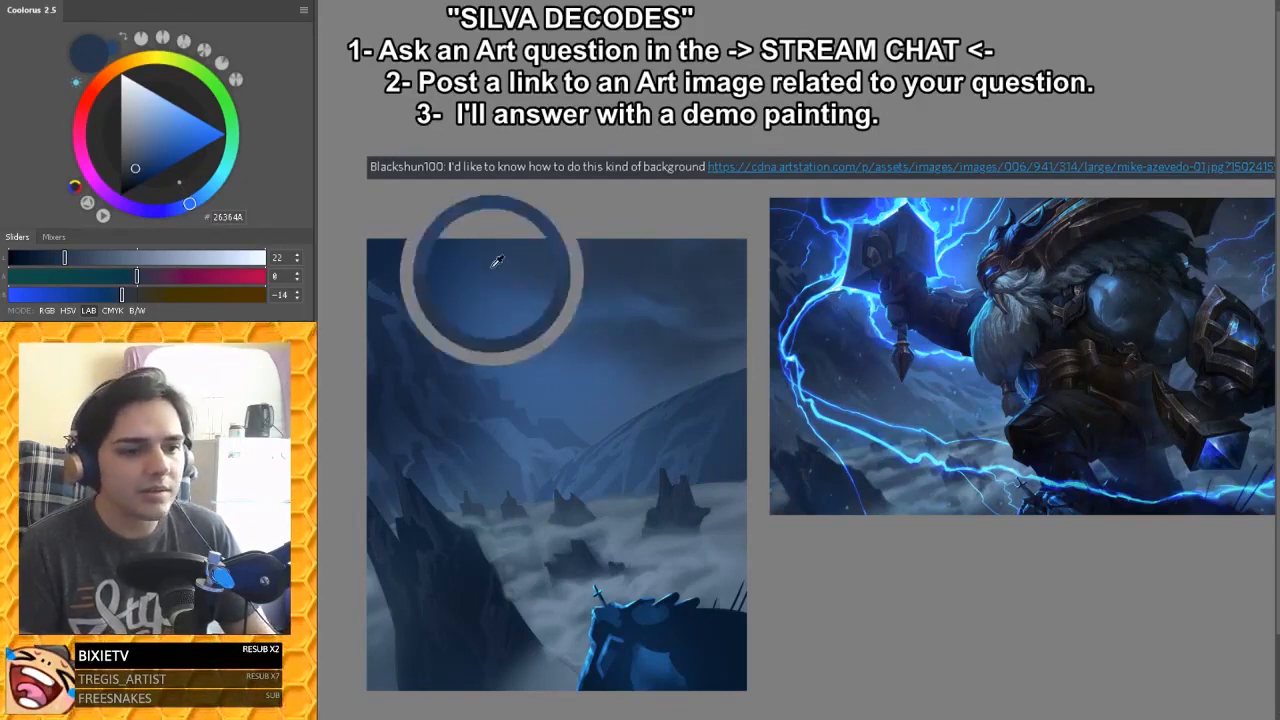
pyautogui.keyDown('alt'); pyautogui.click(648, 267); pyautogui.keyUp('alt')
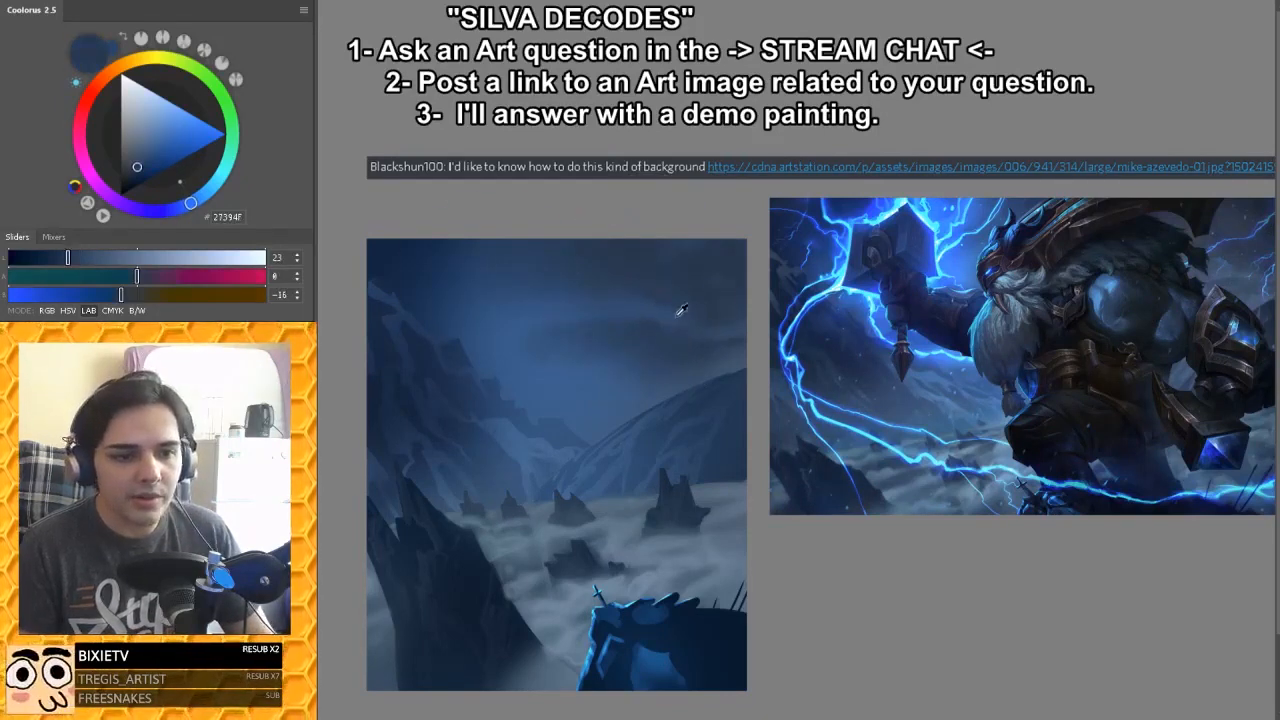
pyautogui.keyDown('alt'); pyautogui.click(674, 319); pyautogui.keyUp('alt')
pyautogui.moveTo(626, 300); pyautogui.dragTo(691, 326)
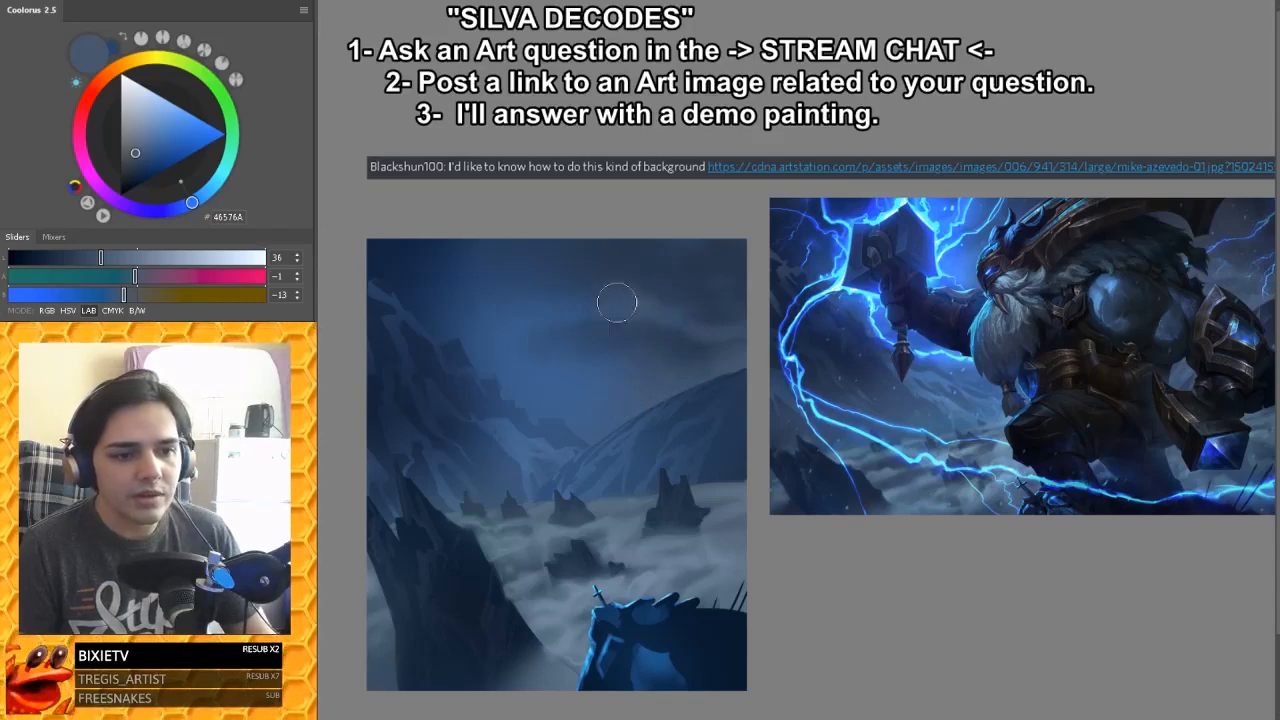
# Step: Enlarge the brush and blend the cloud edges into the central glow and upper sky with sampled blues
pyautogui.press(']')
pyautogui.press(']')
pyautogui.keyDown('alt'); pyautogui.click(530, 326); pyautogui.keyUp('alt')
pyautogui.keyDown('alt'); pyautogui.click(604, 338); pyautogui.keyUp('alt')
pyautogui.moveTo(580, 343); pyautogui.dragTo(588, 367)
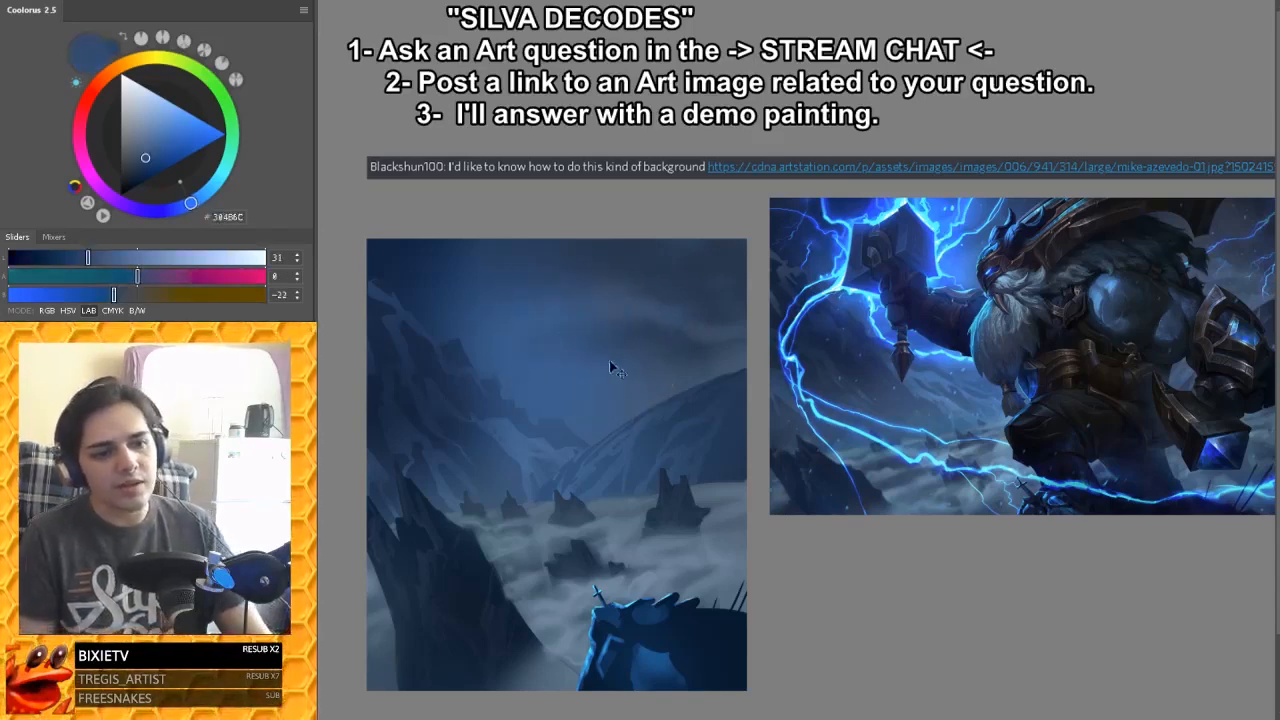
pyautogui.keyDown('alt'); pyautogui.click(636, 338); pyautogui.keyUp('alt')
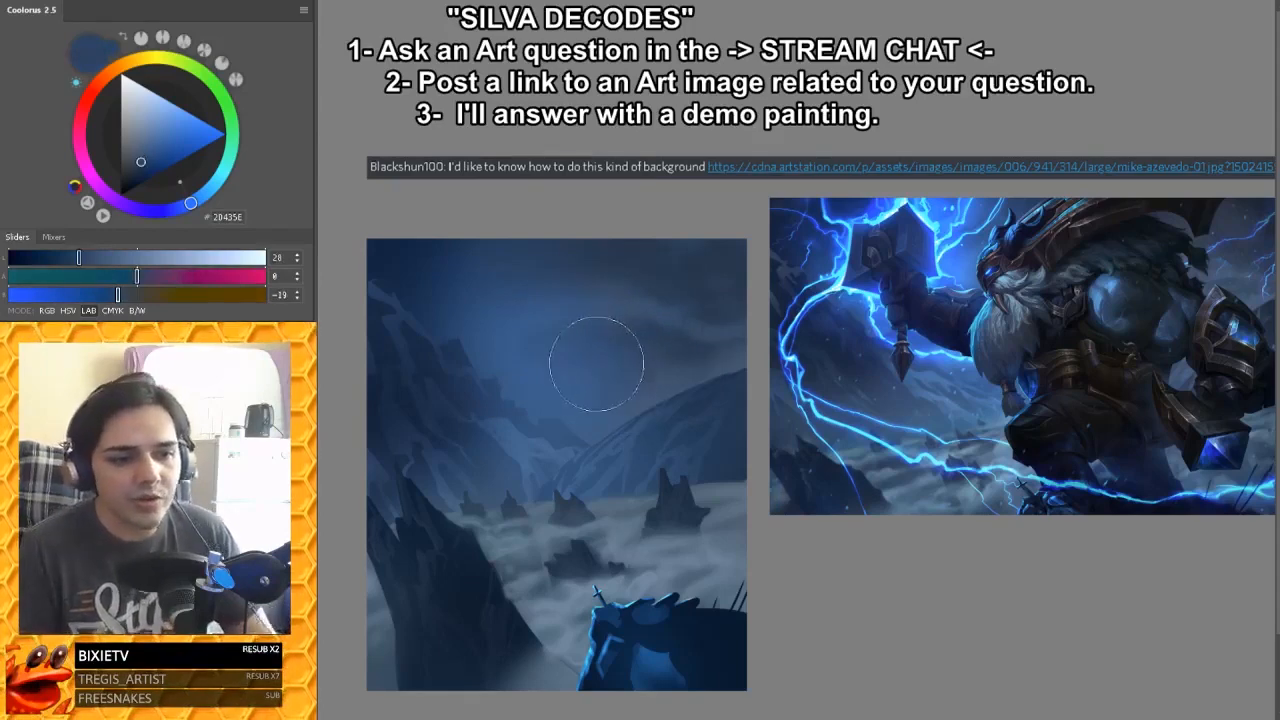
pyautogui.keyDown('alt'); pyautogui.click(660, 336); pyautogui.keyUp('alt')
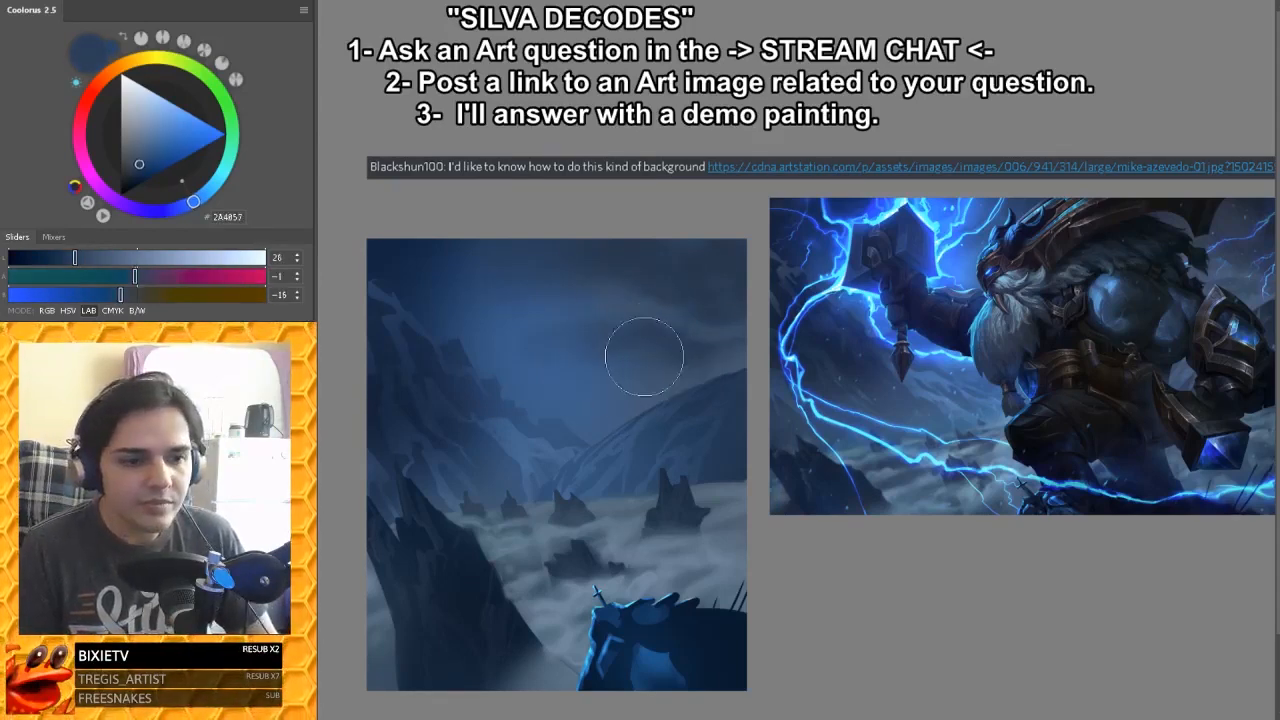
pyautogui.keyDown('alt'); pyautogui.click(674, 251); pyautogui.keyUp('alt')
pyautogui.keyDown('alt'); pyautogui.click(608, 250); pyautogui.keyUp('alt')
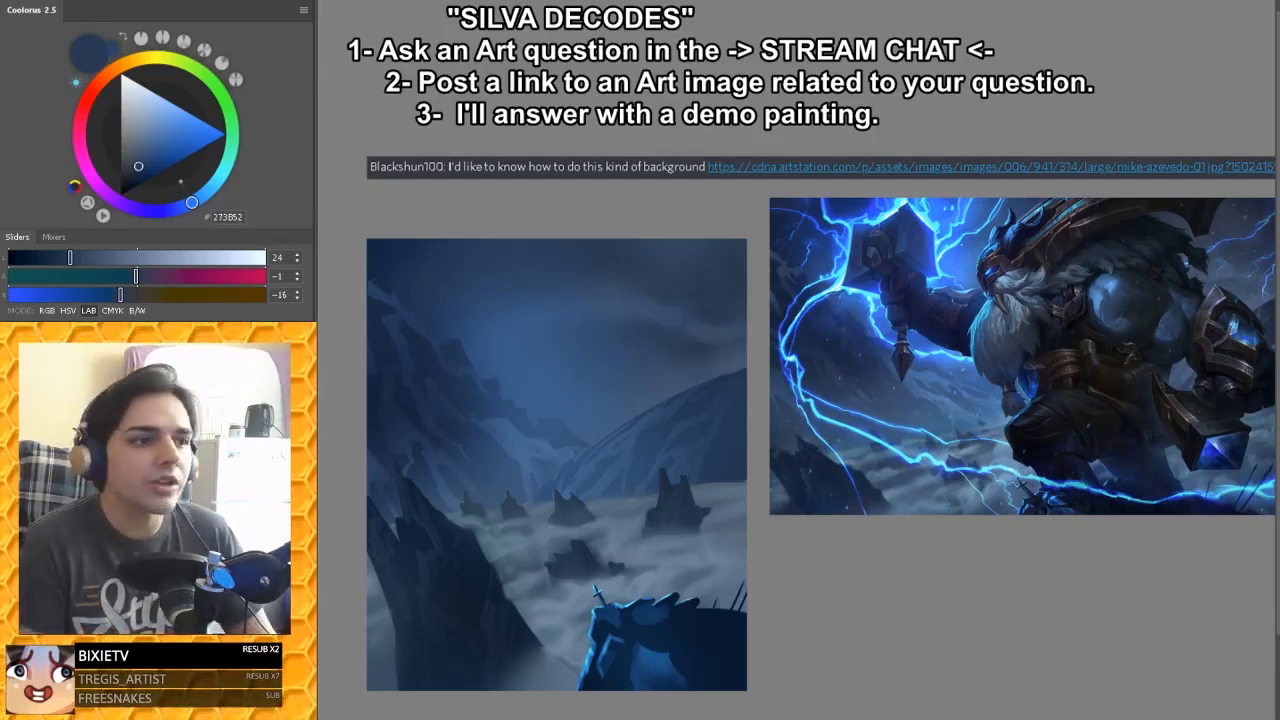
# Step: Set the brush's blending mode to Color Dodge and test a stroke on the upper-right clouds, undoing it
pyautogui.click(172, 1)
pyautogui.click(166, 128)
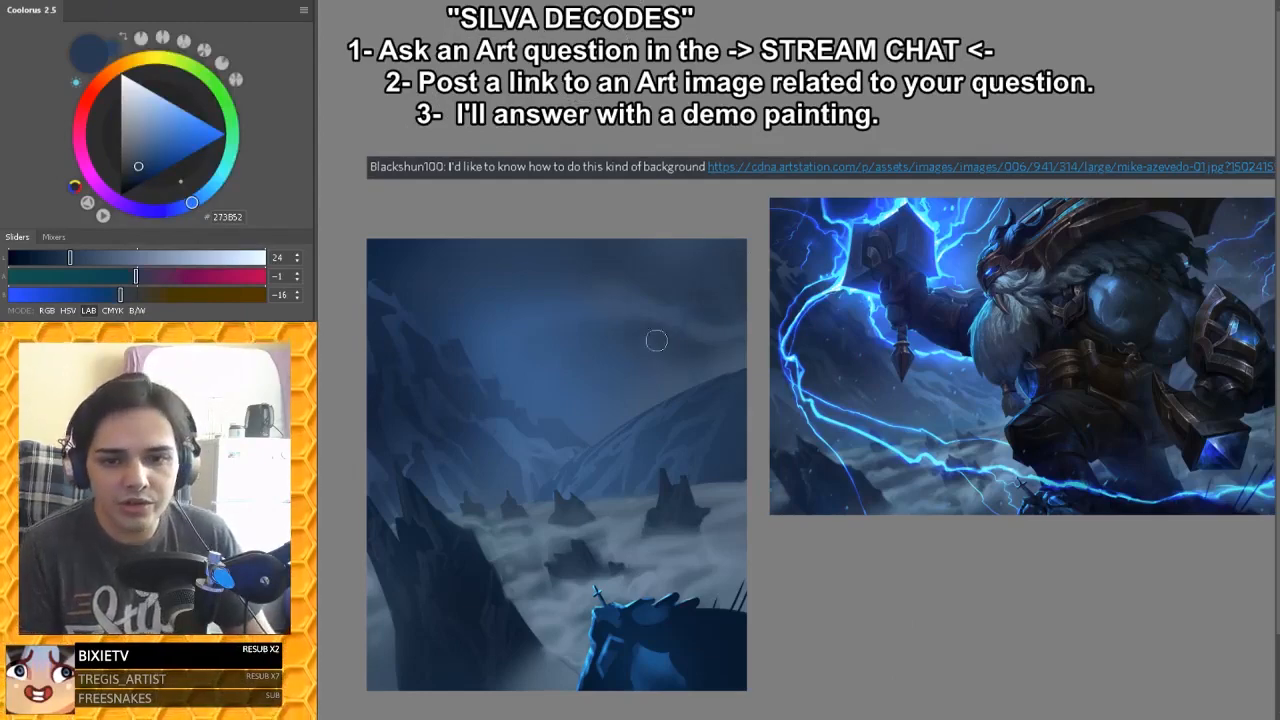
pyautogui.moveTo(721, 263); pyautogui.dragTo(692, 318)
pyautogui.hotkey('ctrl', 'z')
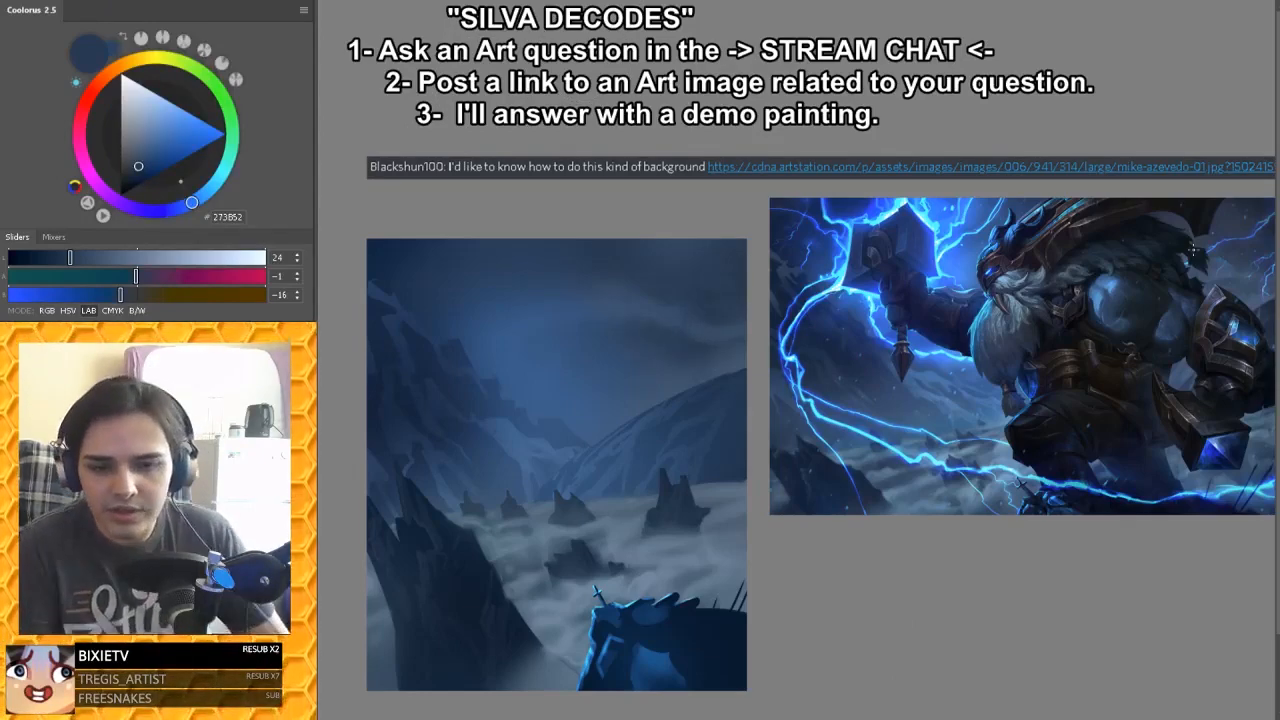
# Step: Examine the background sky, clouds and lightning in the reference illustration up close
pyautogui.hotkey('ctrl', '+')
pyautogui.hotkey('ctrl', '+')
pyautogui.moveTo(1200, 228); pyautogui.dragTo(897, 354)
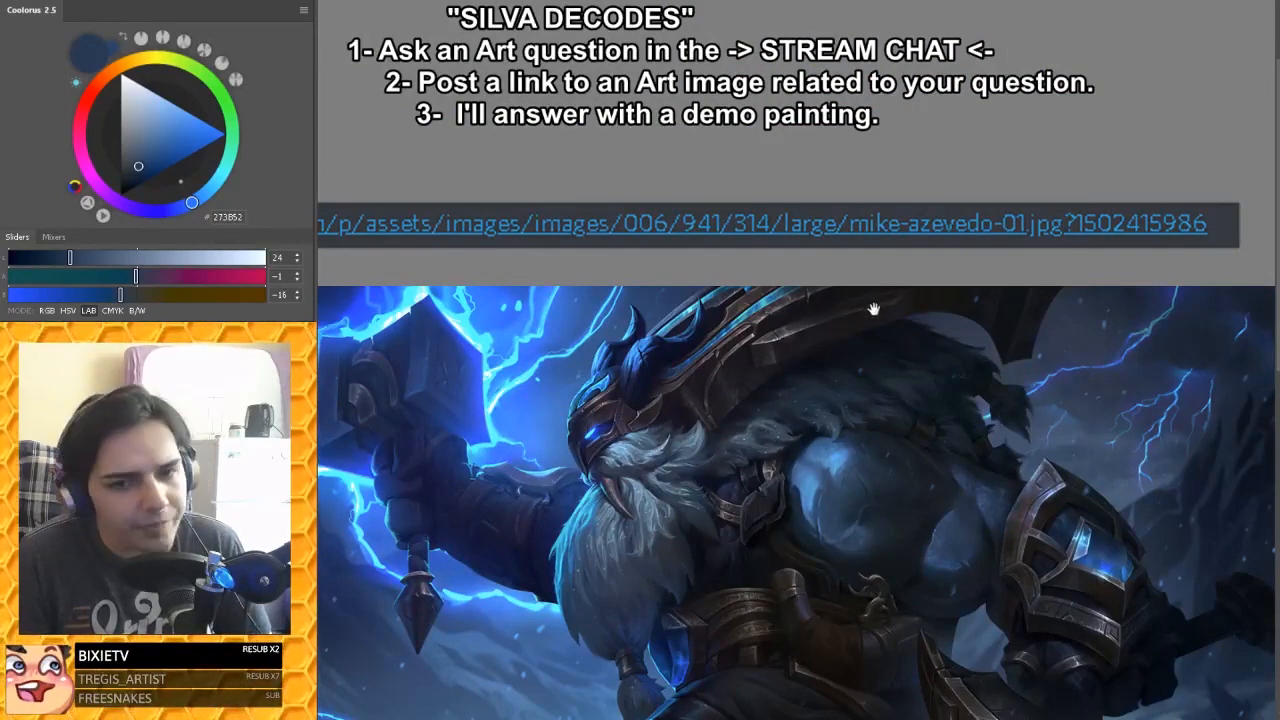
pyautogui.moveTo(722, 415); pyautogui.dragTo(1275, 178)
pyautogui.moveTo(463, 357); pyautogui.dragTo(345, 437)
pyautogui.moveTo(877, 330); pyautogui.dragTo(406, 386)
pyautogui.moveTo(649, 363); pyautogui.dragTo(1083, 352)
pyautogui.moveTo(393, 305); pyautogui.dragTo(634, 331)
pyautogui.hotkey('ctrl', '-')
pyautogui.hotkey('ctrl', '-')
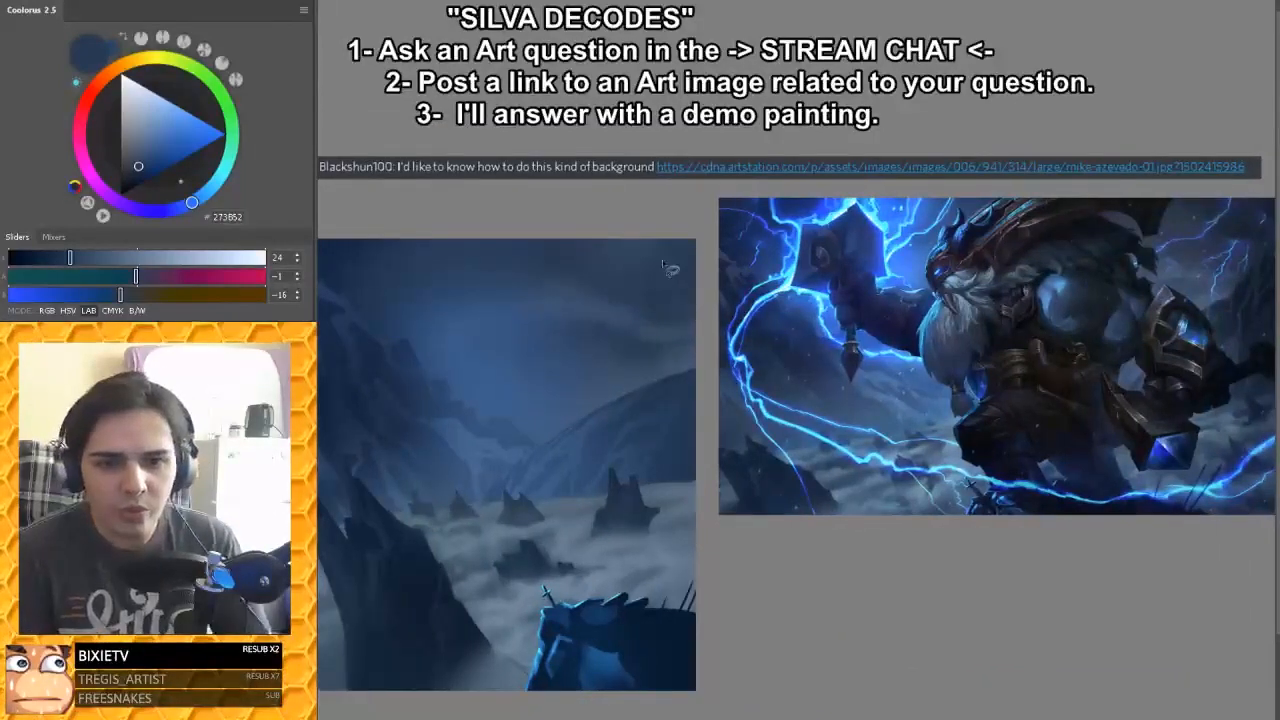
# Step: Lasso a jagged cloud edge in the upper-right sky and paint a blue glow inside it with 052953, undoing the stray stroke
pyautogui.moveTo(620, 313); pyautogui.dragTo(655, 321)
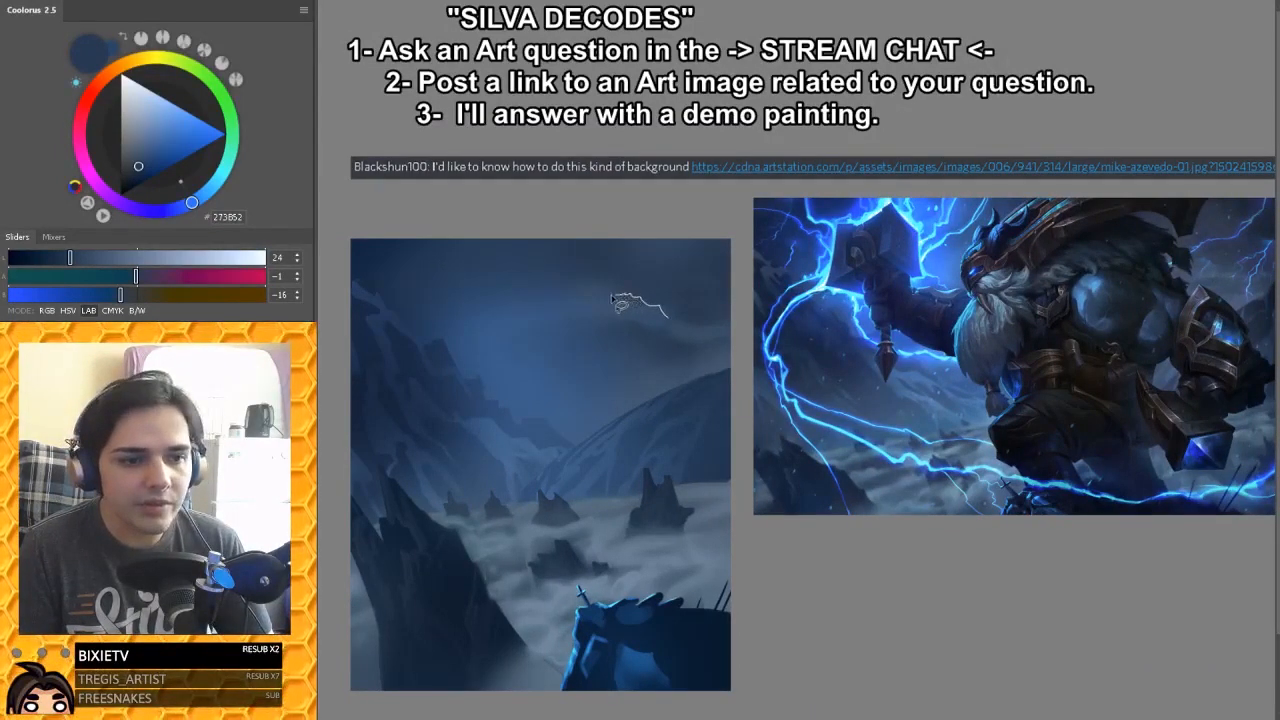
pyautogui.moveTo(604, 306)
pyautogui.mouseDown()
pyautogui.moveTo(593, 344)
pyautogui.moveTo(656, 358)
pyautogui.moveTo(666, 320)
pyautogui.mouseUp()
pyautogui.hotkey('ctrl', 'd')
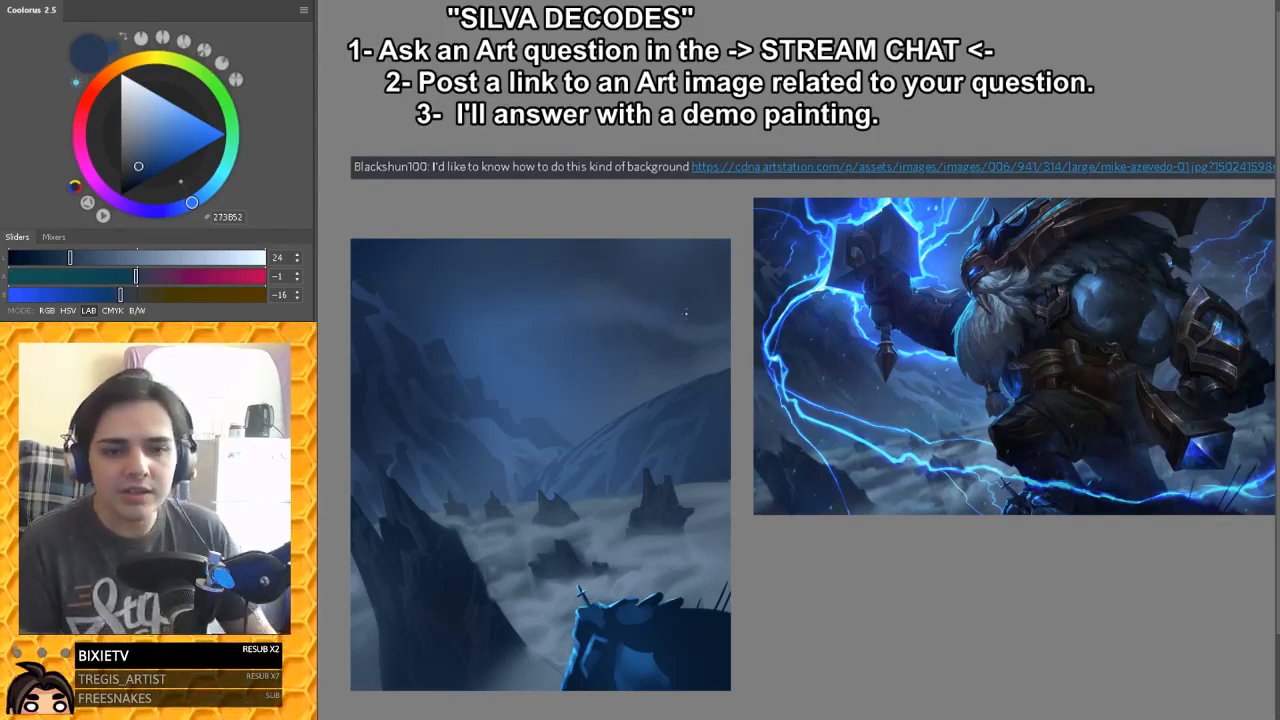
pyautogui.click(154, 177)
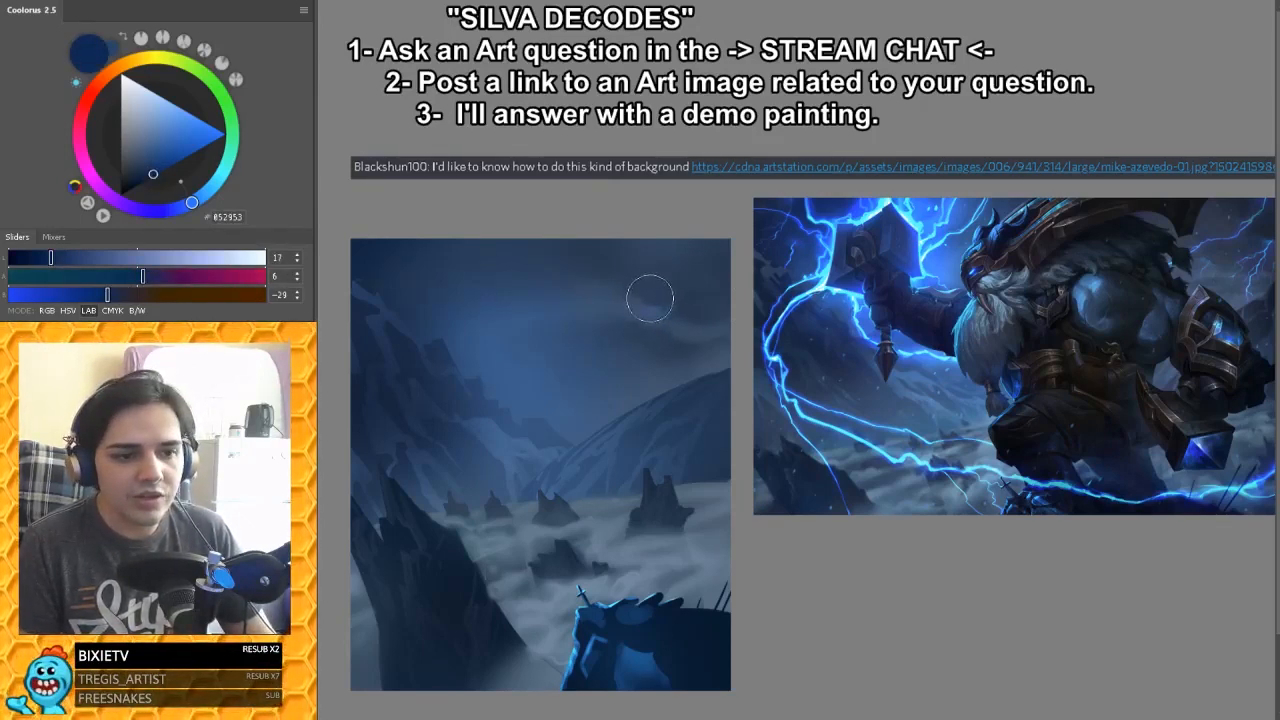
pyautogui.hotkey('ctrl', '+')
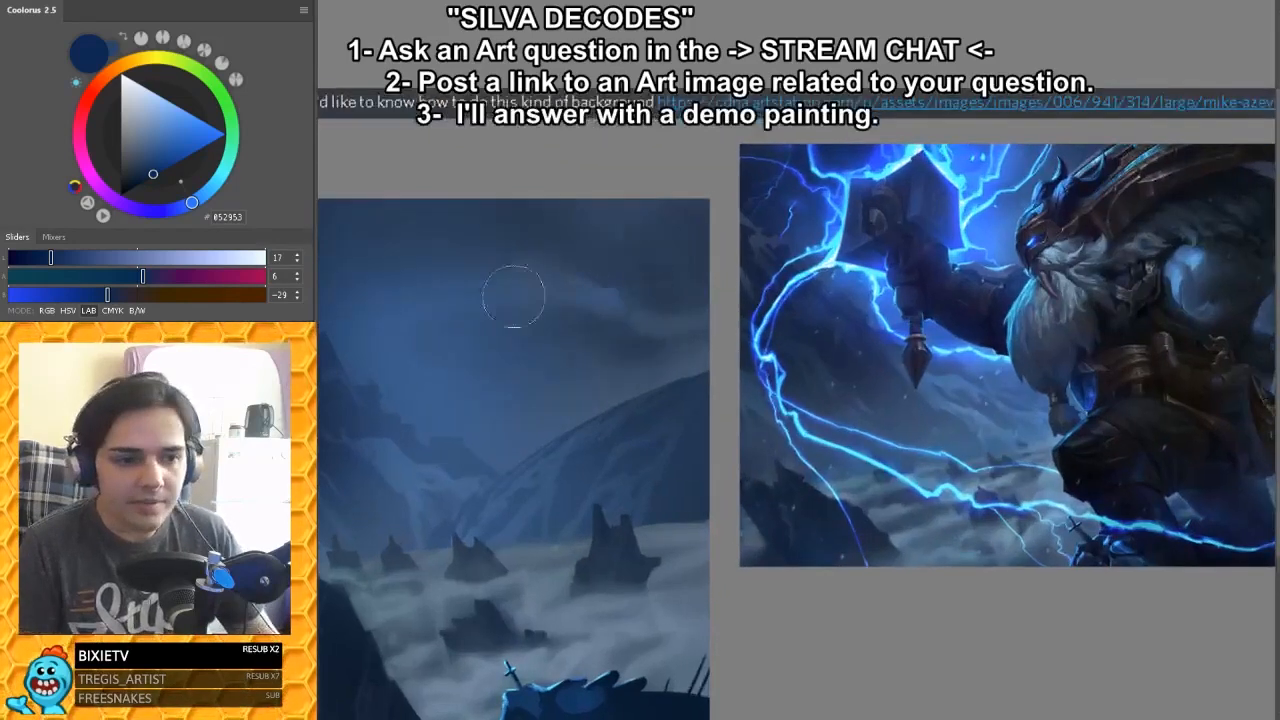
pyautogui.moveTo(604, 272)
pyautogui.mouseDown()
pyautogui.moveTo(580, 279)
pyautogui.moveTo(590, 341)
pyautogui.moveTo(546, 286)
pyautogui.moveTo(615, 280)
pyautogui.mouseUp()
pyautogui.hotkey('ctrl', 'z')
# Step: Outline a second, smaller cloud edge right of the first and paint a blue glow inside it
pyautogui.moveTo(778, 279); pyautogui.dragTo(566, 329)
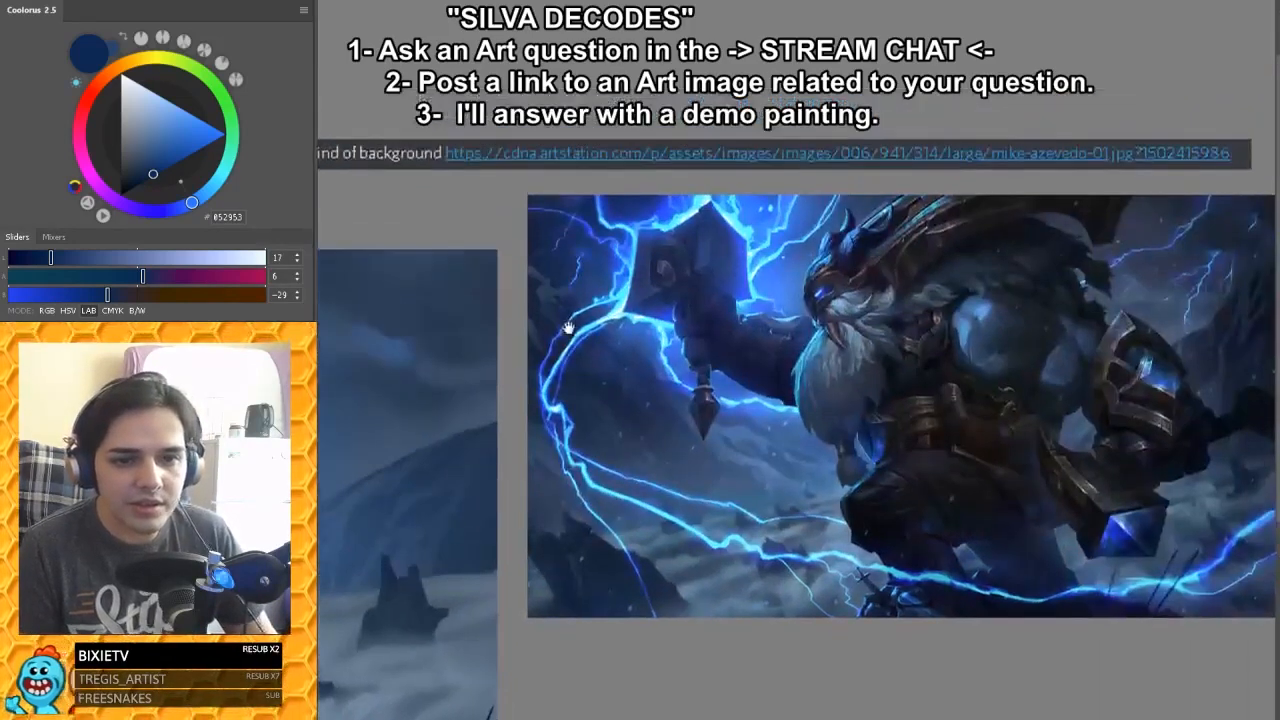
pyautogui.moveTo(407, 323); pyautogui.dragTo(491, 343)
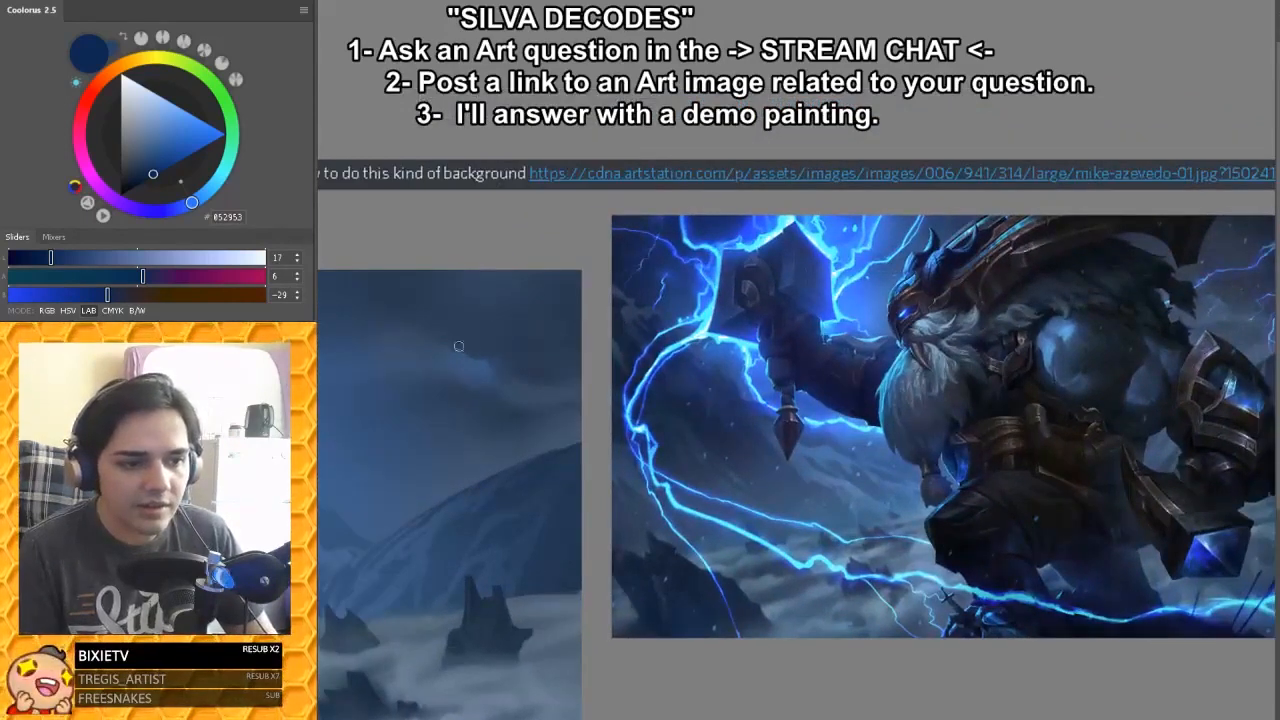
pyautogui.moveTo(597, 391)
pyautogui.mouseDown()
pyautogui.moveTo(458, 383)
pyautogui.moveTo(526, 353)
pyautogui.moveTo(436, 364)
pyautogui.moveTo(574, 337)
pyautogui.moveTo(555, 323)
pyautogui.moveTo(588, 325)
pyautogui.moveTo(590, 344)
pyautogui.moveTo(529, 338)
pyautogui.moveTo(524, 304)
pyautogui.mouseUp()
pyautogui.hotkey('ctrl', 'h')
pyautogui.press('b')
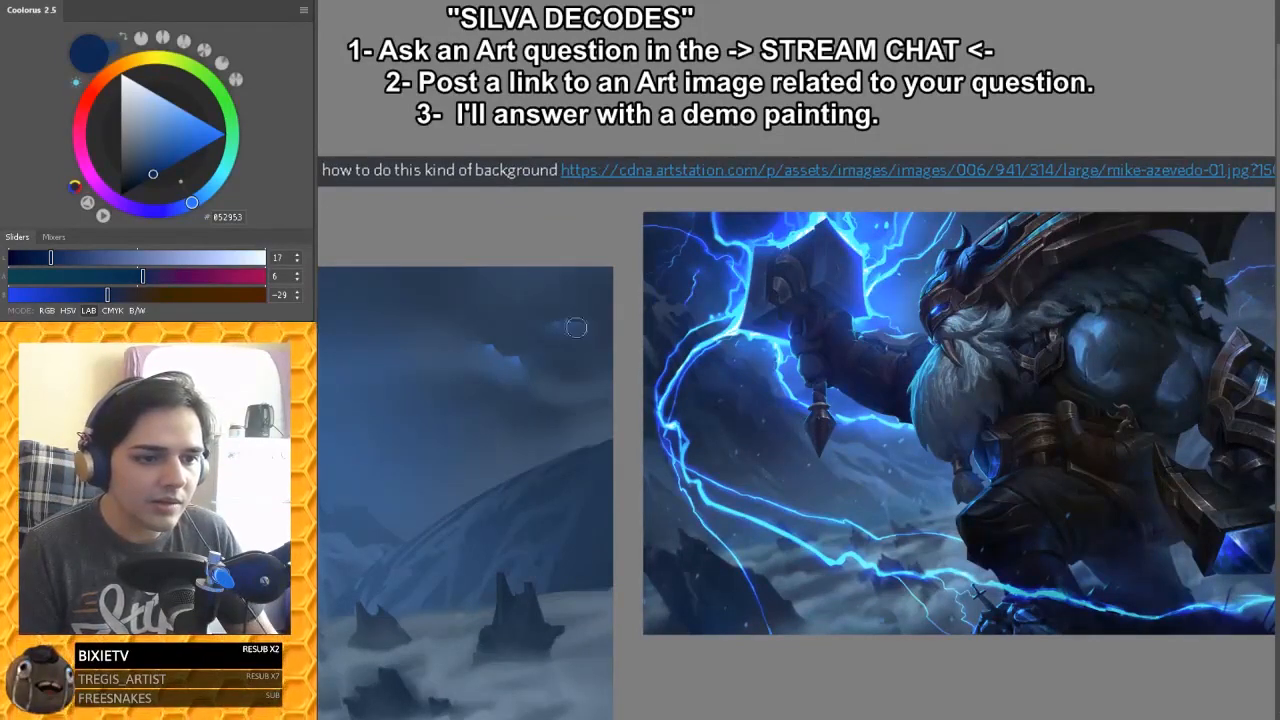
pyautogui.moveTo(781, 352); pyautogui.dragTo(665, 354)
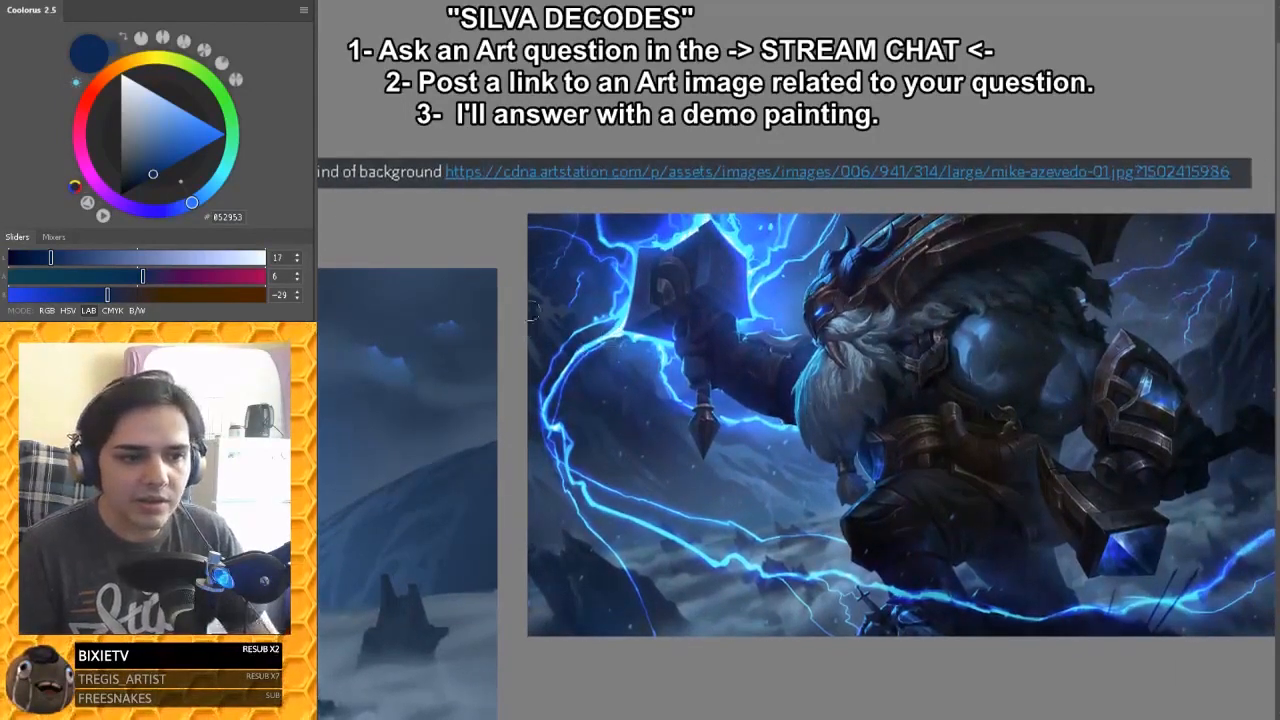
# Step: Shift the colour to deep blue 041A58 and strengthen the glow around both cloud patches, comparing with the reference
pyautogui.moveTo(184, 206); pyautogui.dragTo(177, 209)
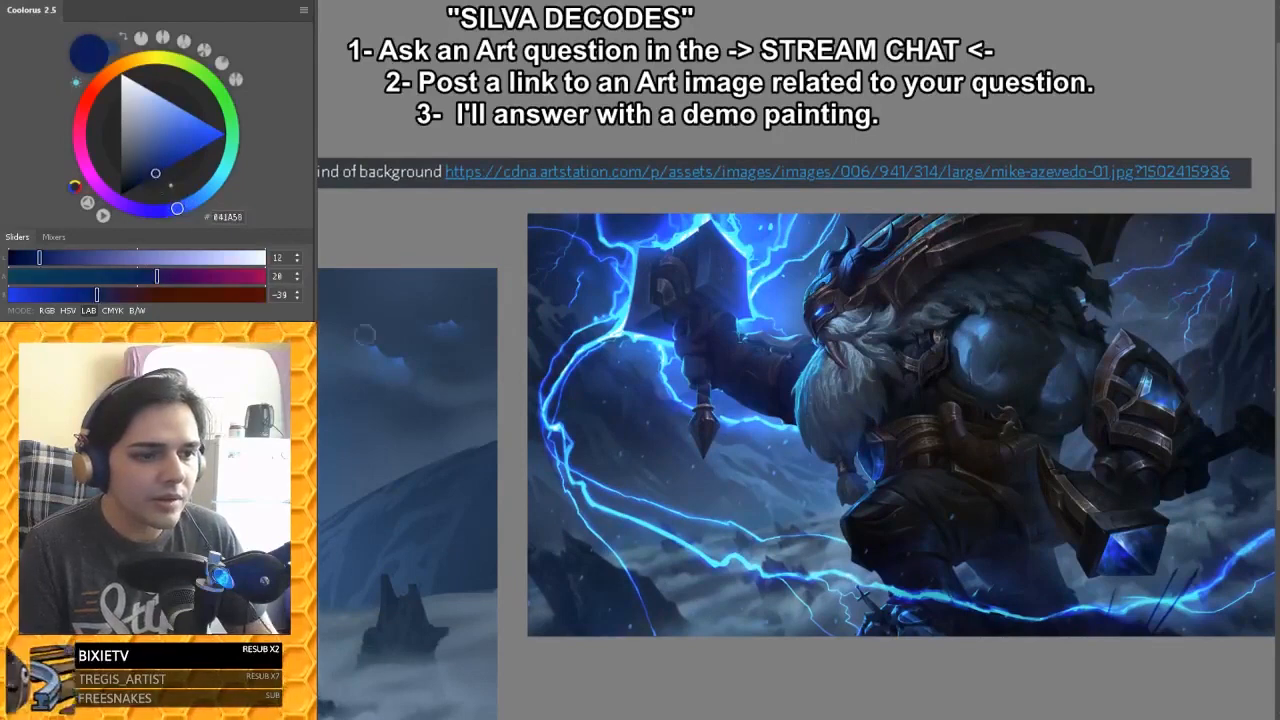
pyautogui.moveTo(455, 335); pyautogui.dragTo(390, 361)
pyautogui.press('[')
pyautogui.moveTo(413, 361)
pyautogui.mouseDown()
pyautogui.moveTo(469, 380)
pyautogui.moveTo(382, 362)
pyautogui.moveTo(571, 384)
pyautogui.moveTo(754, 378)
pyautogui.moveTo(818, 359)
pyautogui.moveTo(749, 322)
pyautogui.moveTo(593, 505)
pyautogui.moveTo(788, 388)
pyautogui.moveTo(741, 270)
pyautogui.moveTo(785, 302)
pyautogui.mouseUp()
pyautogui.hotkey('ctrl', 'z')
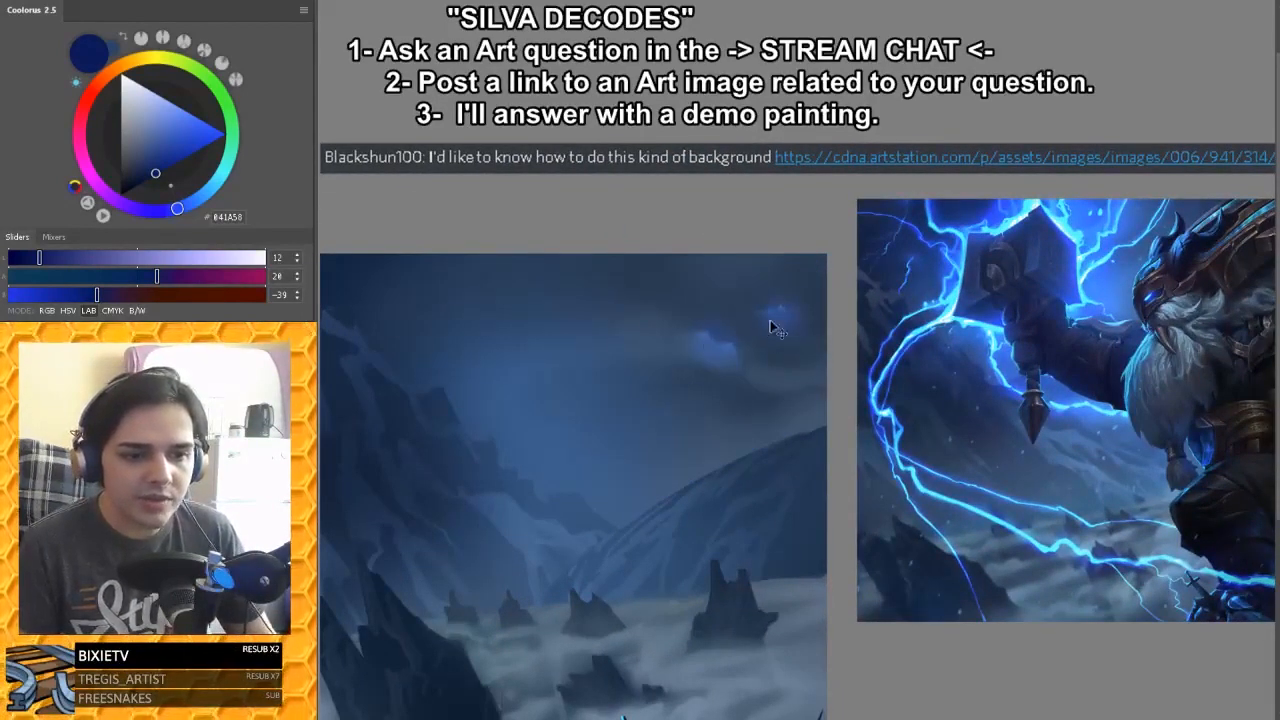
pyautogui.moveTo(803, 348)
pyautogui.mouseDown()
pyautogui.moveTo(556, 375)
pyautogui.moveTo(541, 390)
pyautogui.mouseUp()
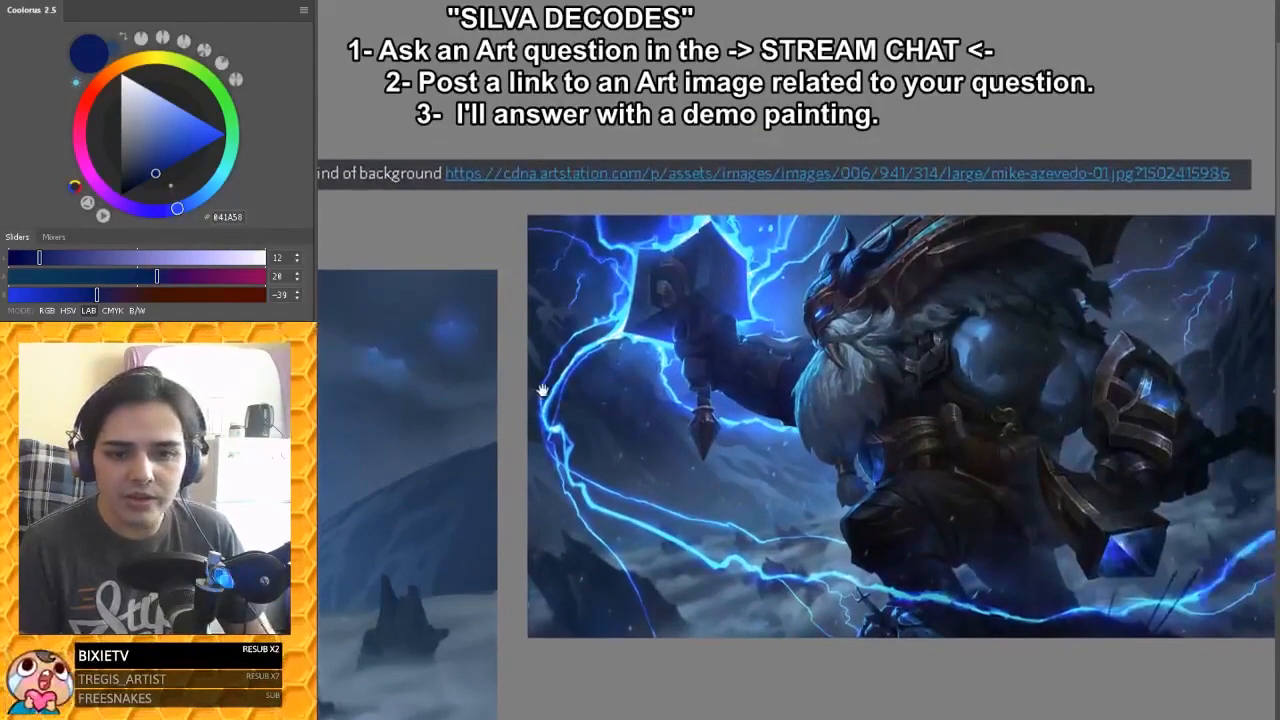
pyautogui.moveTo(596, 387); pyautogui.dragTo(906, 371)
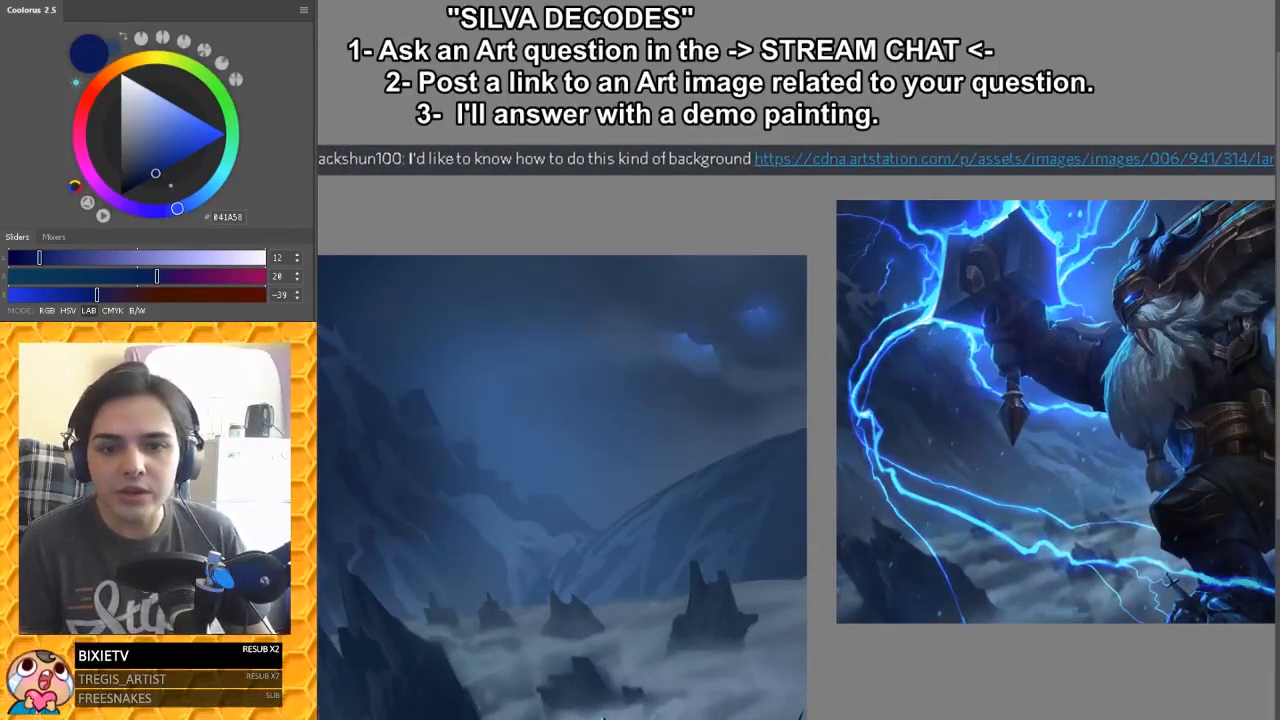
# Step: Change the blending mode and sketch a faint forked lightning bolt descending from the glowing clouds, comparing it with the reference
pyautogui.click(184, 2)
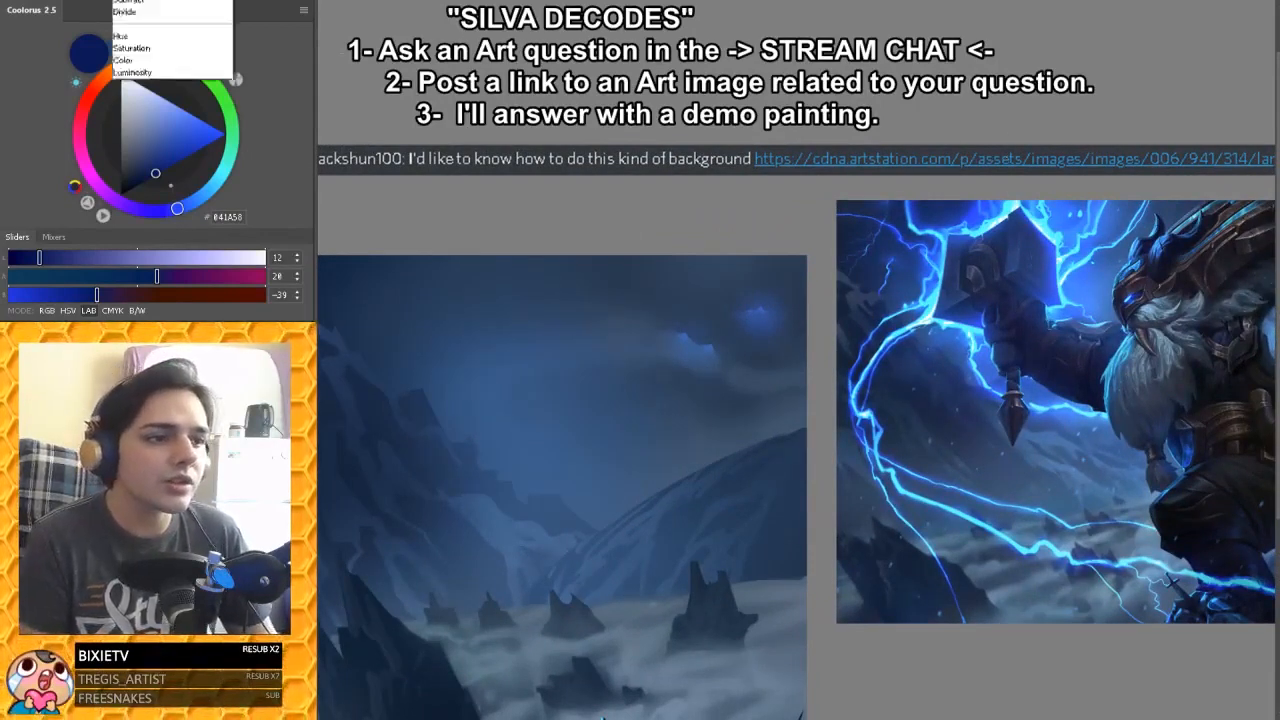
pyautogui.click(172, 5)
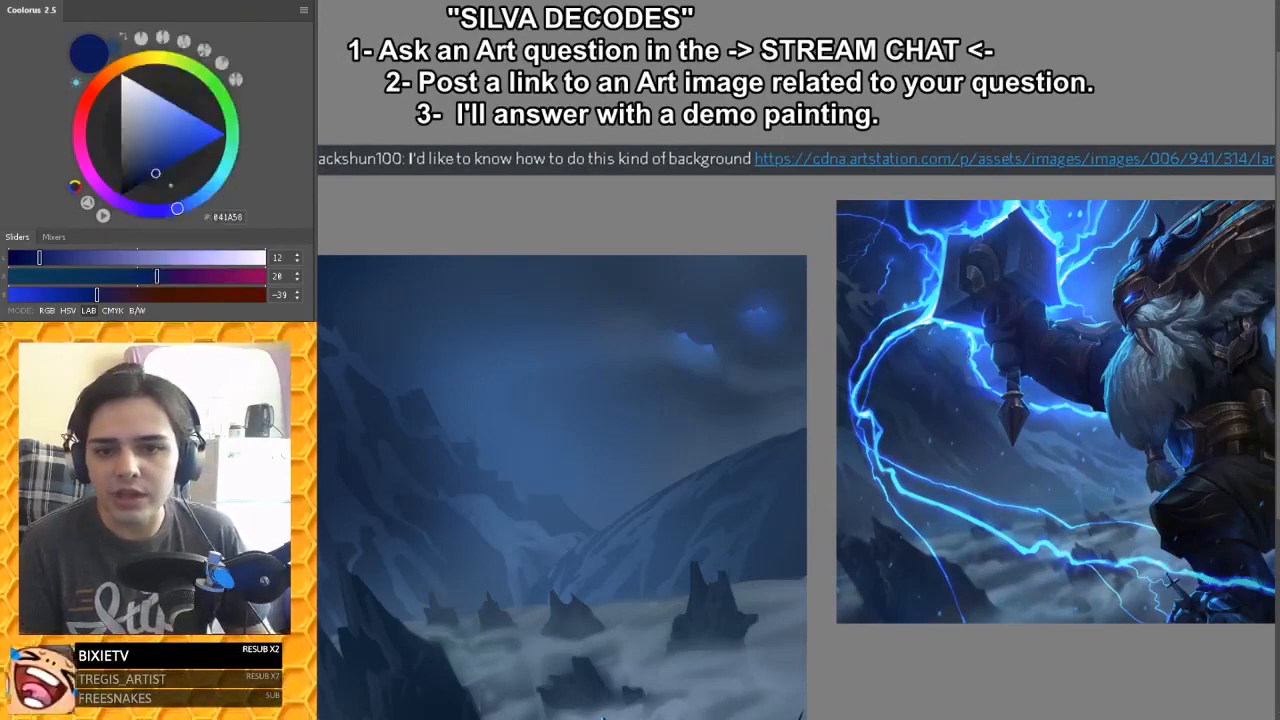
pyautogui.click(178, 3)
pyautogui.click(171, 126)
pyautogui.moveTo(903, 397)
pyautogui.mouseDown()
pyautogui.moveTo(594, 347)
pyautogui.moveTo(633, 341)
pyautogui.mouseUp()
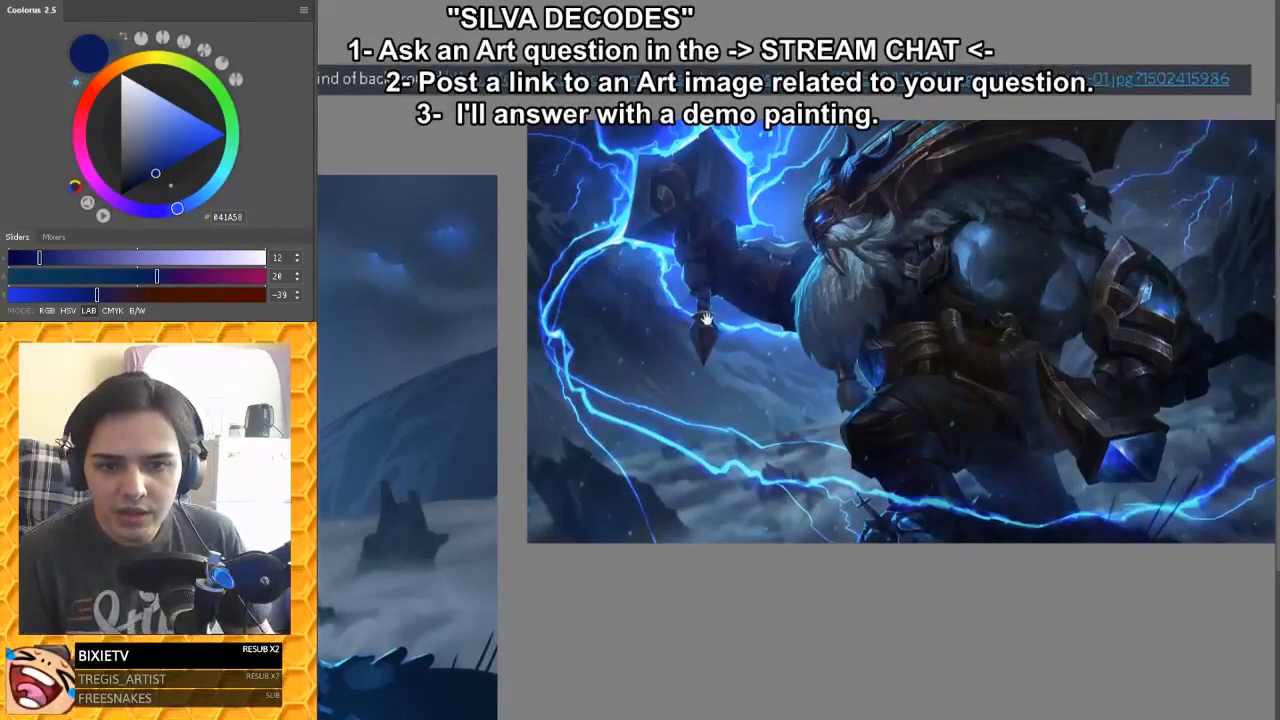
pyautogui.moveTo(621, 335); pyautogui.dragTo(684, 335)
pyautogui.hotkey('ctrl', '-')
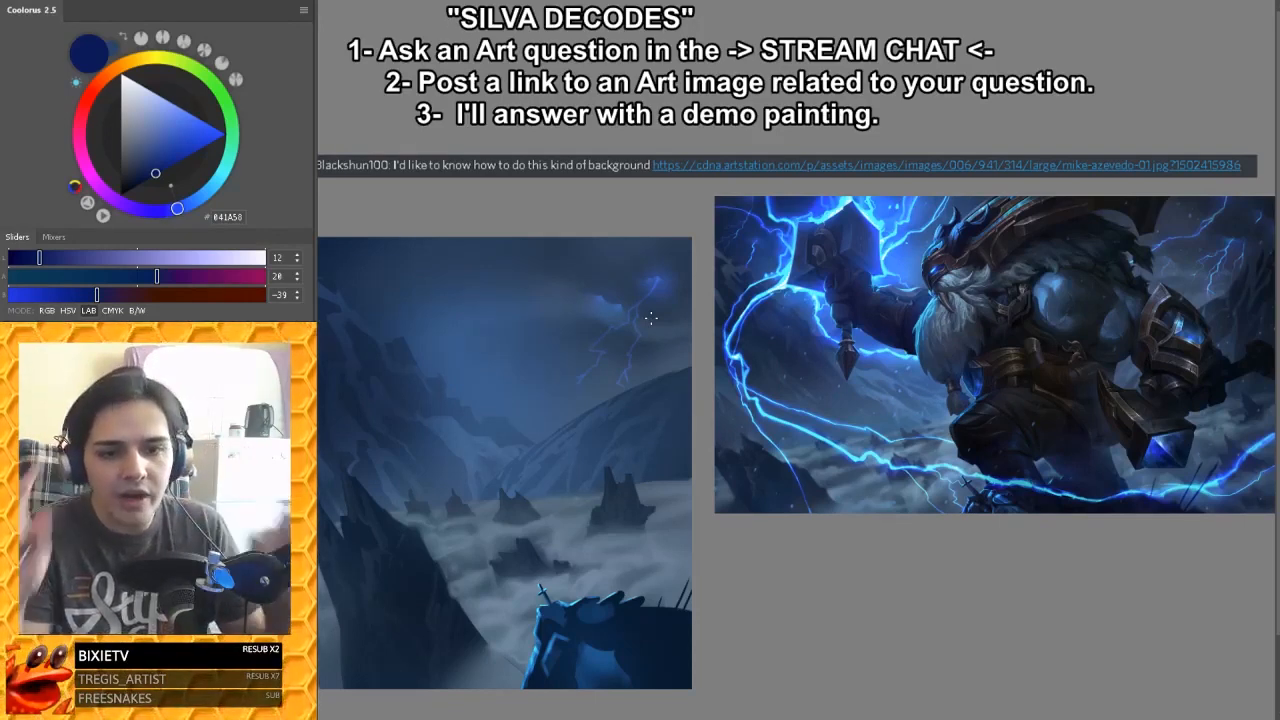
# Step: Brighten the upper bolt and its forks with the lighter blue 4B71D3, following the lightning in the reference
pyautogui.hotkey('ctrl', '+')
pyautogui.moveTo(906, 385); pyautogui.dragTo(748, 407)
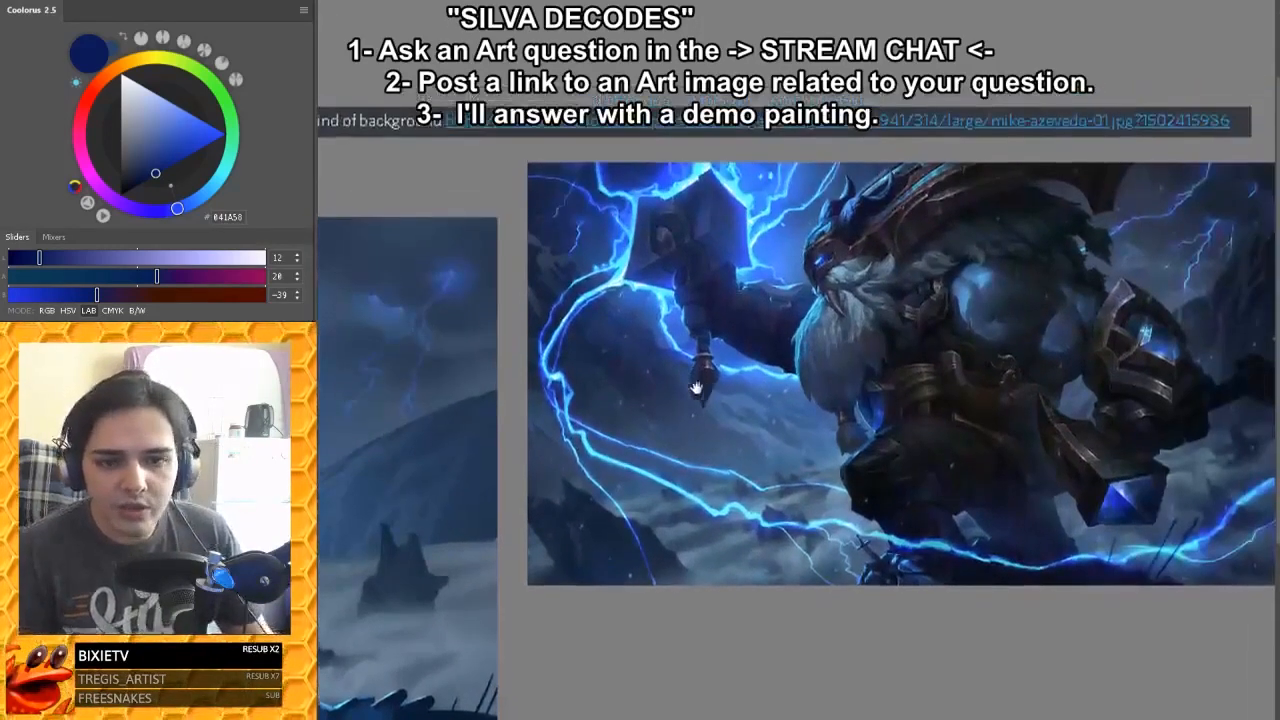
pyautogui.moveTo(522, 356); pyautogui.dragTo(726, 367)
pyautogui.moveTo(181, 146); pyautogui.dragTo(176, 126)
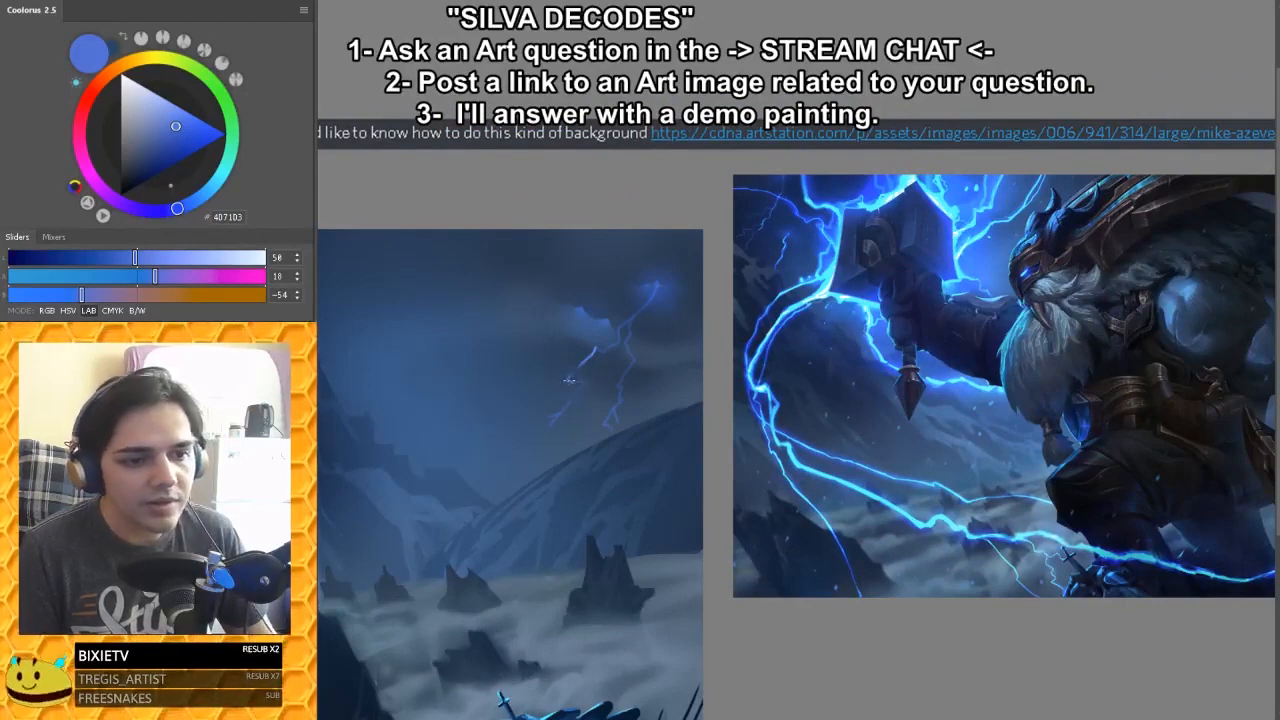
pyautogui.moveTo(806, 365)
pyautogui.mouseDown()
pyautogui.moveTo(723, 388)
pyautogui.moveTo(603, 377)
pyautogui.moveTo(648, 377)
pyautogui.mouseUp()
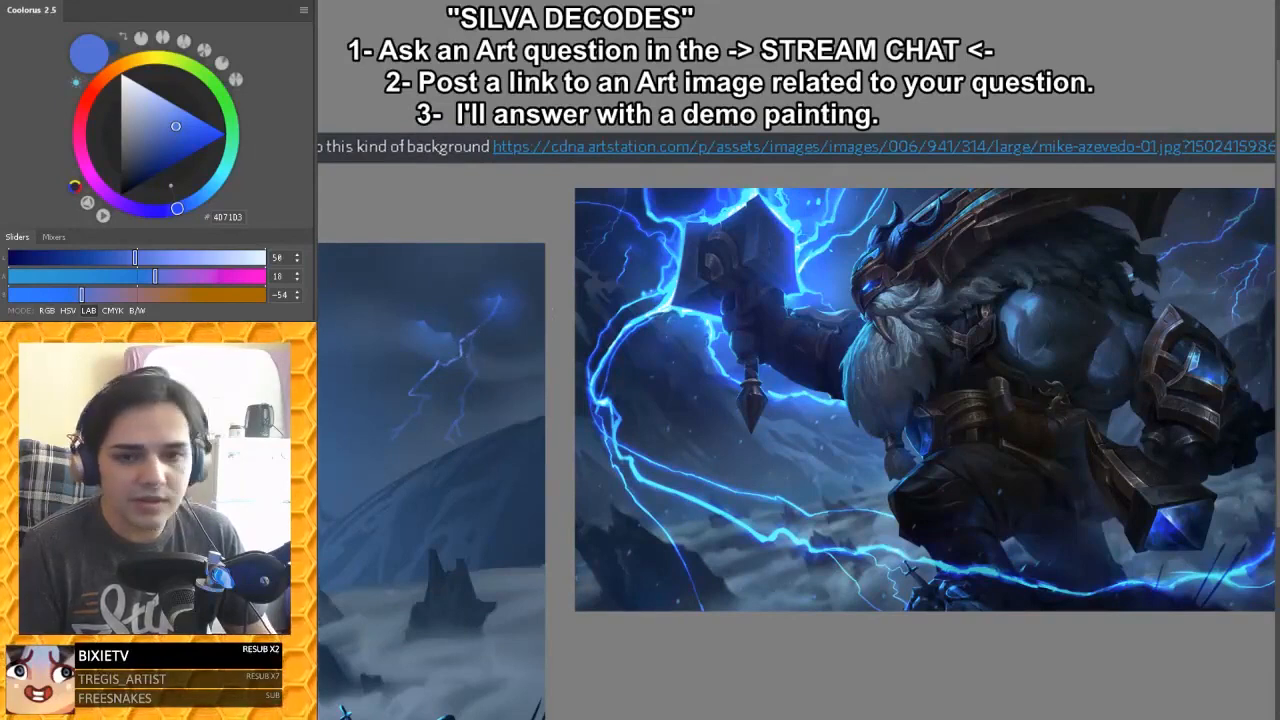
# Step: Try to brighten the lightning glow with an enlarged Dodge Tool brush, undo it and return to the Brush
pyautogui.moveTo(545, 312); pyautogui.dragTo(478, 326)
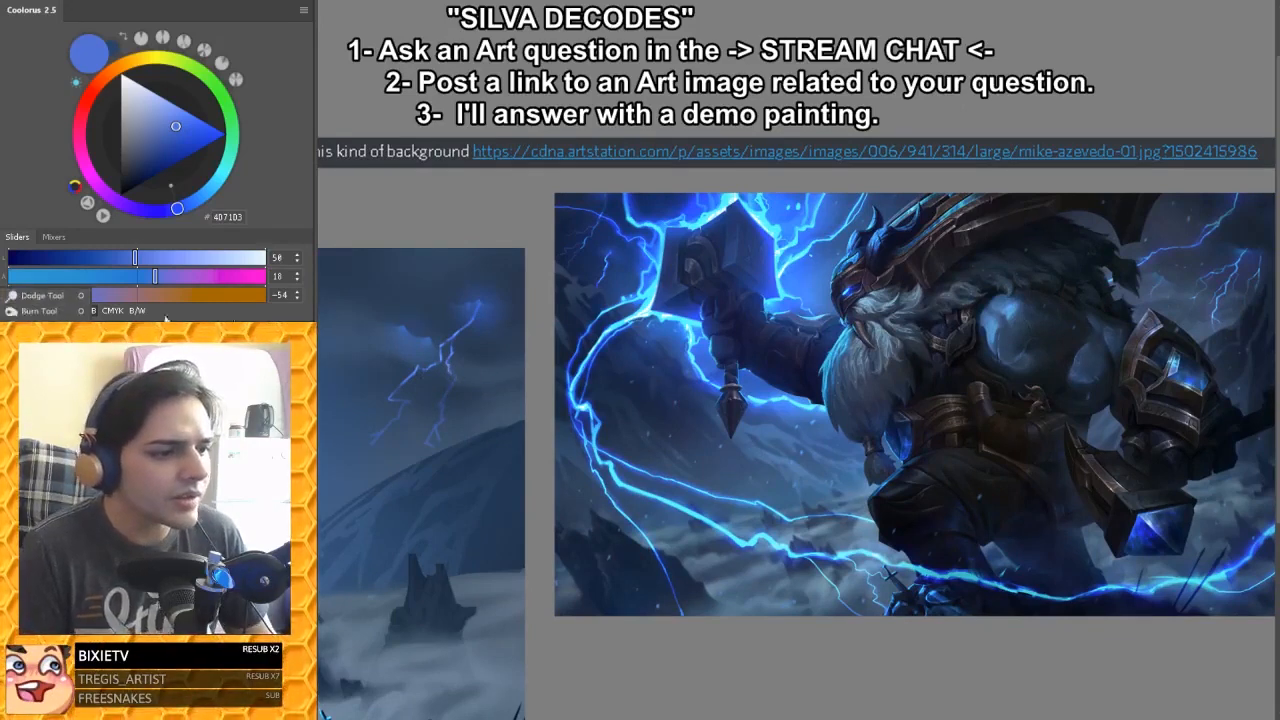
pyautogui.moveTo(378, 300); pyautogui.dragTo(381, 349)
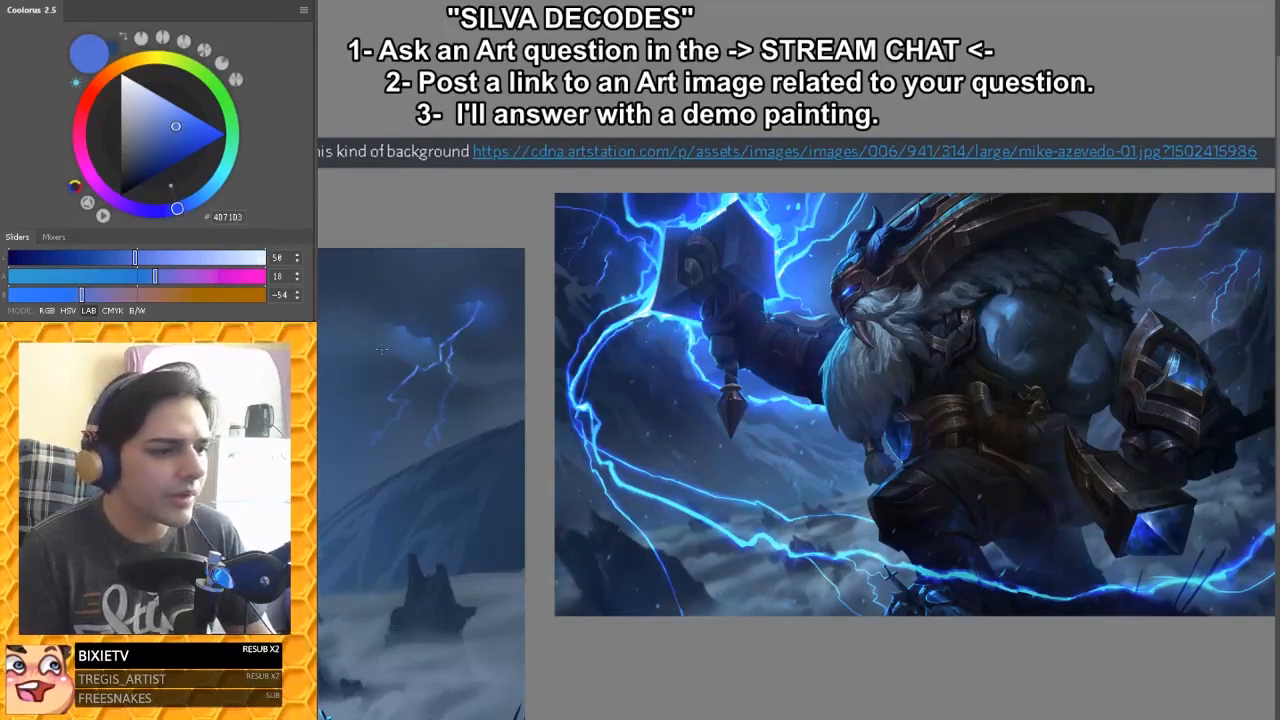
pyautogui.press(']')
pyautogui.press(']')
pyautogui.press(']')
pyautogui.press(']')
pyautogui.press(']')
pyautogui.press(']')
pyautogui.press(']')
pyautogui.press(']')
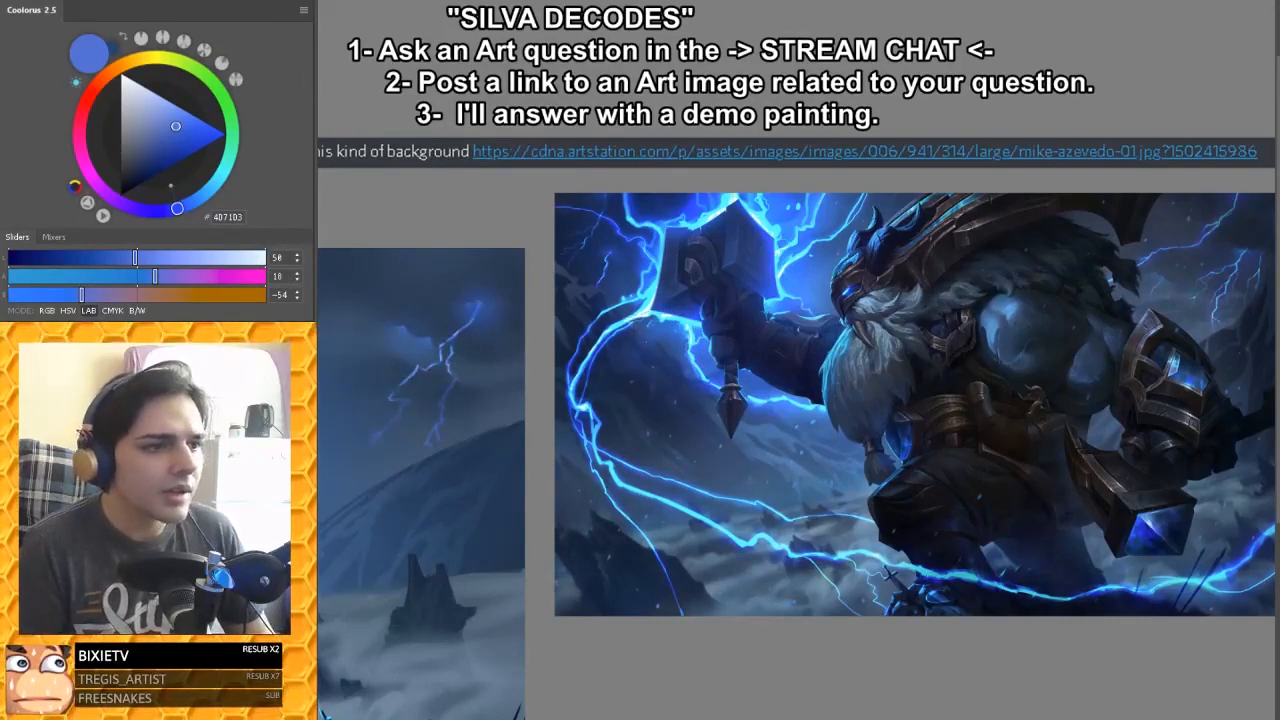
pyautogui.hotkey('ctrl', 'z')
pyautogui.press('b')
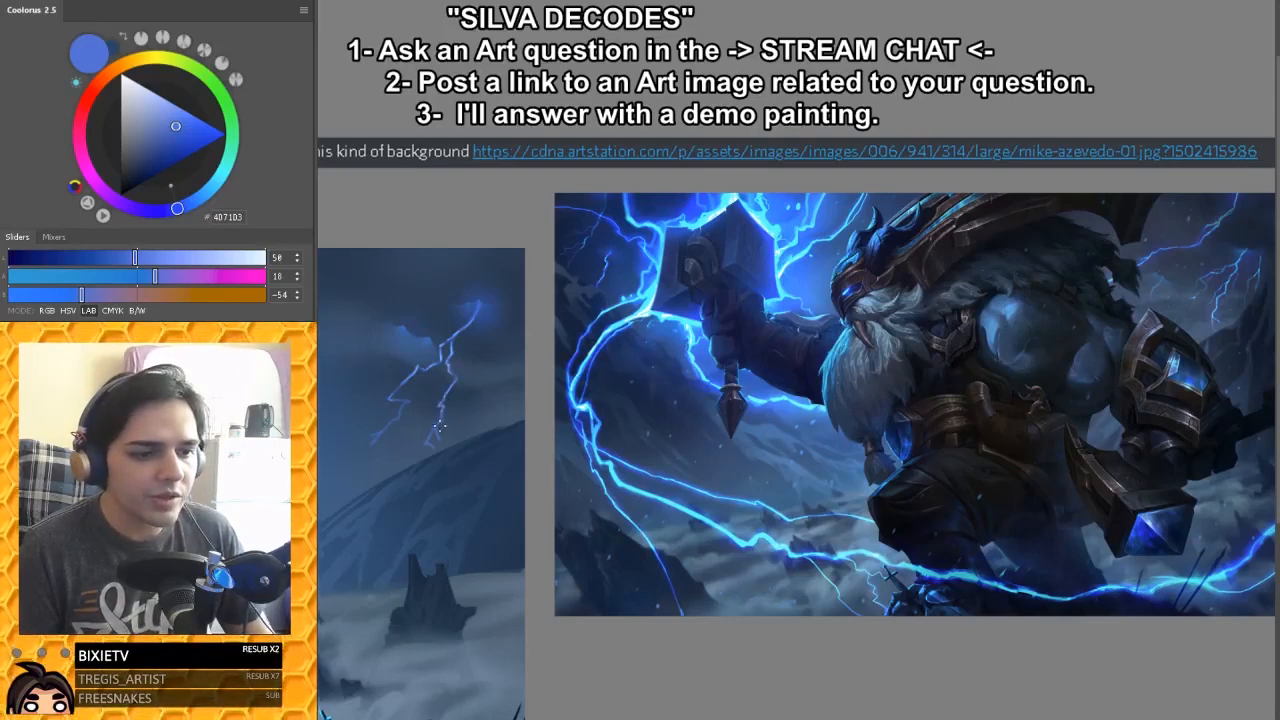
# Step: Strengthen the lower branches of the forked bolt with sharper strokes in 4B71D3, comparing with the reference
pyautogui.moveTo(437, 425); pyautogui.dragTo(720, 406)
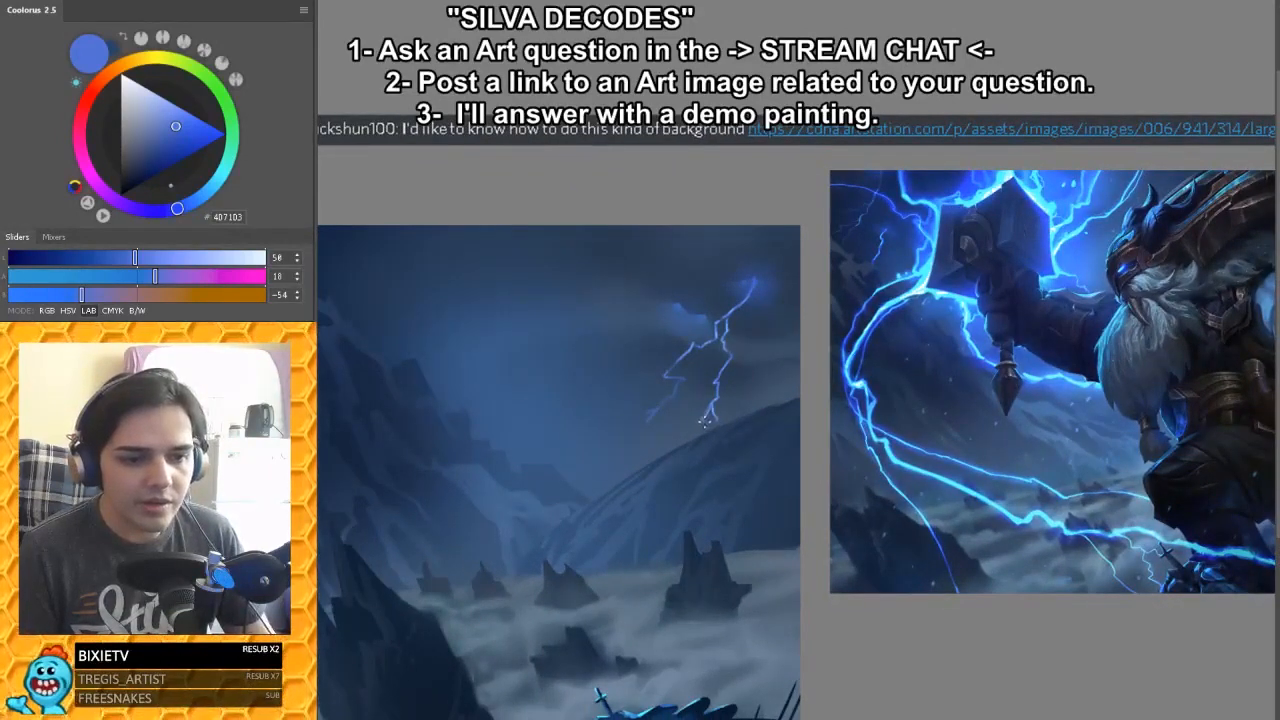
pyautogui.moveTo(653, 410); pyautogui.dragTo(675, 396)
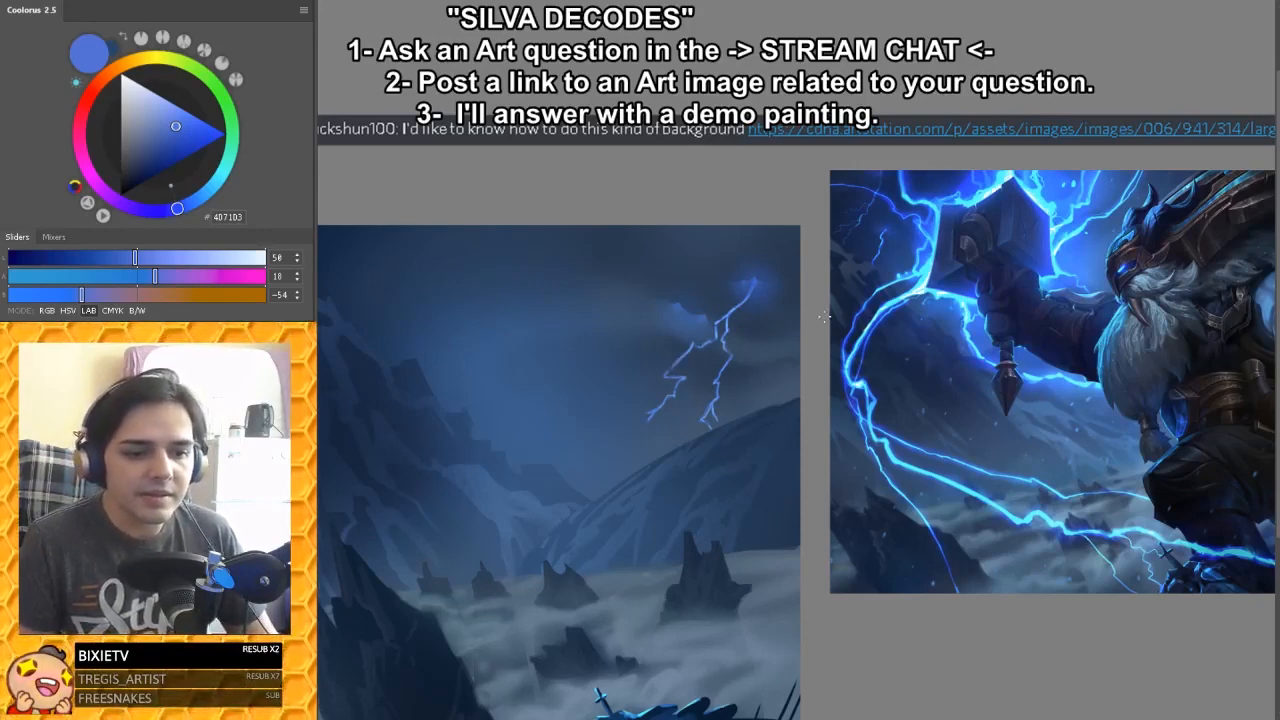
pyautogui.moveTo(769, 365)
pyautogui.mouseDown()
pyautogui.moveTo(617, 374)
pyautogui.moveTo(646, 374)
pyautogui.mouseUp()
pyautogui.moveTo(566, 360)
pyautogui.mouseDown()
pyautogui.moveTo(580, 366)
pyautogui.moveTo(546, 364)
pyautogui.mouseUp()
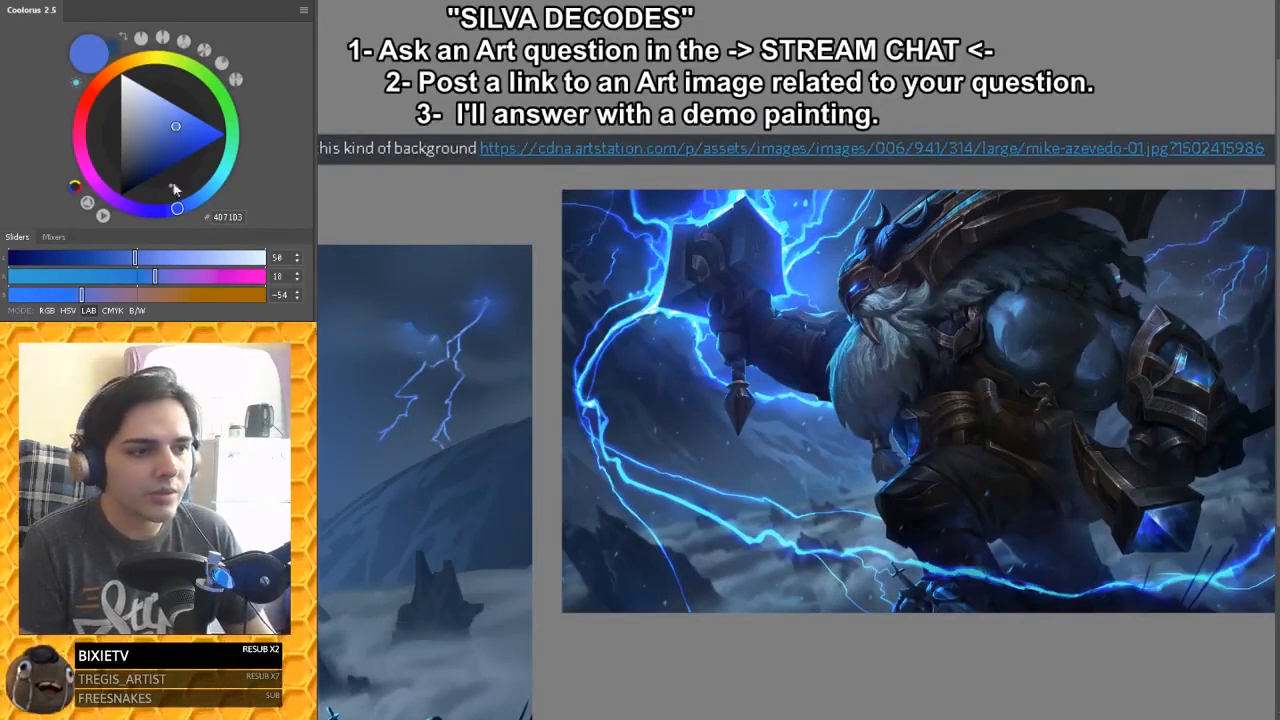
# Step: Sample blue 1A3090 from the cloud glow and paint a second long bolt slanting down-left from the canvas's top edge
pyautogui.keyDown('alt'); pyautogui.click(426, 350); pyautogui.keyUp('alt')
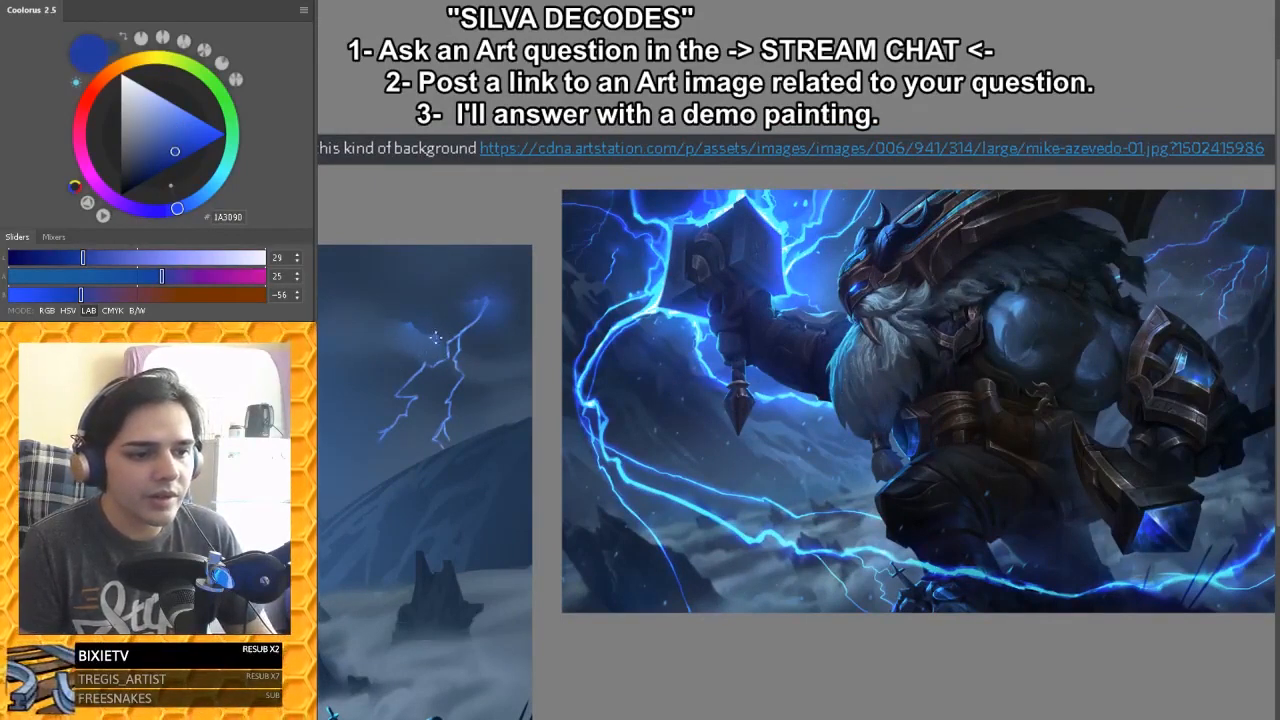
pyautogui.moveTo(418, 268)
pyautogui.mouseDown()
pyautogui.moveTo(506, 278)
pyautogui.moveTo(387, 292)
pyautogui.mouseUp()
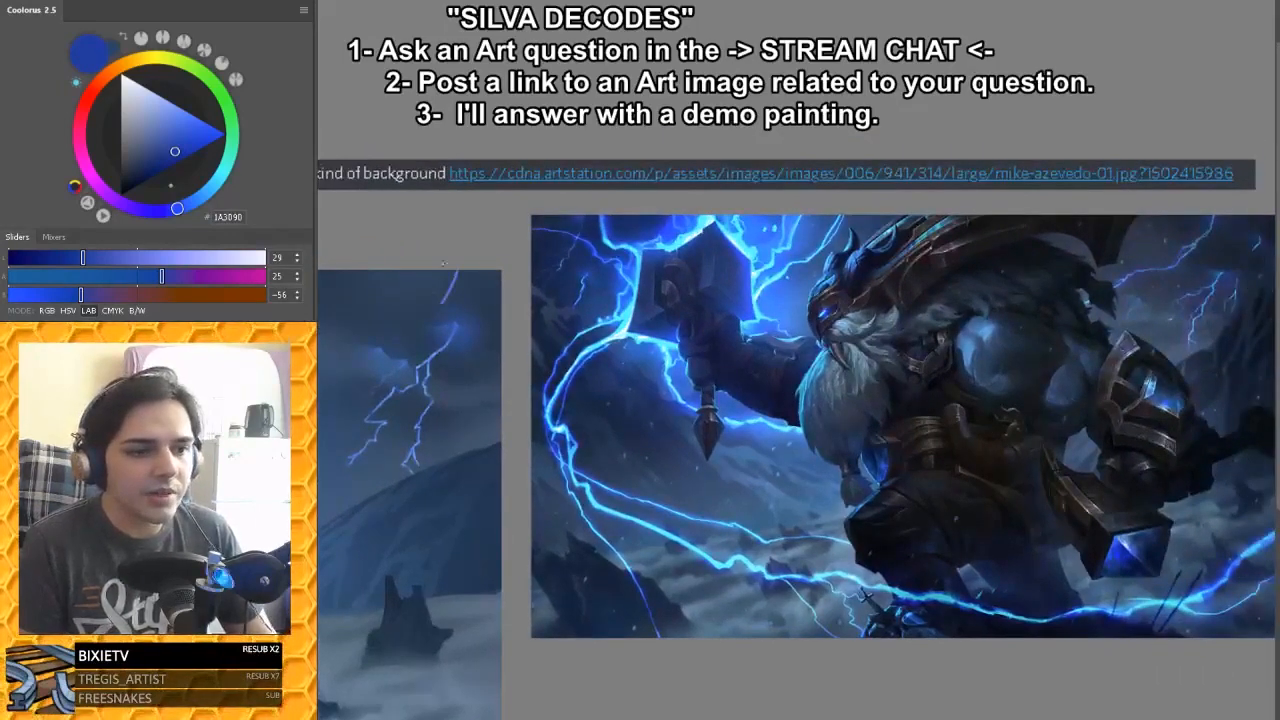
pyautogui.moveTo(437, 283)
pyautogui.mouseDown()
pyautogui.moveTo(352, 346)
pyautogui.moveTo(487, 332)
pyautogui.mouseUp()
pyautogui.moveTo(576, 332)
pyautogui.mouseDown()
pyautogui.moveTo(520, 354)
pyautogui.moveTo(605, 331)
pyautogui.mouseUp()
pyautogui.moveTo(468, 345); pyautogui.dragTo(417, 369)
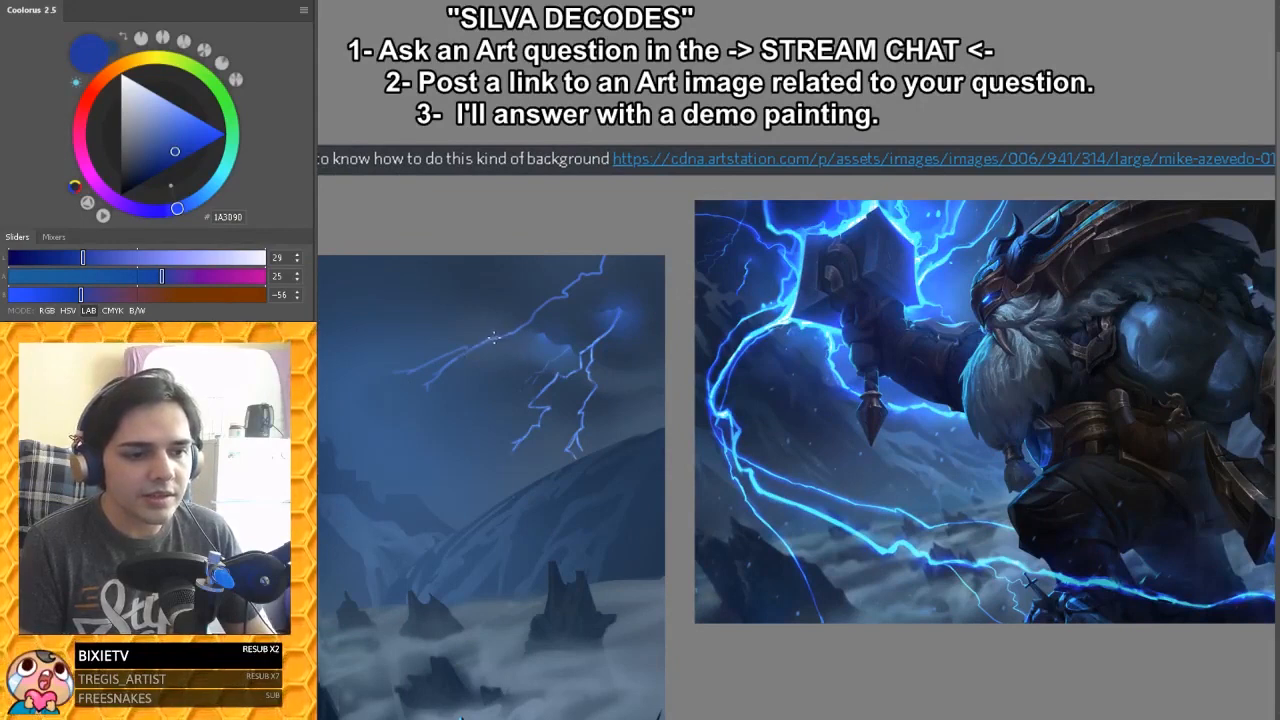
# Step: Shift the colour to bright blue 1F9AED and sharpen the second bolt's core and its forked left end
pyautogui.click(203, 197)
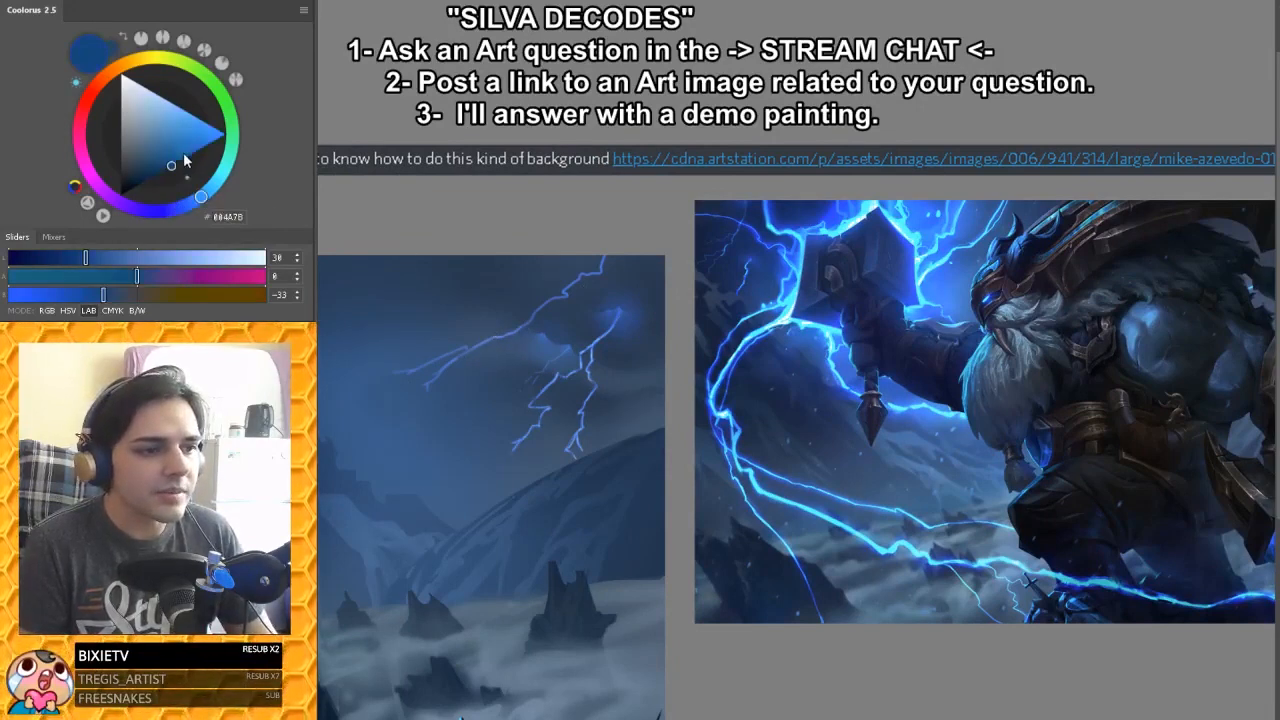
pyautogui.click(184, 148)
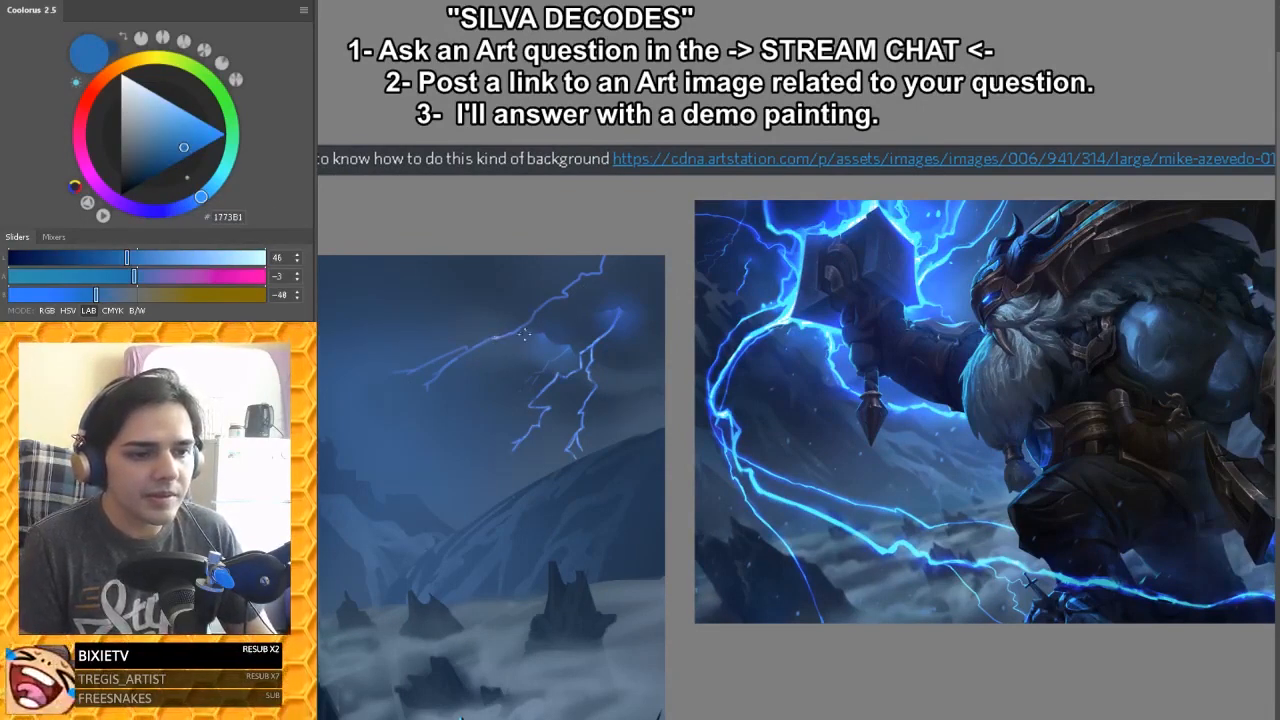
pyautogui.click(206, 132)
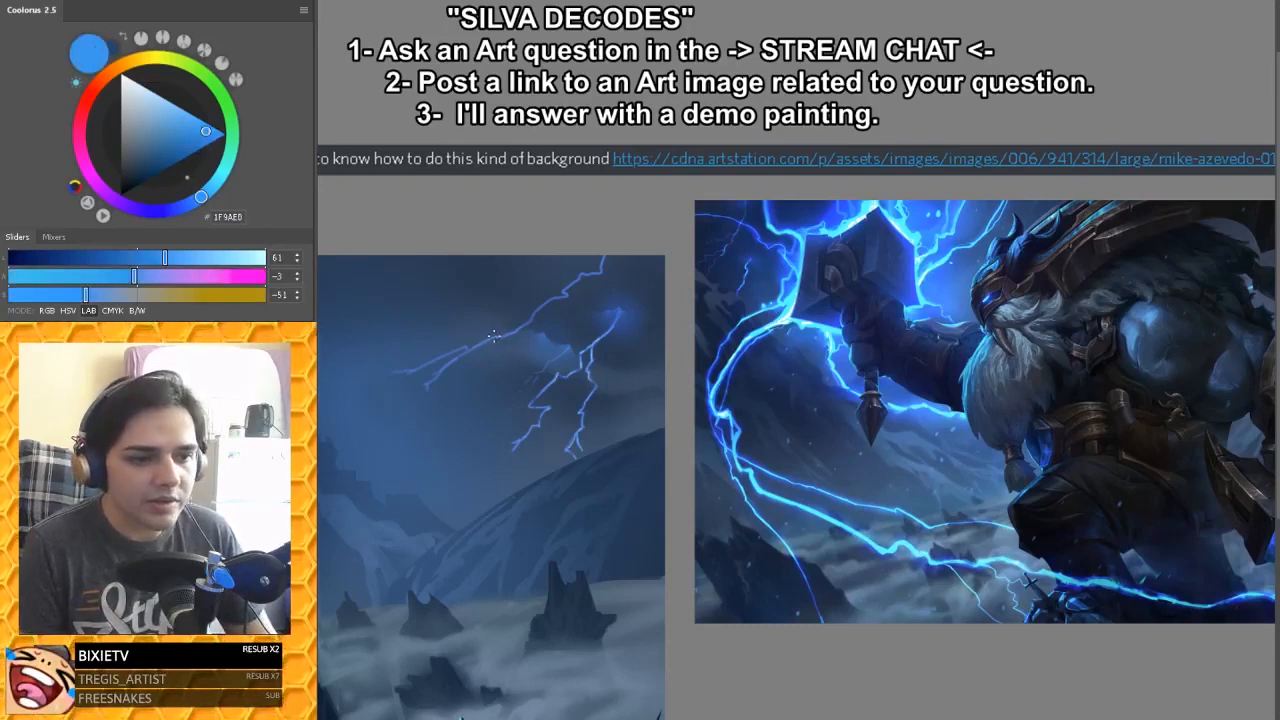
pyautogui.moveTo(504, 336); pyautogui.dragTo(596, 273)
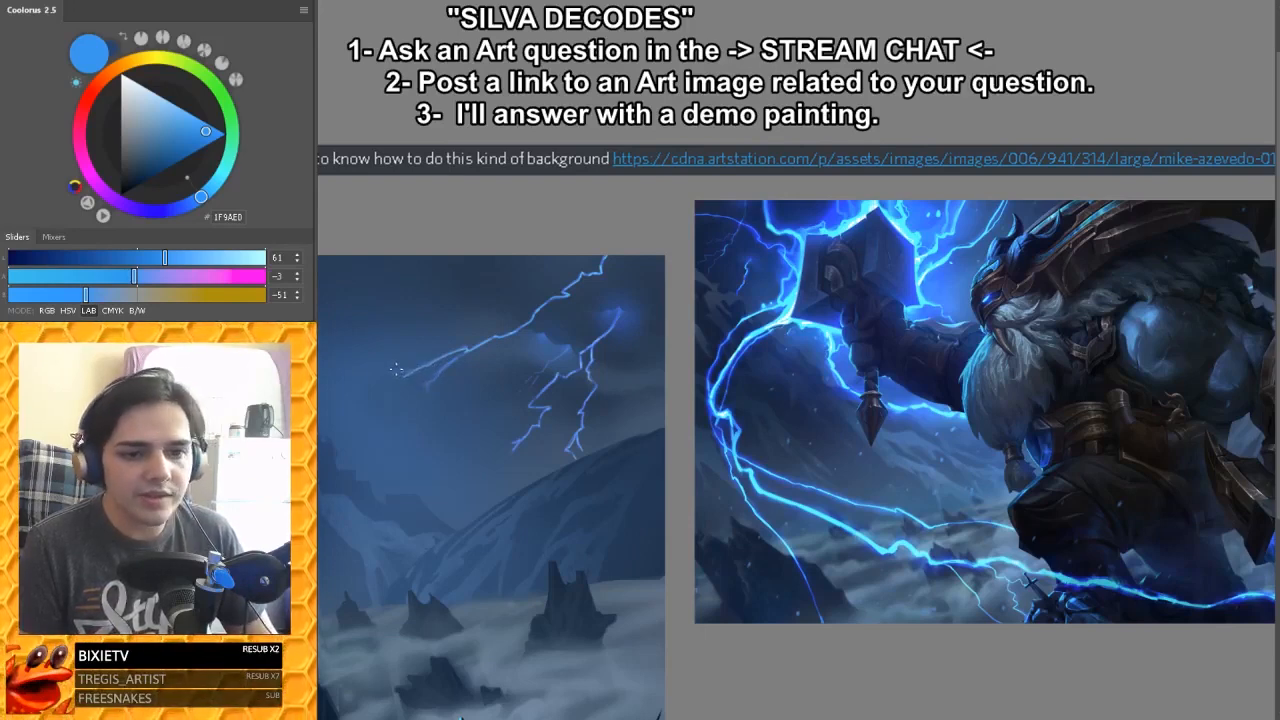
pyautogui.moveTo(414, 370); pyautogui.dragTo(398, 372)
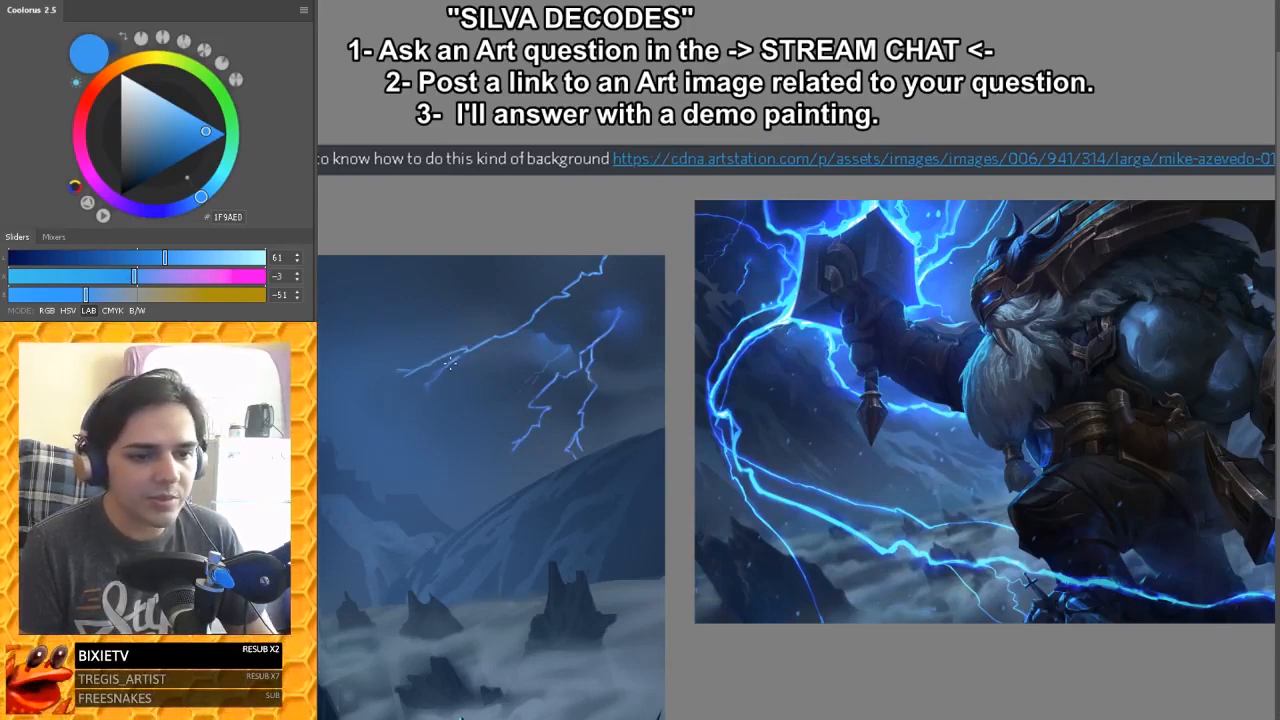
pyautogui.moveTo(674, 465); pyautogui.dragTo(732, 409)
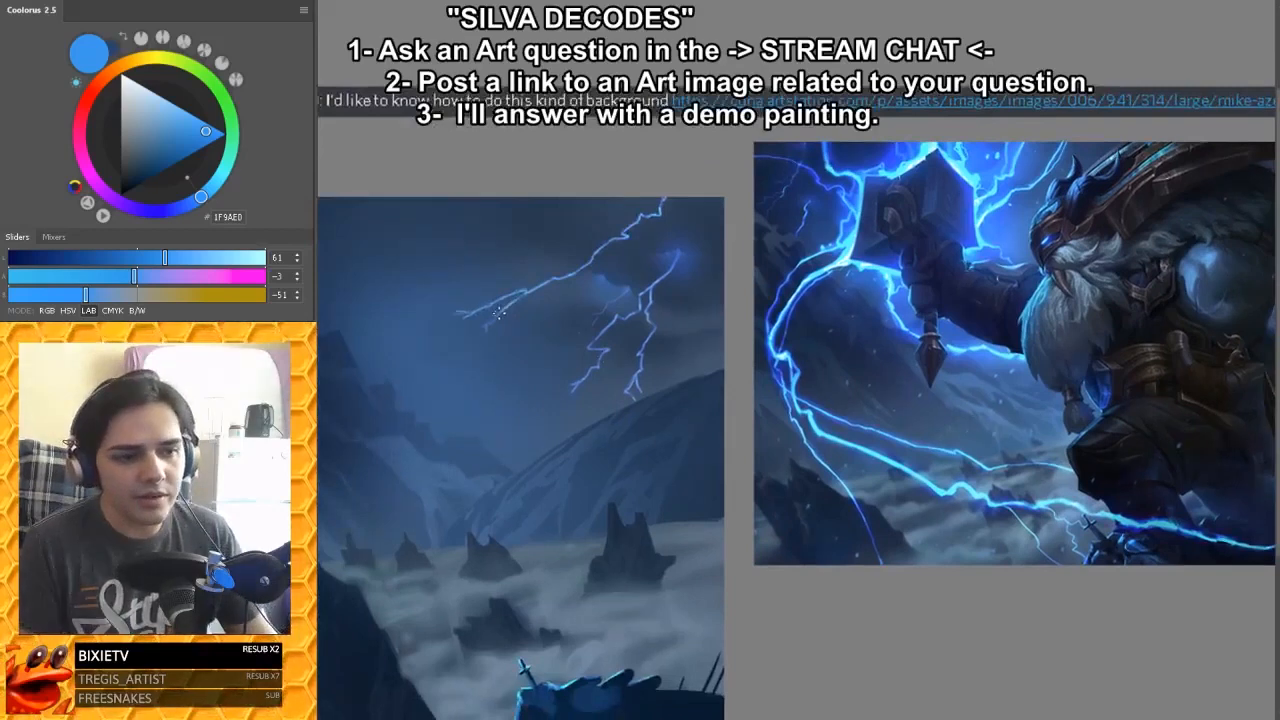
pyautogui.moveTo(498, 316); pyautogui.dragTo(483, 329)
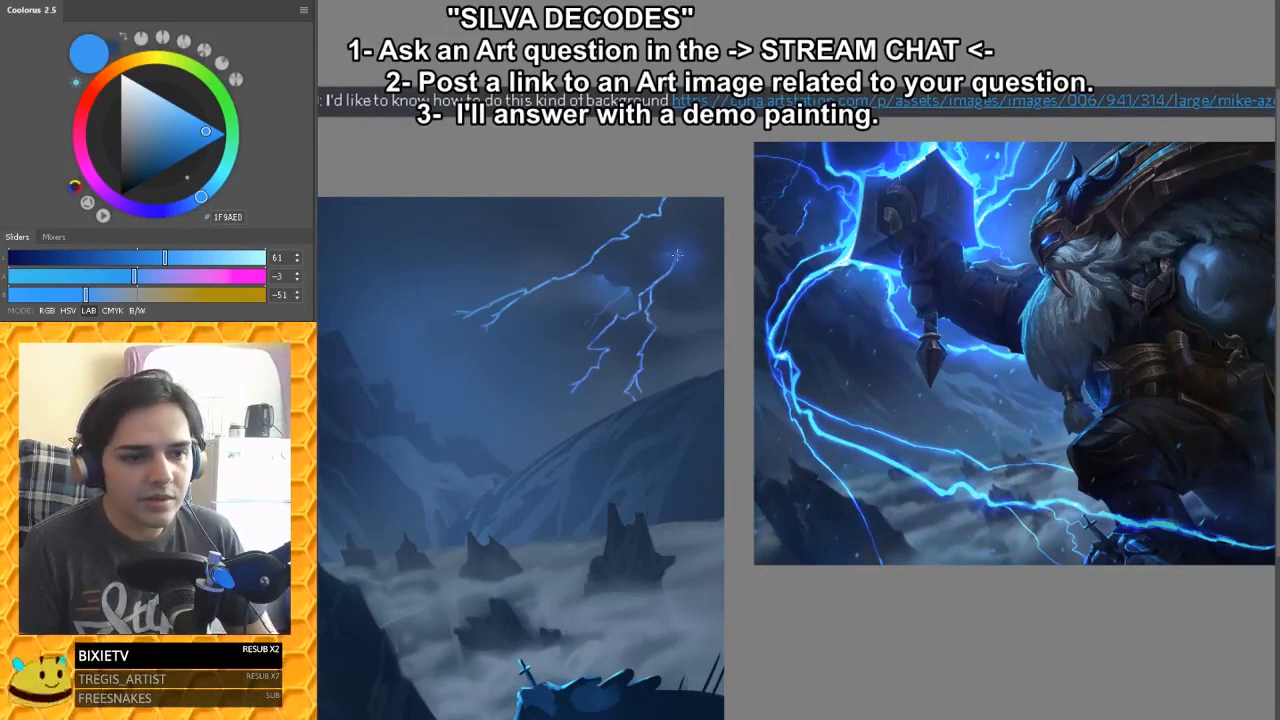
# Step: Paint a few small light flecks in the sky to the right of the lightning bolts
pyautogui.moveTo(680, 255); pyautogui.dragTo(450, 318)
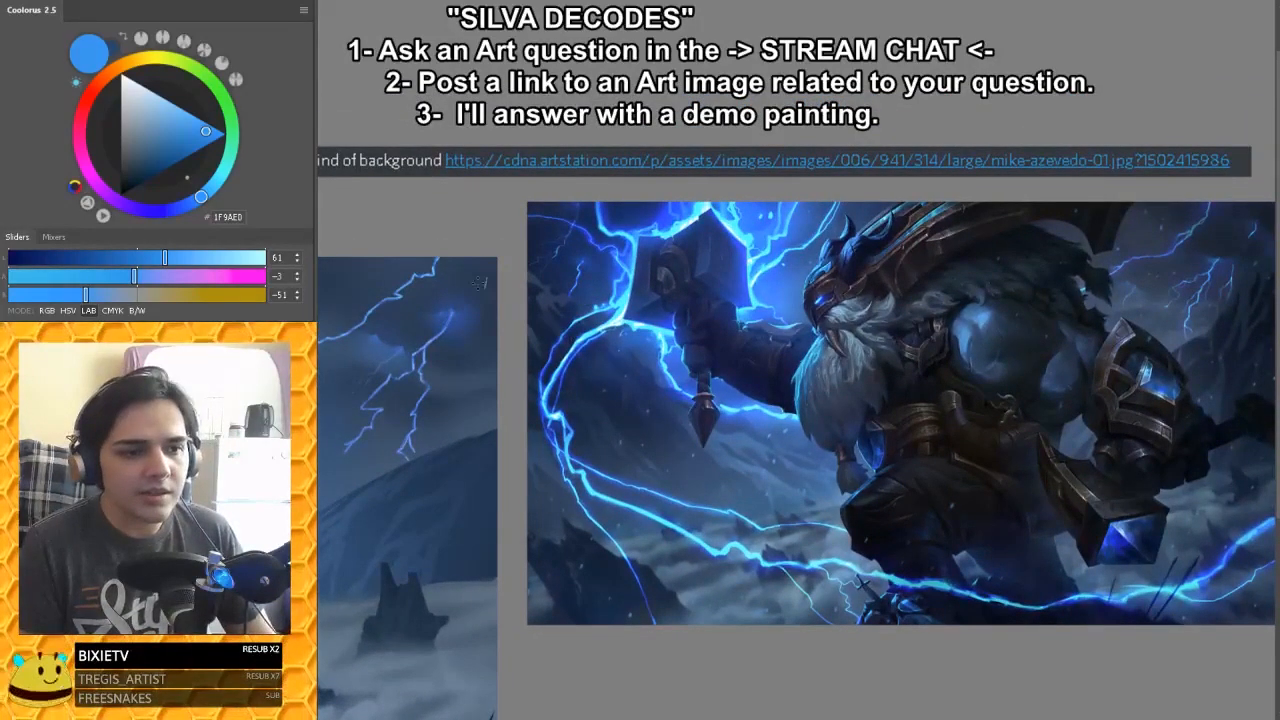
pyautogui.moveTo(478, 275); pyautogui.dragTo(477, 288)
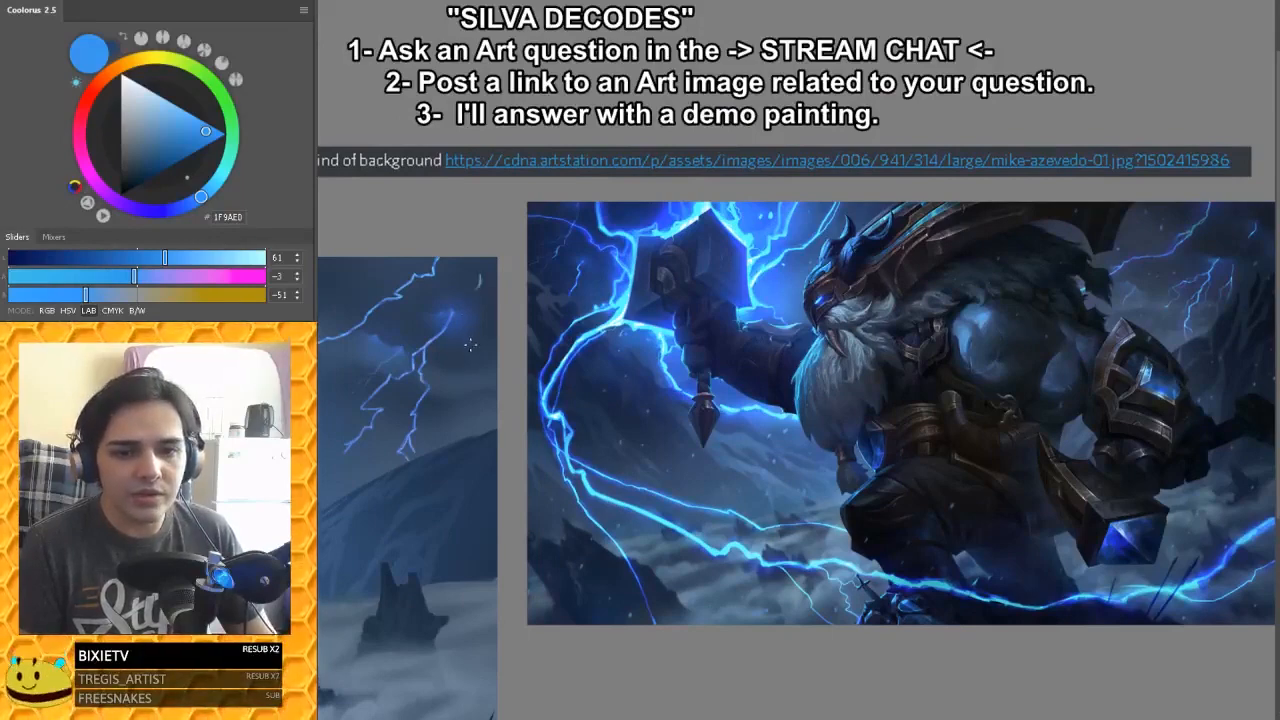
pyautogui.moveTo(404, 433)
pyautogui.mouseDown()
pyautogui.moveTo(608, 366)
pyautogui.moveTo(499, 372)
pyautogui.moveTo(600, 374)
pyautogui.mouseUp()
pyautogui.hotkey('ctrl', '-')
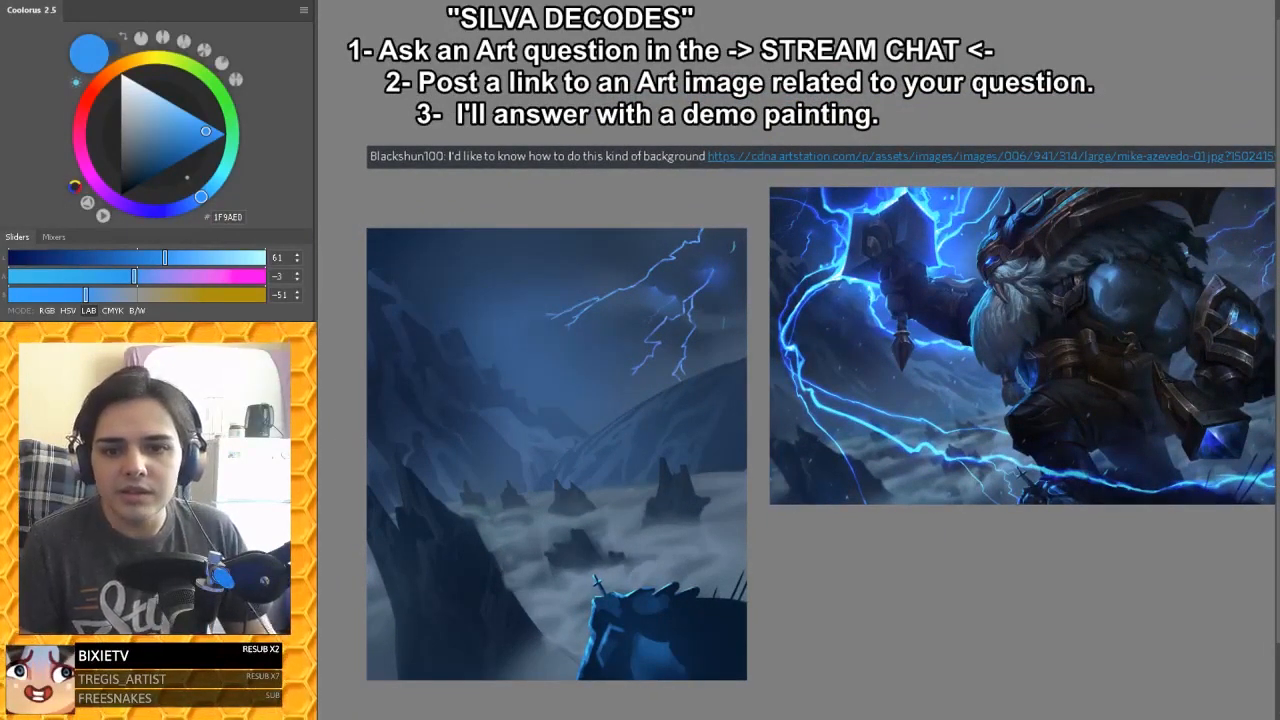
pyautogui.moveTo(528, 351); pyautogui.dragTo(492, 352)
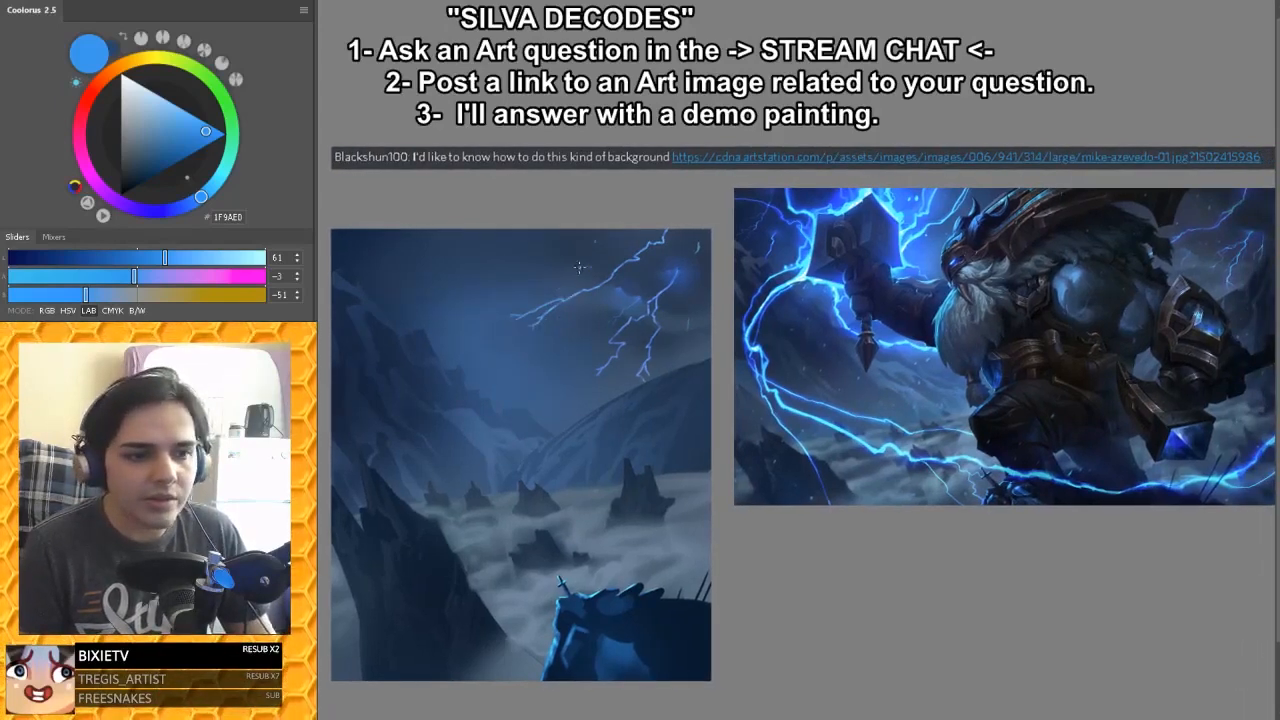
# Step: Scatter small snow flecks across the sky, mountains and foreground rock, undoing stray marks, and add faint lightning in the upper-left corner
pyautogui.moveTo(588, 335)
pyautogui.mouseDown()
pyautogui.moveTo(541, 403)
pyautogui.moveTo(553, 358)
pyautogui.moveTo(534, 384)
pyautogui.moveTo(551, 373)
pyautogui.mouseUp()
pyautogui.hotkey('ctrl', 'z')
pyautogui.hotkey('ctrl', 'z')
pyautogui.hotkey('ctrl', 'z')
pyautogui.hotkey('ctrl', 'z')
pyautogui.hotkey('ctrl', 'z')
pyautogui.hotkey('ctrl', 'z')
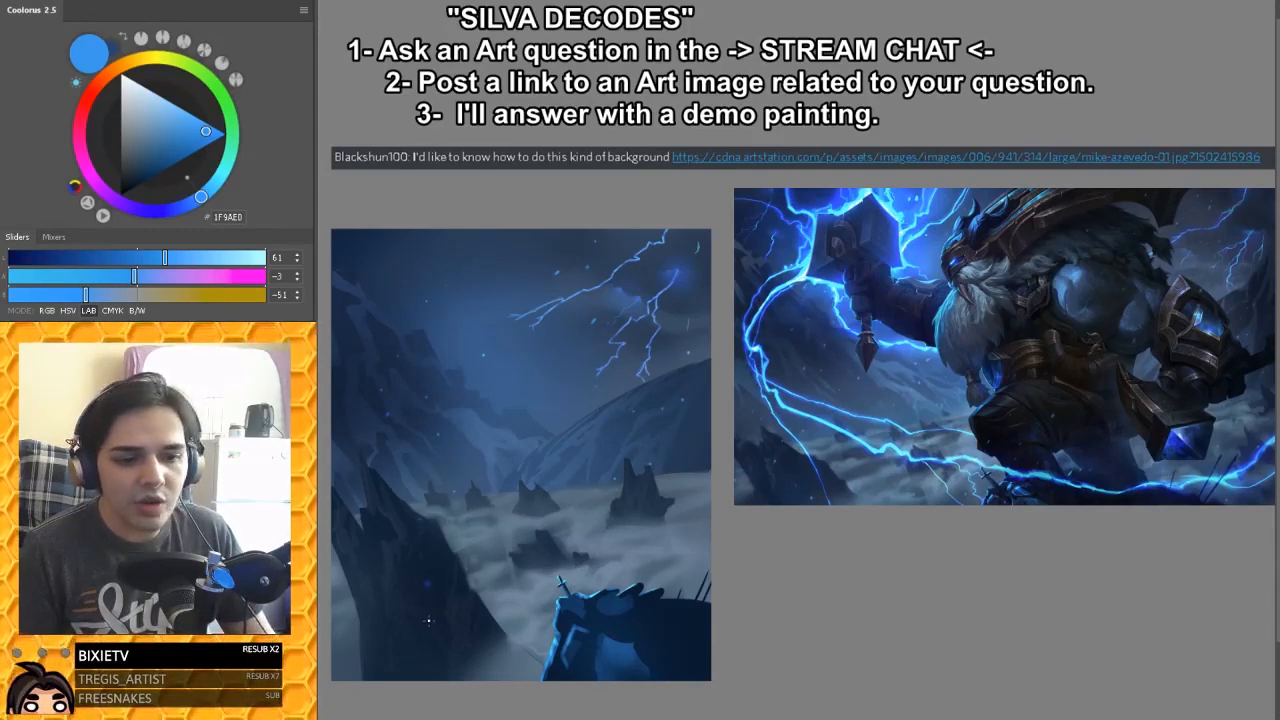
pyautogui.moveTo(460, 622); pyautogui.dragTo(495, 618)
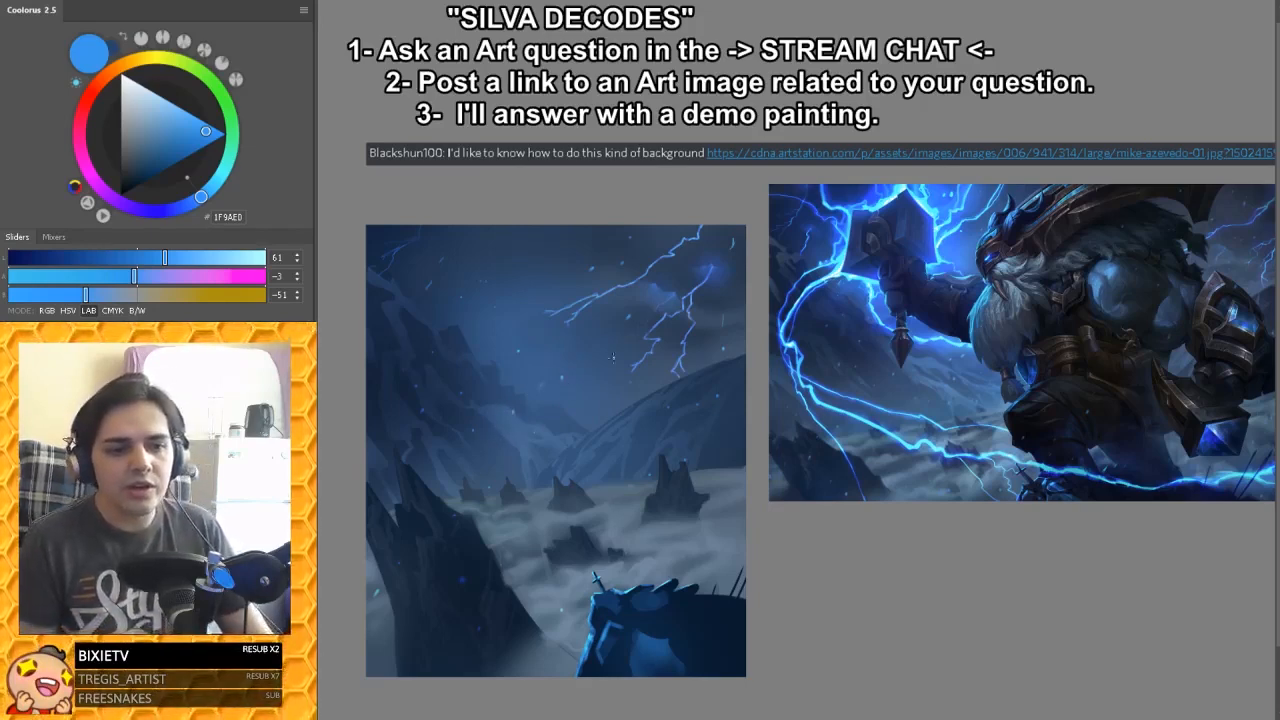
pyautogui.moveTo(716, 327); pyautogui.dragTo(662, 325)
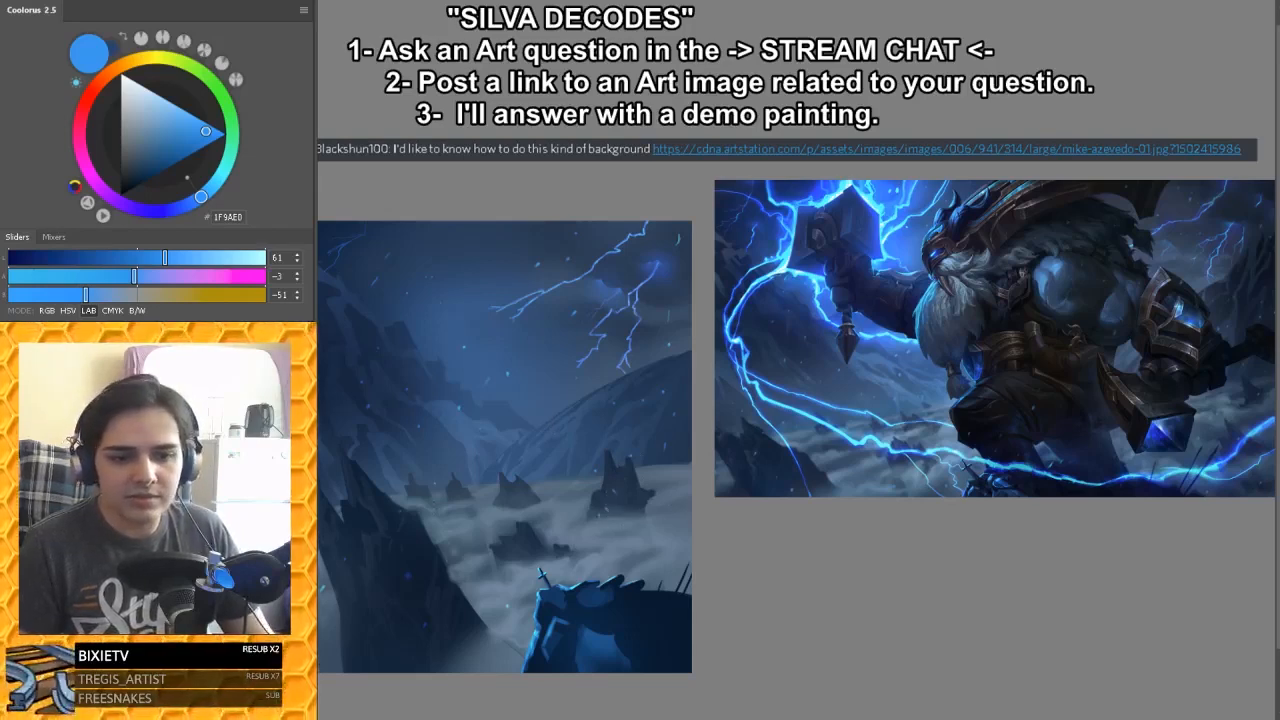
# Step: Try a large soft glow in 1F9AED over the valley fog and the upper sky with a much bigger brush
pyautogui.moveTo(439, 517); pyautogui.dragTo(494, 508)
pyautogui.press(']')
pyautogui.press(']')
pyautogui.press(']')
pyautogui.press(']')
pyautogui.press(']')
pyautogui.click(474, 472)
pyautogui.hotkey('ctrl', 'z')
pyautogui.press(']')
pyautogui.press(']')
pyautogui.click(500, 466)
pyautogui.click(500, 475)
pyautogui.press(']')
pyautogui.press(']')
pyautogui.click(548, 295)
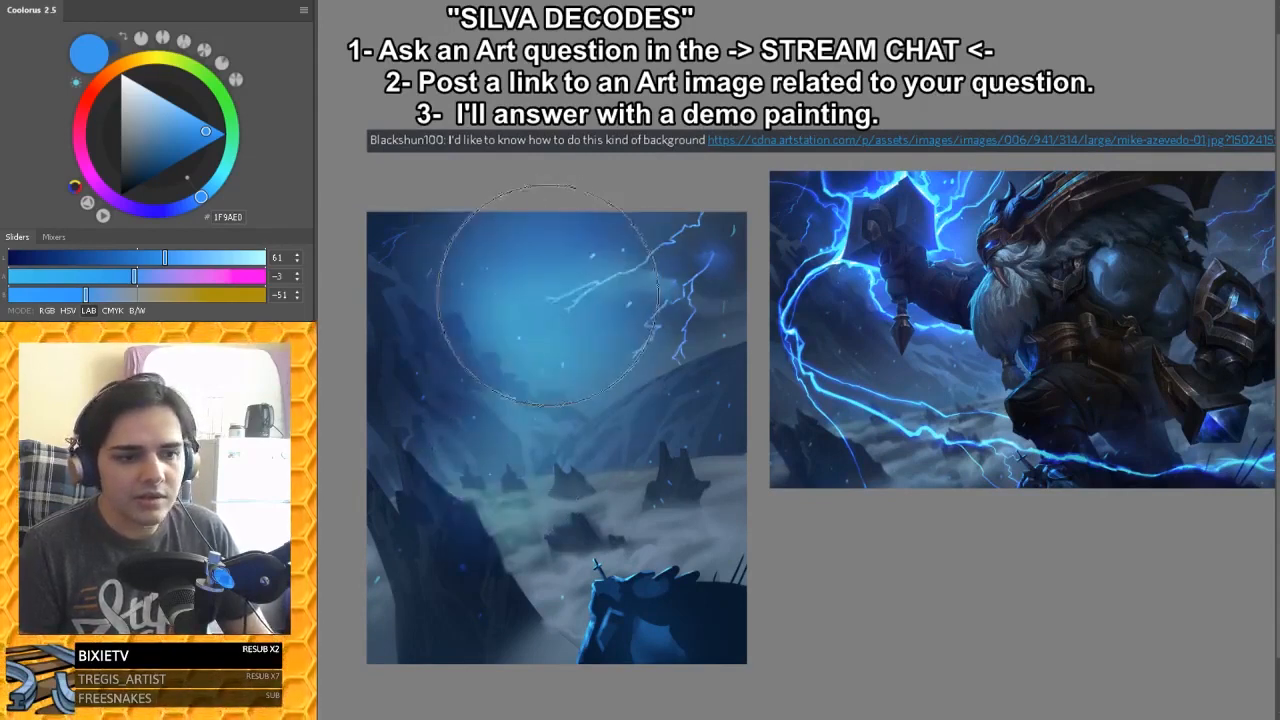
# Step: Undo the large blue glow strokes in the sky
pyautogui.hotkey('ctrl', 'z')
pyautogui.hotkey('ctrl', 'z')
pyautogui.hotkey('ctrl', 'z')
pyautogui.hotkey('ctrl', 'z')
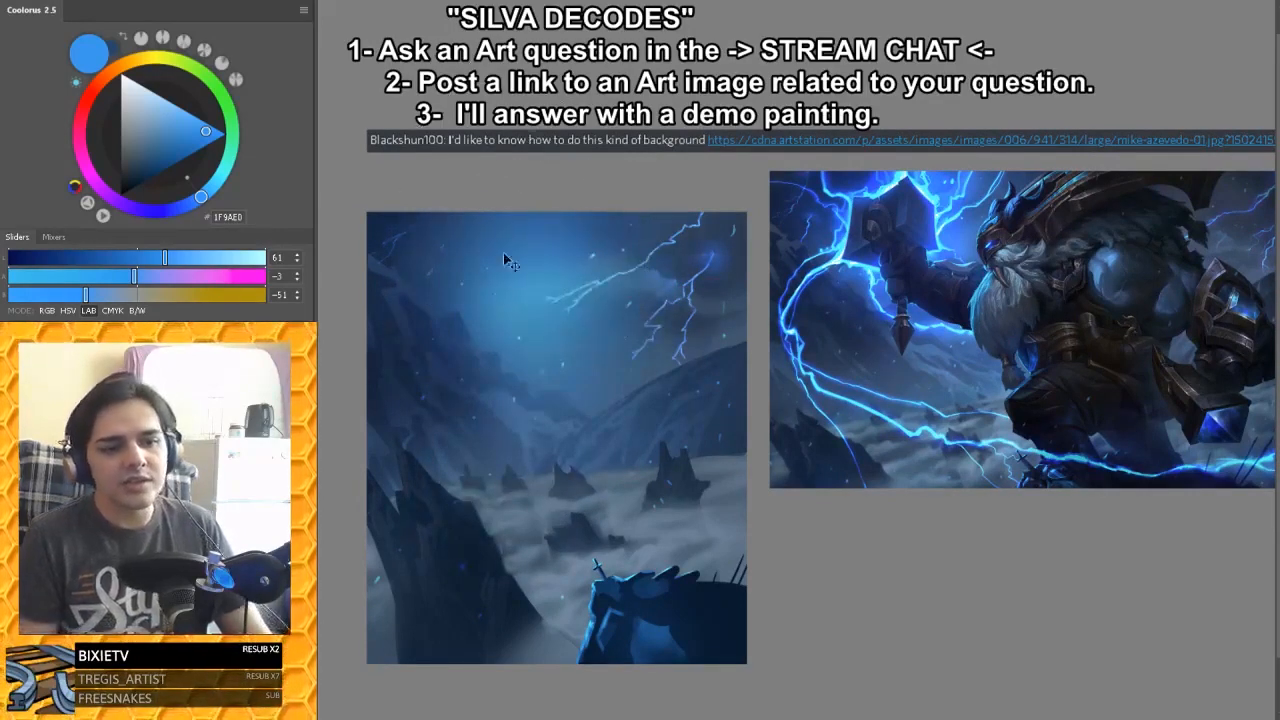
pyautogui.hotkey('ctrl', 'z')
pyautogui.hotkey('ctrl', 'z')
pyautogui.hotkey('ctrl', 'z')
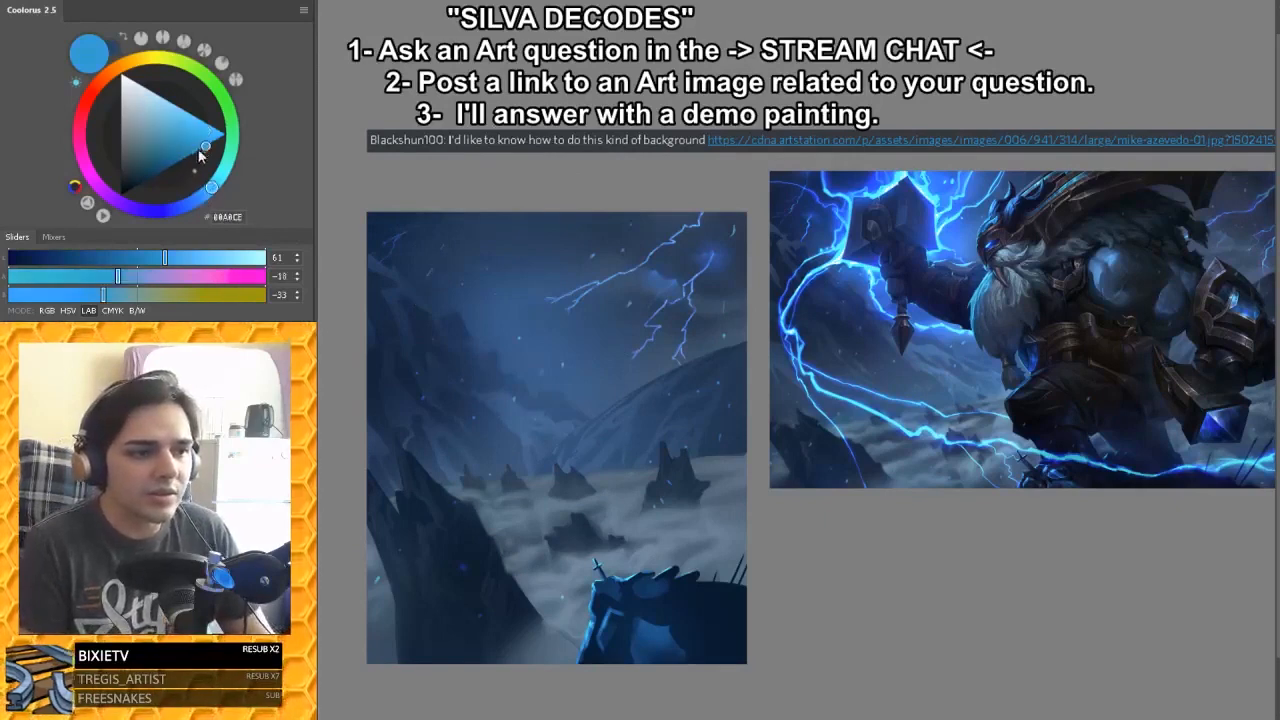
# Step: Set the colour to saturated blue 007CFF and test soft glow dabs in the upper sky, undoing each attempt
pyautogui.moveTo(208, 193); pyautogui.dragTo(192, 204)
pyautogui.moveTo(214, 142); pyautogui.dragTo(229, 138)
pyautogui.moveTo(528, 316); pyautogui.dragTo(531, 281)
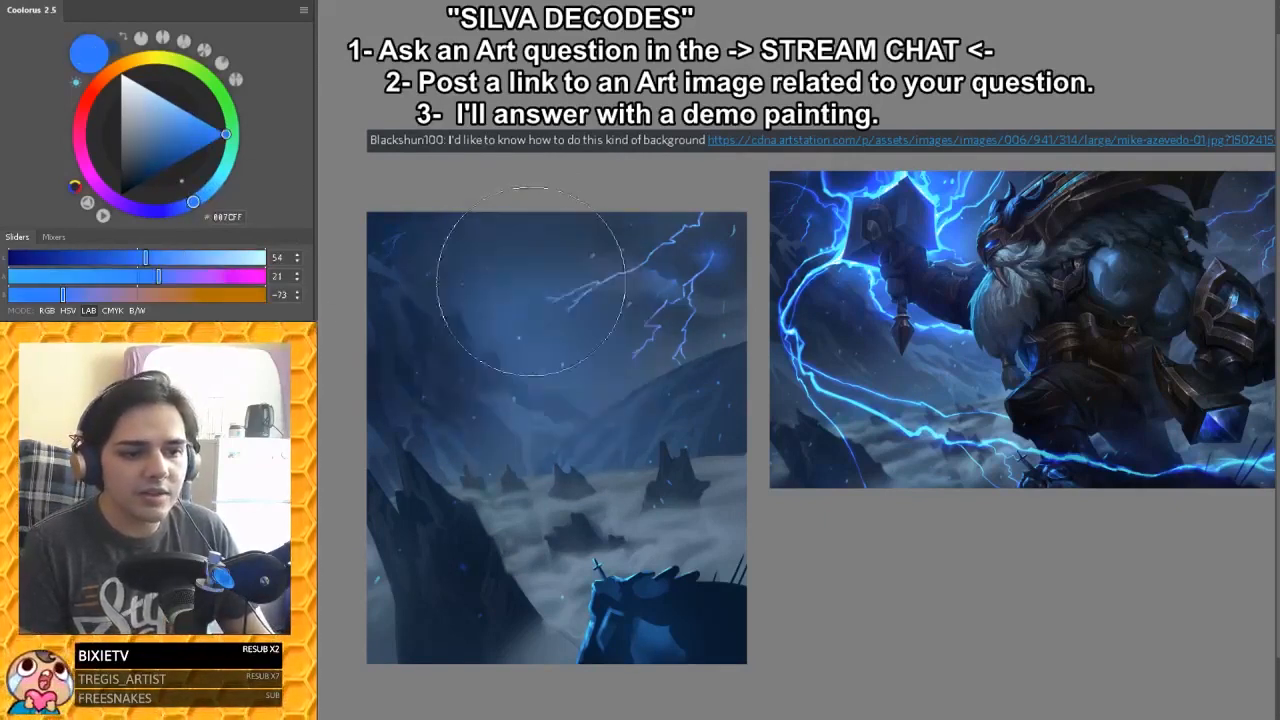
pyautogui.click(531, 290)
pyautogui.hotkey('ctrl', 'z')
pyautogui.press(']')
pyautogui.click(534, 288)
pyautogui.hotkey('ctrl', 'z')
pyautogui.click(525, 251)
pyautogui.hotkey('ctrl', 'z')
# Step: Build up a soft blue glow in the upper sky and check its values in the grayscale proof view
pyautogui.click(520, 249)
pyautogui.click(523, 252)
pyautogui.hotkey('ctrl', 'z')
pyautogui.click(526, 275)
pyautogui.hotkey('ctrl', 'y')
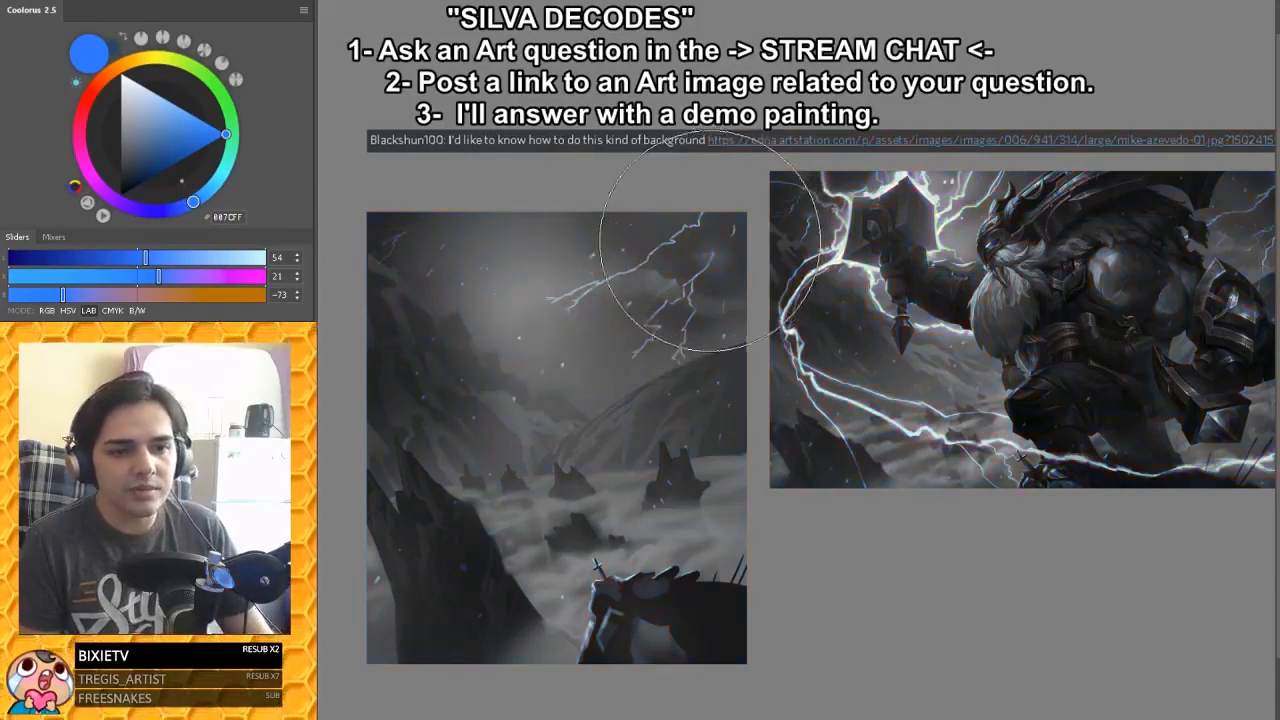
pyautogui.hotkey('ctrl', 'y')
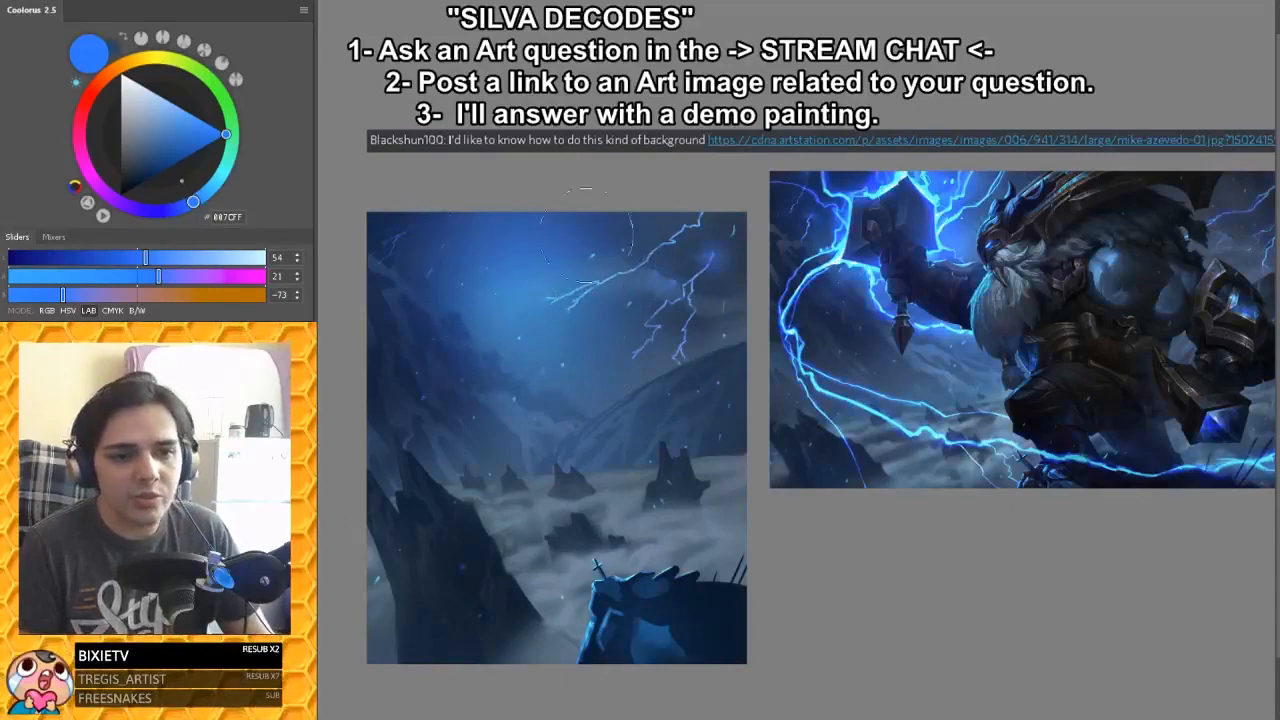
# Step: Redo the last sky glow dab in 007CFF and try another dab over the valley fog, undoing that one
pyautogui.hotkey('ctrl', 'z')
pyautogui.click(518, 268)
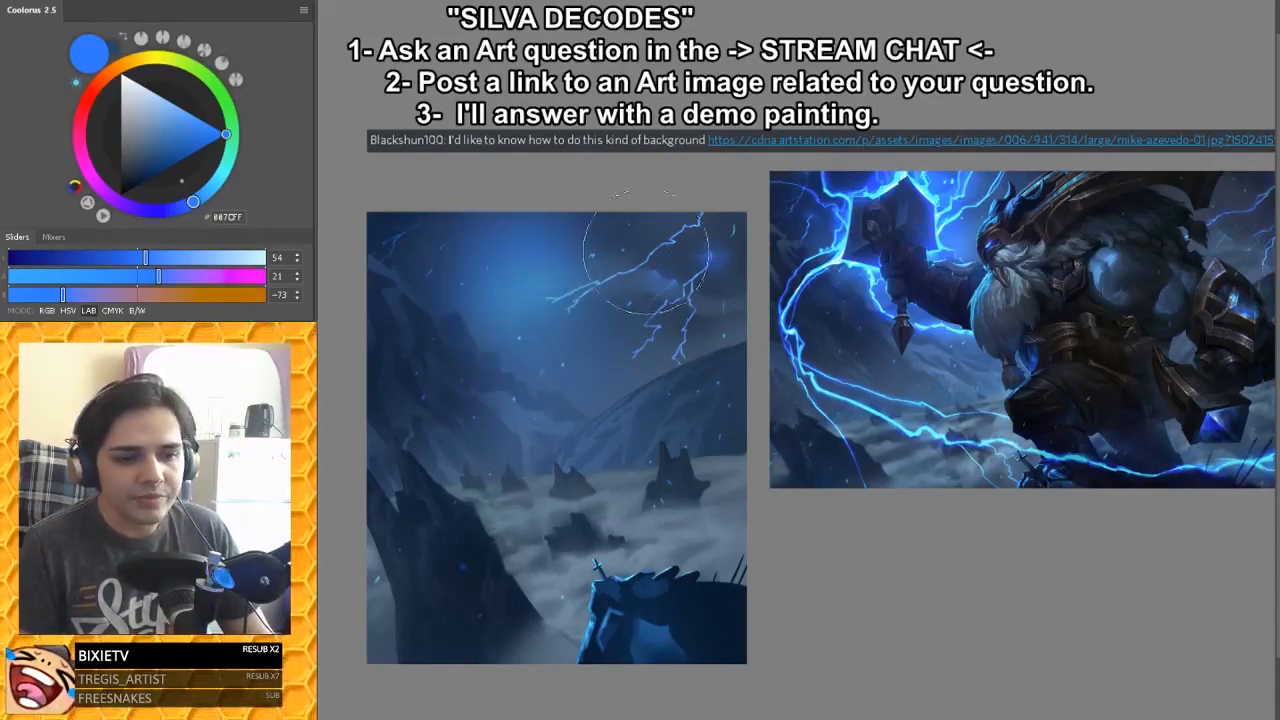
pyautogui.click(495, 475)
pyautogui.hotkey('ctrl', 'z')
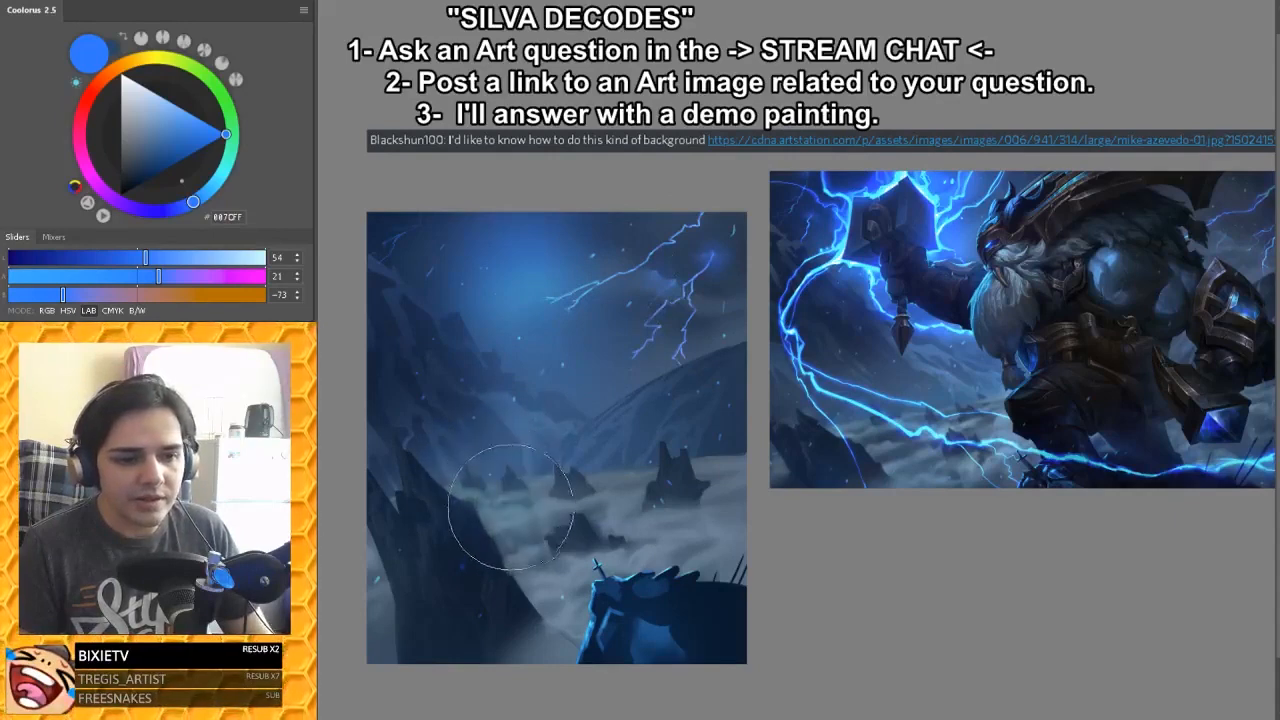